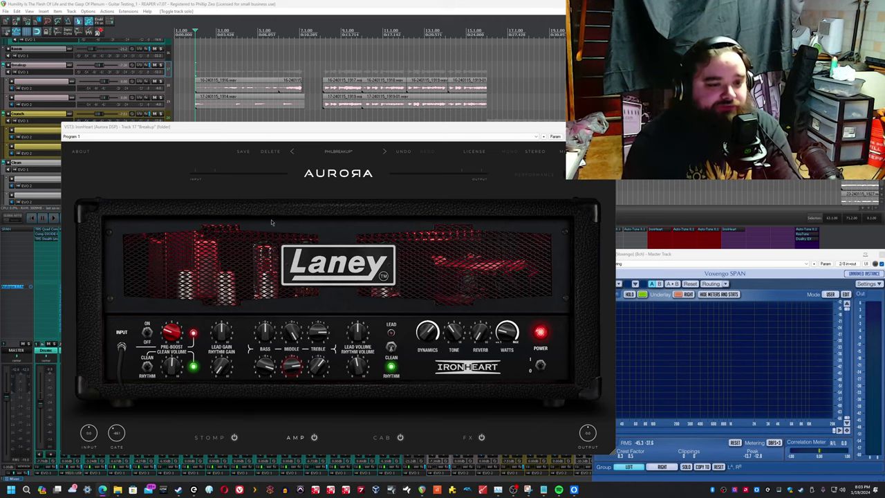
Step: Move the IronHeart plugin window clear of the webcam area so its whole header is visible
left_click_drag(218, 128, 166, 141)
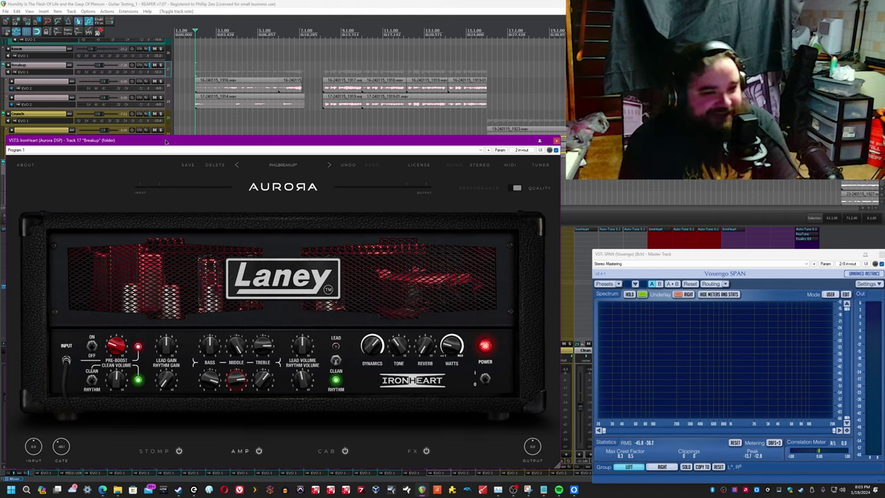
left_click(623, 70)
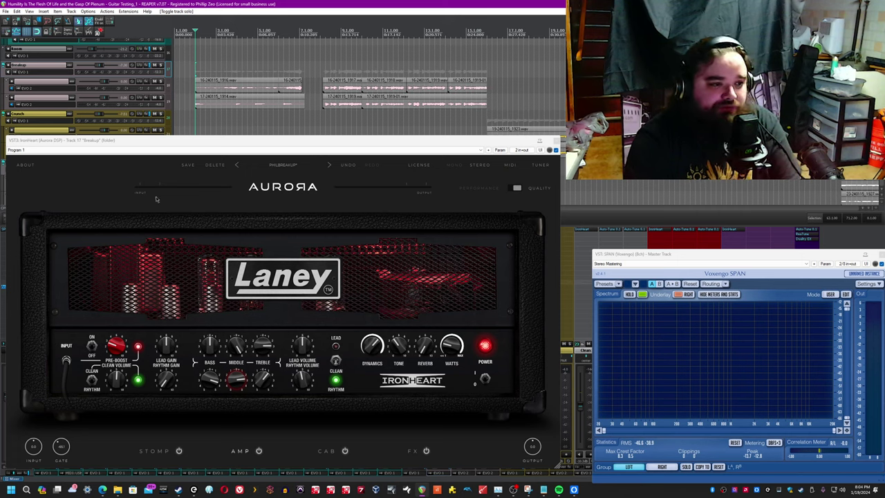
Step: Launch the standalone IronHeart app, then move and enlarge its window to cover the plugin window
key("super")
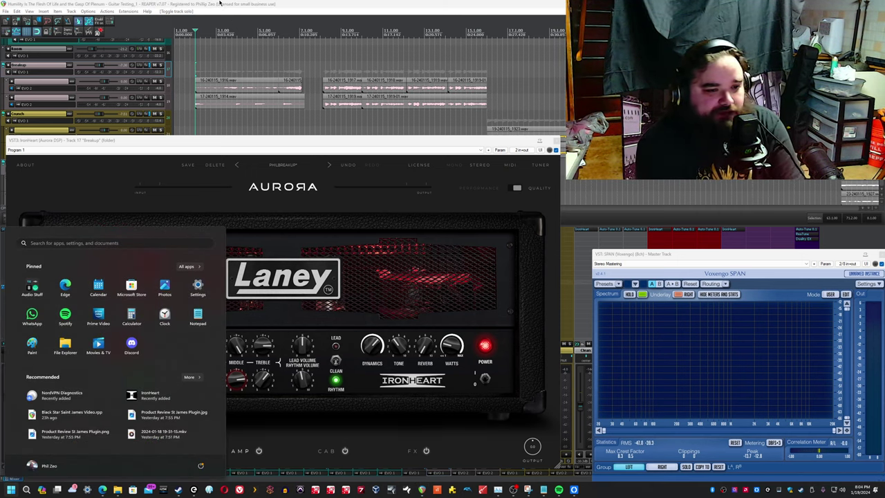
type("Ironheart")
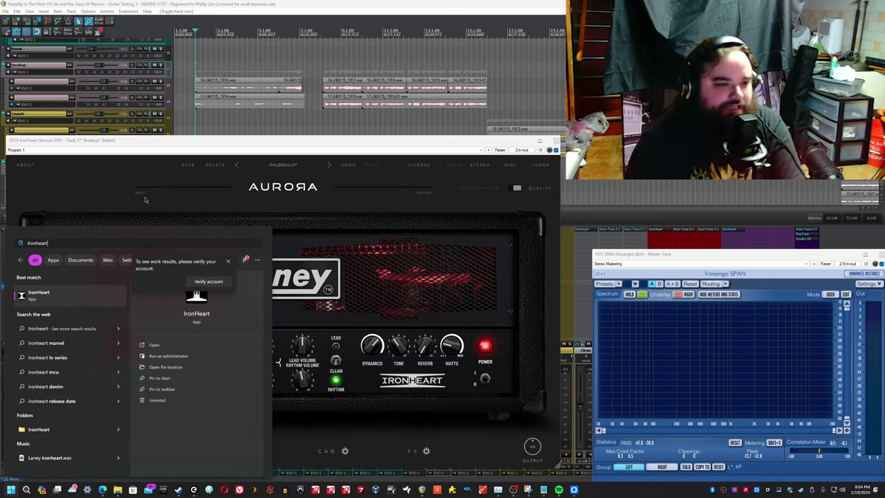
key("Return")
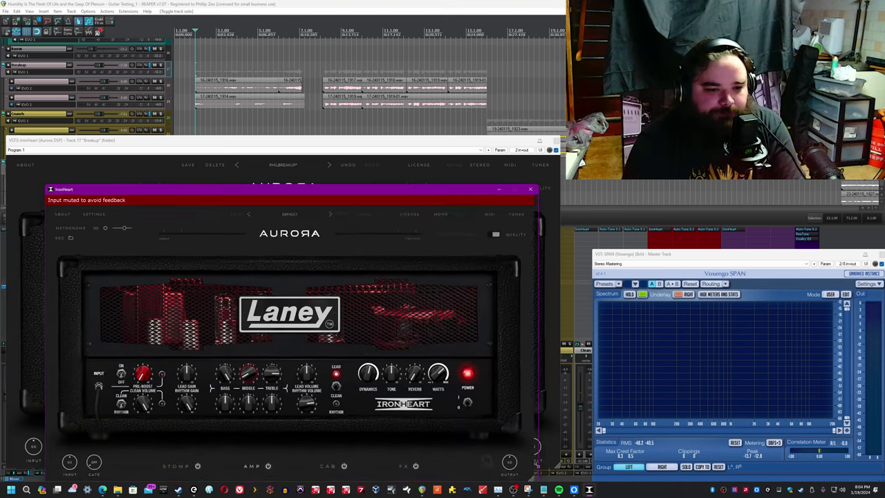
left_click_drag(398, 193, 359, 144)
left_click_drag(516, 443, 559, 469)
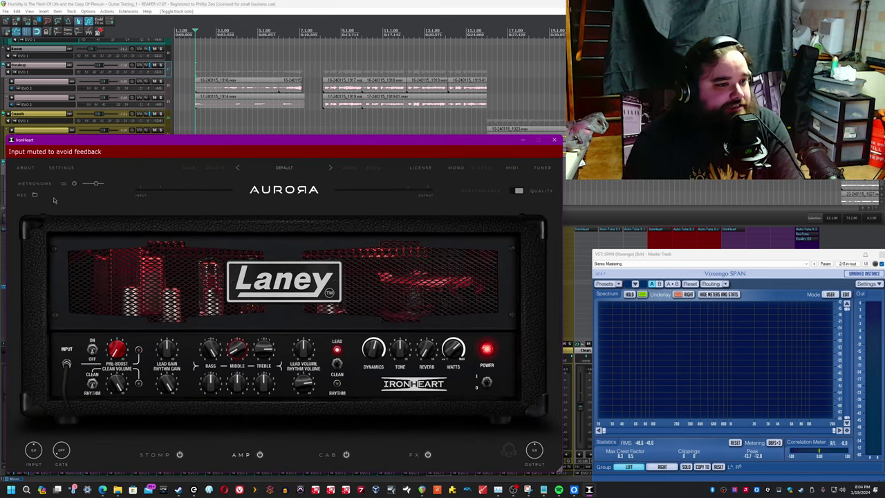
mouse_move(53, 141)
left_mouse_down()
mouse_move(53, 163)
mouse_move(216, 163)
mouse_move(331, 182)
mouse_move(369, 243)
mouse_move(752, 147)
mouse_move(51, 142)
left_mouse_up()
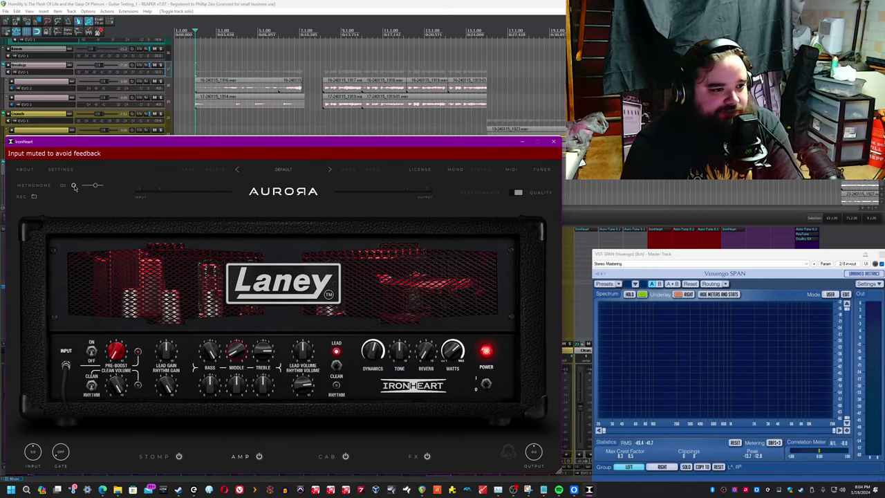
Step: Show the standalone app's Recordings folder and return to the IronHeart window
left_click(33, 197)
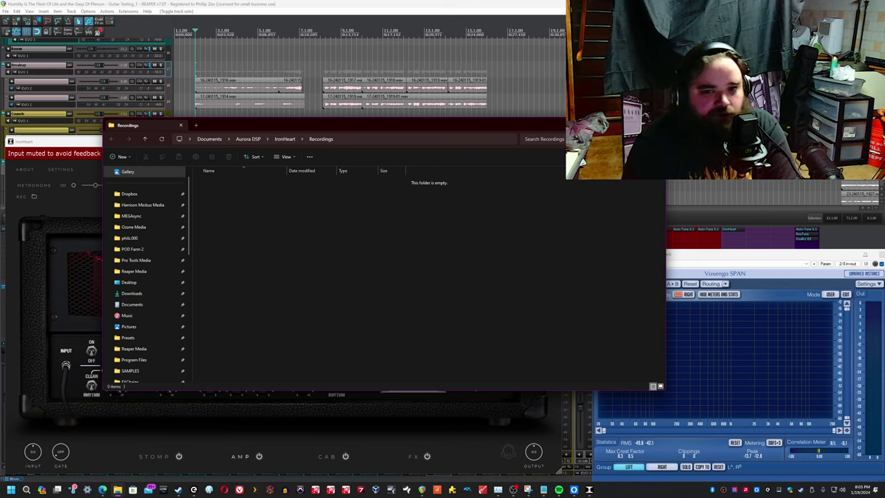
left_click(77, 253)
Step: Review the standalone app's audio settings, including the device type, input and output choices, and close them without changes
left_click(60, 170)
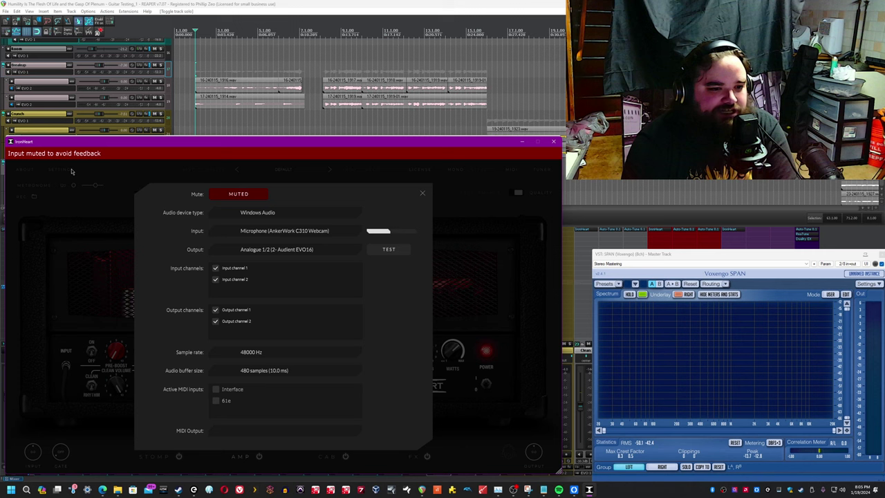
left_click(262, 213)
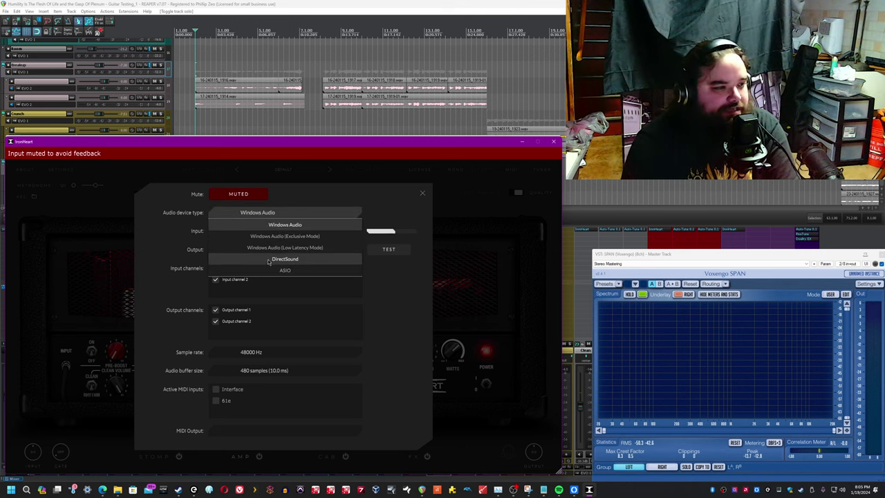
left_click(290, 214)
left_click(287, 231)
left_click(291, 242)
left_click(275, 251)
left_click(201, 261)
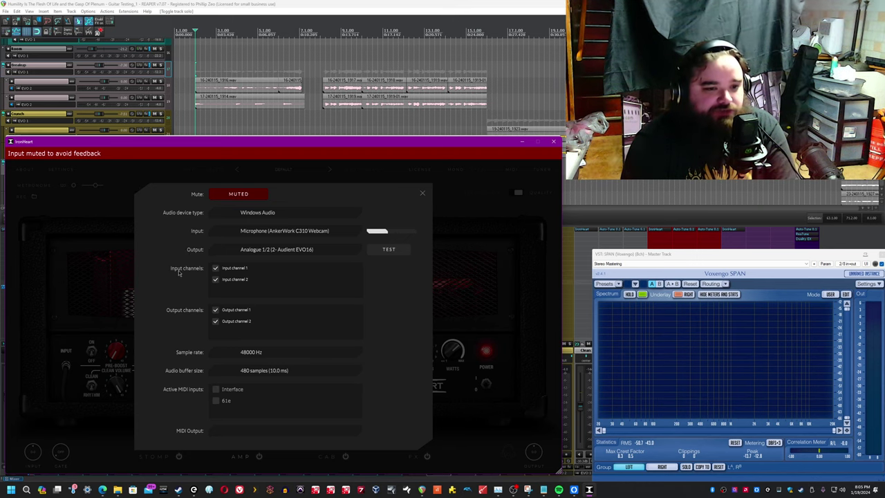
left_click(424, 193)
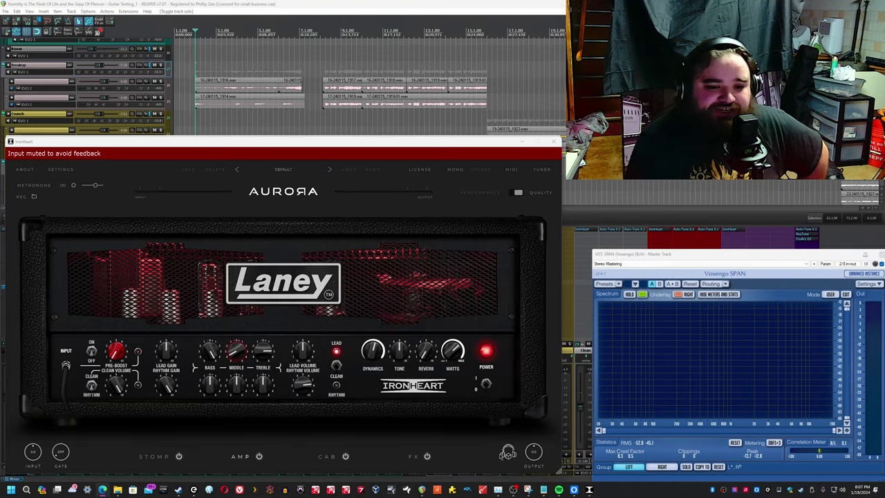
Step: Close the standalone IronHeart app and return to the IronHeart plugin window on the Breakup track
left_click(506, 463)
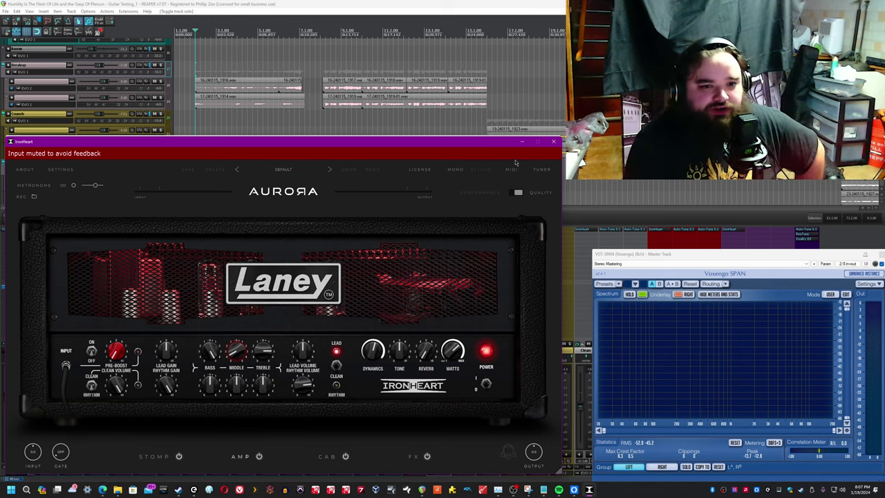
left_click(554, 142)
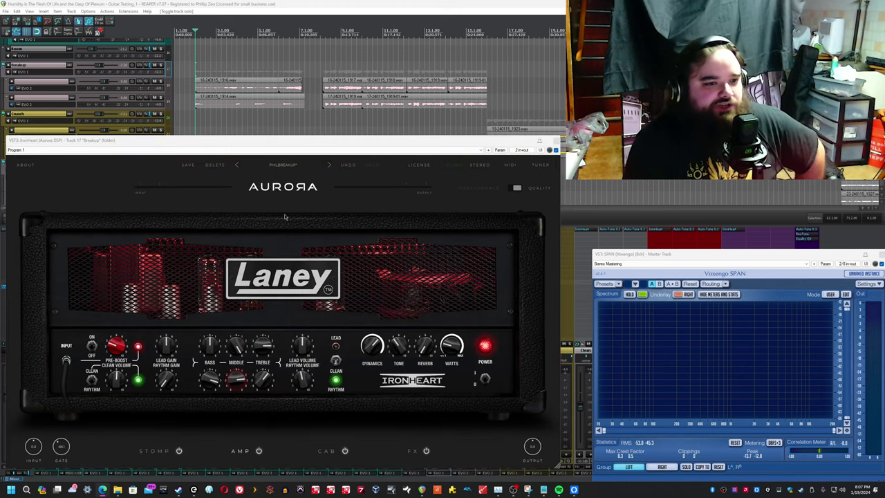
left_click(253, 141)
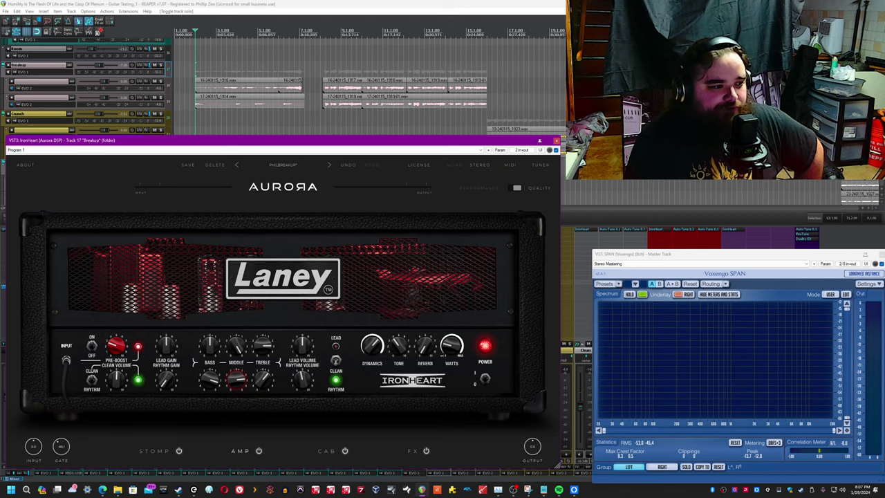
Step: View the IronHeart plugin's version information and close it
left_click(25, 165)
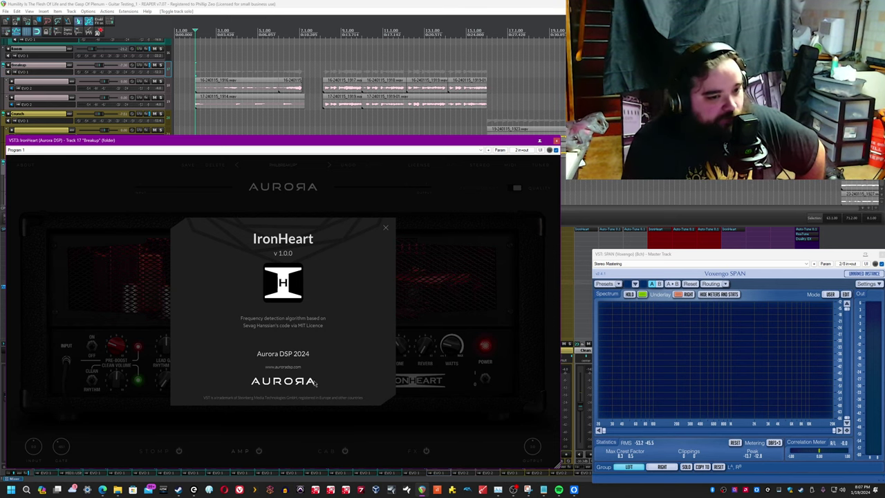
left_click(385, 227)
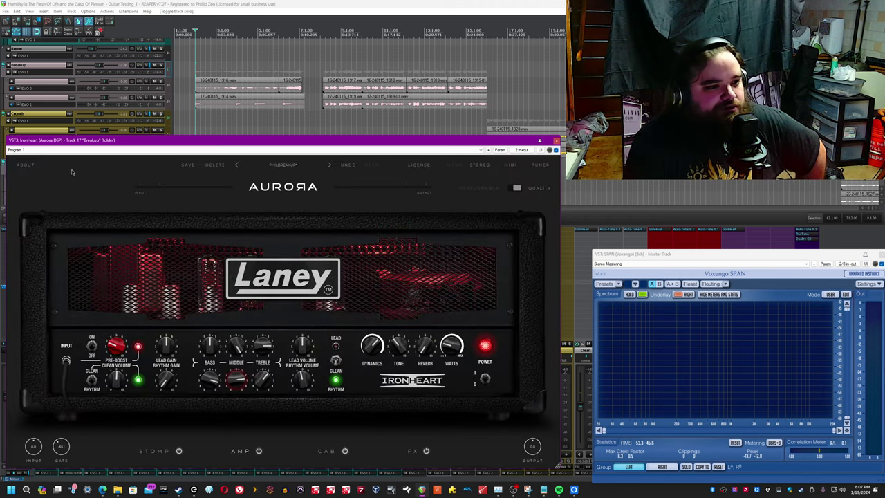
Step: Inspect the category choices for saving the PhilBreakup preset and cancel without saving
left_click(187, 166)
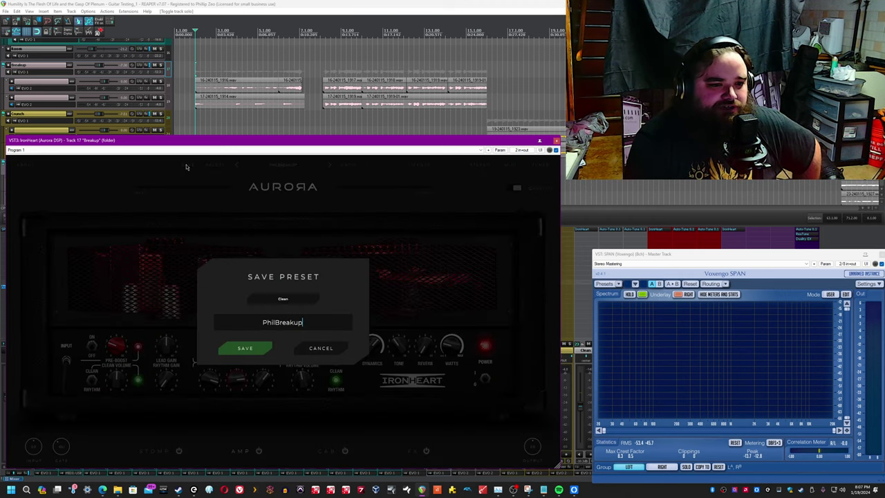
left_click(282, 302)
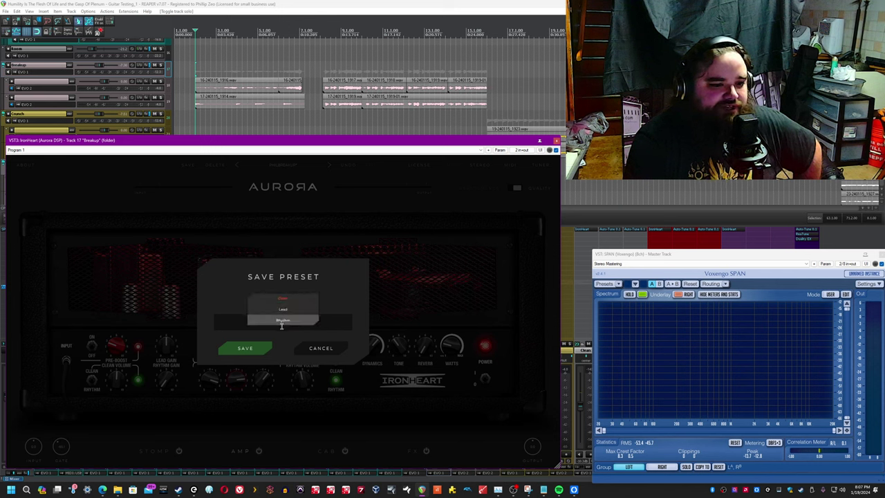
left_click(350, 297)
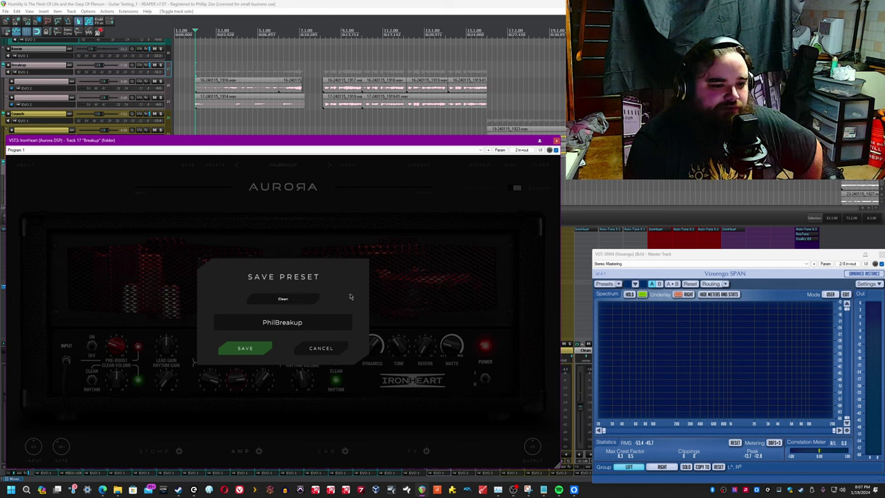
left_click(334, 350)
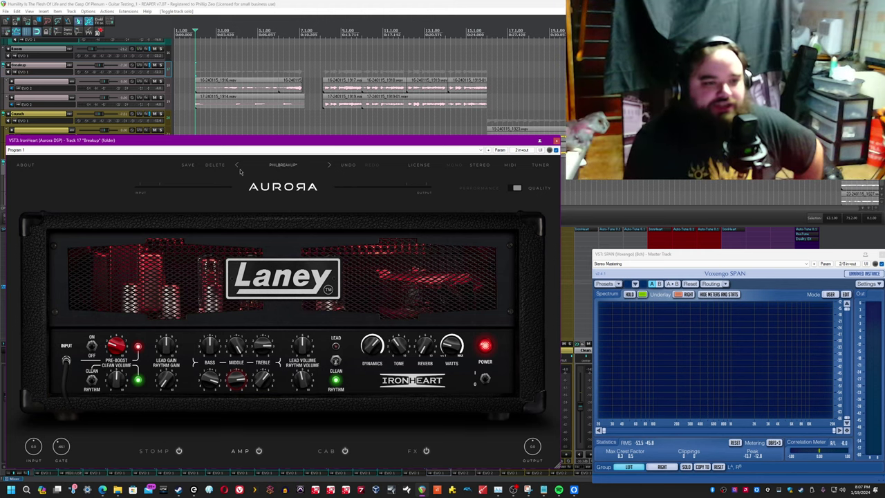
Step: Browse the preset list's Clean and Rhythm categories with their Aurora DSP and user groups, without loading a preset
left_click(276, 165)
mouse_move(293, 198)
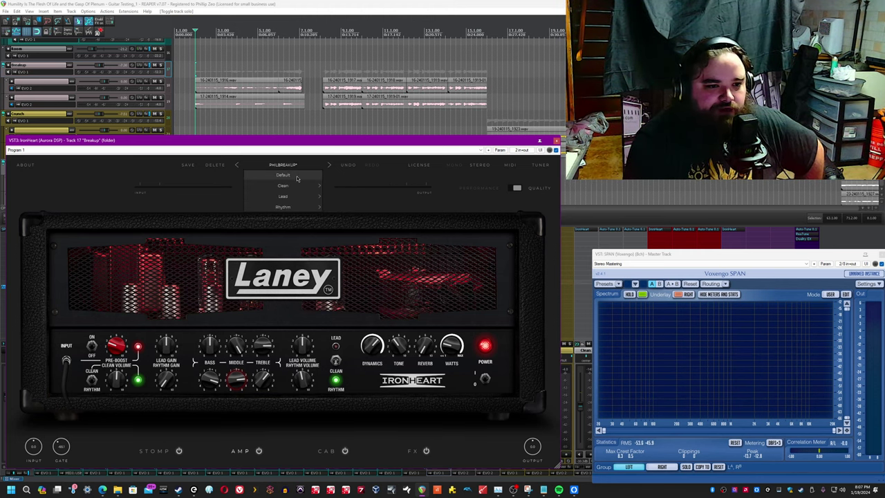
mouse_move(365, 187)
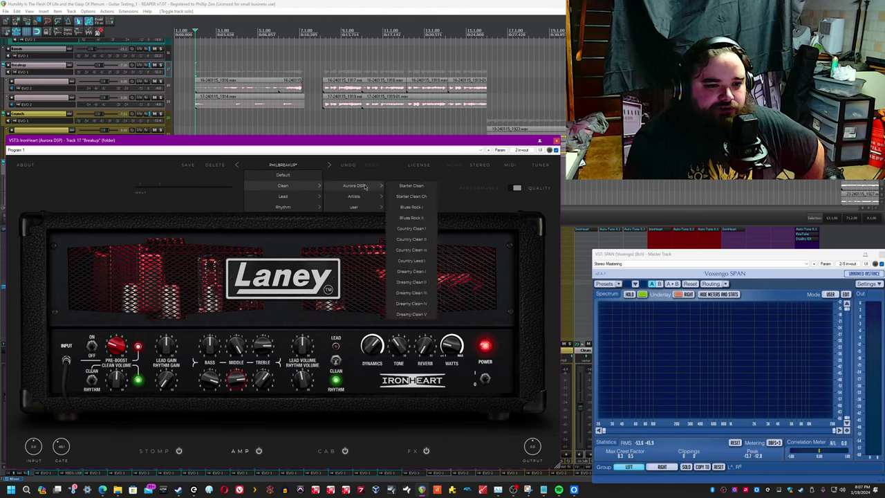
mouse_move(354, 207)
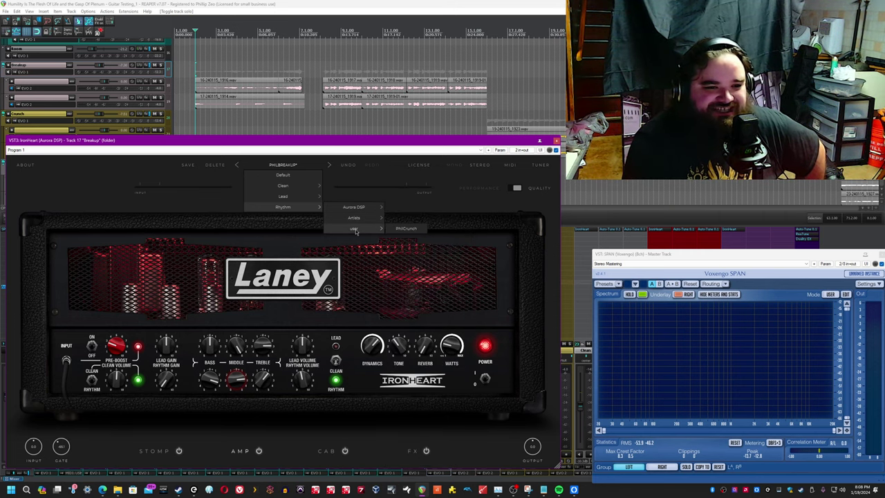
mouse_move(280, 187)
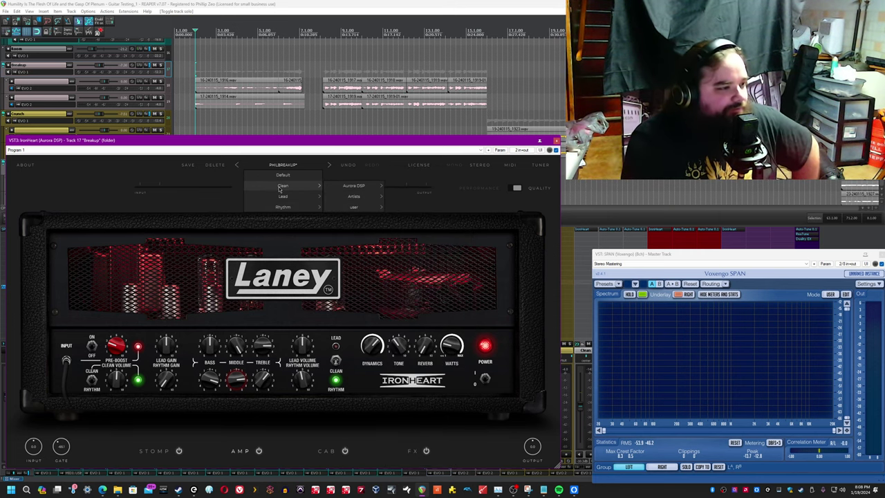
left_click(215, 233)
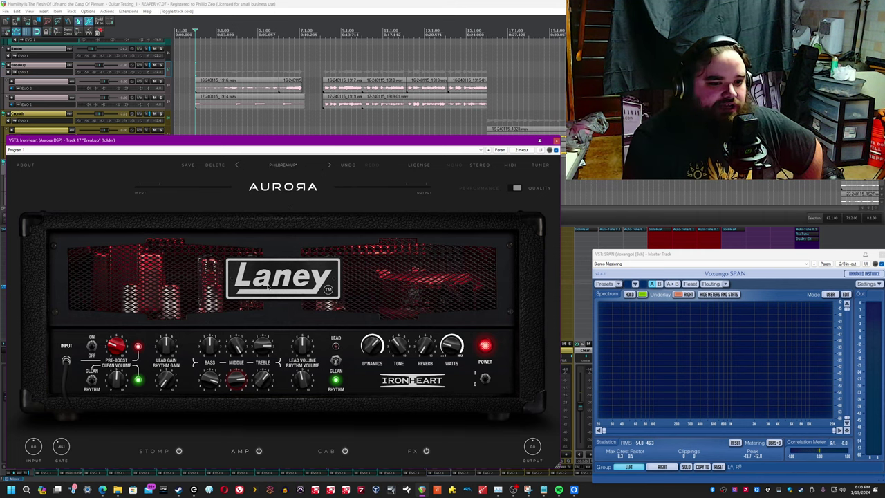
Step: Switch to the previous preset, PhilCrunch, and step forward through the presets to Chainsaw I
left_click(237, 166)
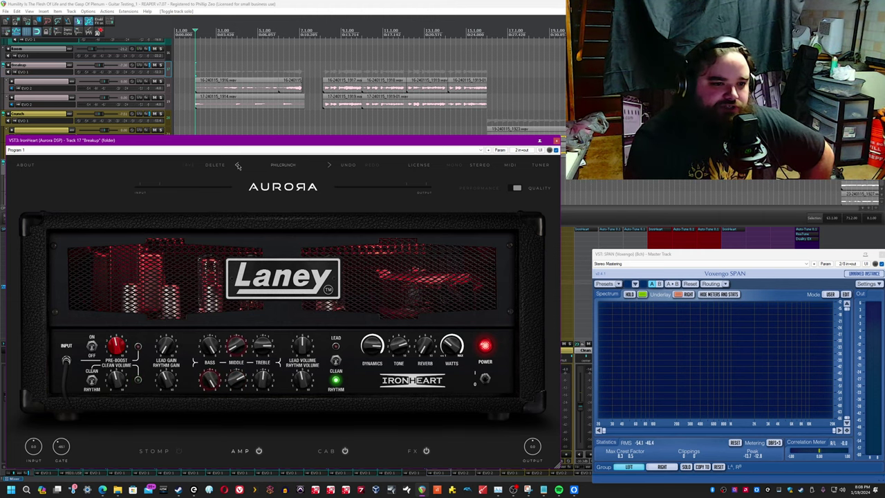
left_click(330, 166)
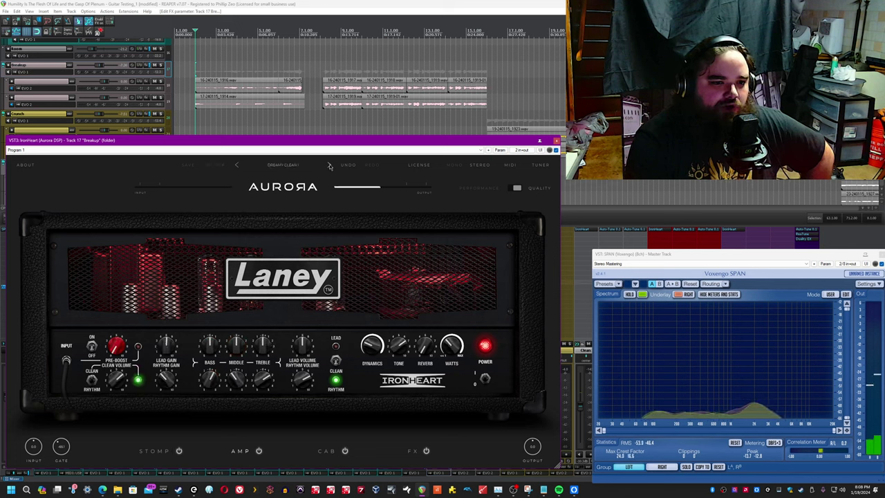
left_click(329, 166)
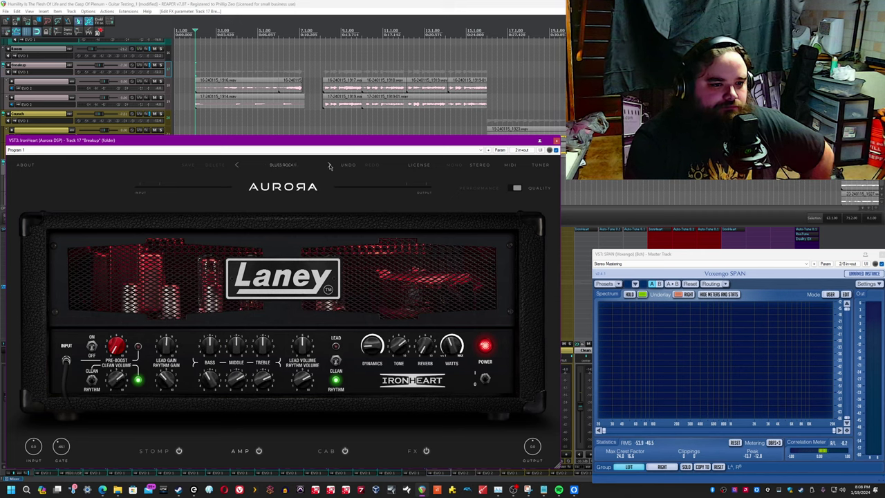
left_click(330, 166)
left_click(330, 166)
Step: Load the PhilBreakup preset from the user group of the Clean category
left_click(283, 165)
mouse_move(282, 196)
mouse_move(347, 200)
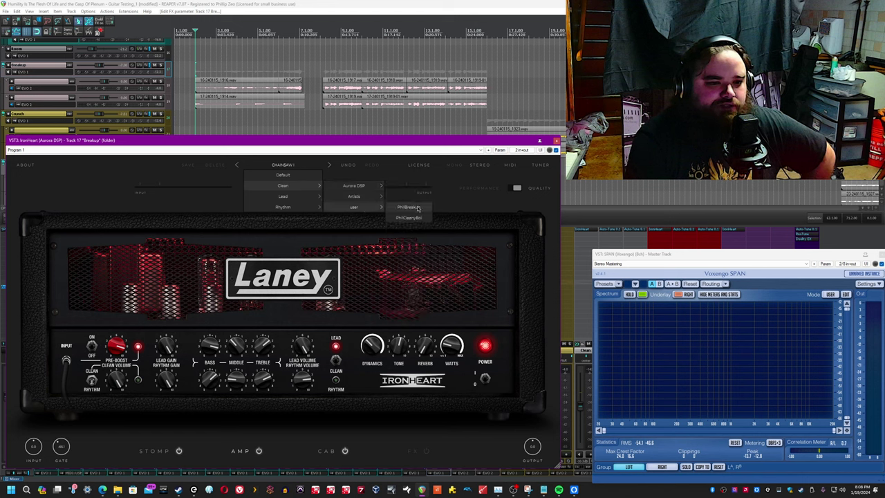
left_click(410, 207)
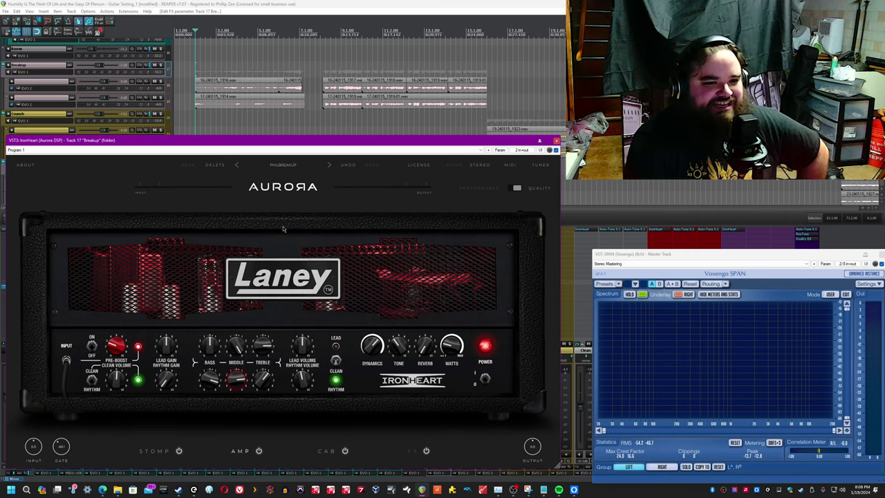
Step: Bring up the removal confirmation for the PhilBreakup preset and cancel it to keep the preset
left_click(214, 166)
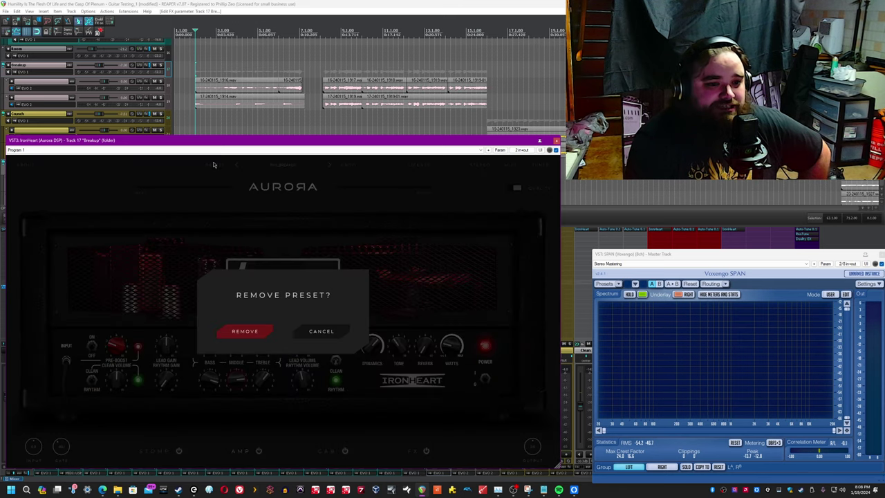
left_click(316, 333)
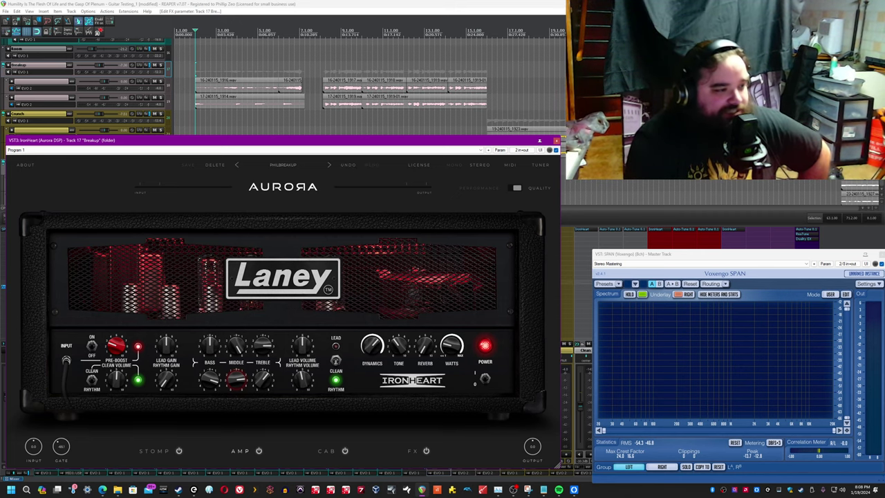
Step: Check the plugin's licence status and close the dialog without deactivating
left_click(417, 165)
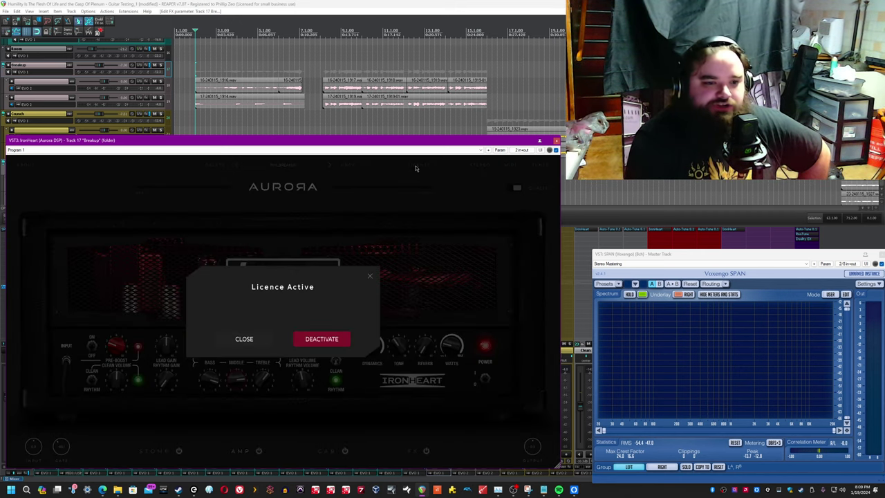
left_click(243, 339)
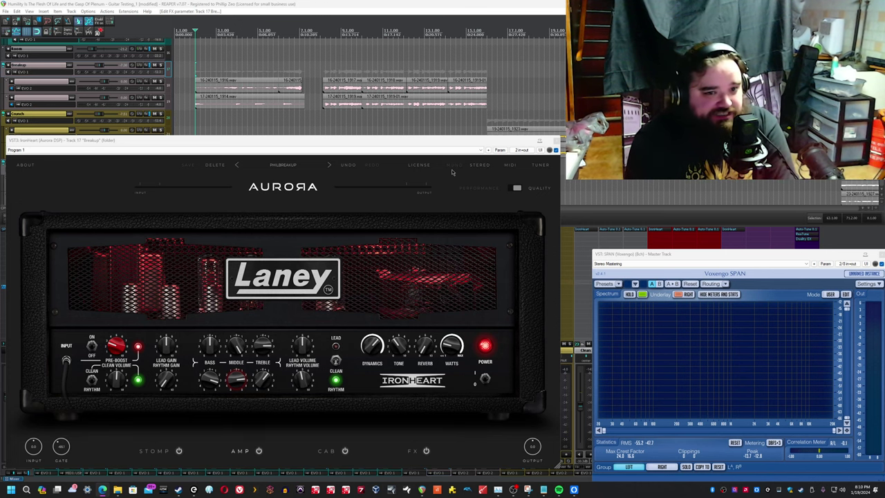
Step: Inspect the plug-in pin connector's channel routing, close it, and show and hide the MIDI learn overlay
left_click(522, 150)
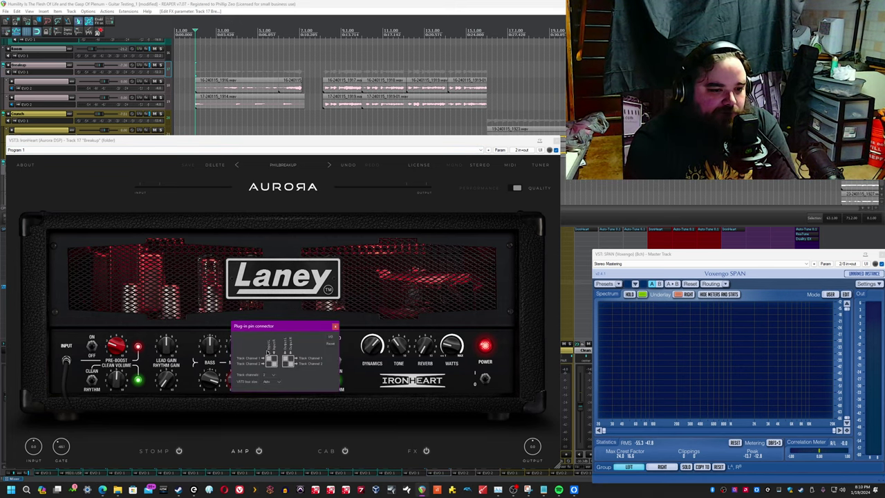
left_click(336, 327)
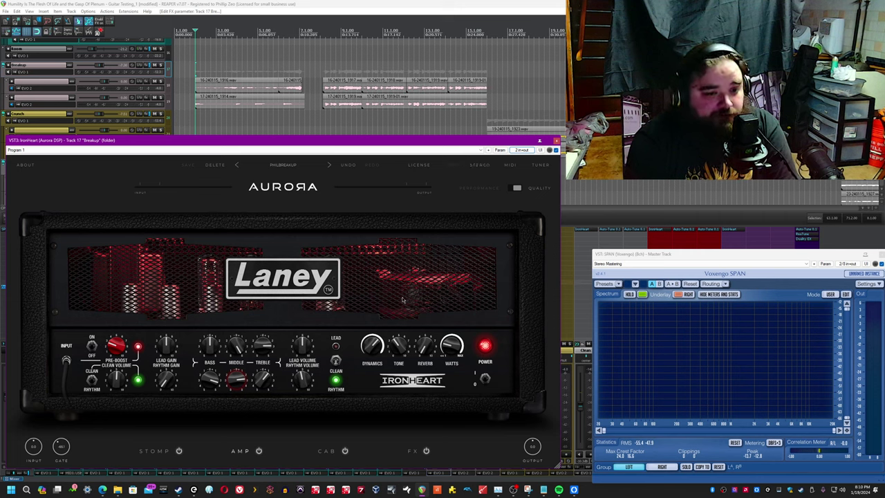
left_click(510, 165)
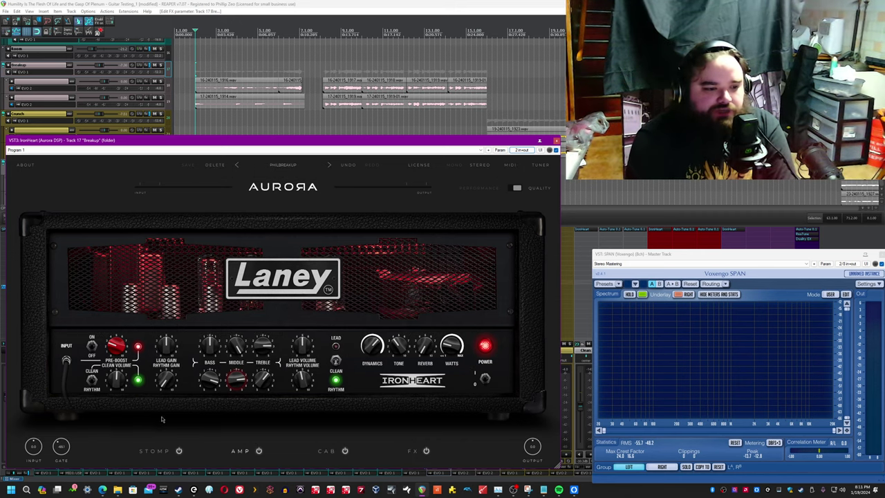
left_click(509, 165)
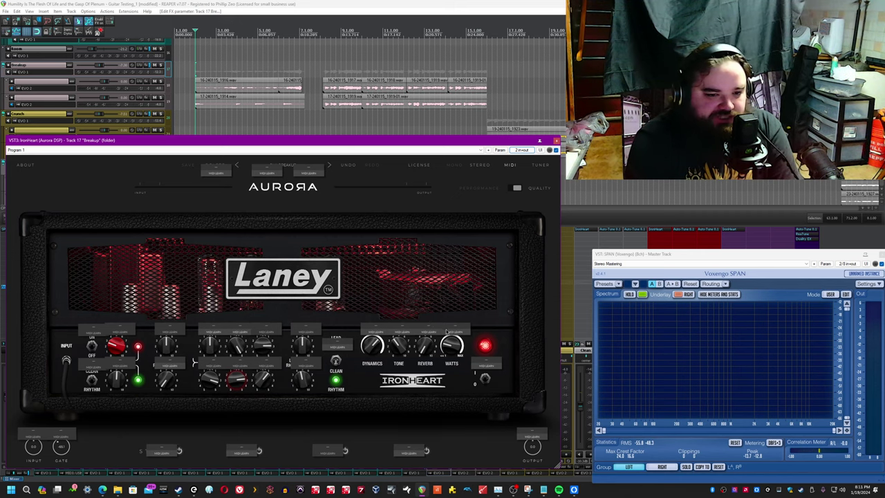
Step: Open the tuner, try out its mute and 440 Hz reference controls, and close it
left_click(540, 164)
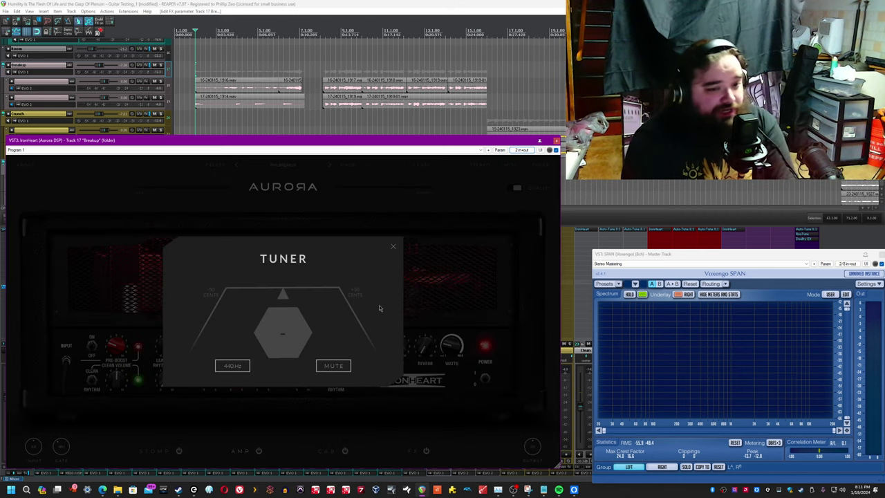
left_click(345, 367)
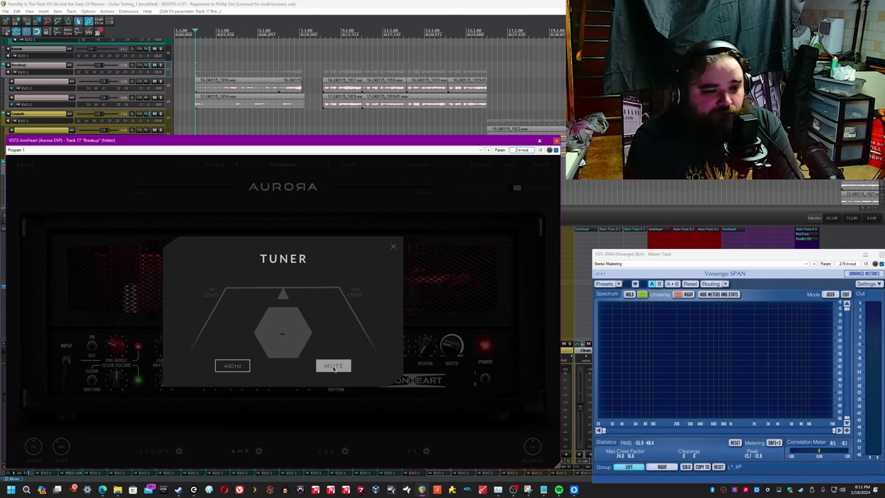
left_click_drag(228, 368, 228, 493)
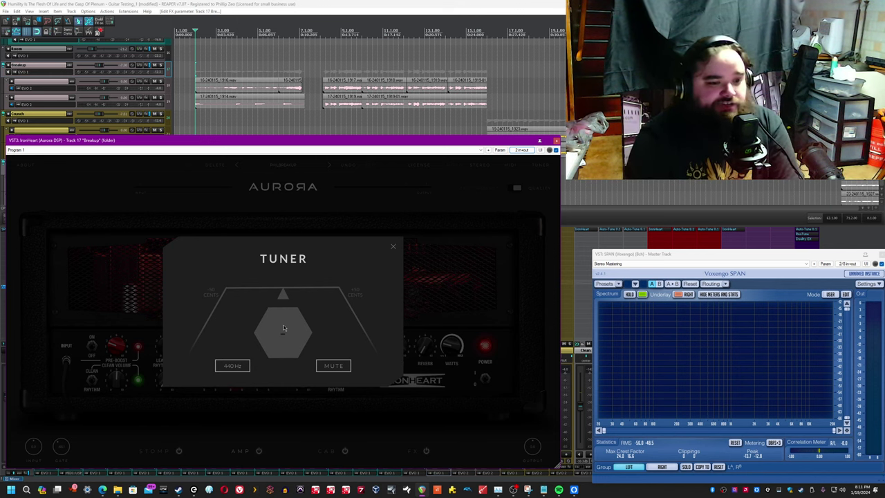
left_click(393, 246)
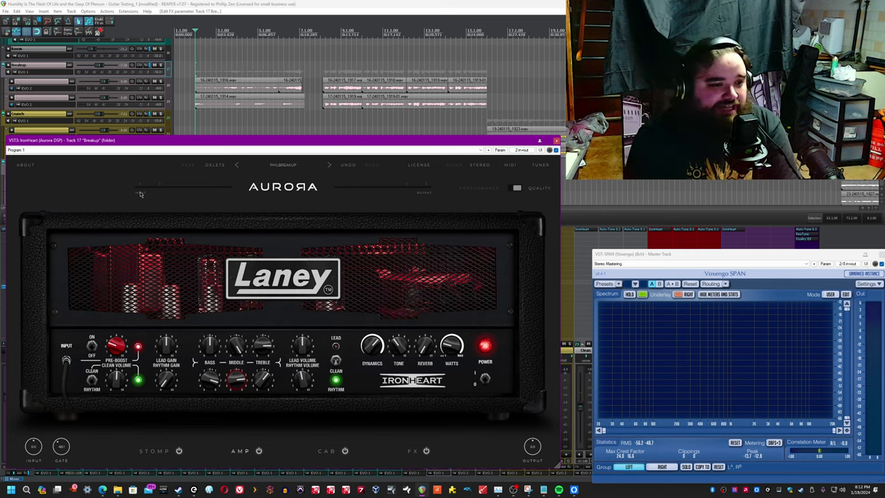
Step: Solo the Breakup track and play it back while trying a higher volume on its first child track
left_click(160, 65)
key("space")
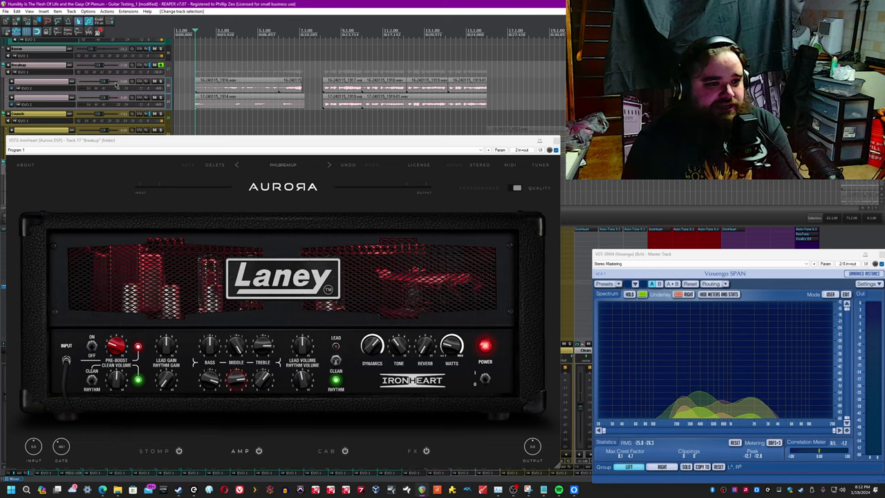
left_click_drag(105, 82, 127, 84)
key("space")
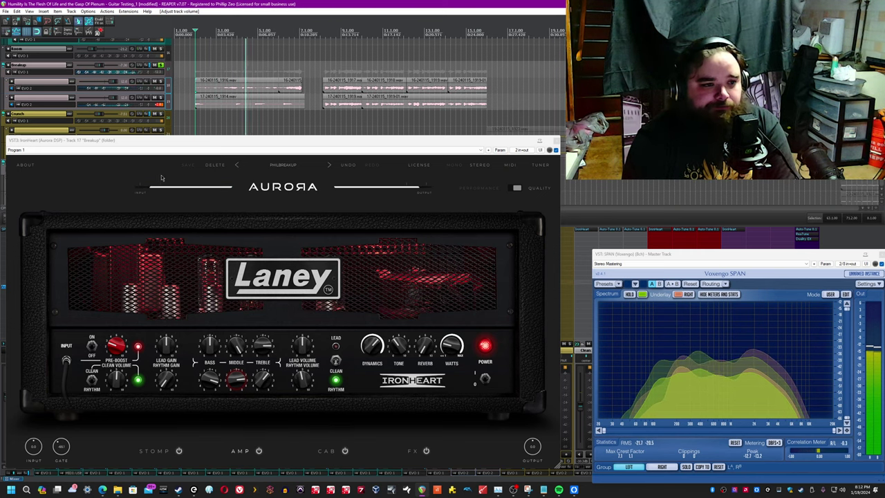
key("space")
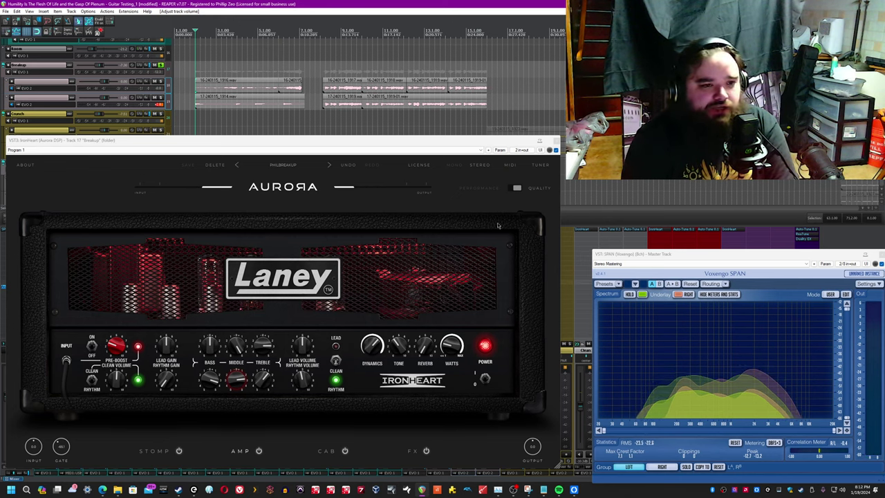
Step: Try a higher plugin output level during playback, return it to 0.0, and save the project
key("space")
left_click_drag(534, 449, 538, 414)
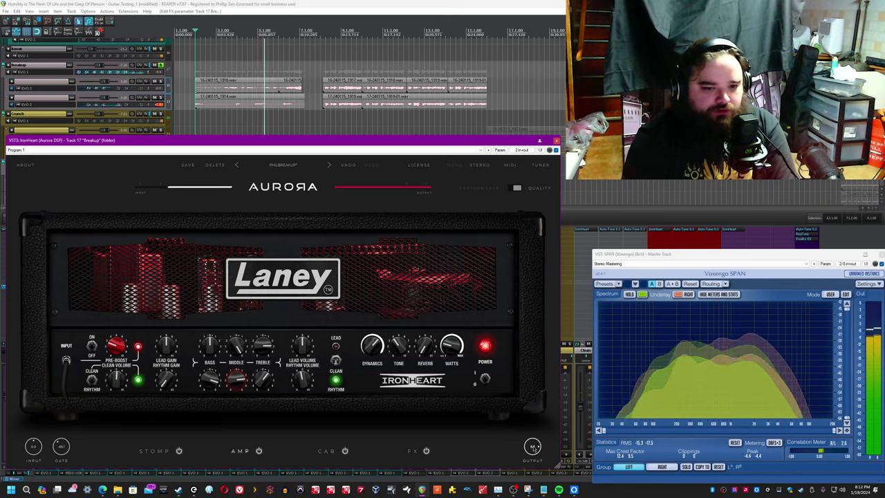
key("space")
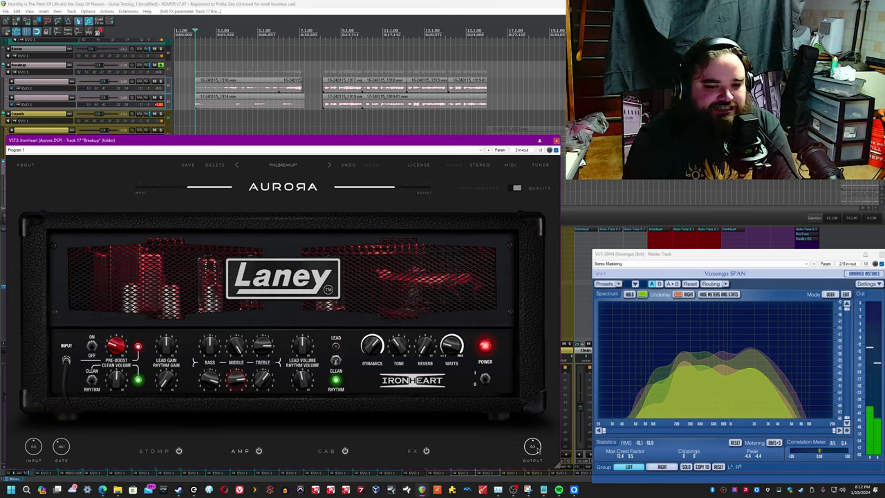
key("ctrl+s")
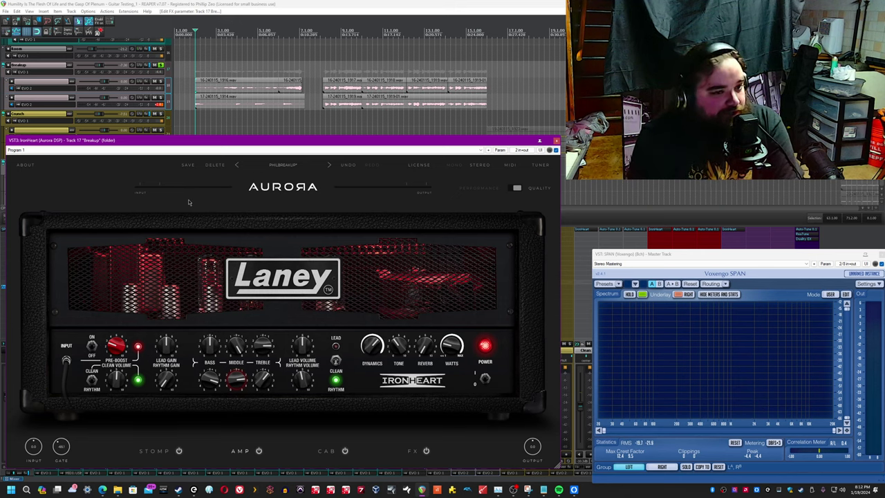
key("alt+Tab")
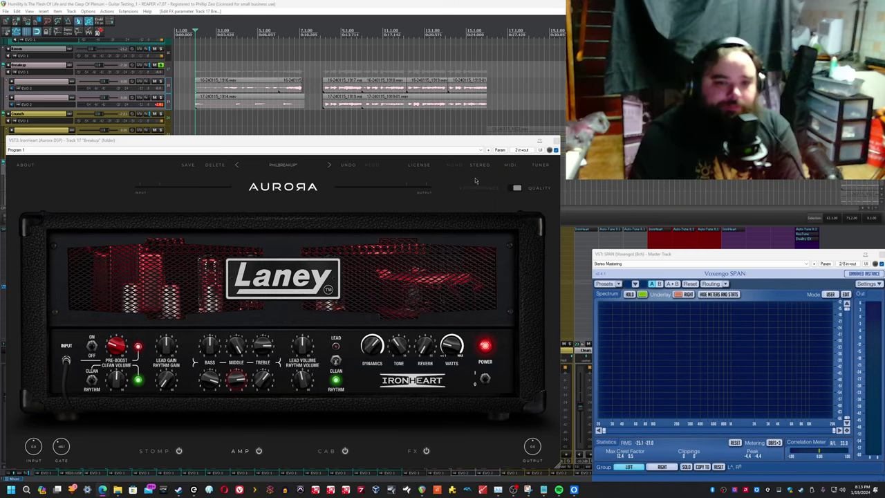
Step: Switch the plugin to Performance mode, check the Breakup track's load in the Performance Meter, and return it to Quality mode
left_click(514, 188)
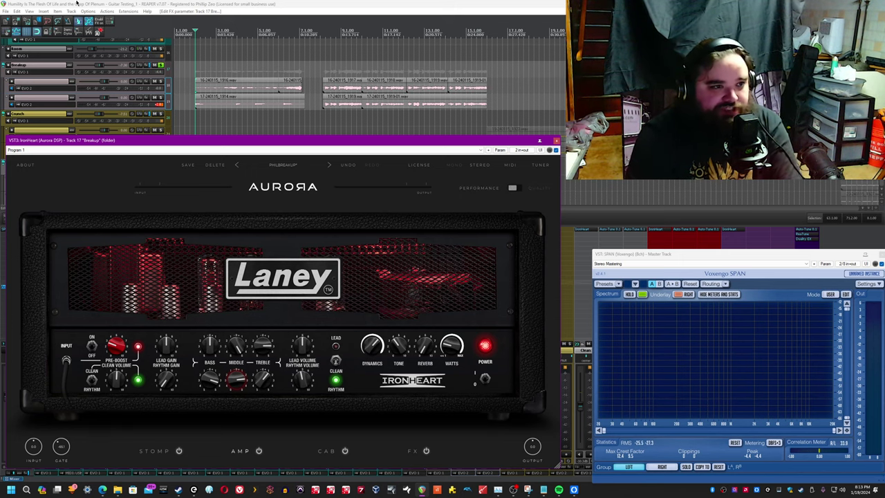
key("ctrl+alt+p")
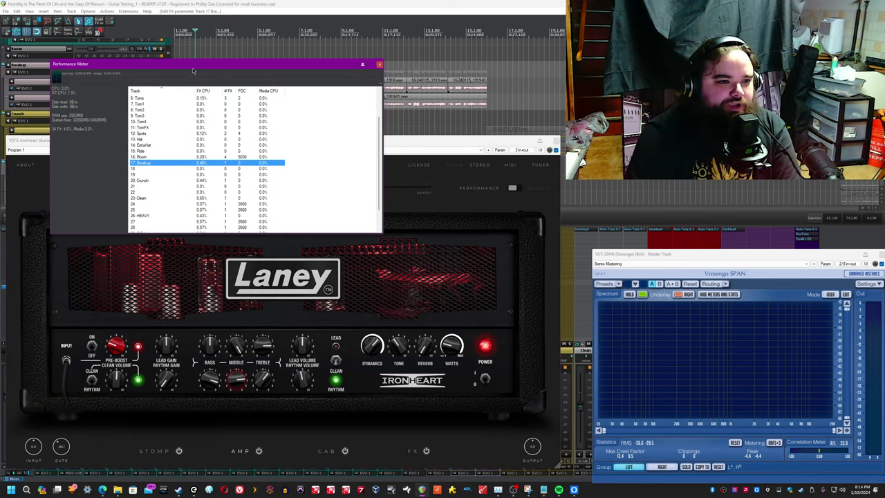
left_click_drag(193, 71, 162, 49)
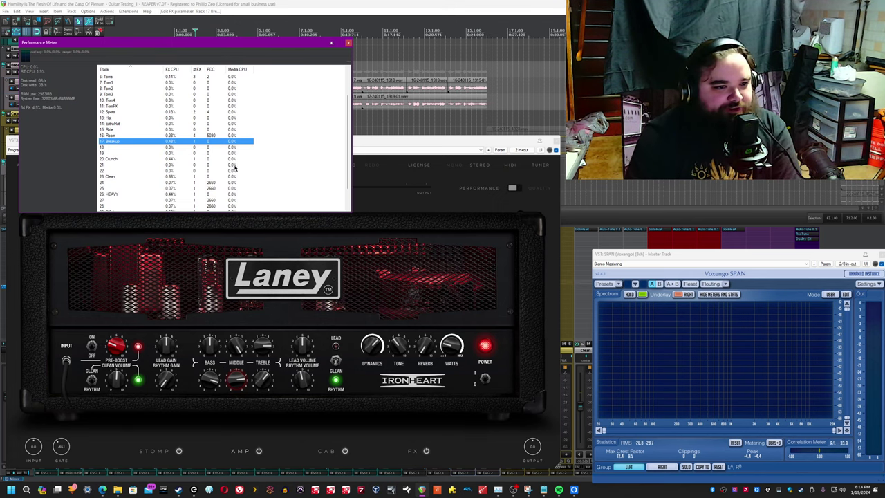
left_click_drag(407, 147, 406, 170)
left_click(513, 210)
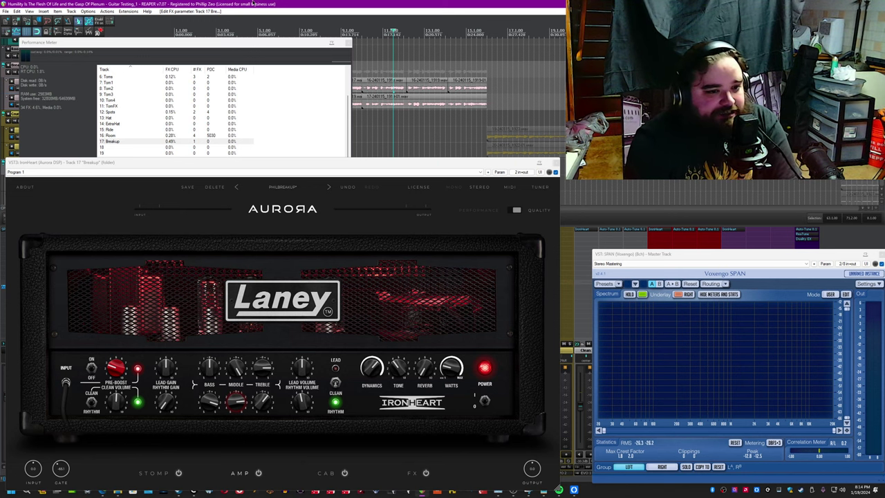
Step: Examine the per-track FX CPU load in the Performance Meter with the plugin in Quality mode, and close the meter
left_click_drag(192, 45, 185, 34)
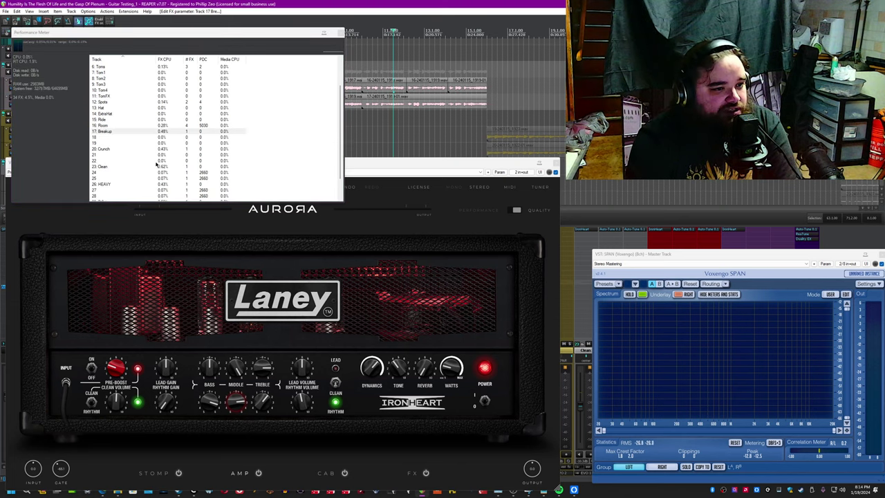
scroll(157, 156, "down", 2)
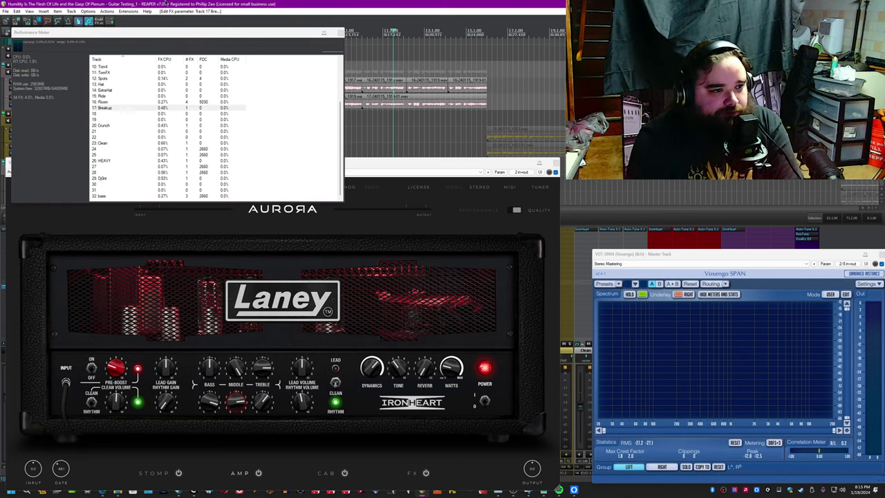
left_click_drag(141, 40, 138, 55)
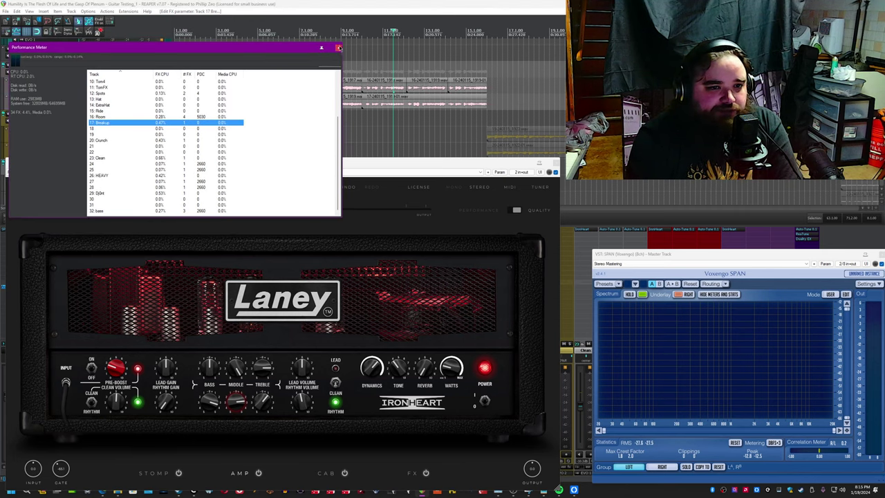
left_click(339, 48)
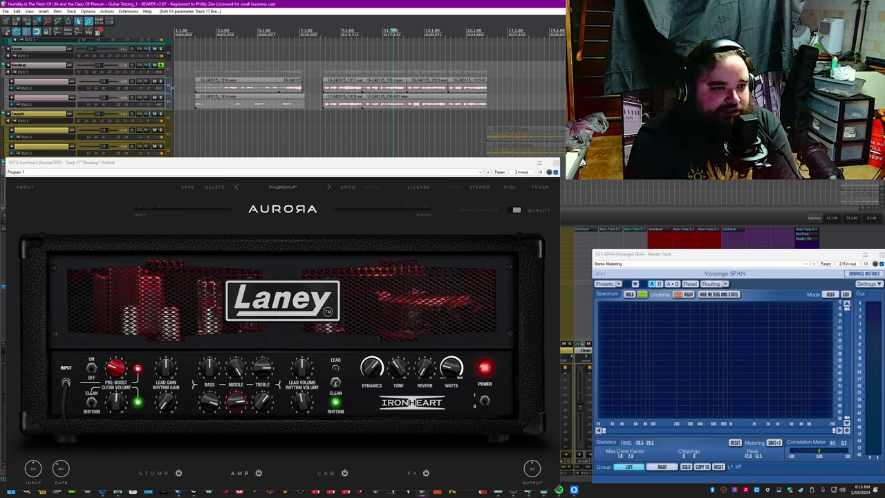
Step: Reposition the plugin window to expose its resize corner, and adjust the noise gate threshold slightly
left_click(235, 167)
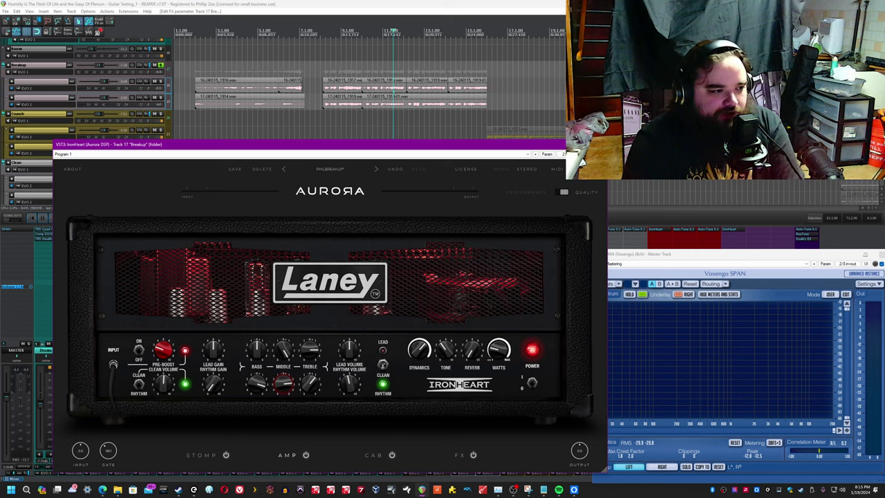
left_click(606, 468)
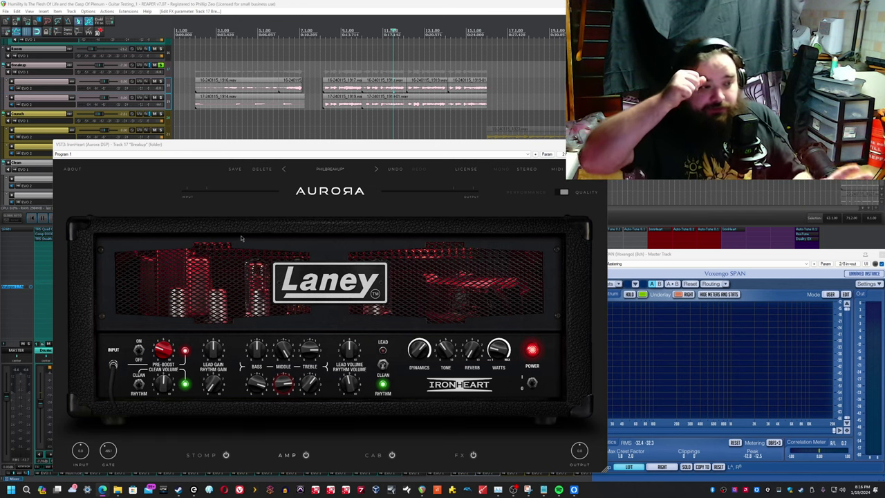
left_click(314, 3)
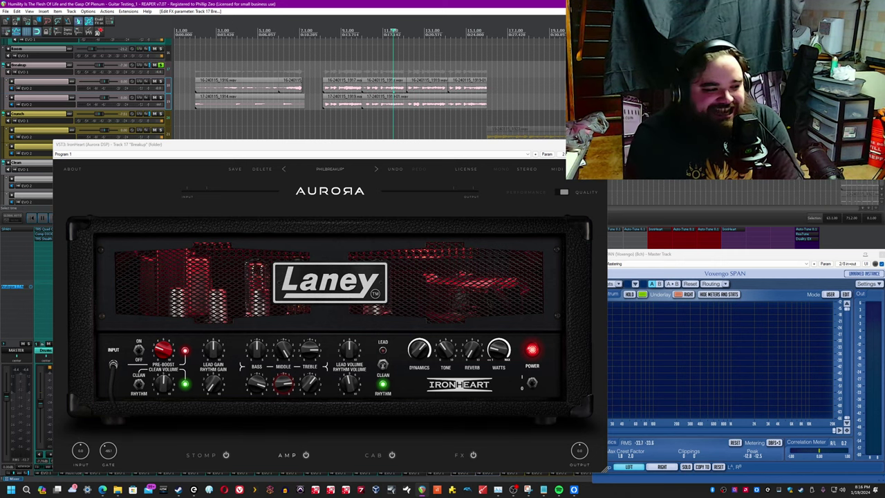
left_click(109, 449)
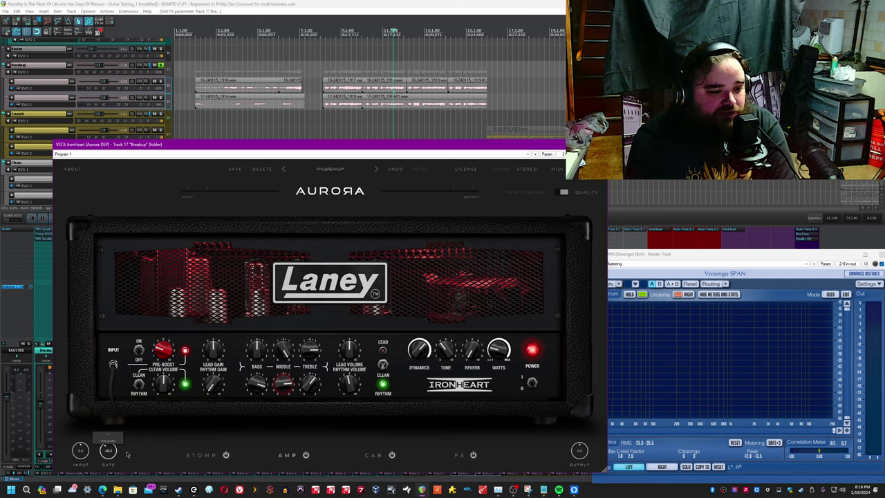
left_click(243, 4)
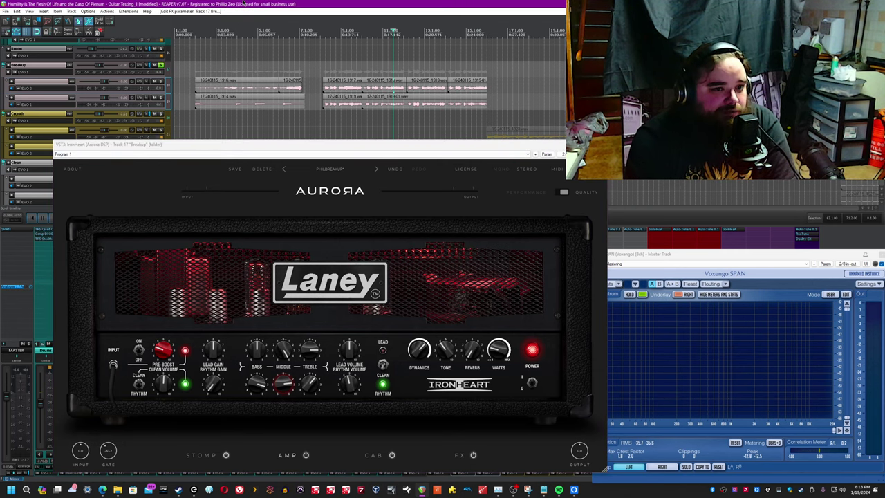
Step: Look through the plugin's Stomp, Amp, Cab and FX pages in turn
left_click(206, 455)
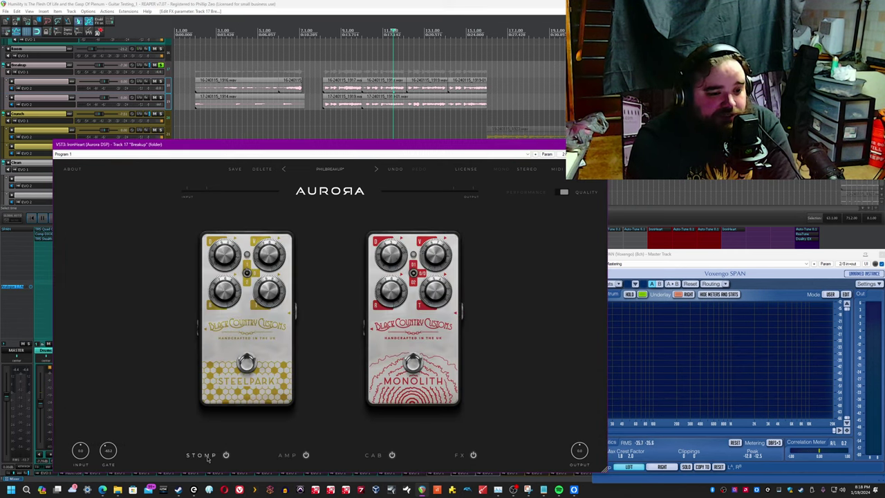
left_click(288, 455)
left_click(202, 455)
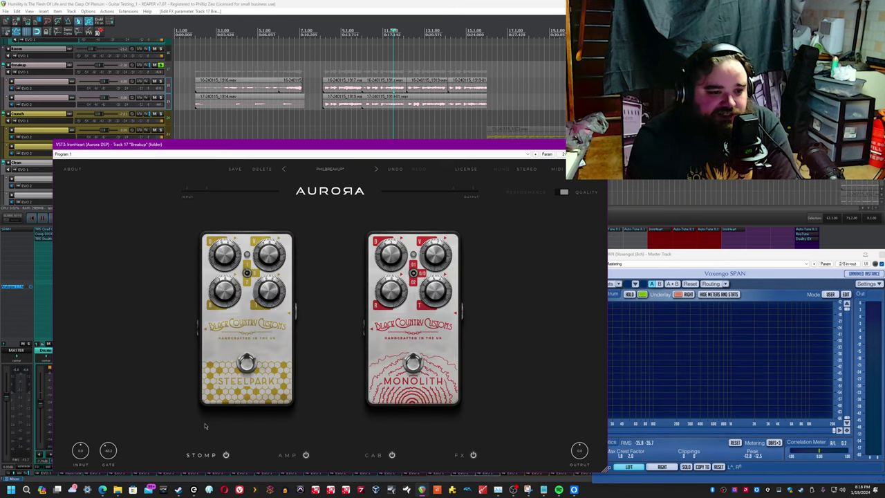
left_click(305, 456)
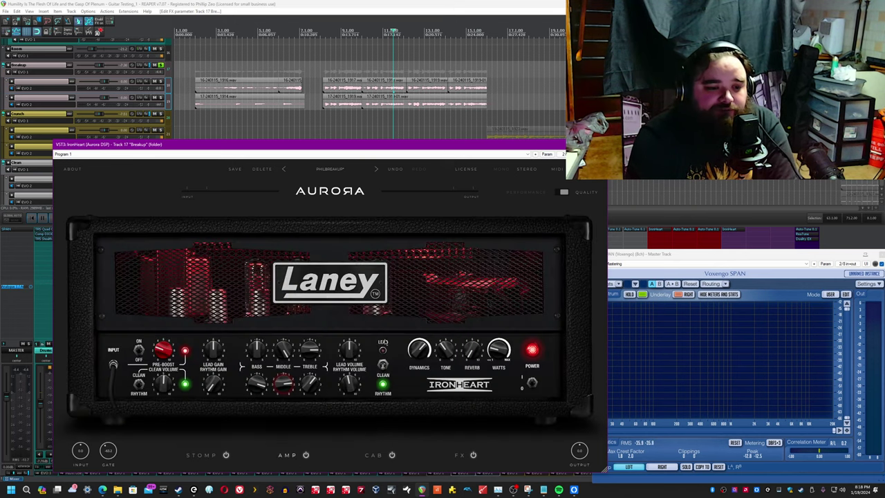
left_click(372, 456)
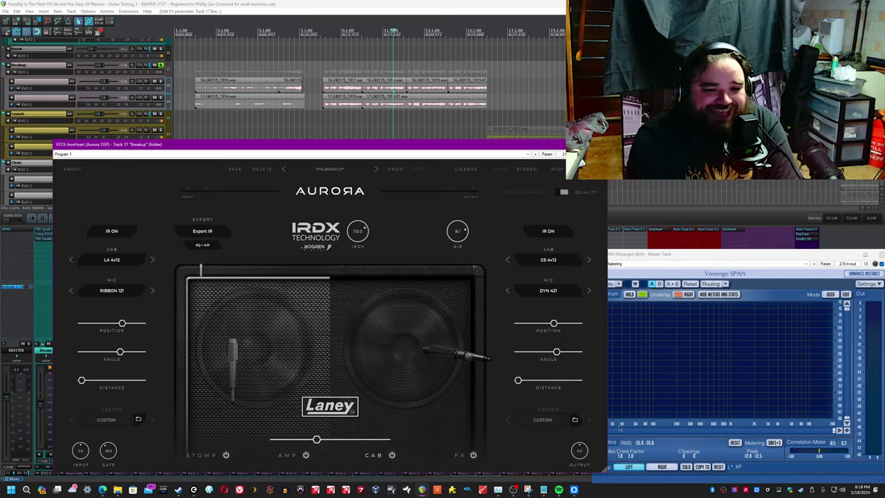
left_click(455, 458)
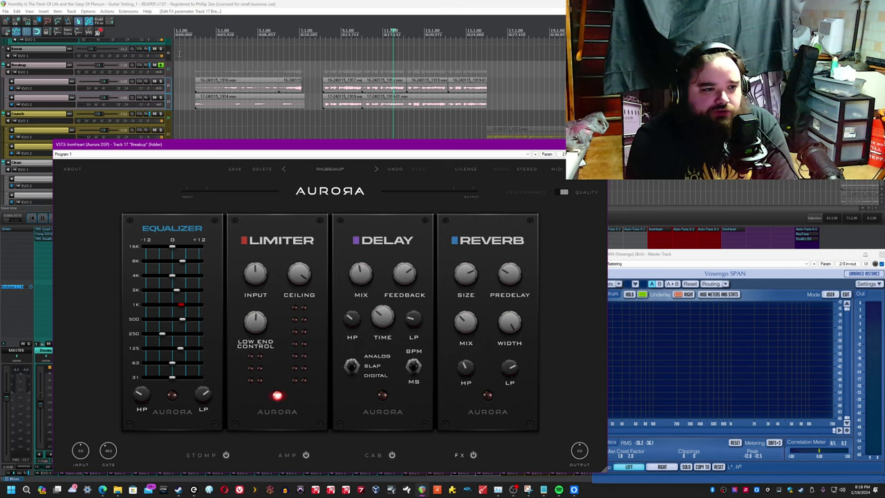
Step: On the Stomp page, toggle the bypass of the Stomp, Amp and Cab sections, leaving each section enabled
left_click(231, 457)
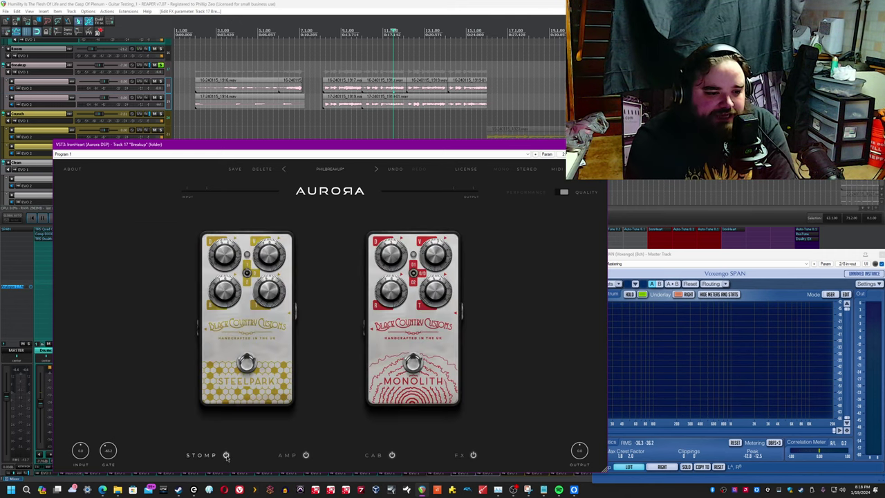
left_click(227, 455)
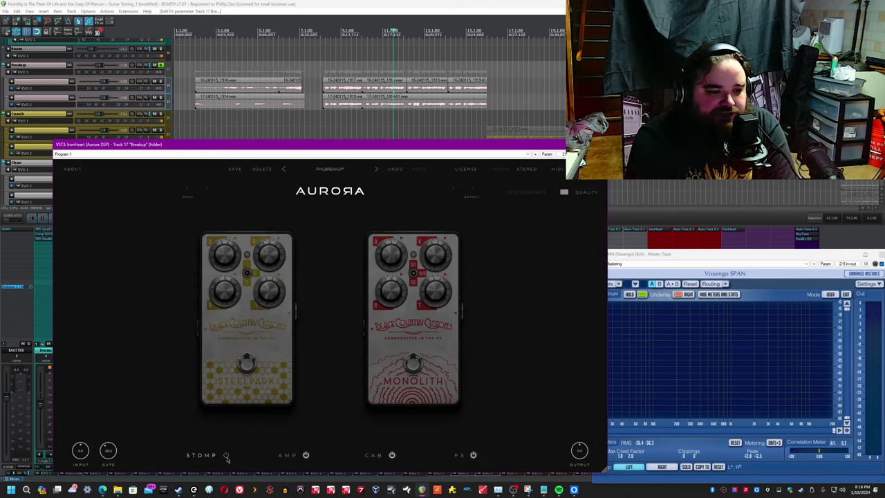
left_click(227, 456)
left_click(306, 455)
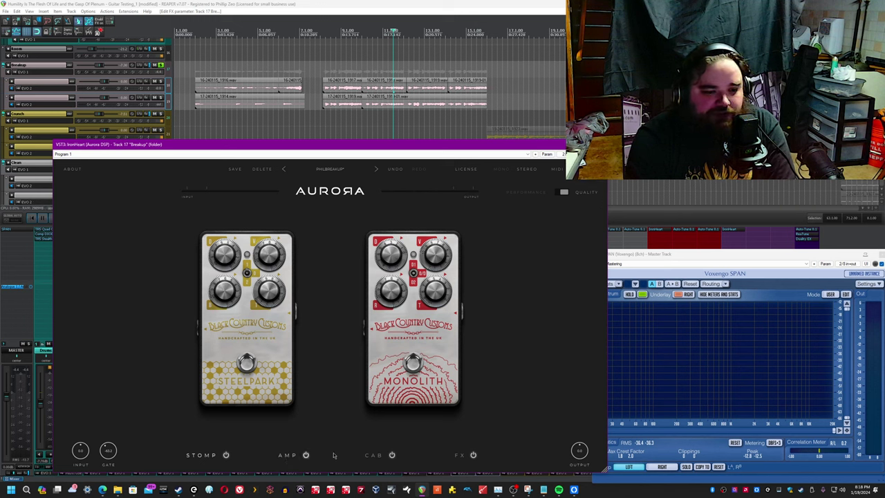
left_click(393, 456)
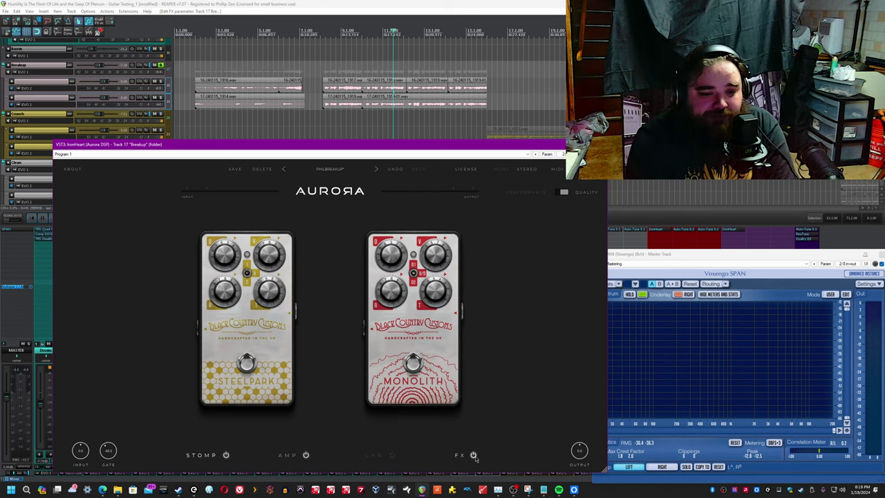
left_click(393, 455)
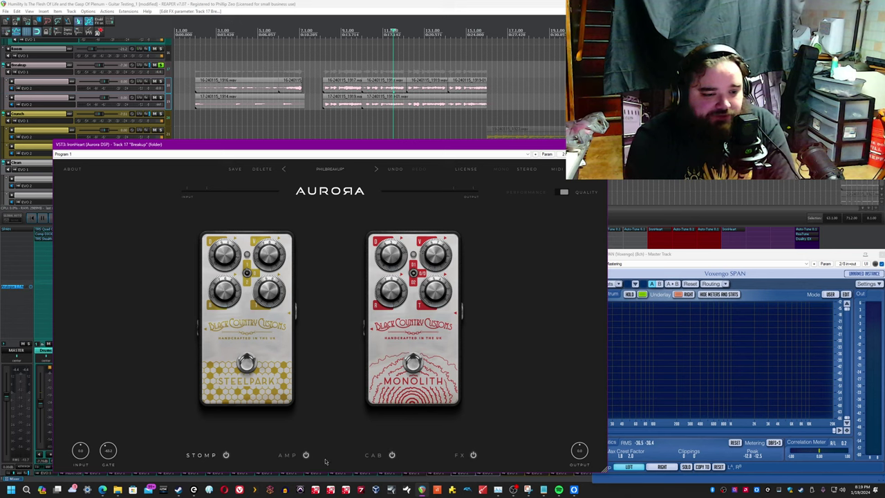
Step: Show the Cab section, bypass it, and re-enable it
left_click(365, 457)
left_click(392, 455)
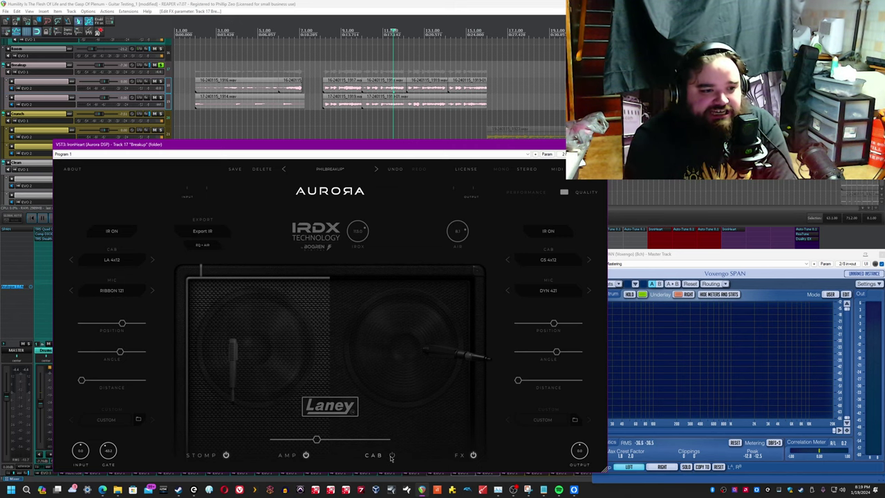
left_click(392, 456)
Step: Bypass and re-enable the Amp section, and switch the IronHeart head's own power off and back on
left_click(306, 457)
left_click(306, 456)
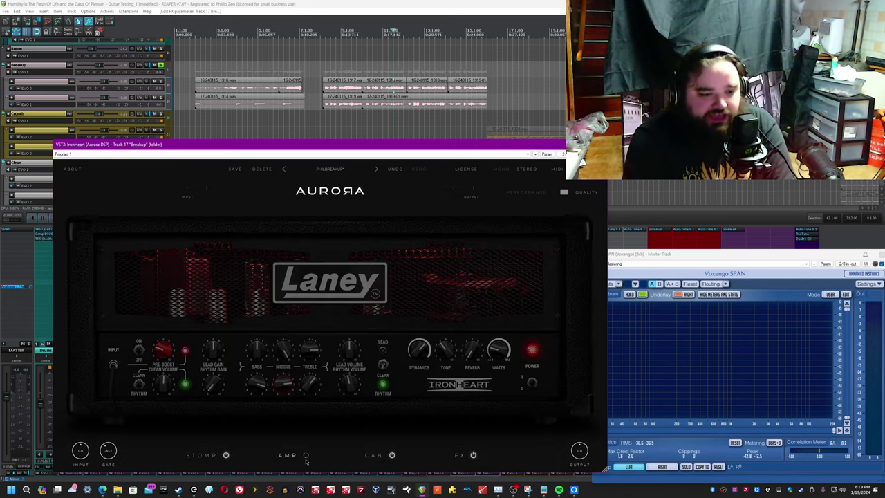
left_click(306, 456)
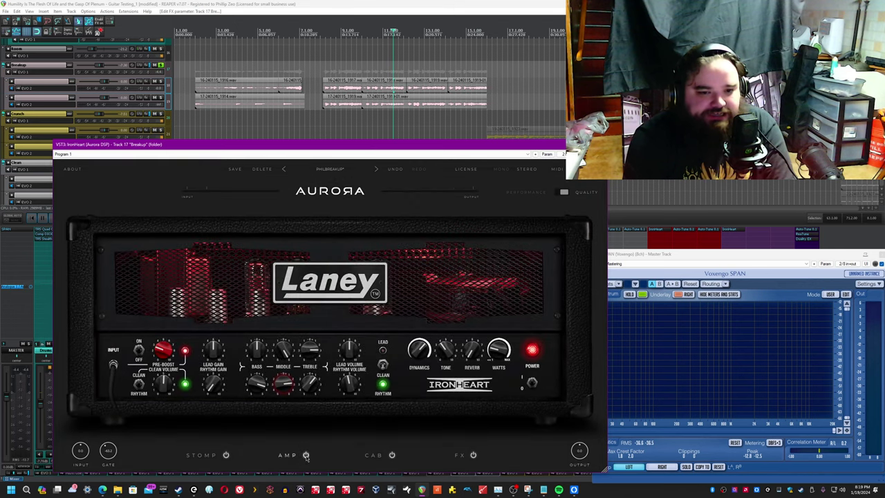
left_click(532, 384)
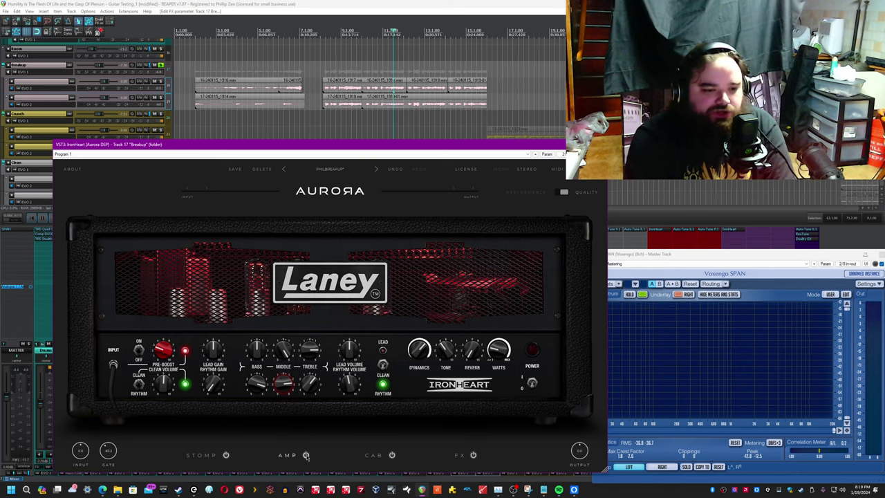
left_click(531, 384)
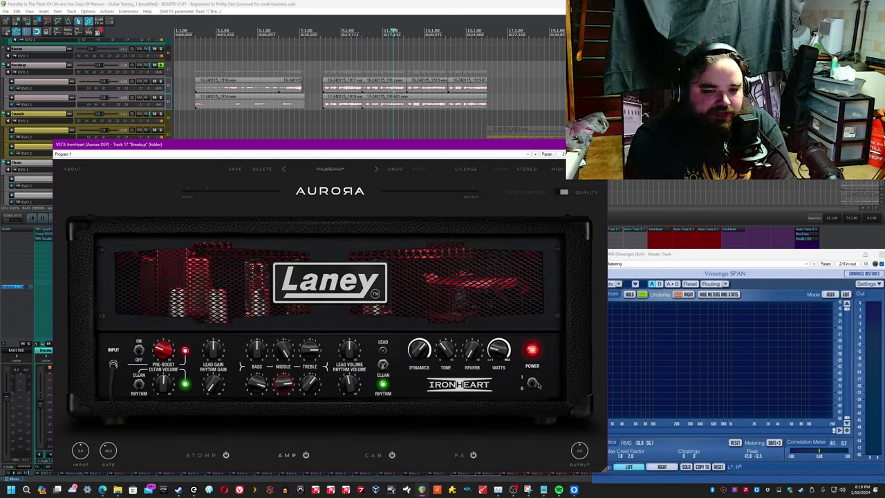
Step: Engage the Steelpark pedal, toggle the Monolith on and off, and bypass and re-enable the whole Stomp section
left_click(209, 455)
left_click(247, 363)
left_click(410, 363)
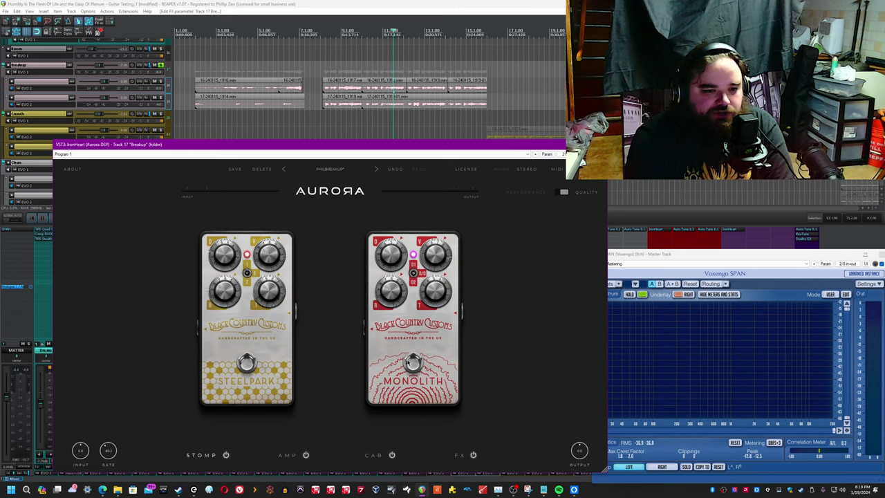
left_click(227, 455)
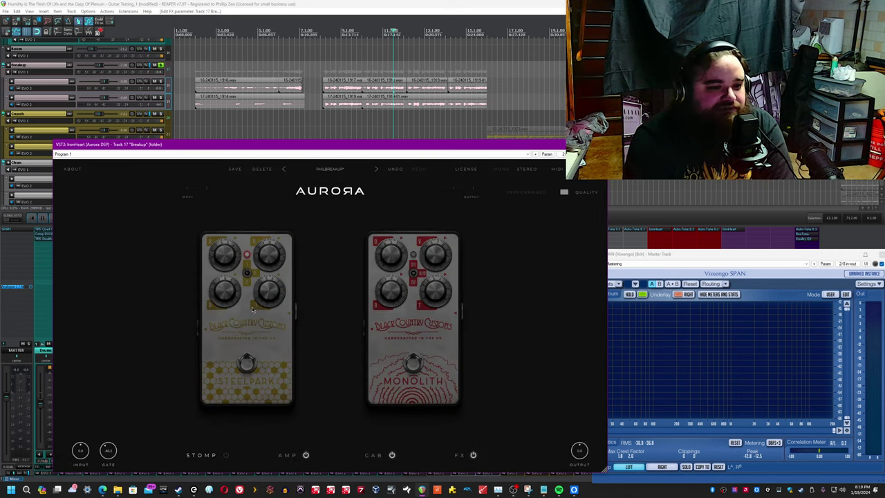
left_click(227, 455)
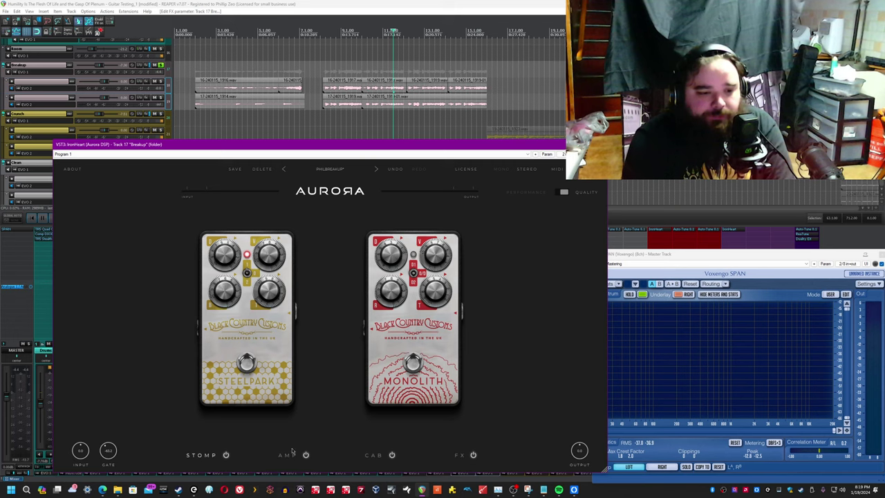
Step: Bypass and re-enable the Cab section, and toggle its individual IRs, leaving both IR slots on
left_click(373, 456)
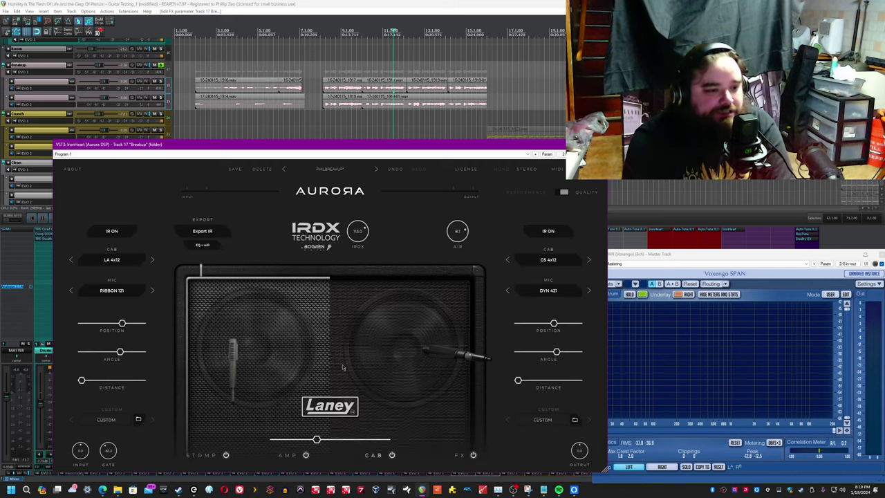
left_click(393, 454)
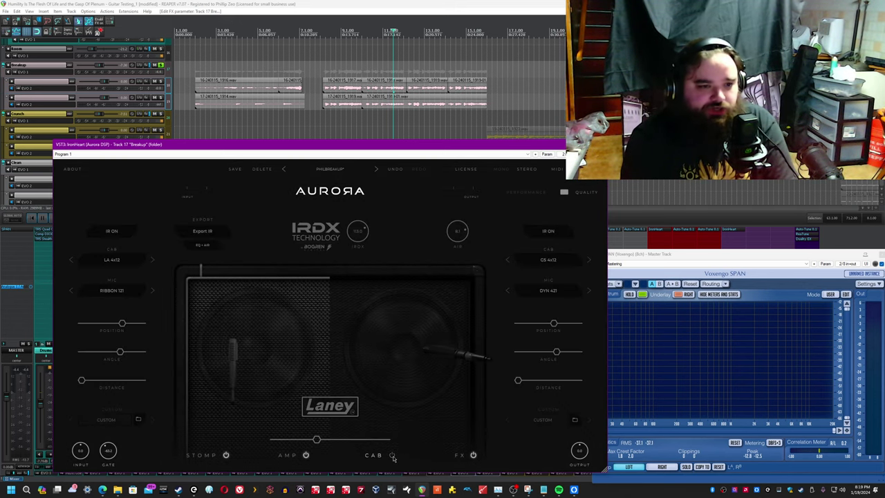
left_click(392, 455)
left_click(541, 233)
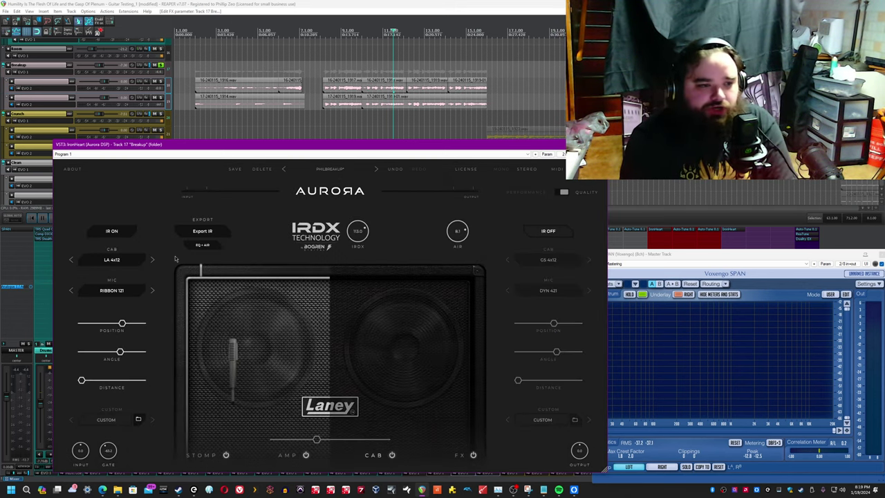
left_click(109, 233)
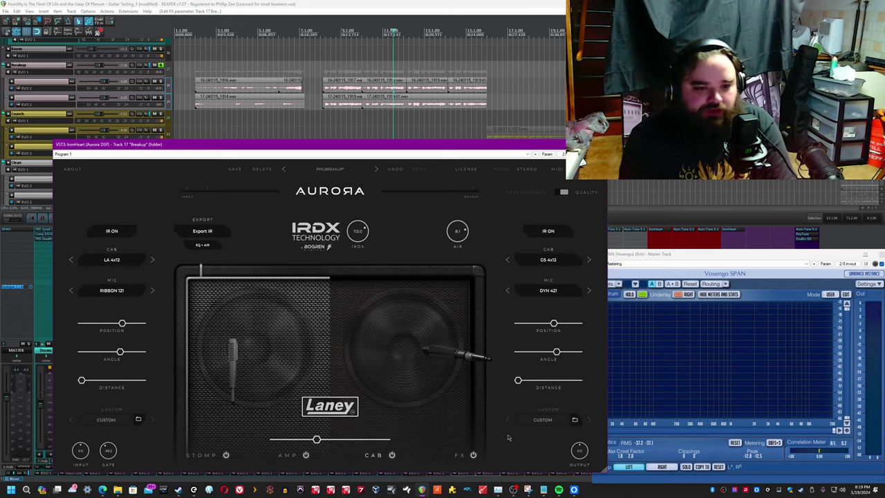
Step: Show the FX section, and toggle its bypass, leaving the section enabled
left_click(458, 456)
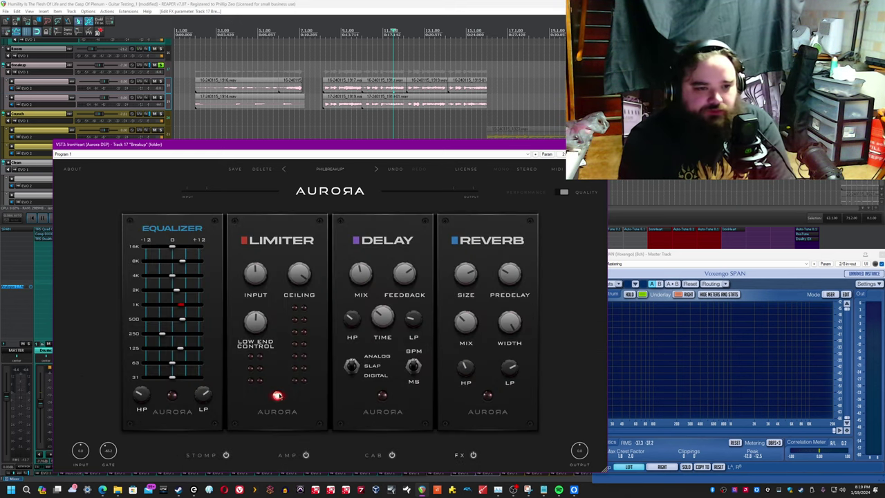
left_click(474, 455)
left_click(473, 455)
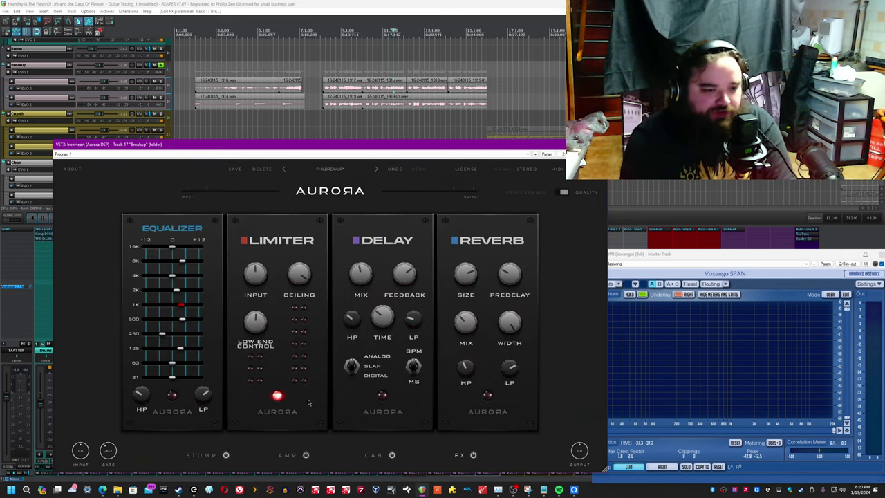
left_click(473, 455)
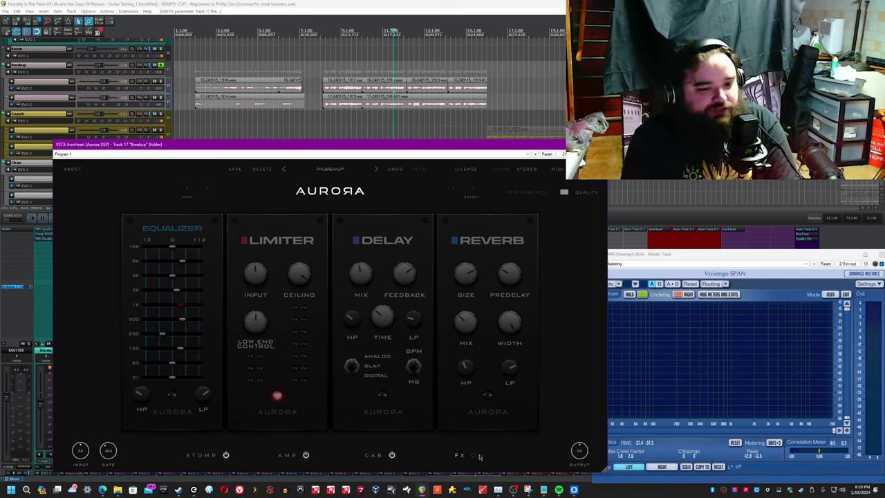
left_click(474, 456)
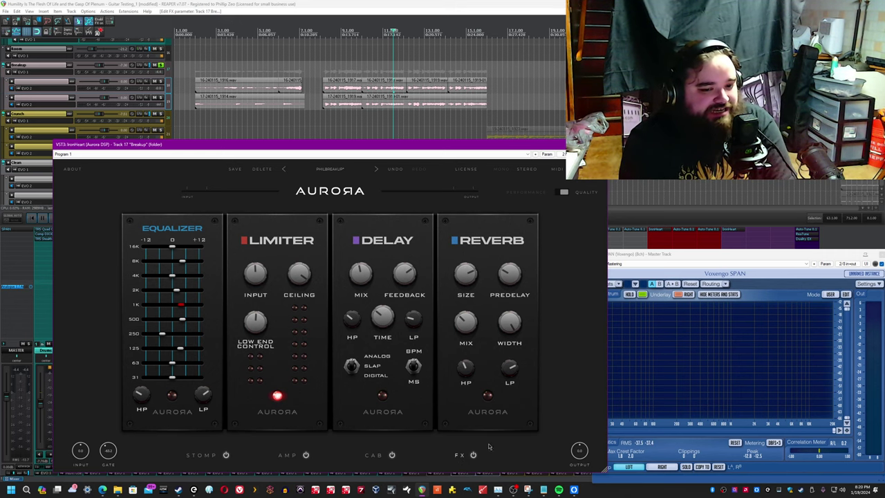
Step: Play the Breakup track from the start of its second clip group while switching the Steelpark pedal on and off to compare
left_click(207, 455)
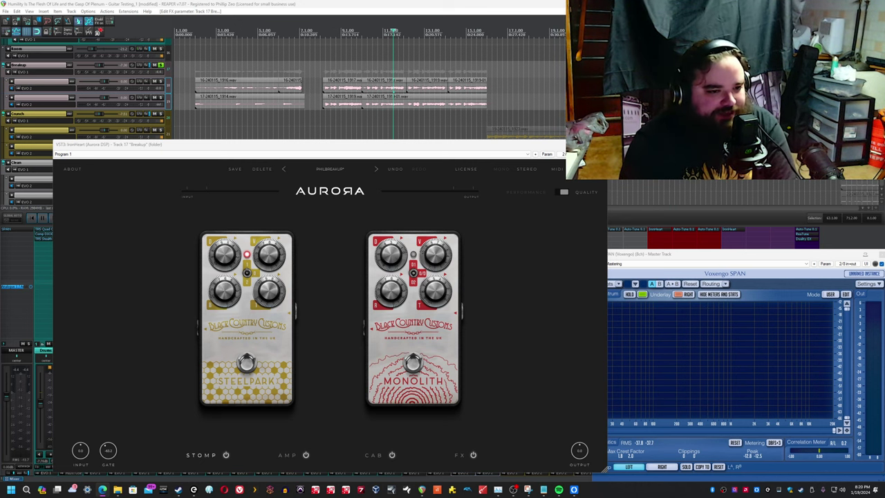
left_click(280, 377)
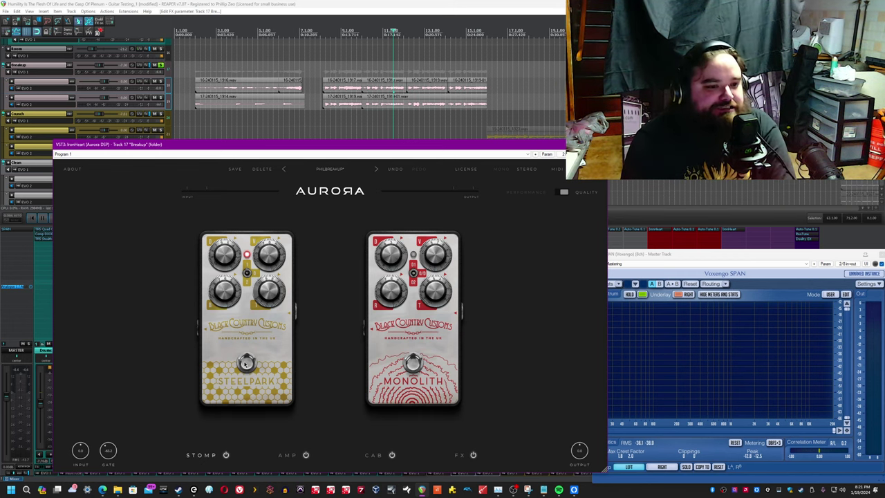
left_click(328, 50)
left_click(326, 65)
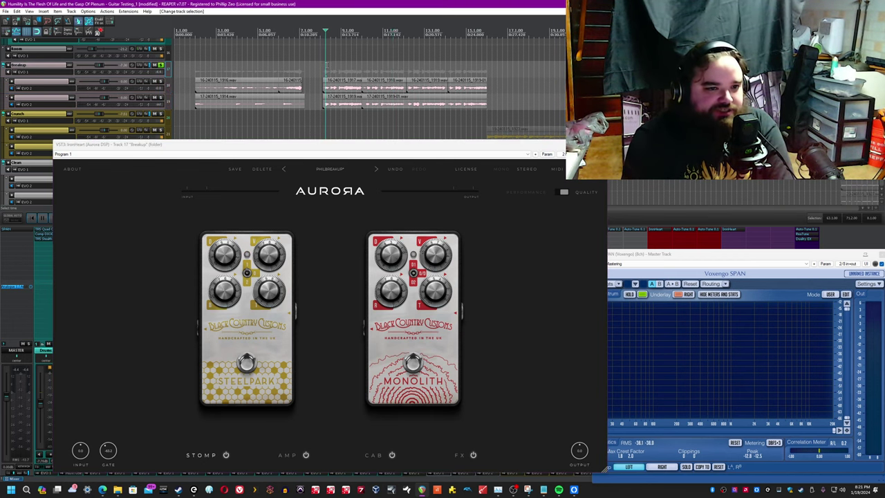
key("space")
left_click(247, 364)
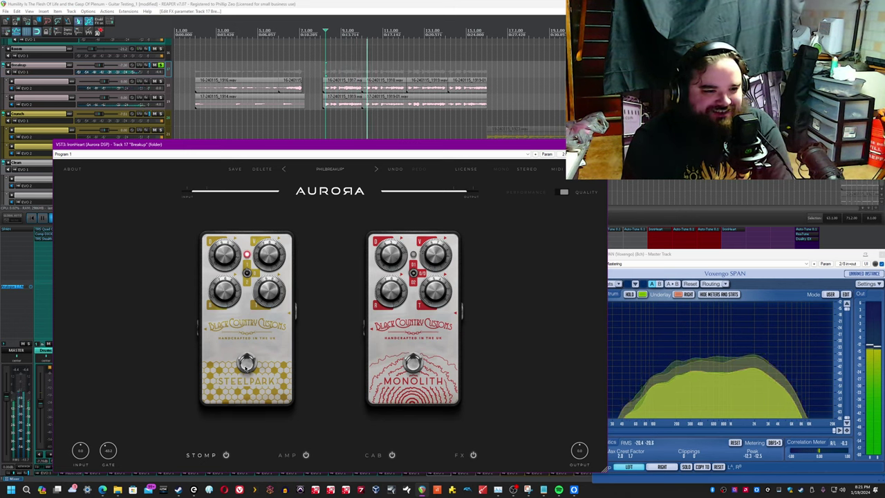
left_click(247, 365)
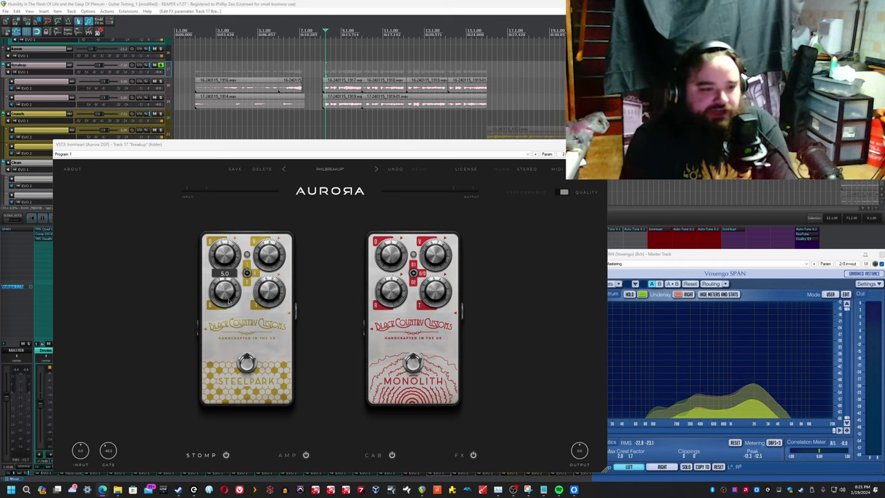
Step: Play the Breakup riff with the Steelpark pedal engaged while sweeping its drive control, bringing it down to 0.0
left_click(225, 255)
key("space")
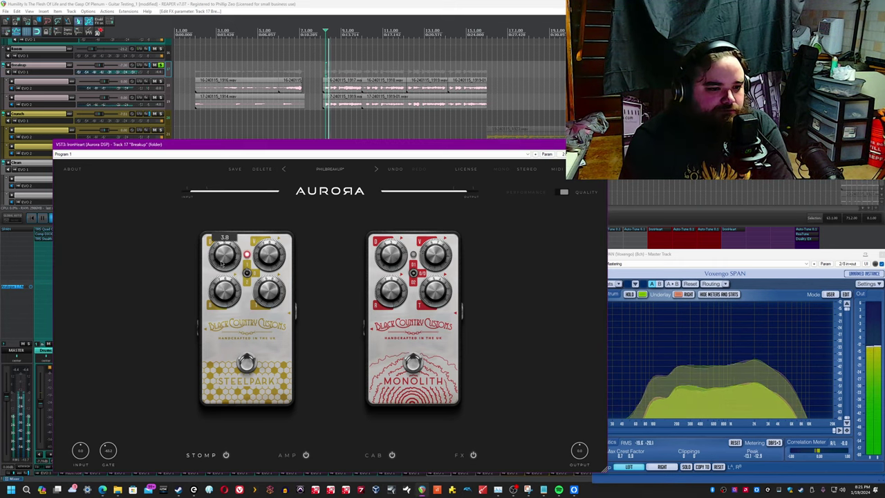
mouse_move(225, 255)
left_mouse_down()
mouse_move(218, 263)
mouse_move(226, 255)
left_mouse_up()
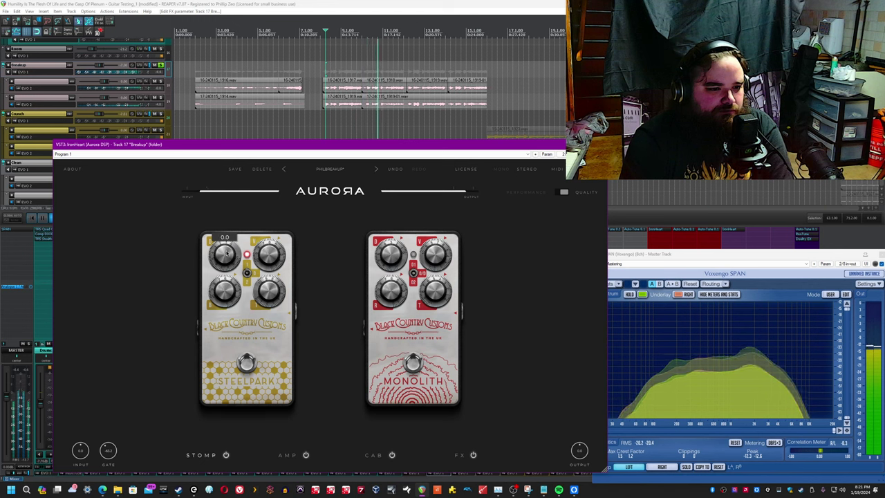
Step: Adjust the Steelpark pedal's volume to 3.9 while listening to the riff
mouse_move(271, 262)
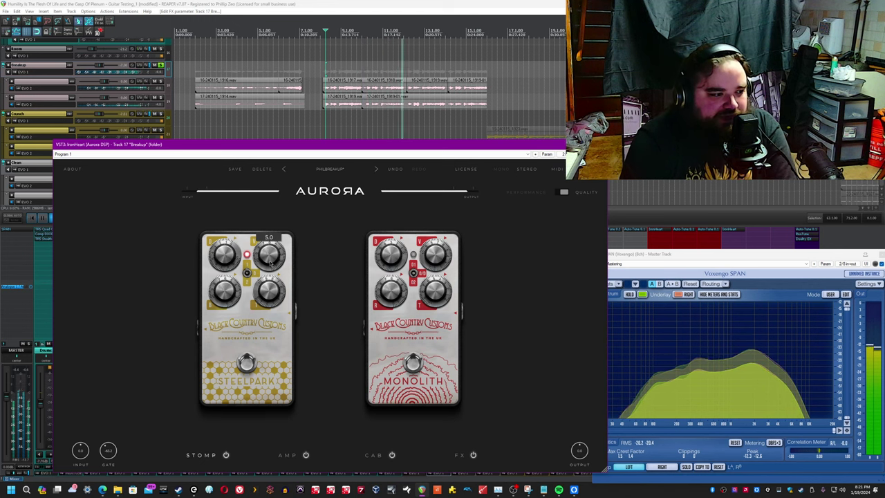
mouse_move(271, 261)
left_mouse_down()
mouse_move(275, 294)
mouse_move(277, 259)
left_mouse_up()
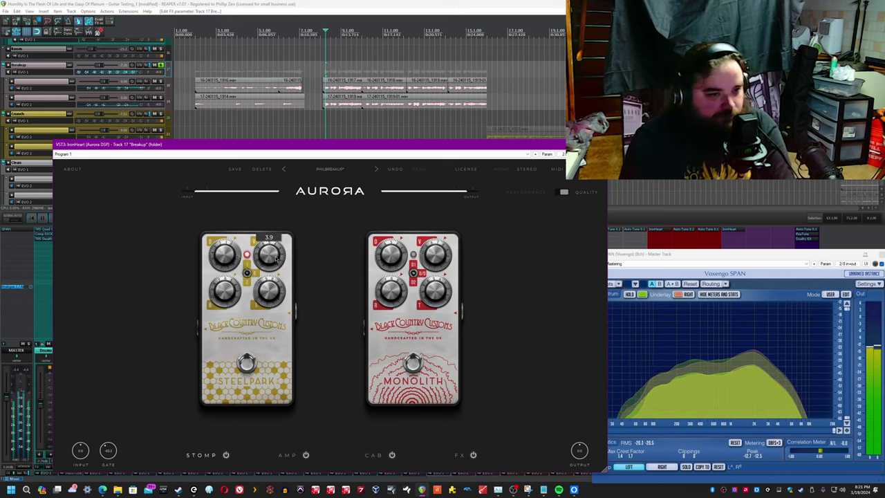
key("space")
Step: Replay the riff while sweeping the Steelpark pedal's bass control between 10.0 and 0.0, and stop playback
key("space")
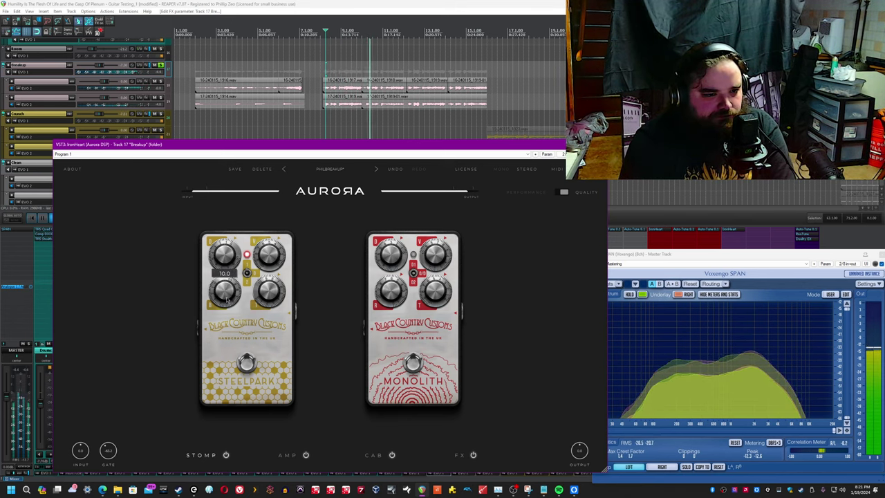
left_click_drag(225, 297, 221, 349)
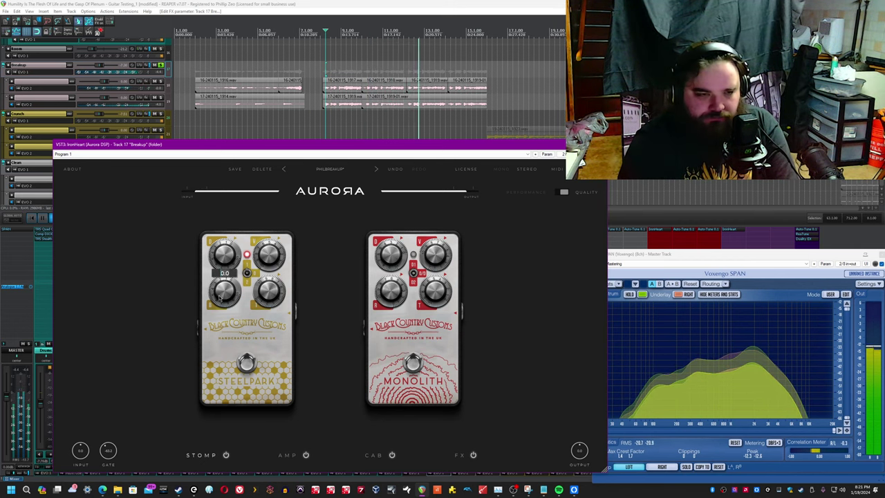
key("space")
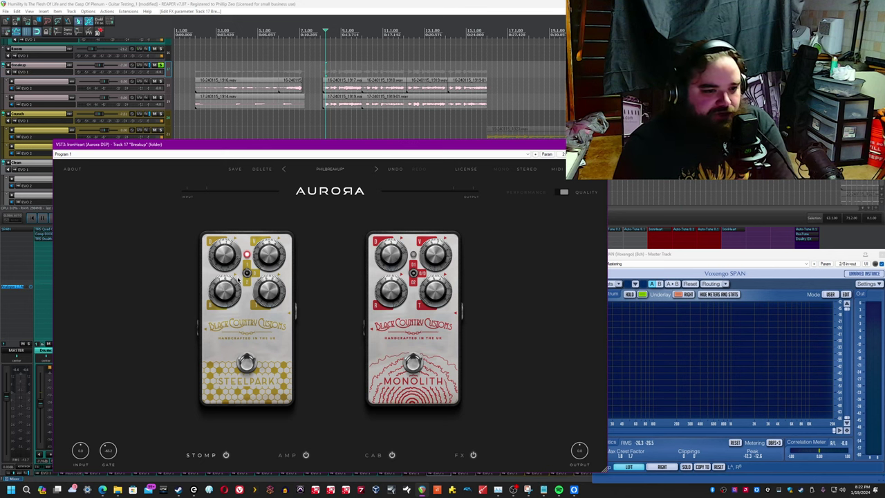
mouse_move(226, 295)
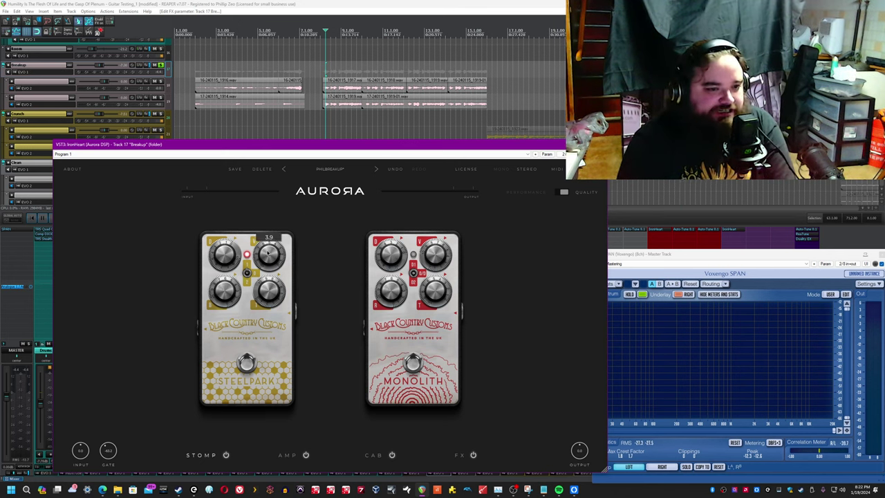
mouse_move(283, 253)
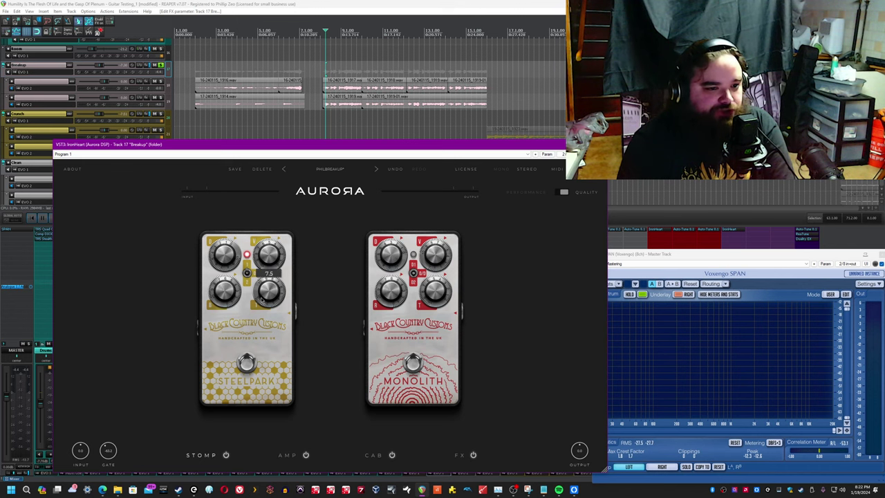
mouse_move(236, 260)
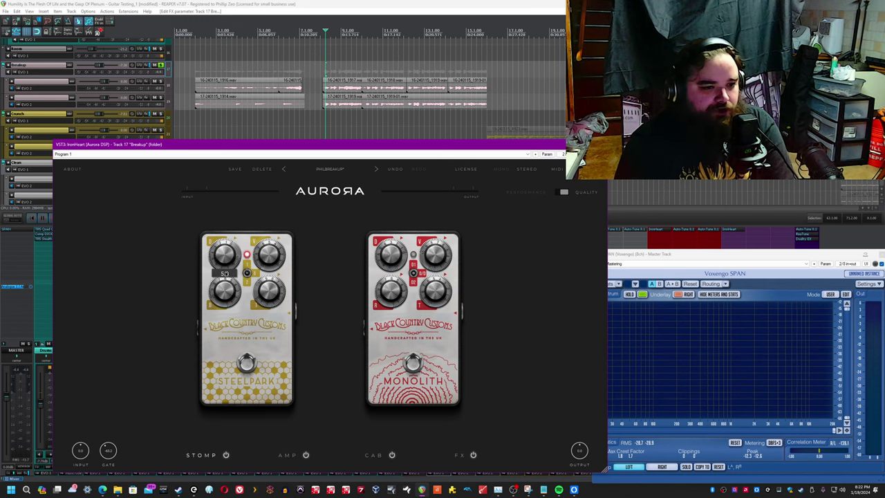
left_click_drag(234, 258, 236, 208)
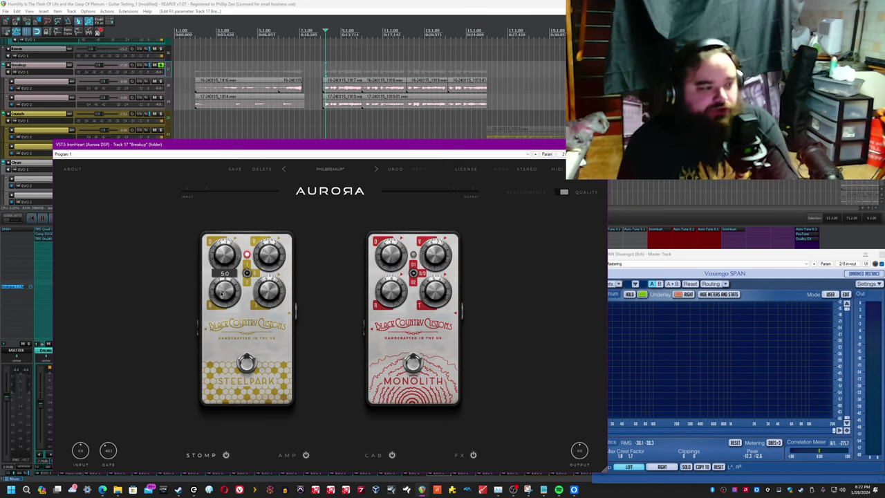
mouse_move(278, 290)
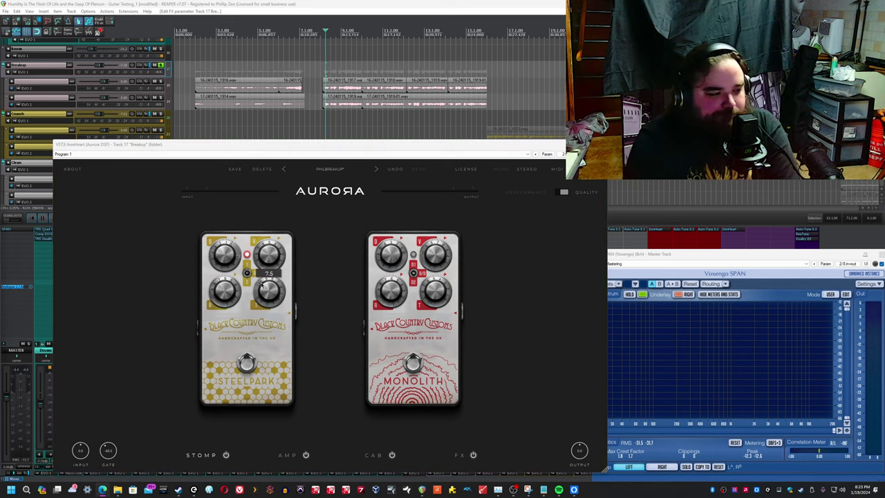
mouse_move(220, 293)
mouse_move(281, 283)
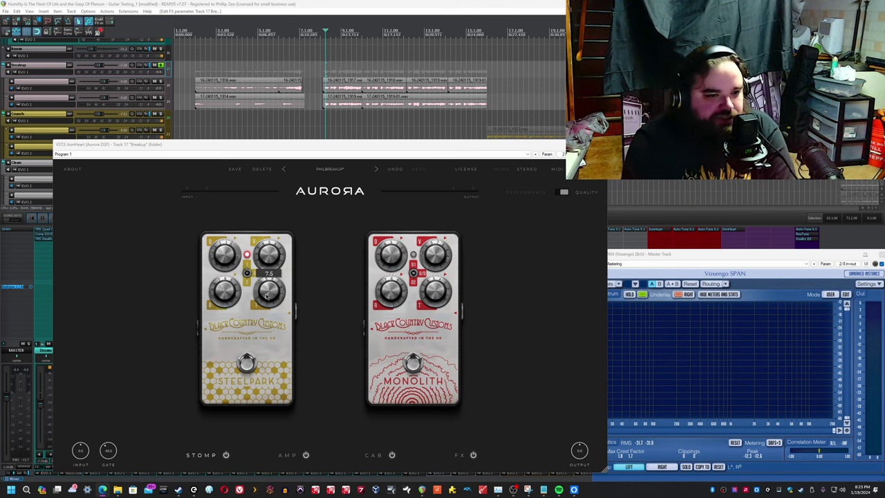
Step: Replay the Breakup riff while switching the Steelpark pedal off and on to compare
left_click(283, 4)
mouse_move(273, 256)
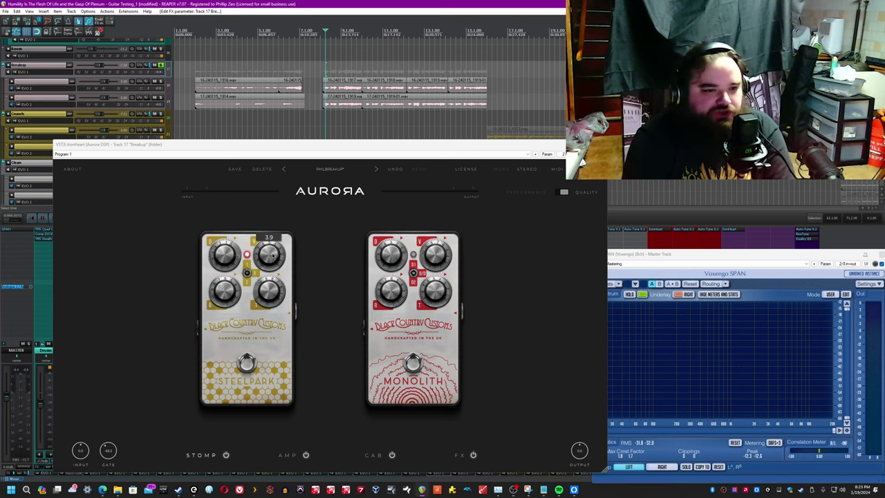
key("space")
left_click(272, 256)
mouse_move(215, 295)
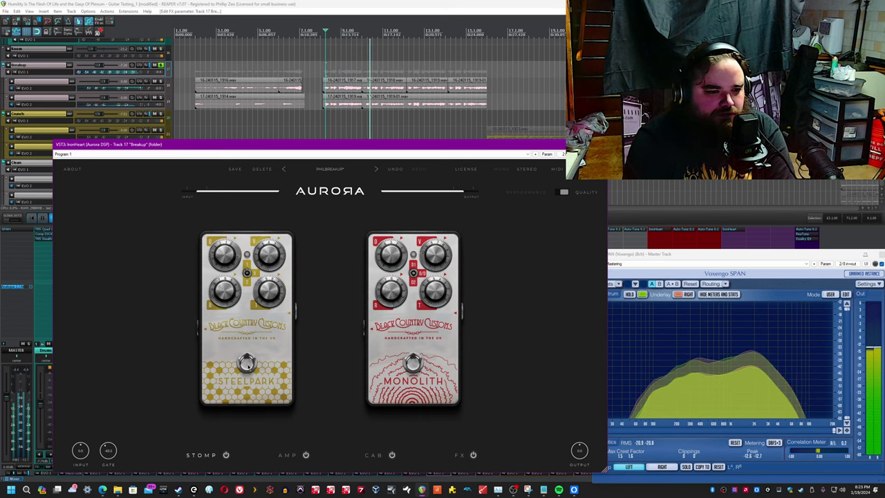
left_click(249, 367)
Step: Sweep the Steelpark pedal's treble control, including its 10.0 maximum, while the riff plays, and stop playback
left_click_drag(277, 290, 278, 228)
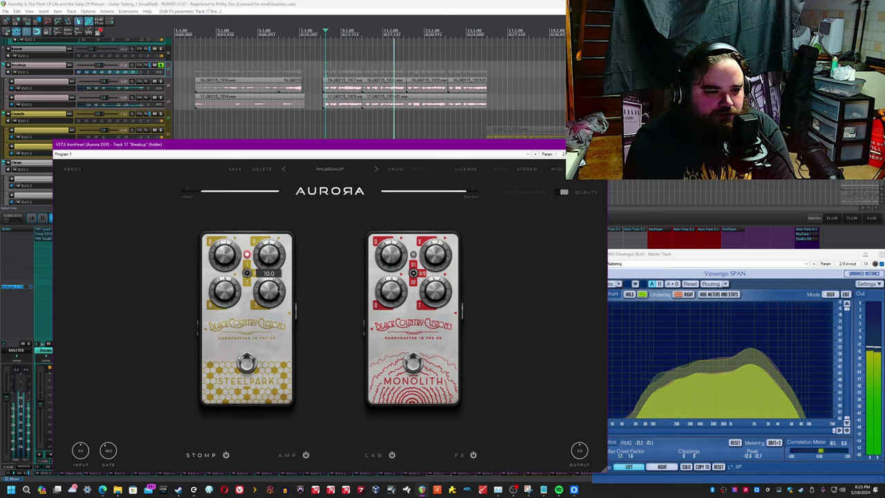
left_click_drag(277, 292, 265, 391)
mouse_move(232, 291)
left_mouse_down()
mouse_move(227, 389)
mouse_move(230, 286)
mouse_move(238, 302)
left_mouse_up()
key("Return")
key("space")
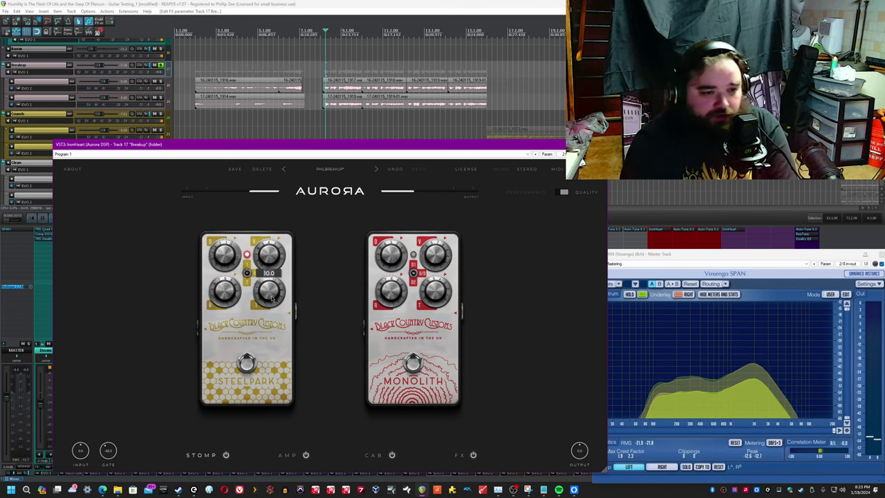
Step: Flip the Steelpark pedal's mode switch between the red-light and blue-light modes while replaying the riff, and stop playback
left_click(284, 3)
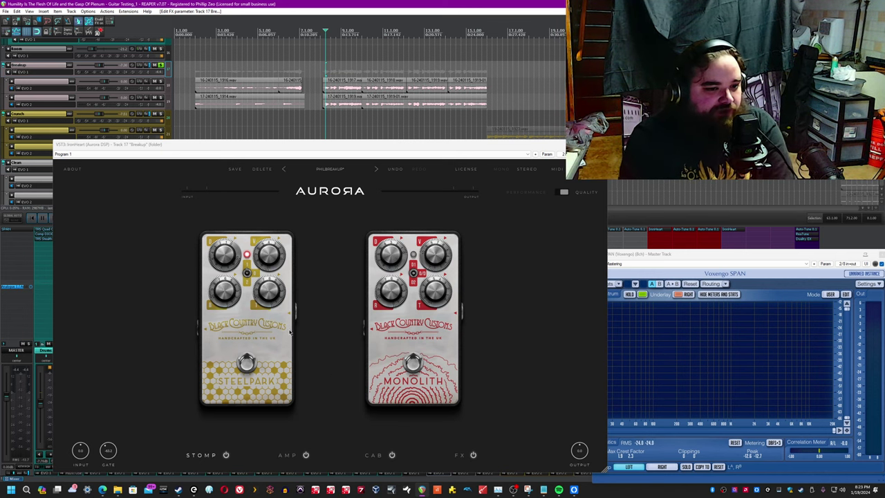
mouse_move(216, 265)
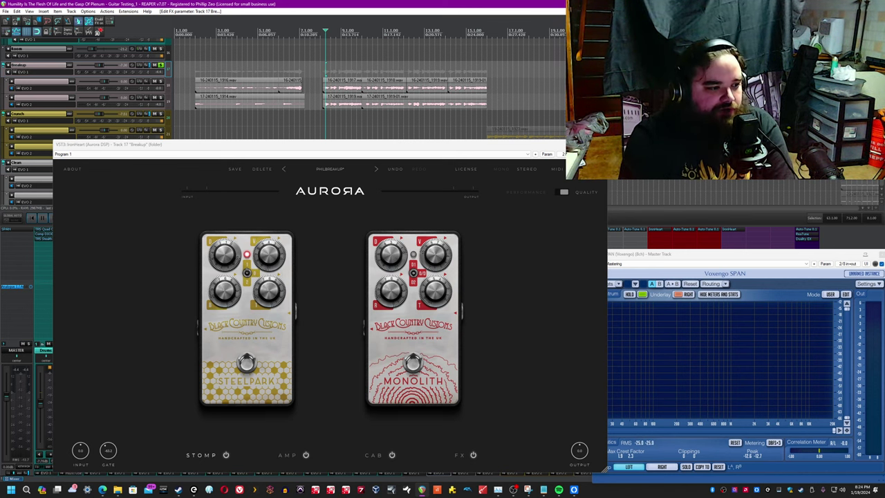
mouse_move(264, 285)
left_click(247, 272)
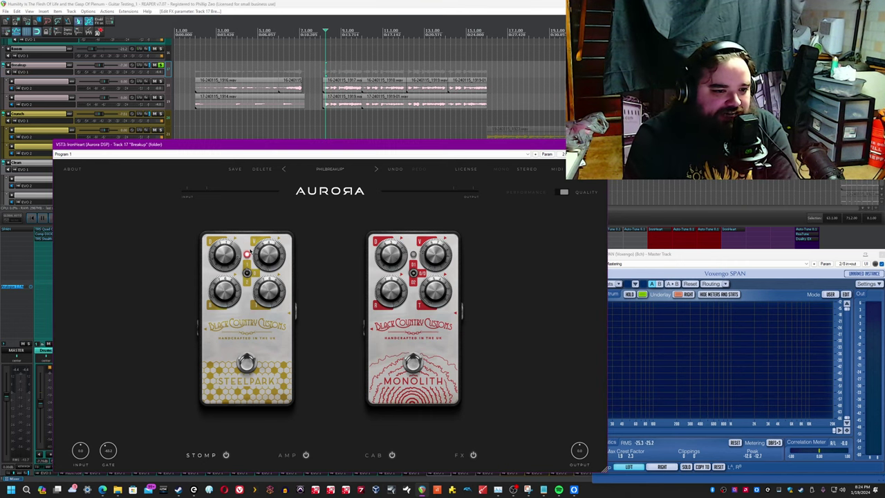
left_click(246, 273)
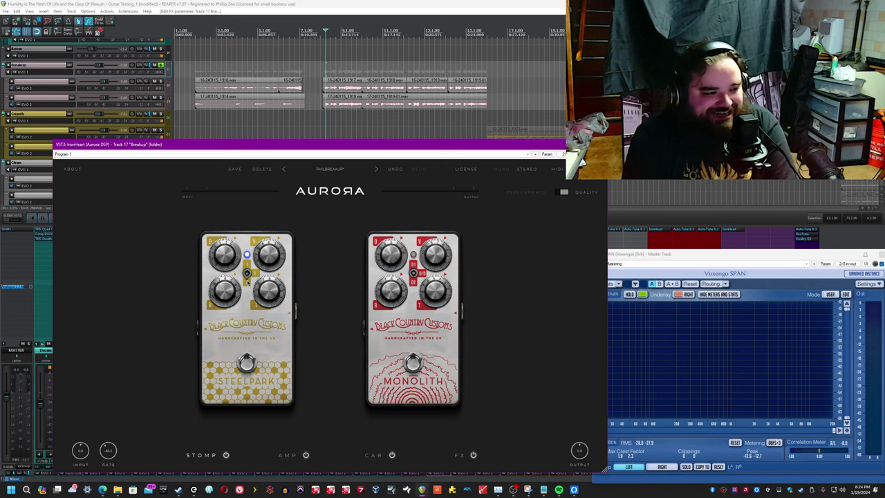
key("space")
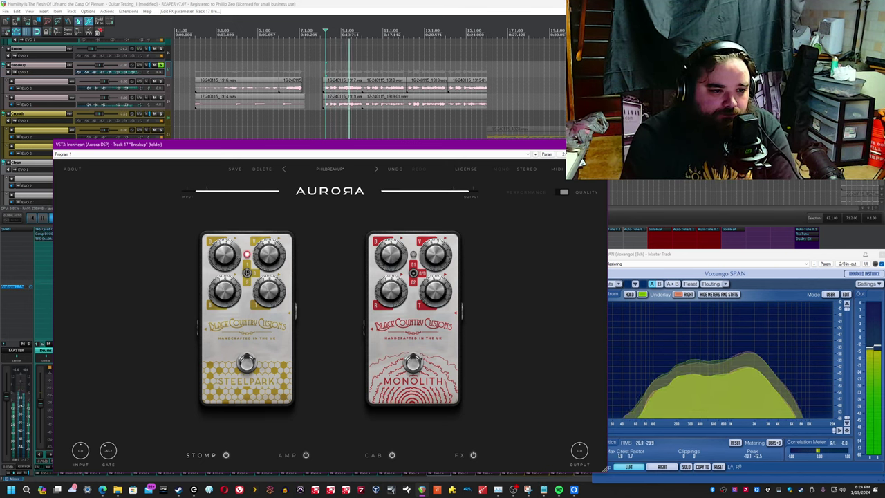
left_click(248, 275)
key("space")
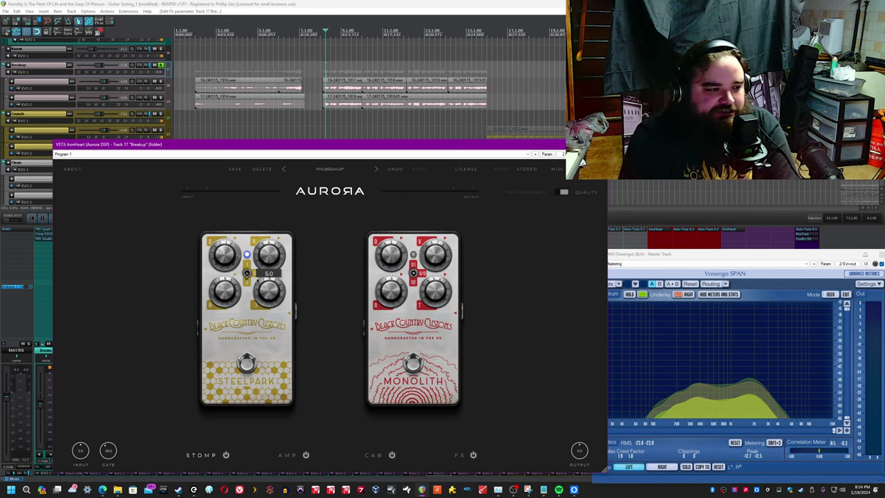
Step: Switch the Steelpark pedal to its purple-light mode and raise its volume while comparing modes over the playing riff
left_click(247, 274)
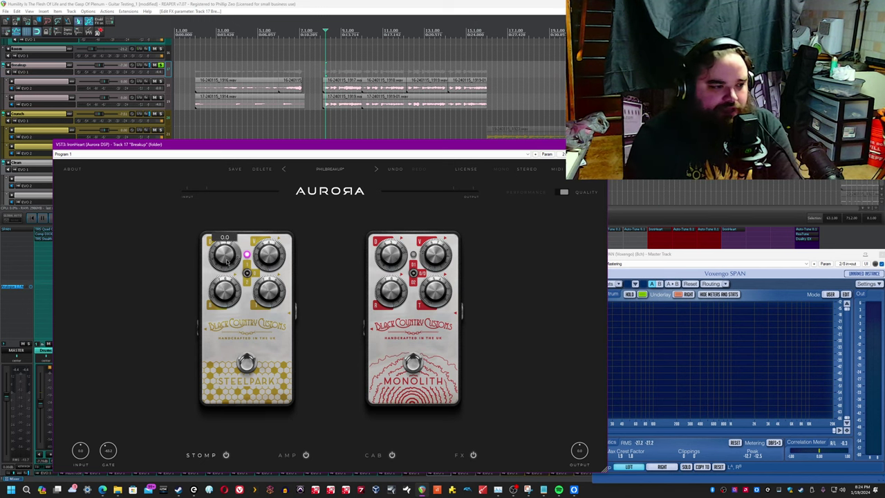
key("space")
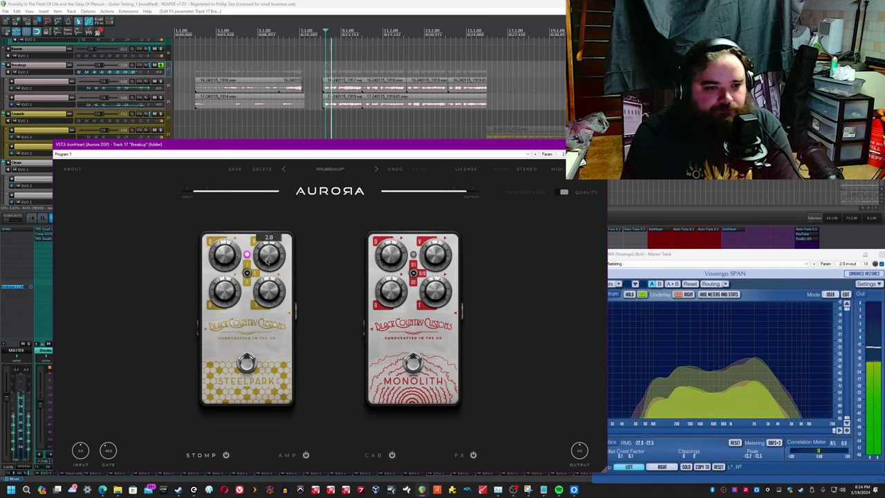
left_click(247, 273)
left_click(246, 277)
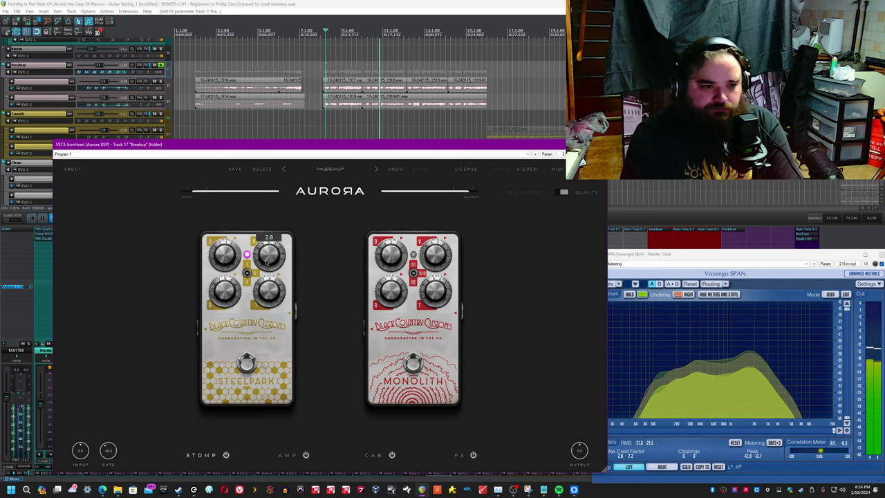
left_click_drag(268, 260, 277, 245)
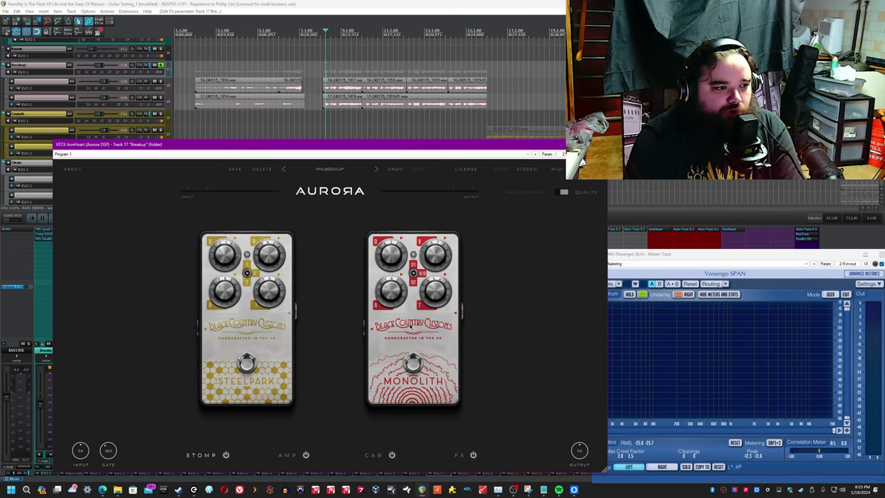
Step: Play the riff with only the Monolith pedal engaged while sweeping its drive control between 0.0 and 10.0
mouse_move(377, 256)
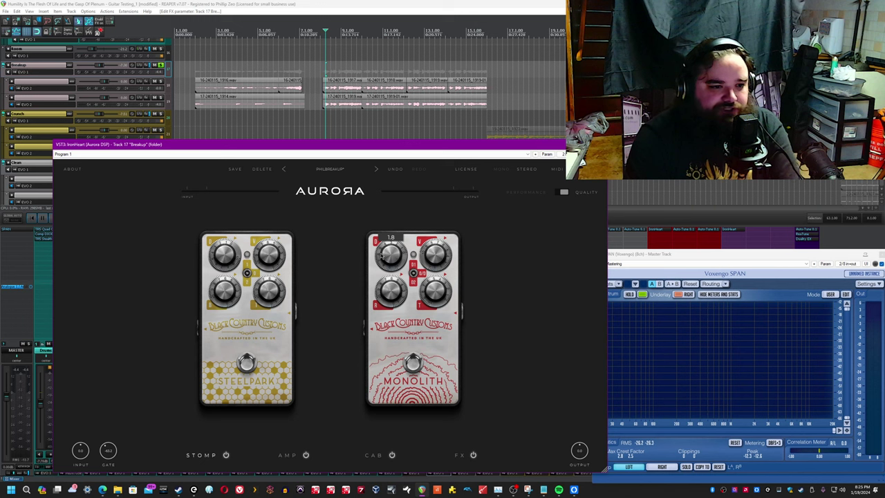
key("space")
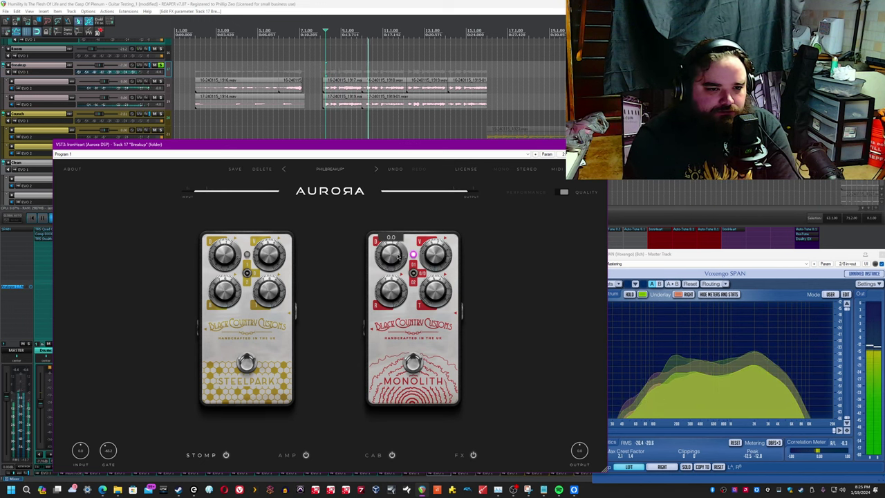
mouse_move(437, 257)
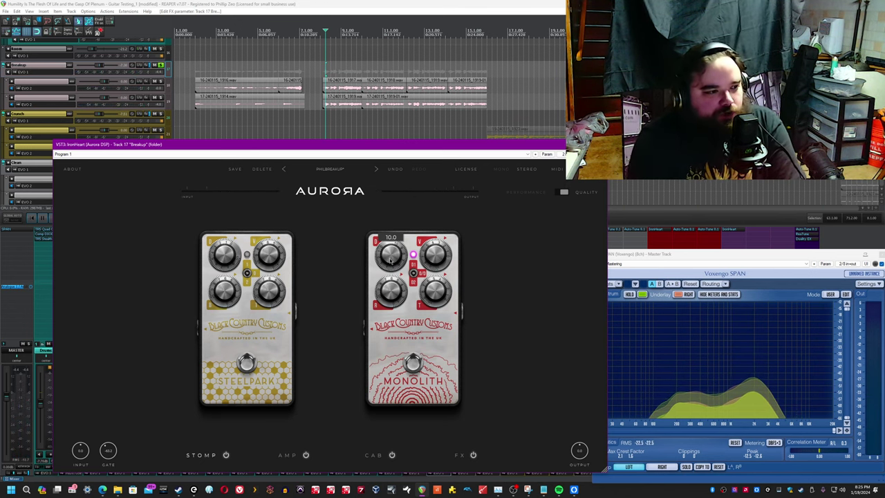
left_click(326, 123)
key("space")
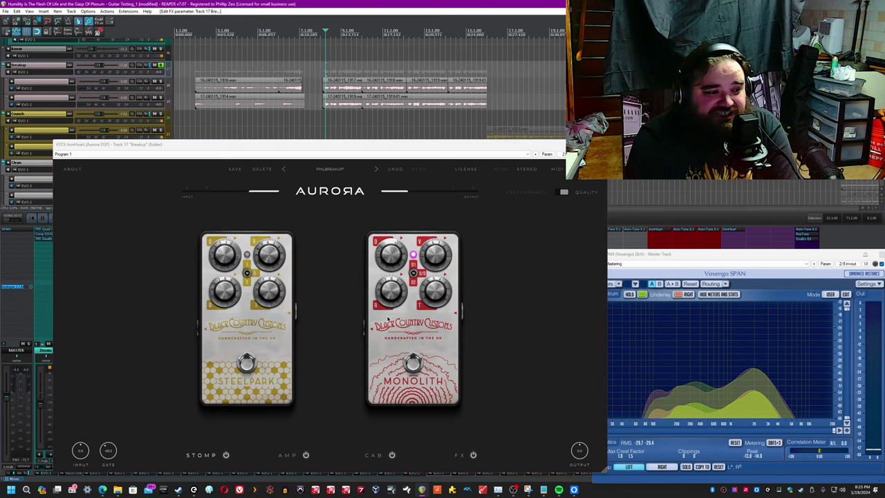
Step: Replay the riff while sweeping the Monolith pedal's bass control down to 0.0 and back up, and stop playback
mouse_move(388, 305)
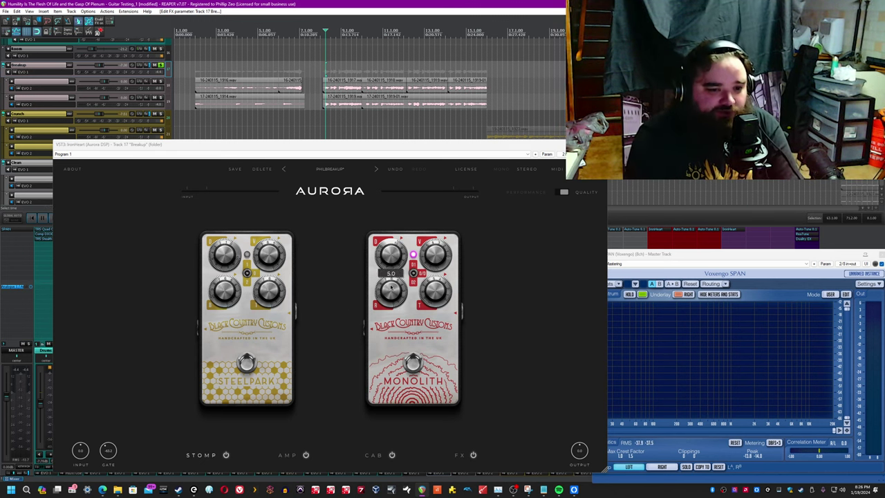
left_click_drag(395, 294, 374, 356)
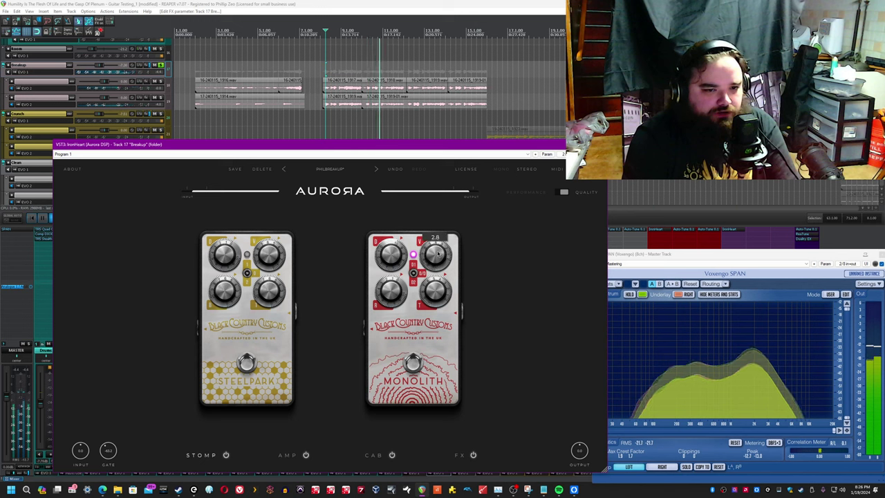
left_click_drag(394, 293, 393, 484)
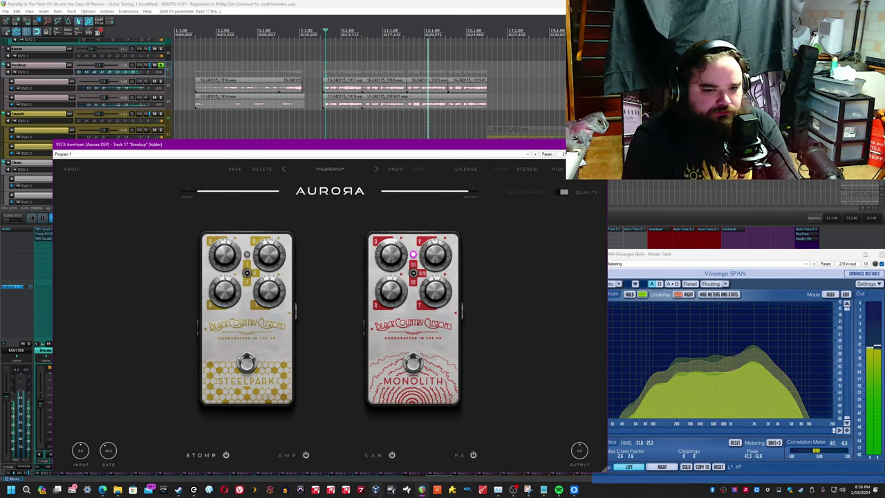
left_click_drag(391, 293, 391, 243)
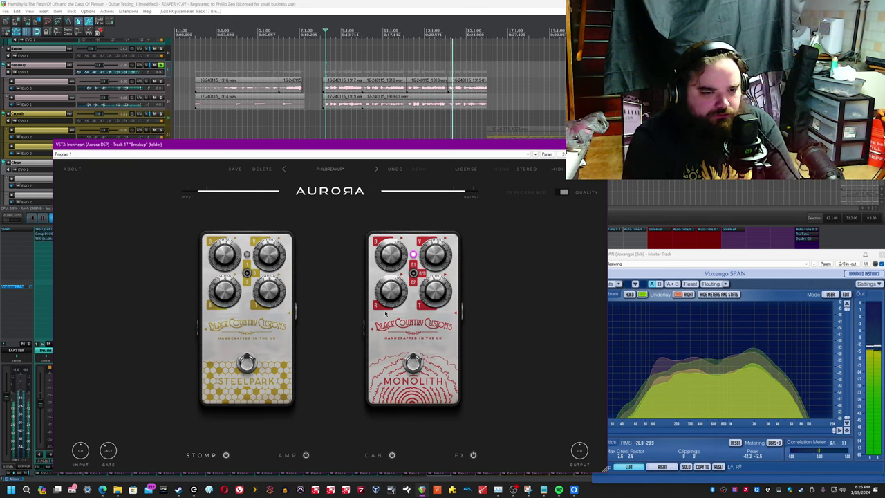
key("space")
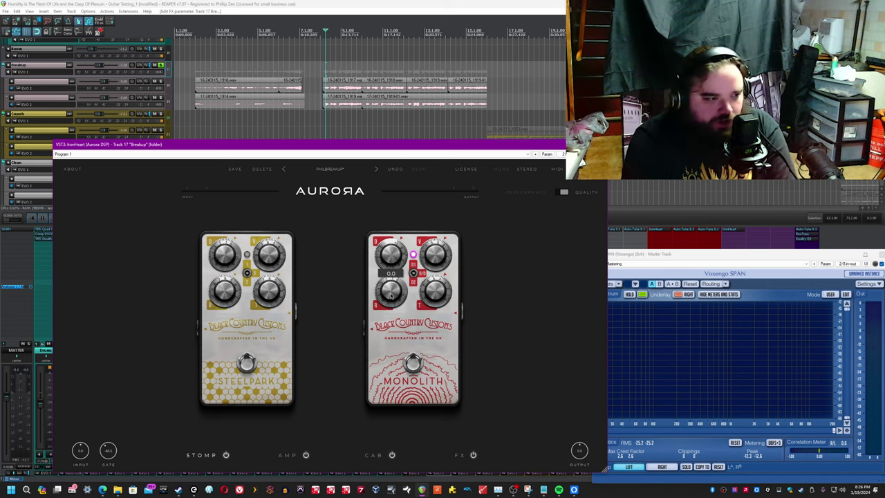
Step: Turn up the Monolith pedal's bass and replay the riff to examine the low end in the SPAN spectrum analyzer
scroll(391, 296, "up", 1)
left_click_drag(390, 295, 397, 170)
key("space")
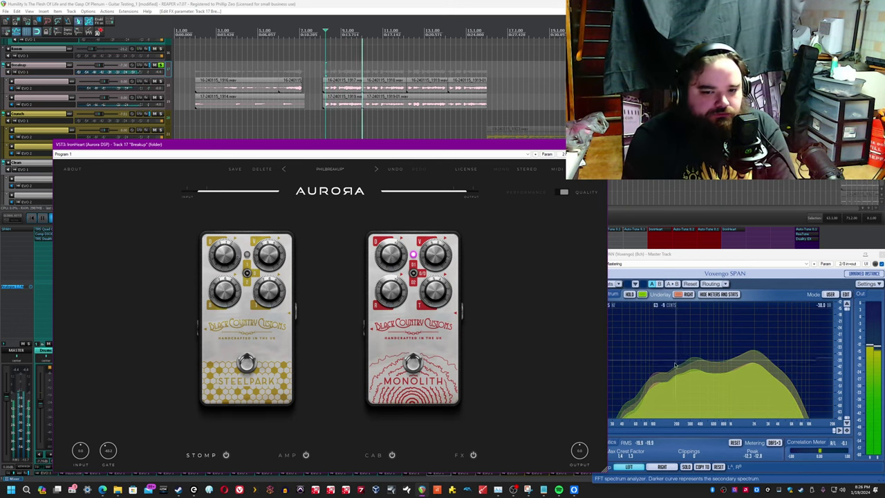
key("space")
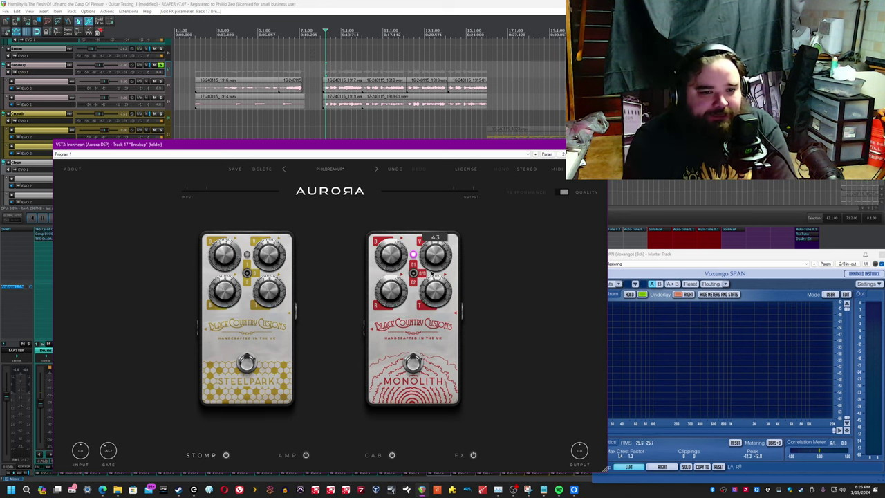
Step: Lower the Monolith pedal's bass and replay the riff while raising its volume, and stop playback
left_click_drag(391, 295, 388, 330)
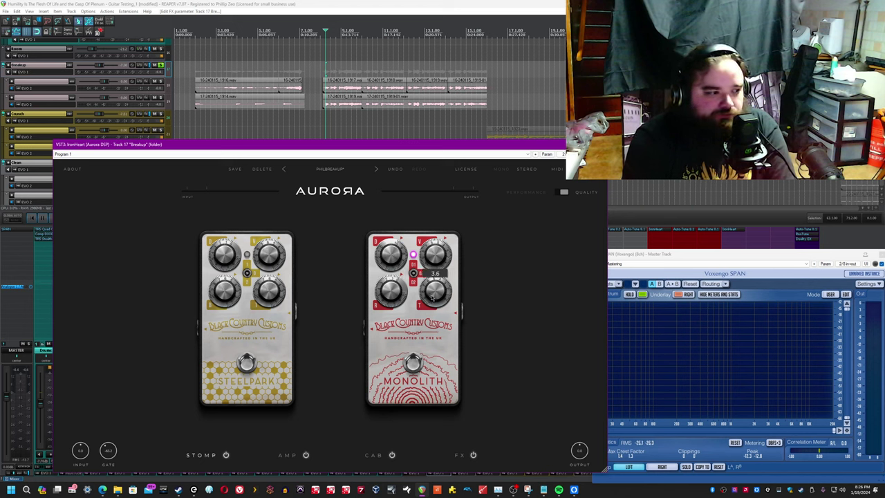
key("space")
left_click_drag(436, 256, 445, 200)
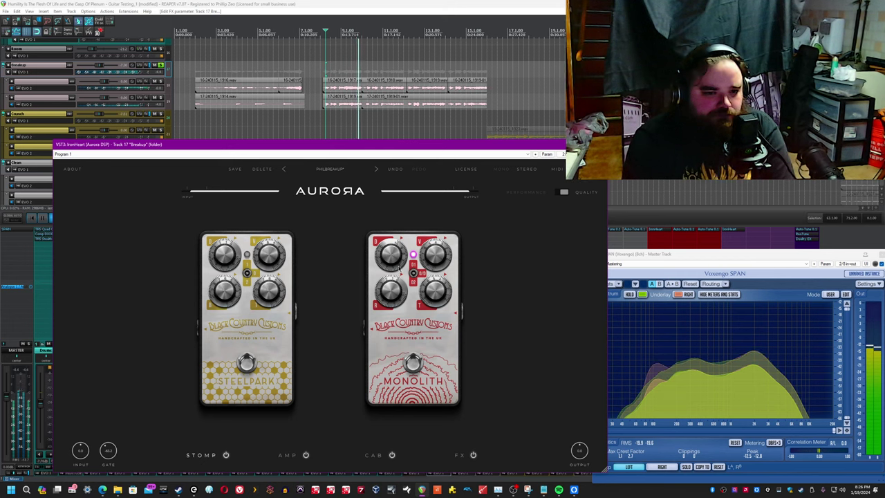
key("space")
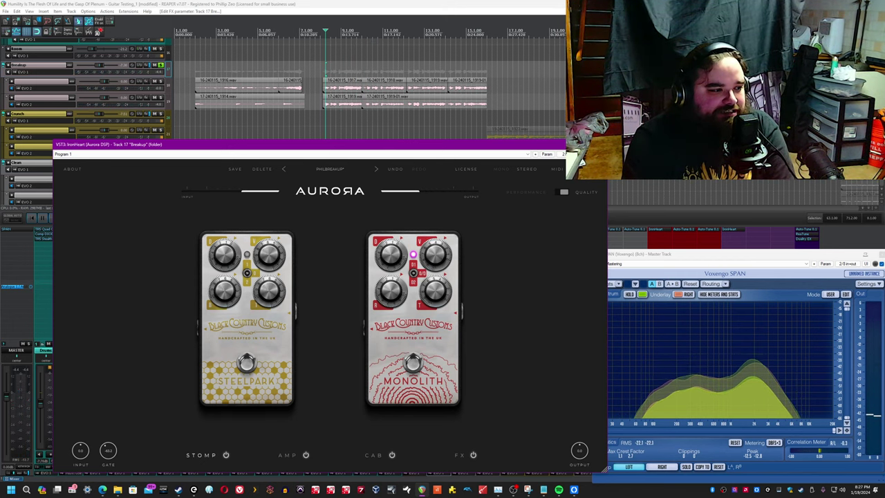
Step: Replay the riff while raising the Monolith pedal's treble to 10.0, and stop playback
key("space")
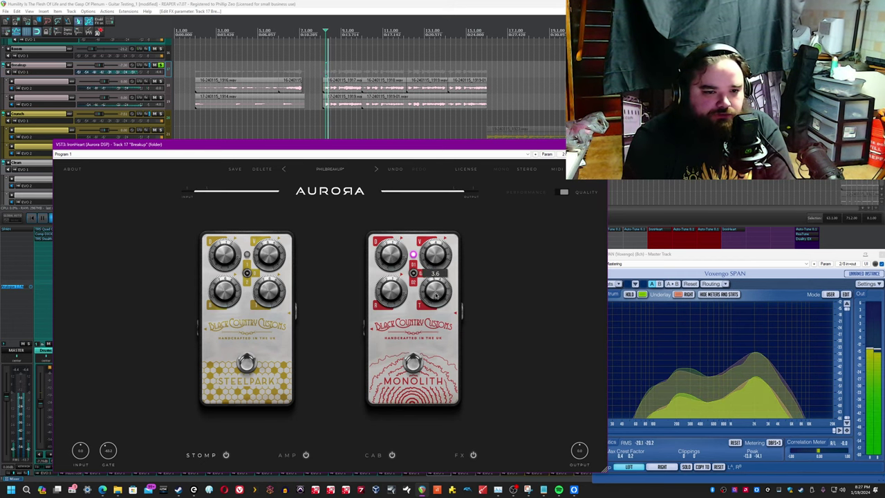
left_click_drag(438, 299, 448, 226)
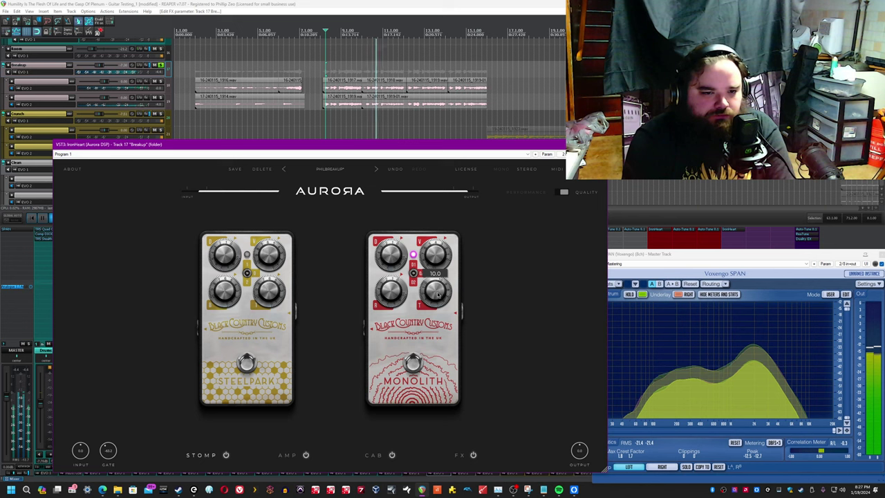
key("space")
mouse_move(437, 298)
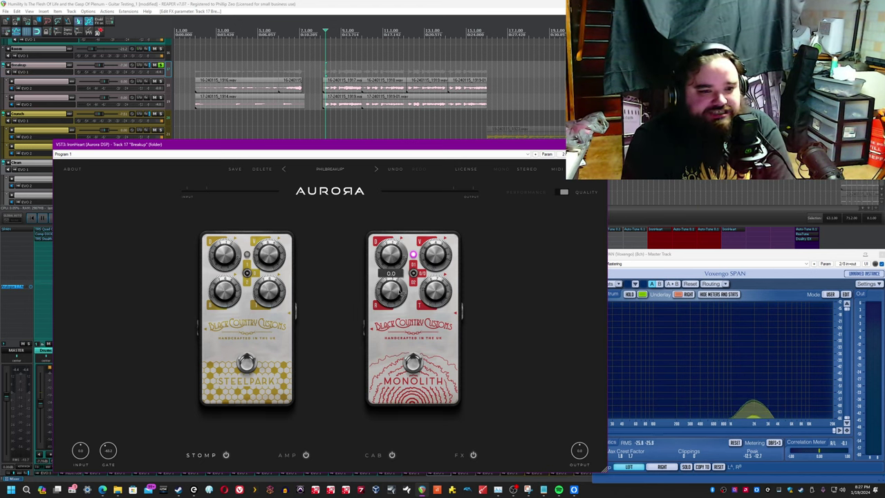
Step: Replay the riff while lowering the Monolith pedal's treble to 5.0, and stop playback
key("space")
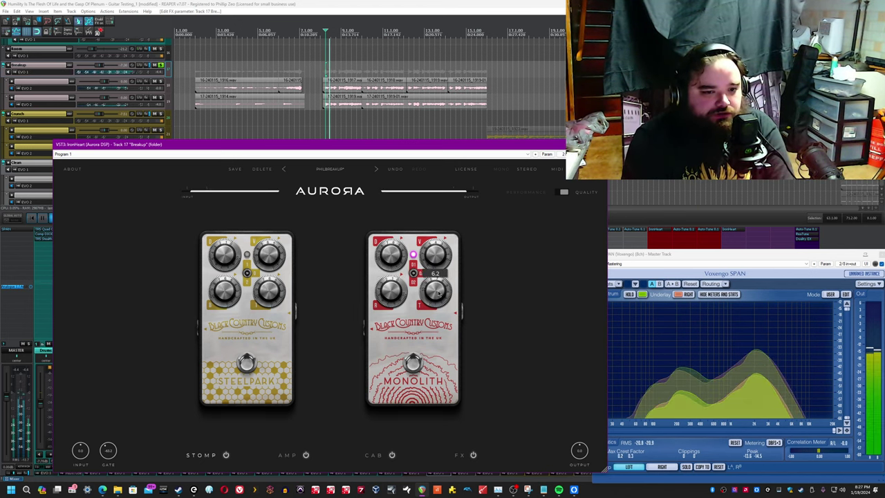
left_click_drag(431, 297, 427, 359)
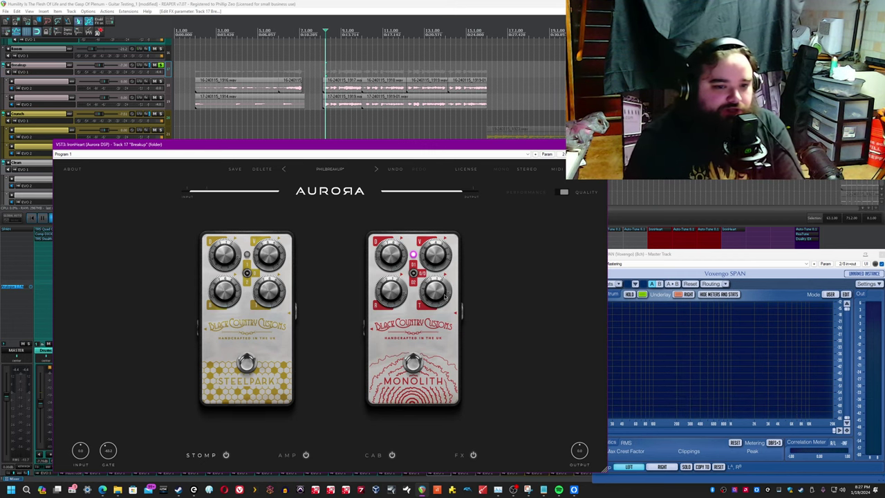
key("space")
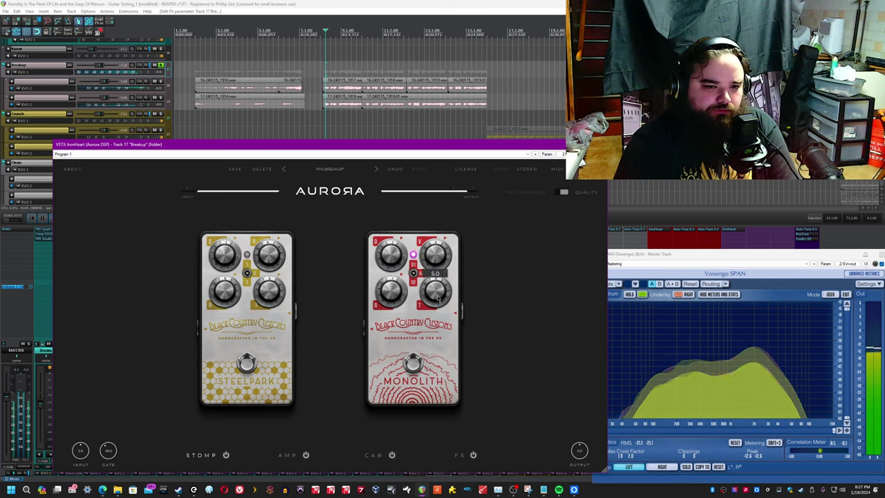
mouse_move(389, 296)
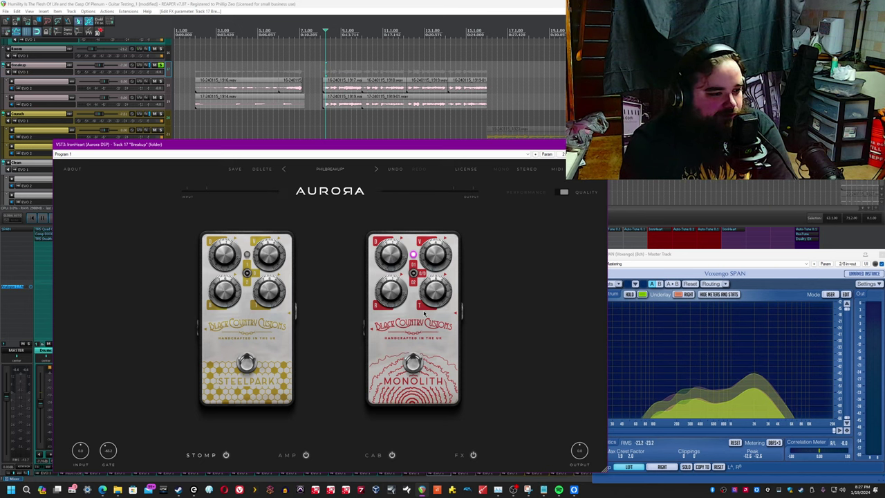
mouse_move(418, 305)
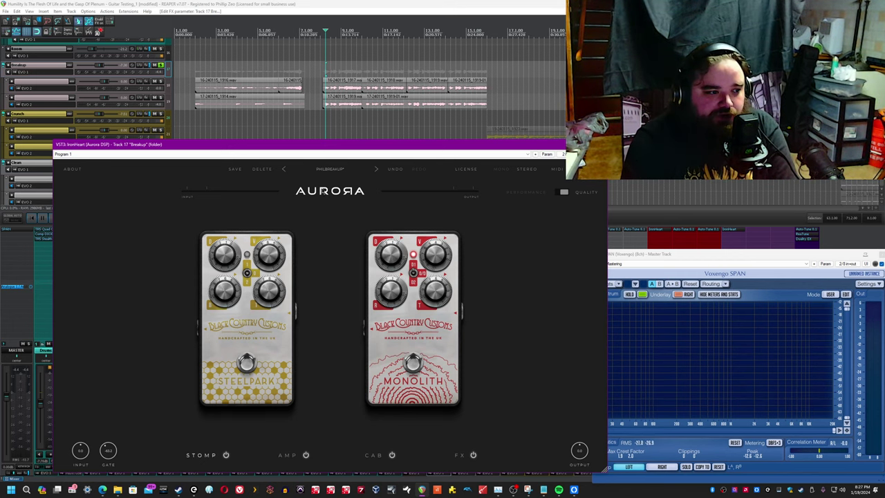
Step: Replay the riff while turning up the Monolith pedal's drive and changing its mode, and stop playback
left_click(349, 4)
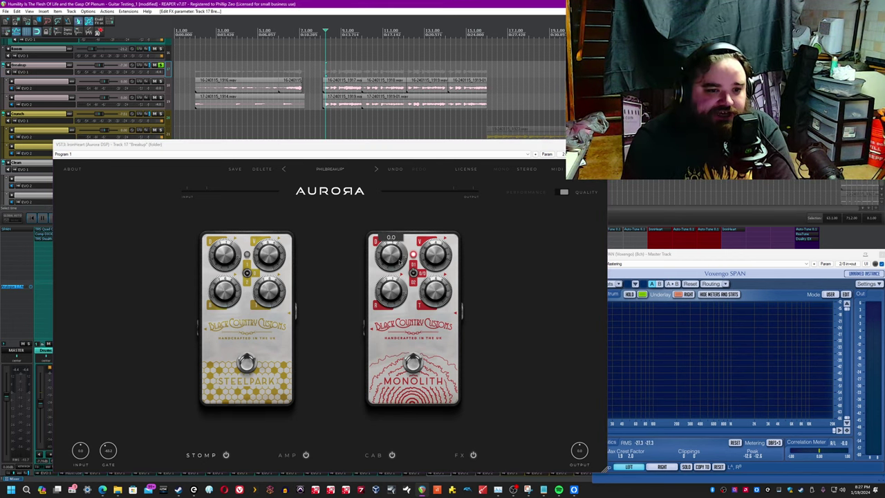
key("space")
left_click_drag(393, 262, 382, 229)
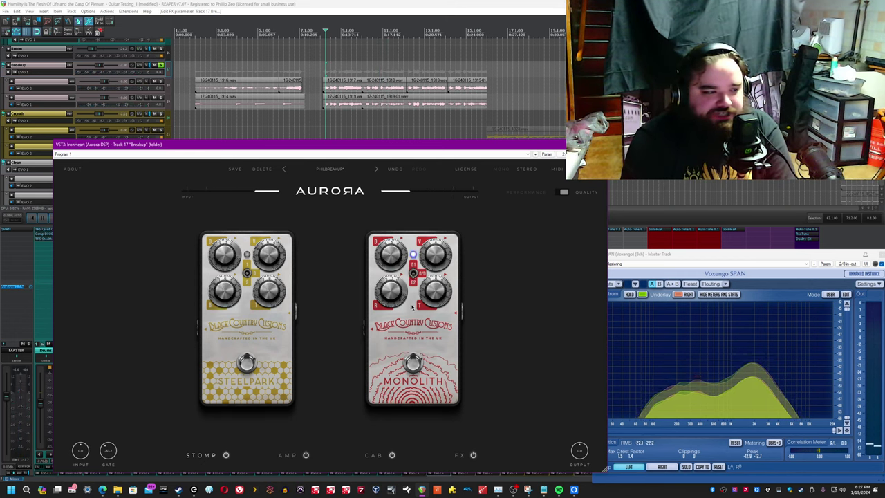
mouse_move(395, 278)
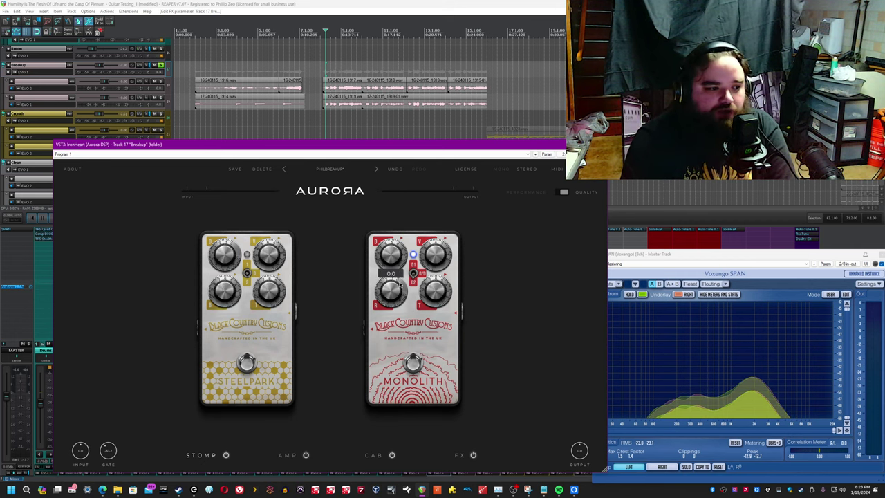
Step: Replay the riff in the Monolith pedal's blue-LED mode while raising its drive from minimum to 10.0, and stop playback
left_click(275, 5)
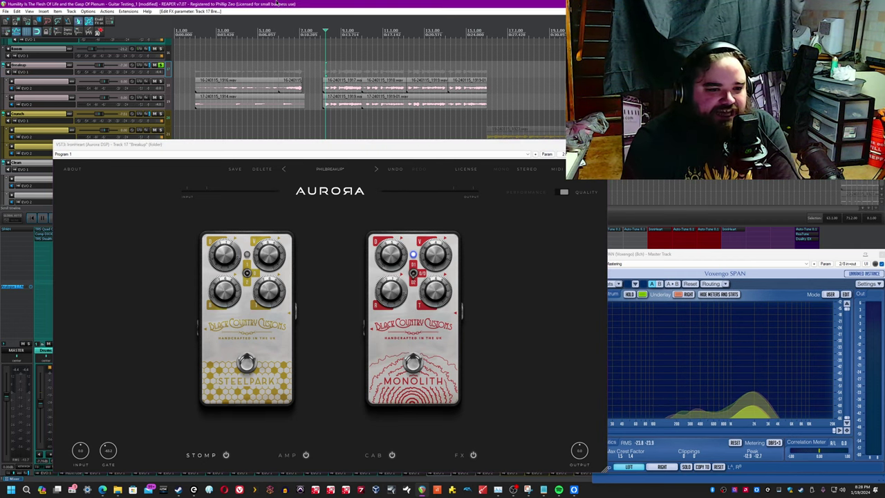
left_click(394, 263)
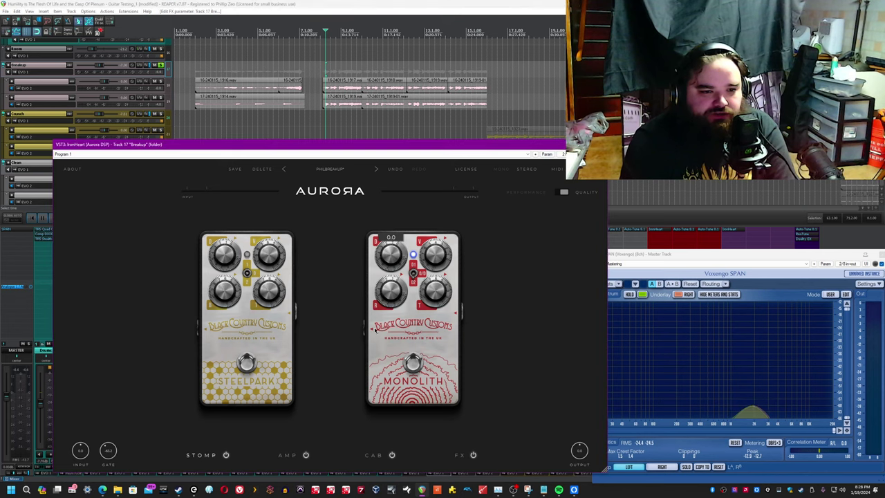
key("space")
left_click_drag(389, 247, 397, 161)
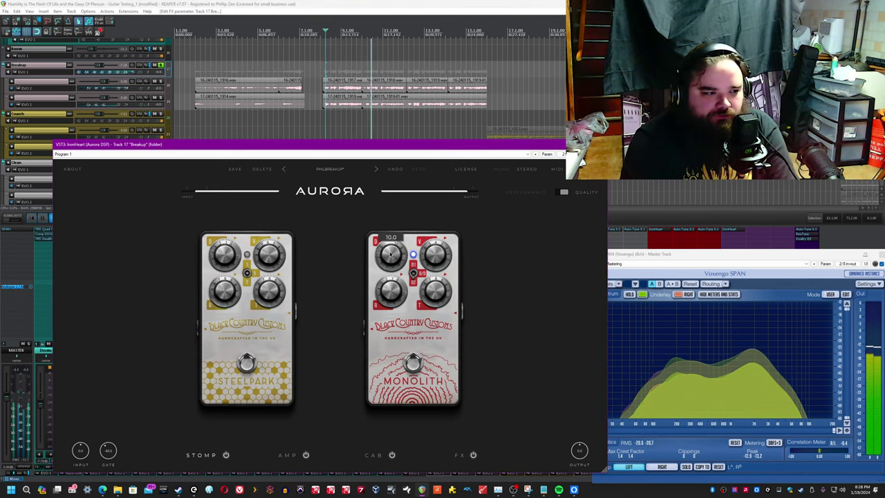
left_click_drag(377, 269, 375, 302)
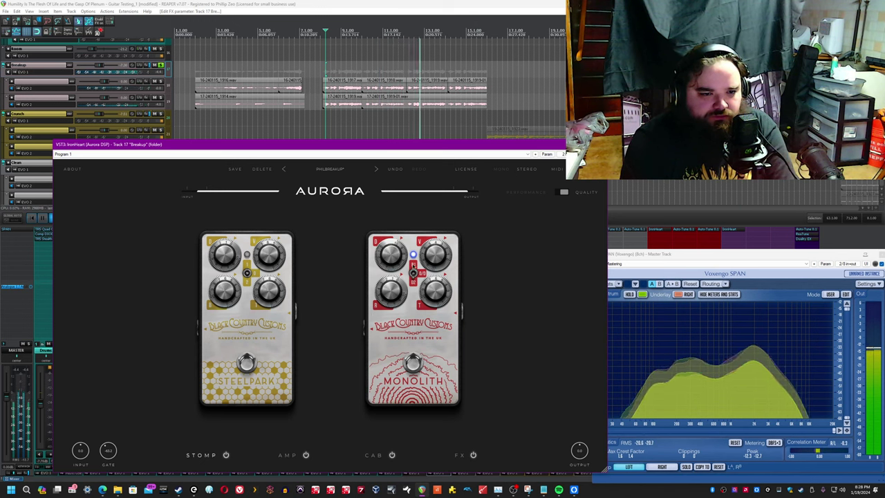
left_click(414, 272)
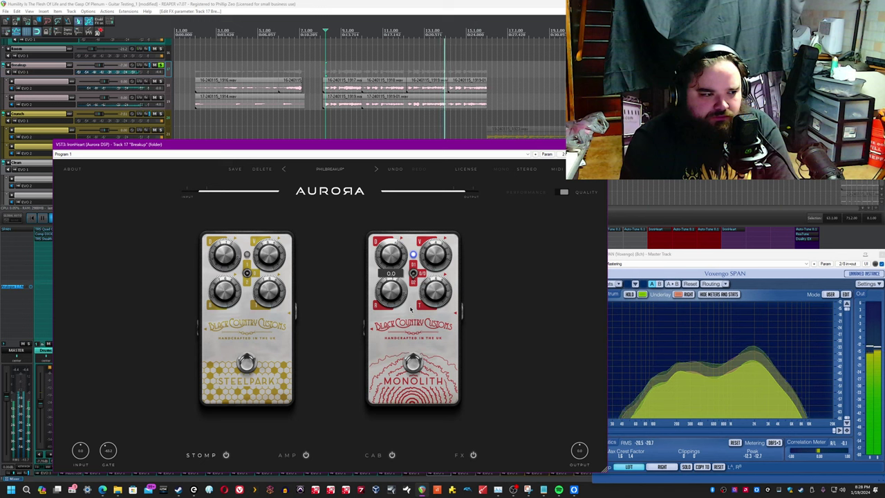
key("space")
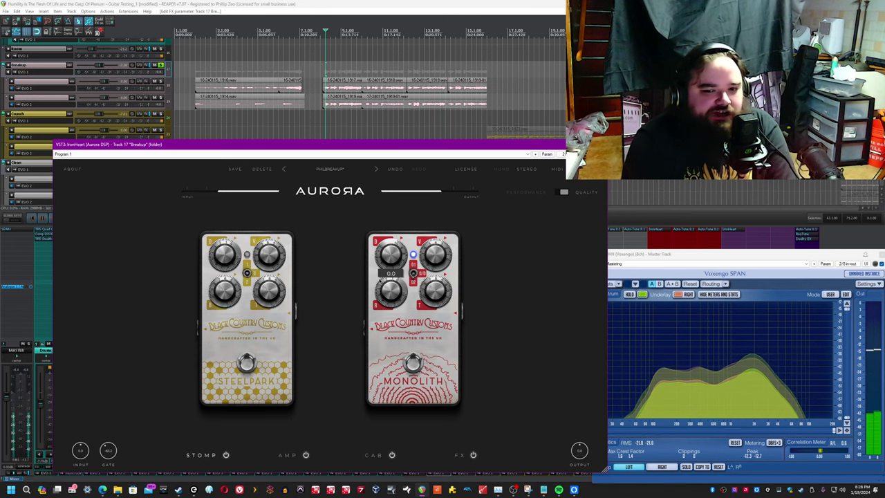
mouse_move(394, 249)
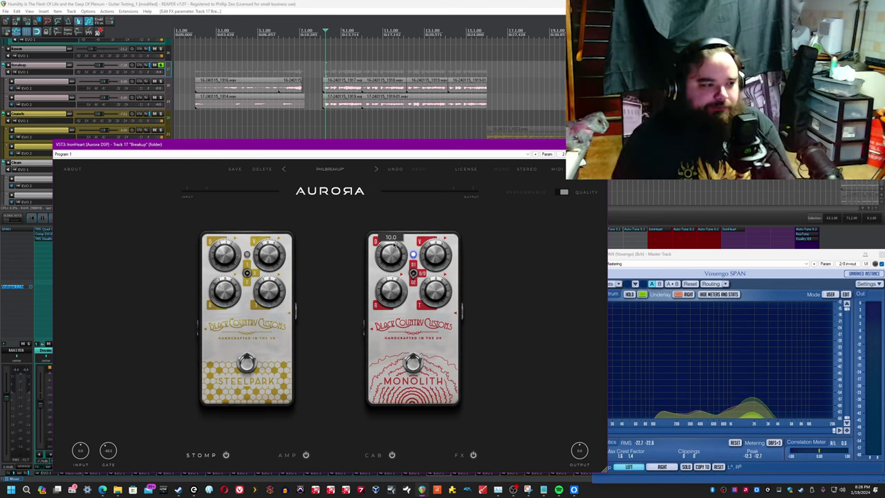
Step: Switch the Monolith pedal to its purple-LED mode and turn its drive all the way down
mouse_move(398, 275)
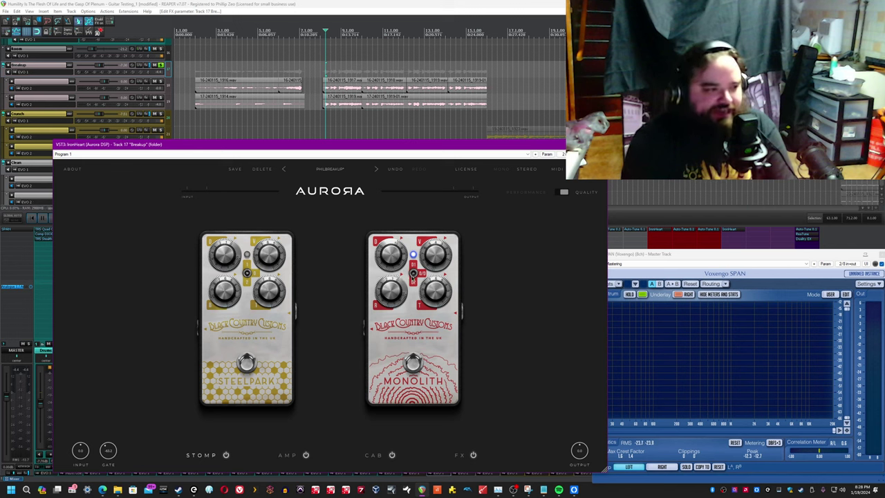
left_click(416, 274)
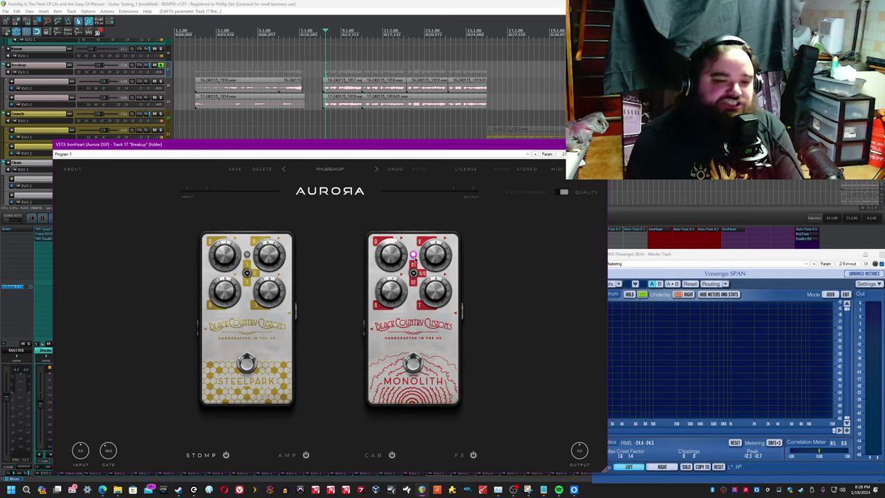
left_click(416, 3)
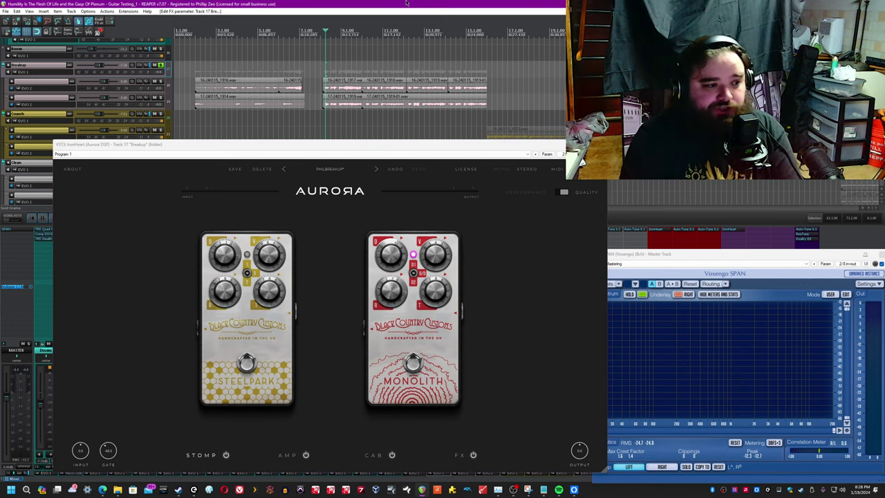
mouse_move(451, 271)
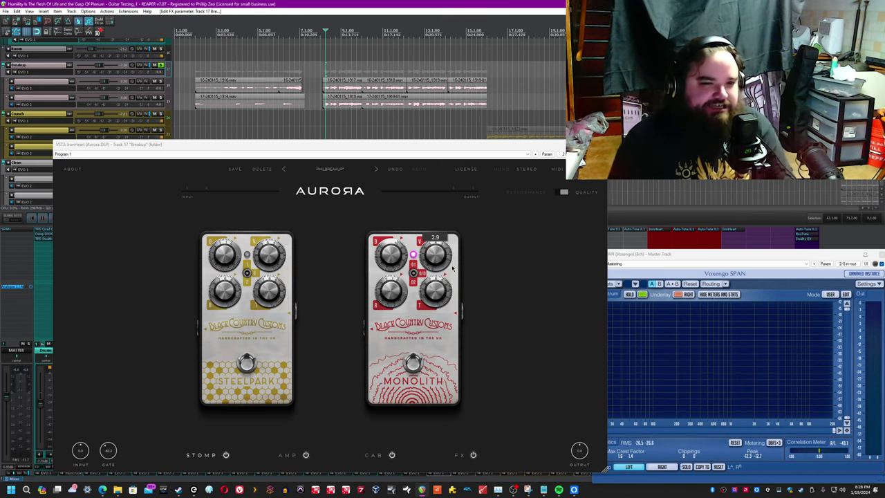
left_click_drag(400, 258, 395, 421)
left_click(372, 6)
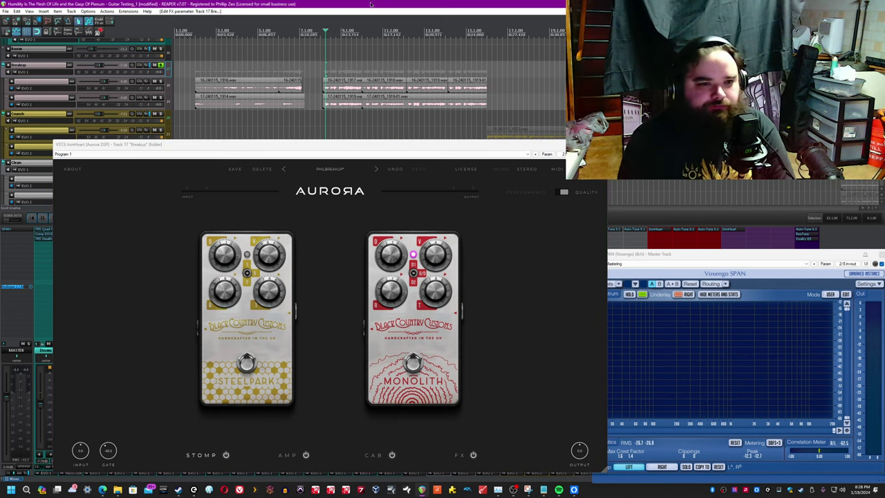
Step: Replay the riff while sweeping the Monolith pedal's drive up to 10.0 and back down to about 4.3
key("space")
left_click_drag(395, 255, 395, 251)
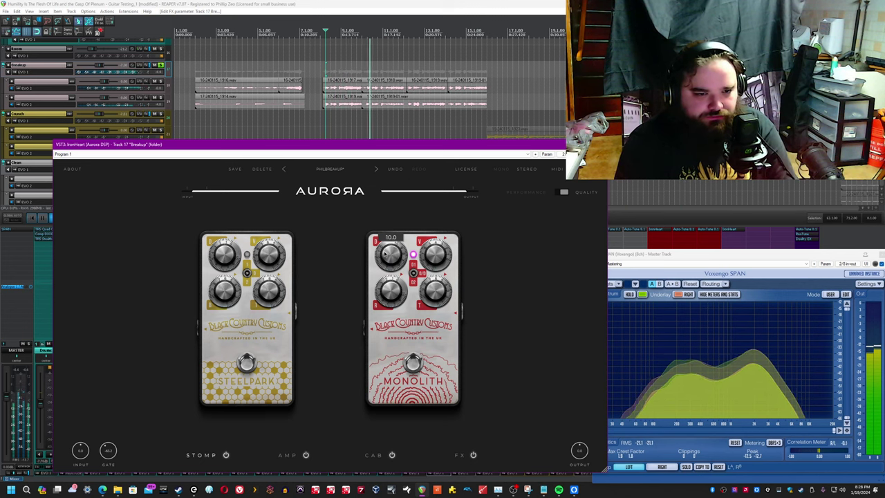
left_click_drag(392, 251, 385, 307)
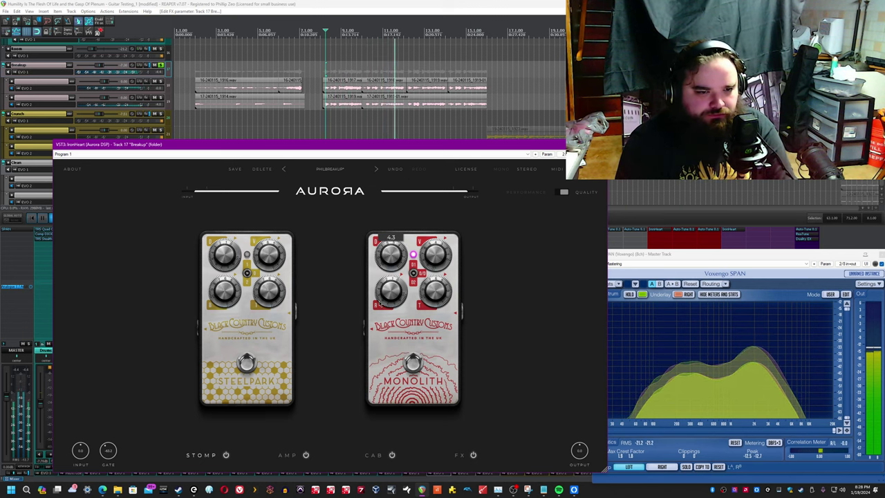
left_click(354, 3)
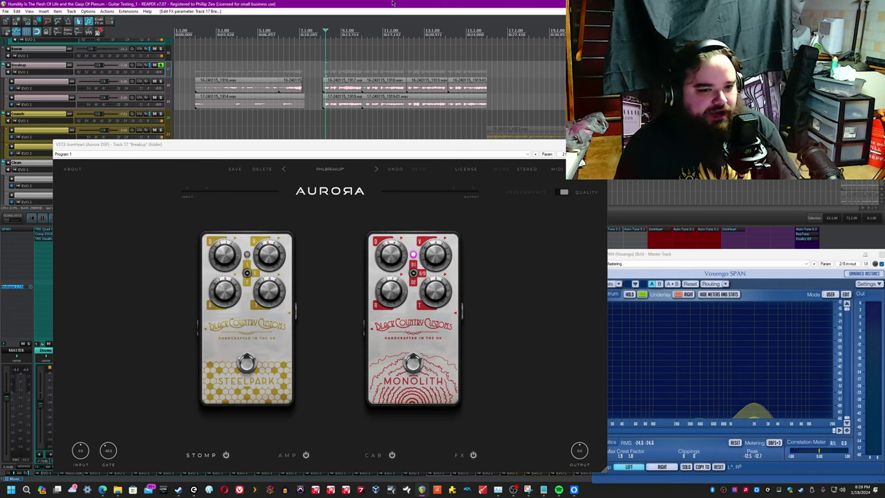
Step: Turn on the Steelpark pedal, replay the riff while toggling its mode switch, and stop playback
left_click(249, 355)
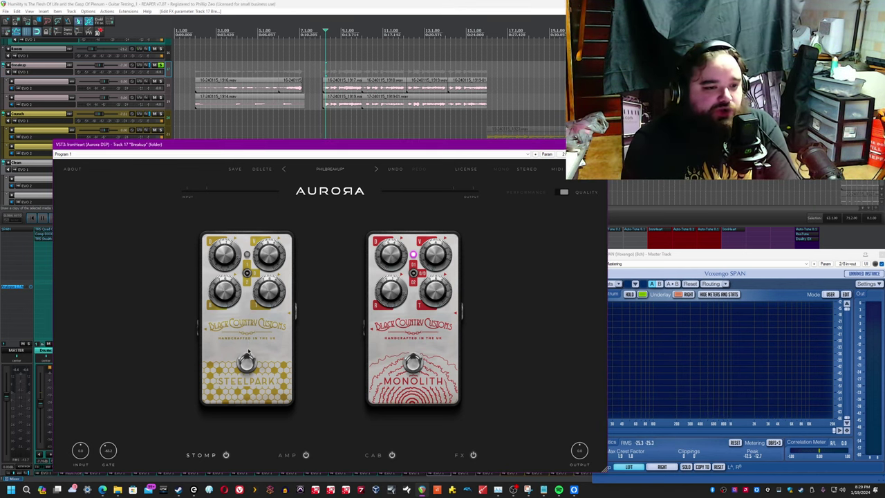
left_click(247, 361)
key("space")
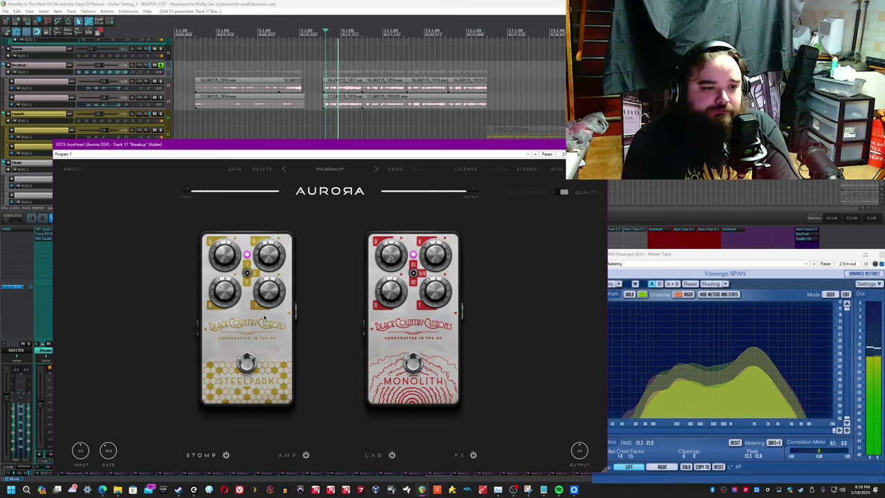
left_click(247, 273)
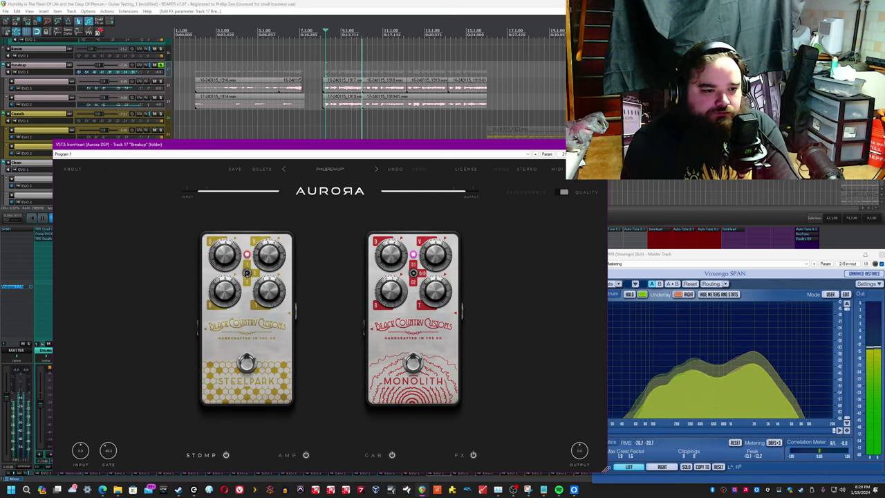
left_click(247, 273)
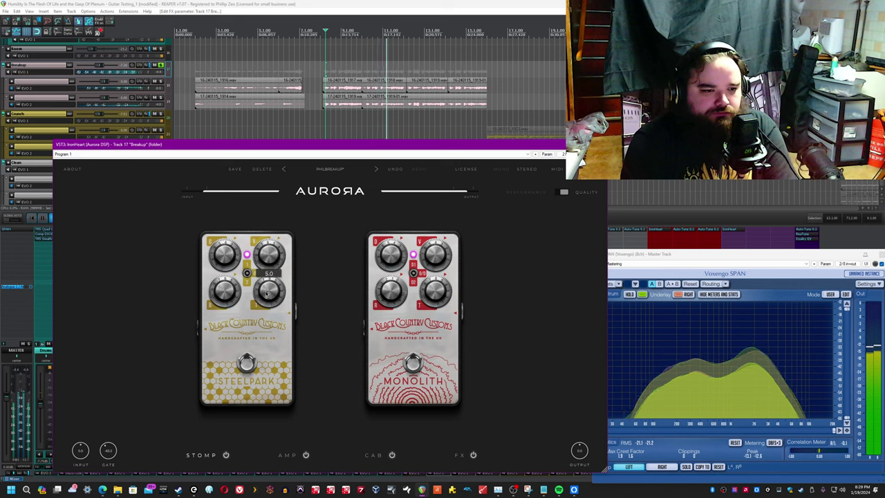
key("space")
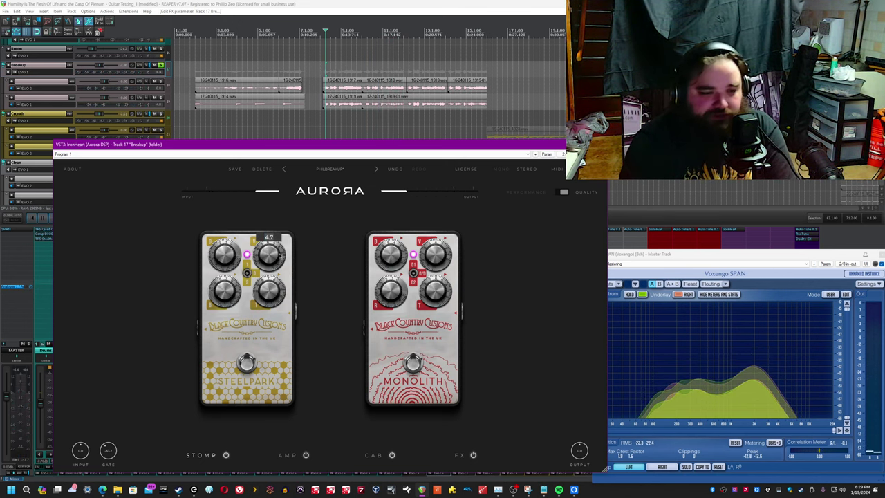
Step: Set the Monolith pedal's bass to 5.6 and replay the riff with both pedals on while adjusting its treble
mouse_move(381, 295)
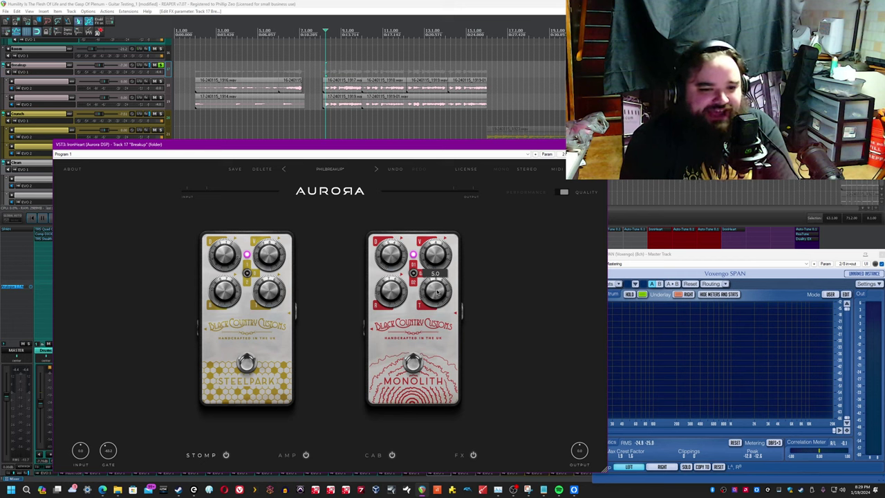
left_click(327, 126)
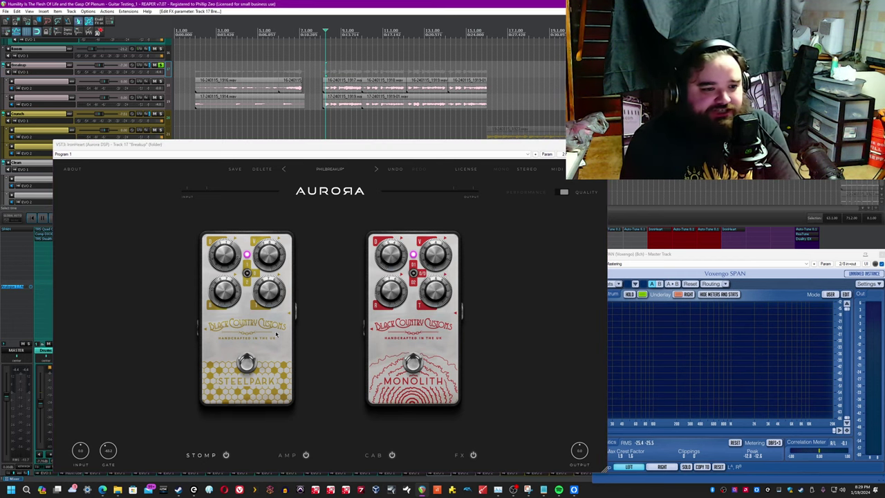
key("space")
left_click(255, 304)
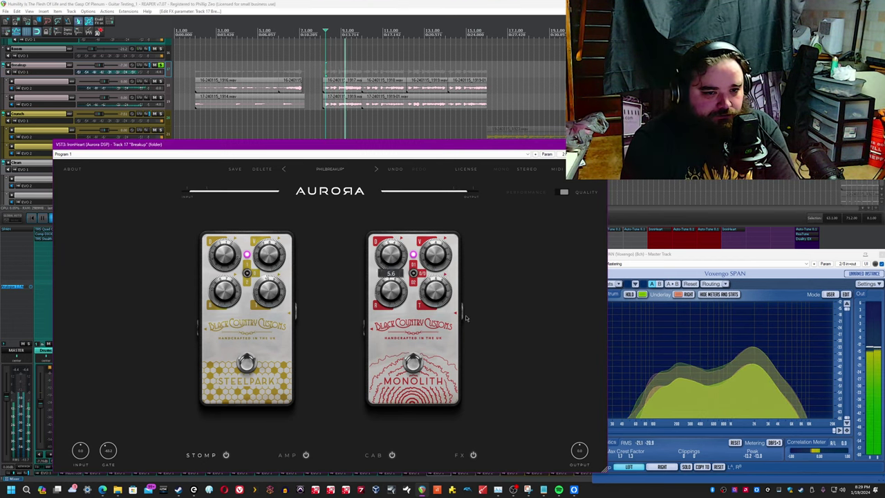
mouse_move(441, 306)
left_click_drag(440, 309, 435, 316)
Step: Bypass and re-engage the Monolith pedal during playback for comparison, and switch off the whole stomp section
left_click(413, 364)
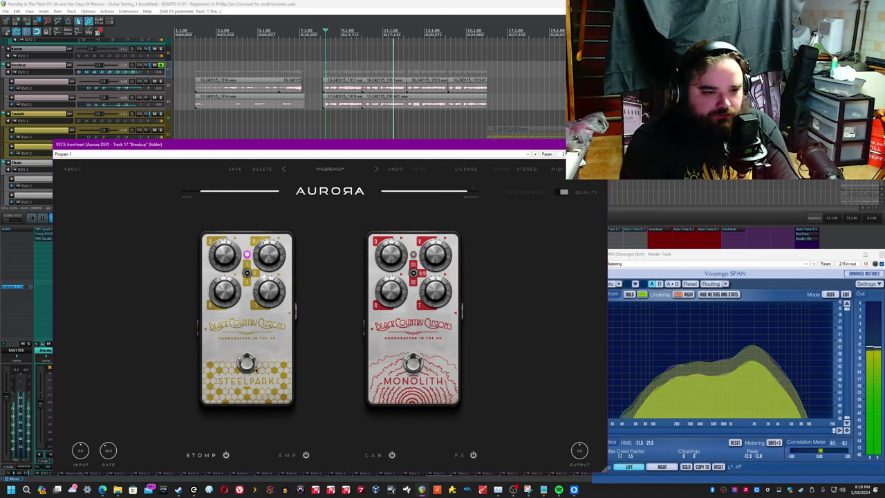
left_click(254, 369)
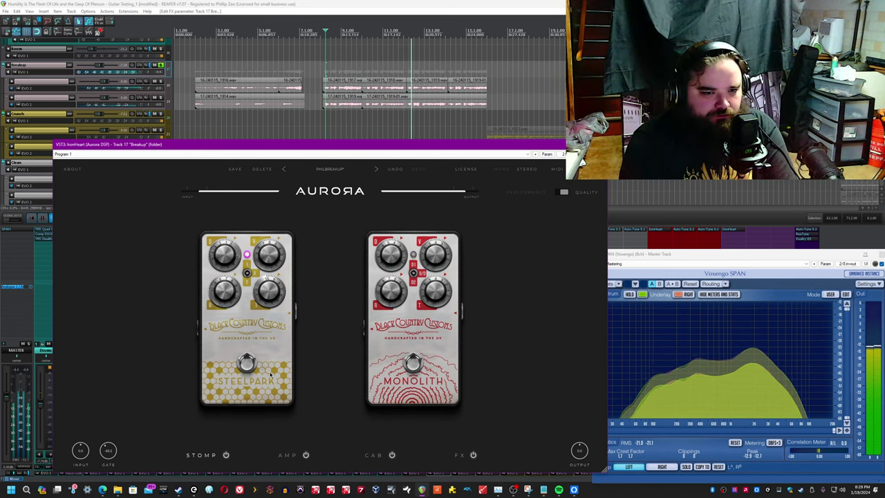
left_click(401, 365)
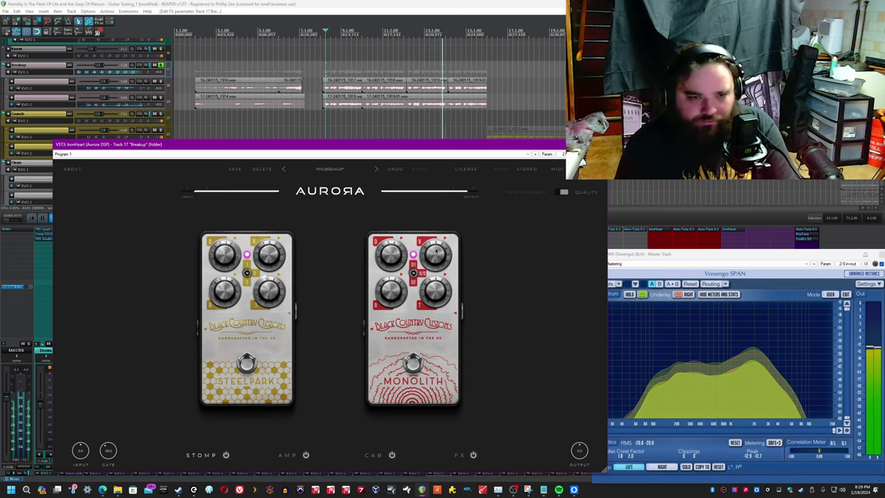
left_click(225, 455)
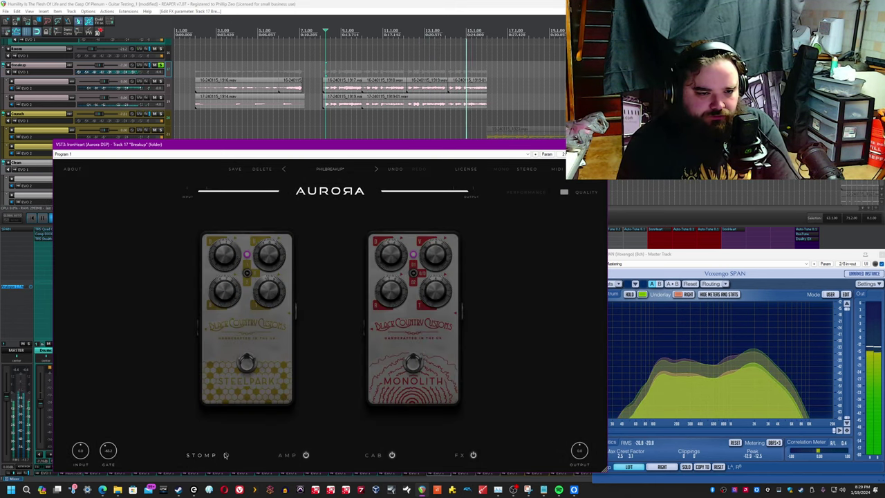
Step: Switch the stomp section back on, stop playback, and look over the Steelpark and Monolith pedals
left_click(225, 455)
left_click(287, 3)
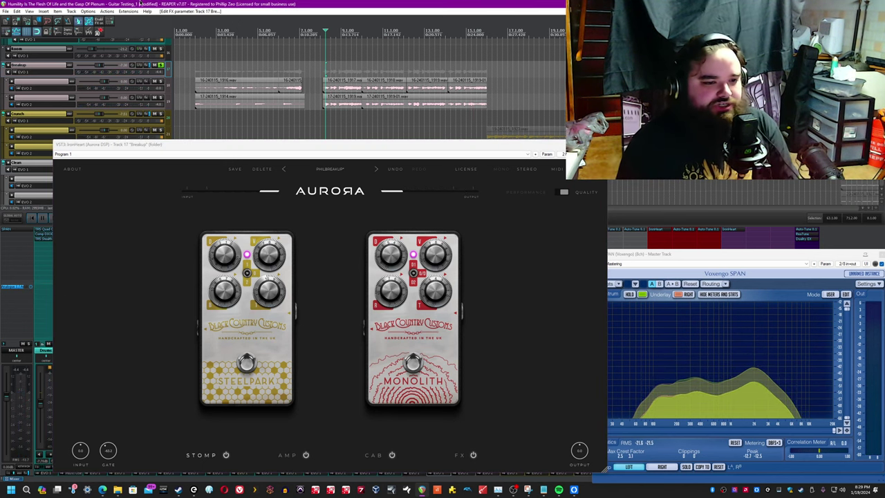
mouse_move(255, 289)
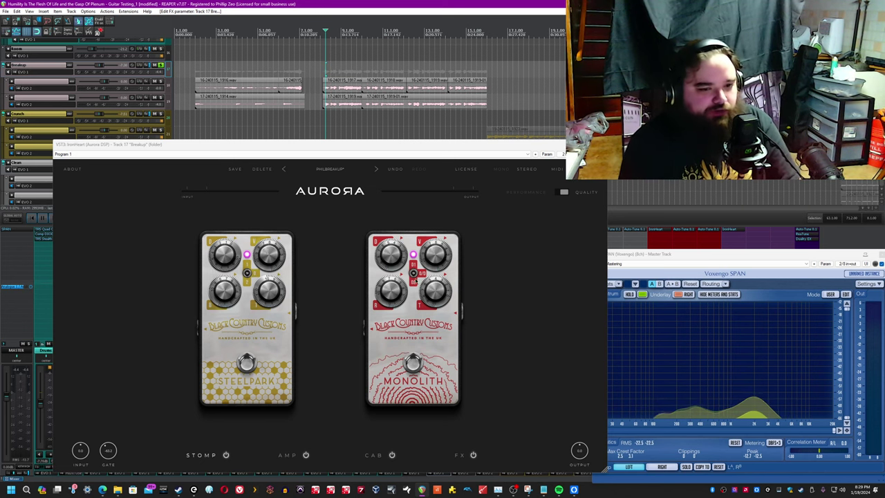
mouse_move(216, 299)
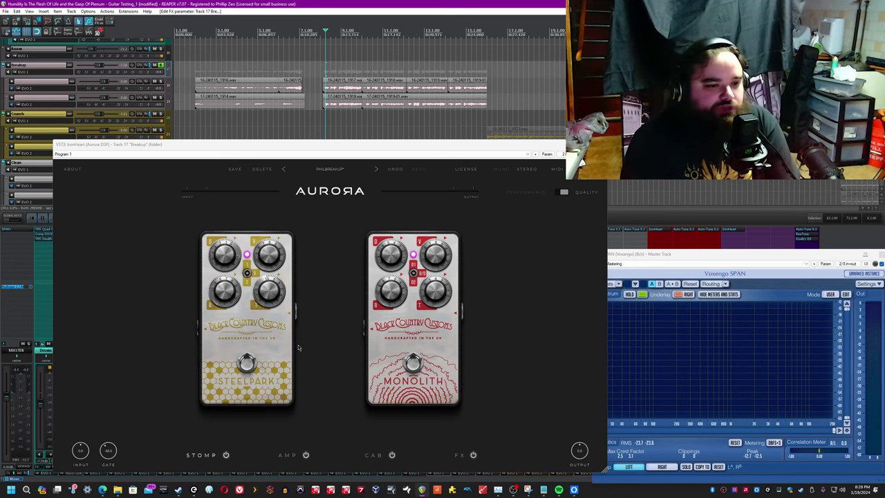
left_click(232, 368)
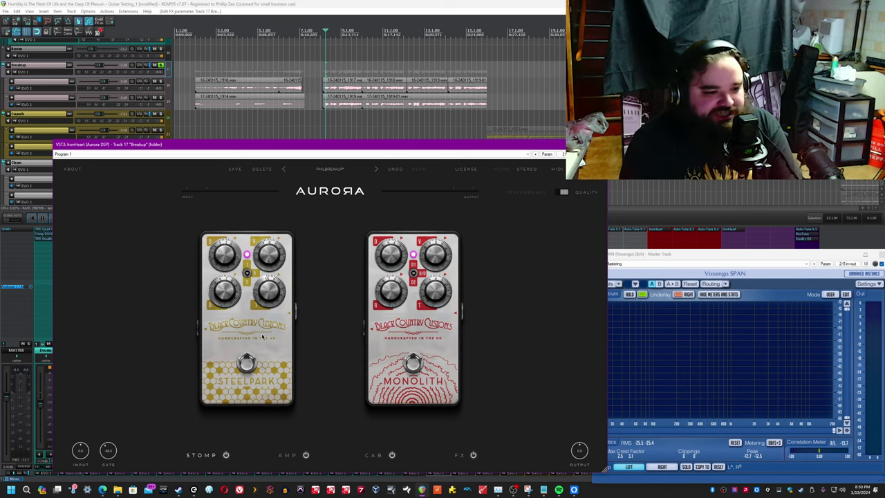
Step: Change the Steelpark pedal's mode and inspect the tone knob values on both the Steelpark and Monolith pedals
left_click(306, 4)
left_click(235, 278)
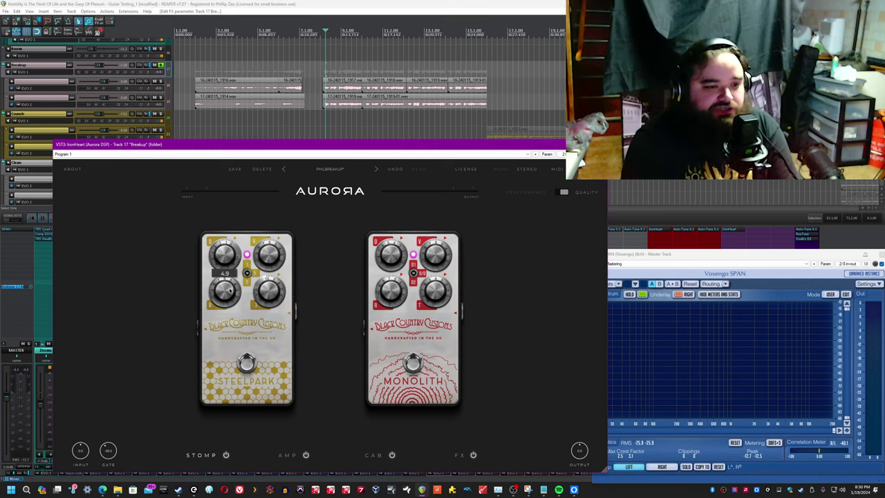
double_click(269, 294)
mouse_move(237, 291)
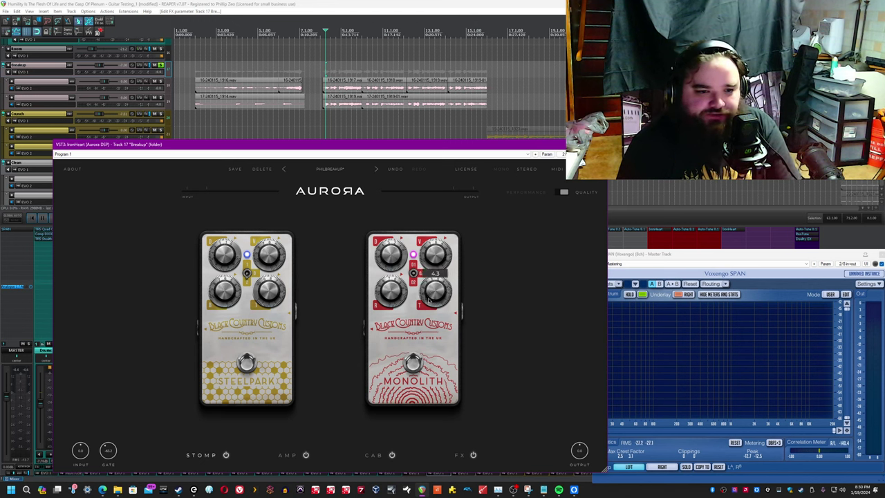
mouse_move(381, 296)
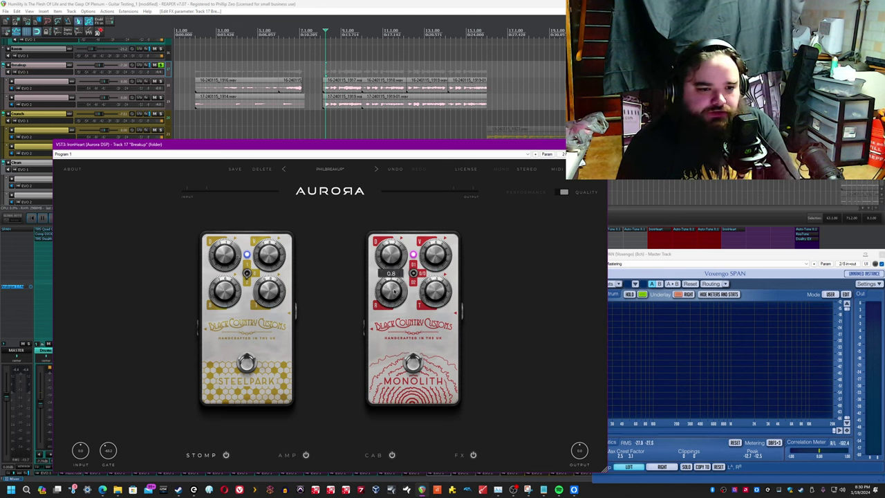
Step: Replay the riff and bypass and re-engage the whole stomp section to compare the tone with and without both pedals
left_click(395, 3)
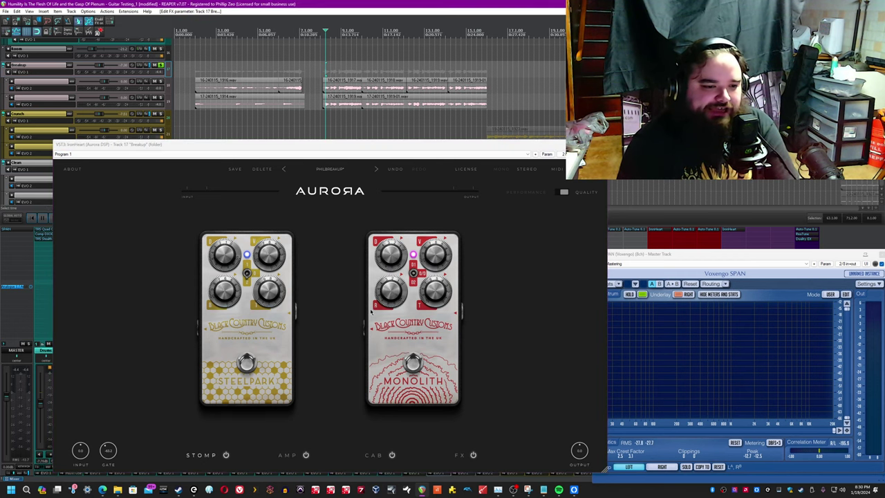
key("space")
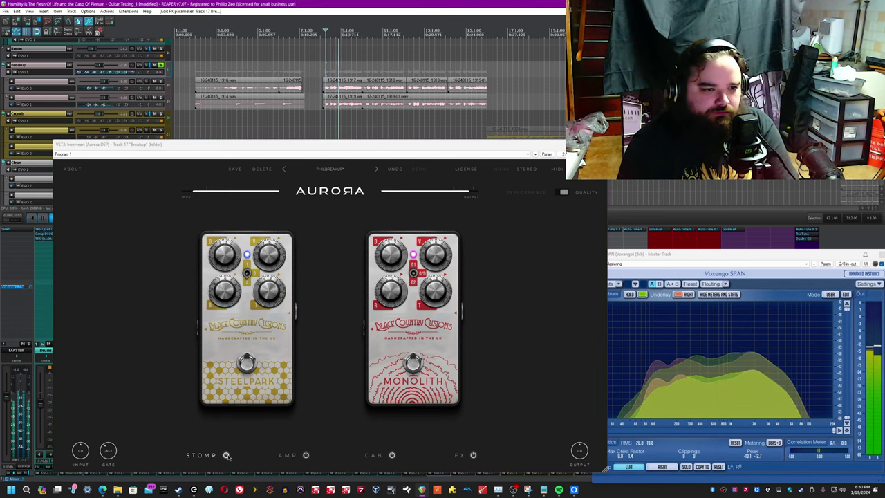
left_click(226, 456)
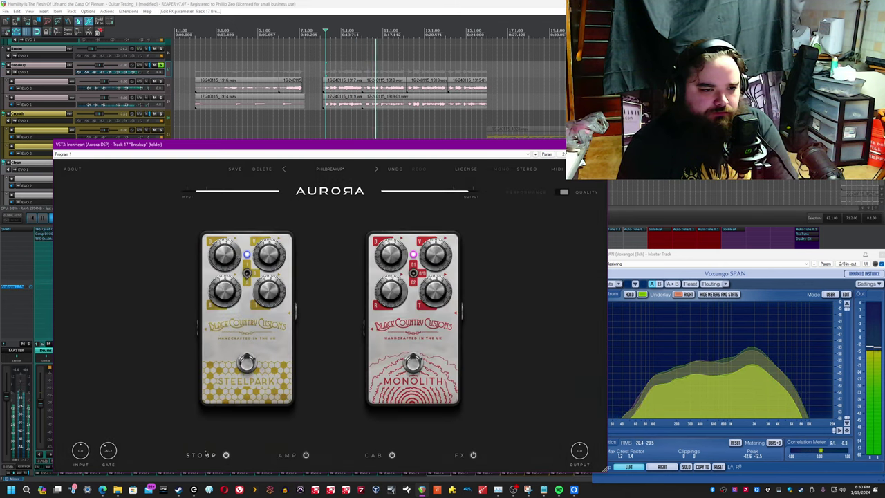
left_click(227, 455)
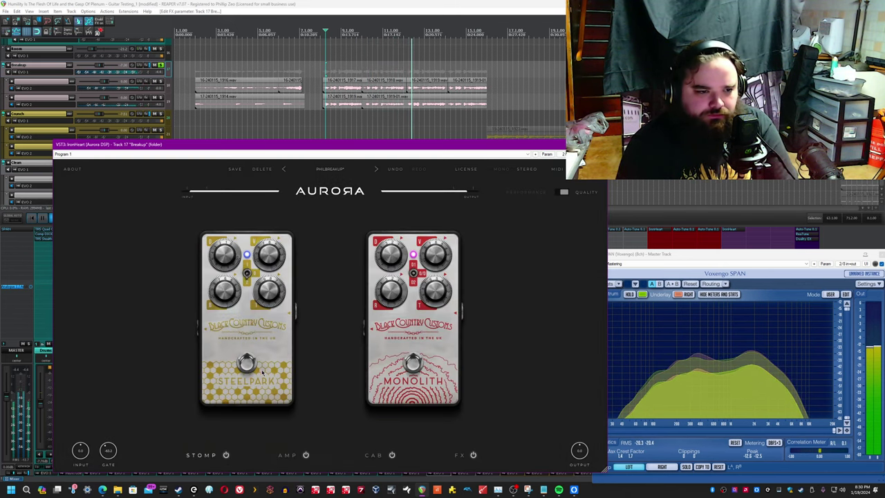
Step: Switch the Steelpark pedal's mode during playback, compare against the bypassed stomp section, stop playback, and save the project
left_click(247, 273)
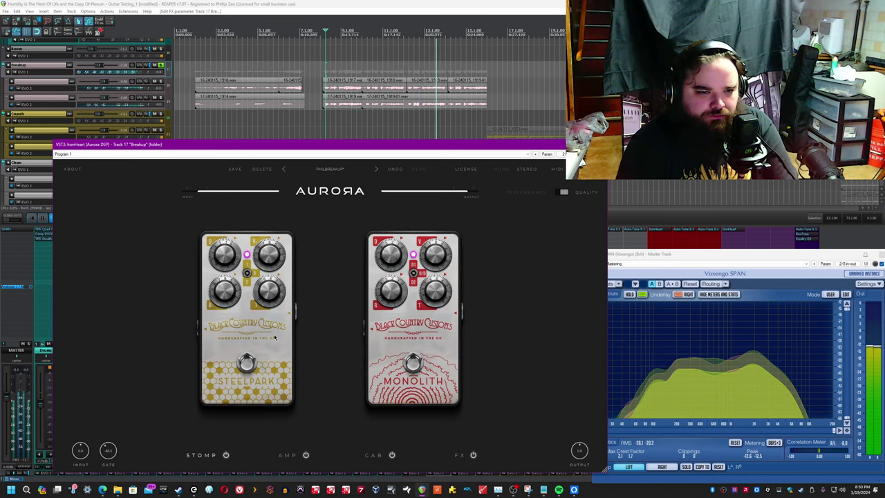
left_click(226, 455)
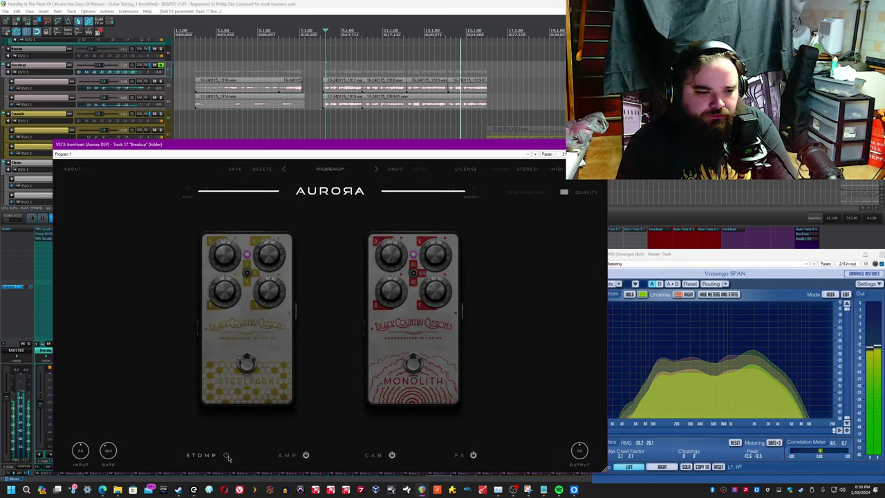
left_click(226, 455)
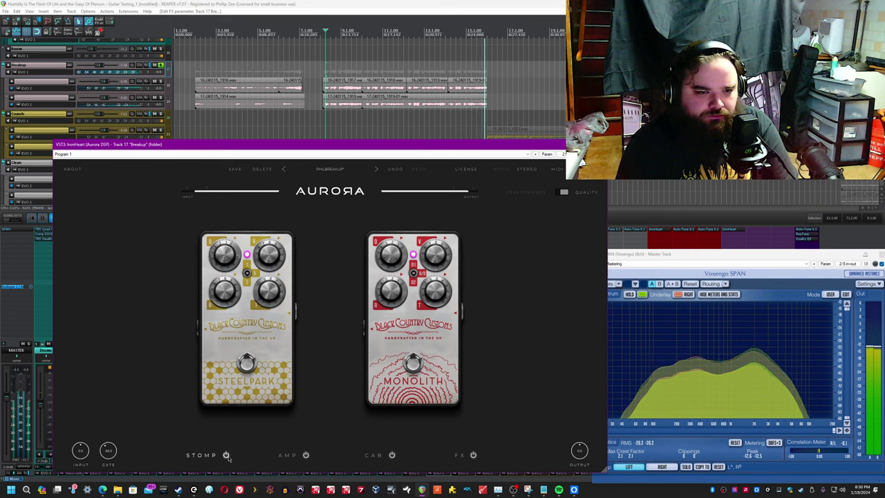
key("space")
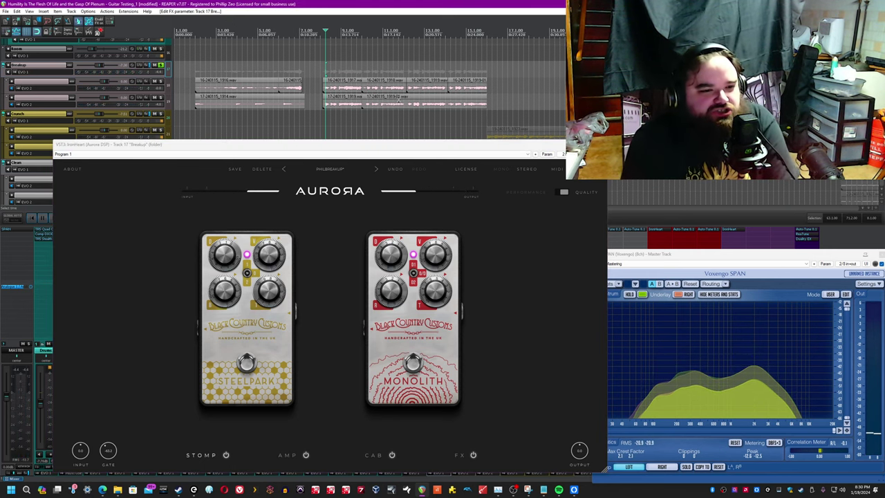
key("ctrl+s")
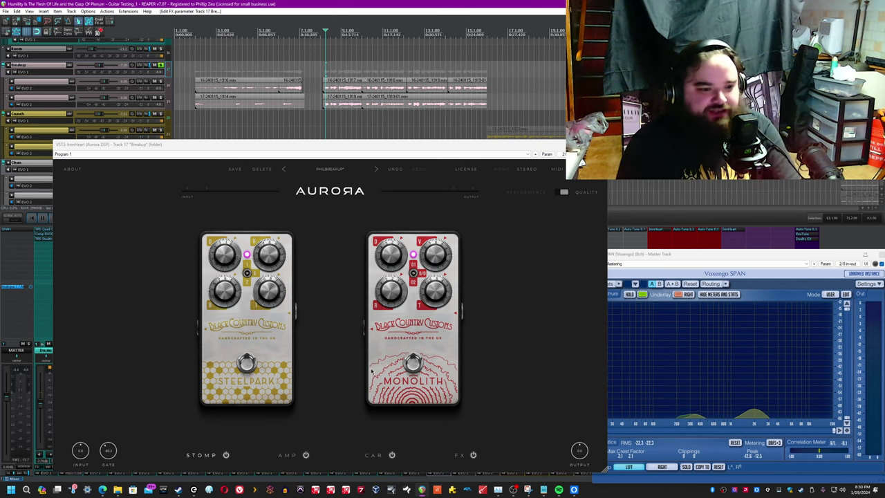
Step: Switch off the stomp section and open the amp view to introduce the pre-boost control
left_click(226, 455)
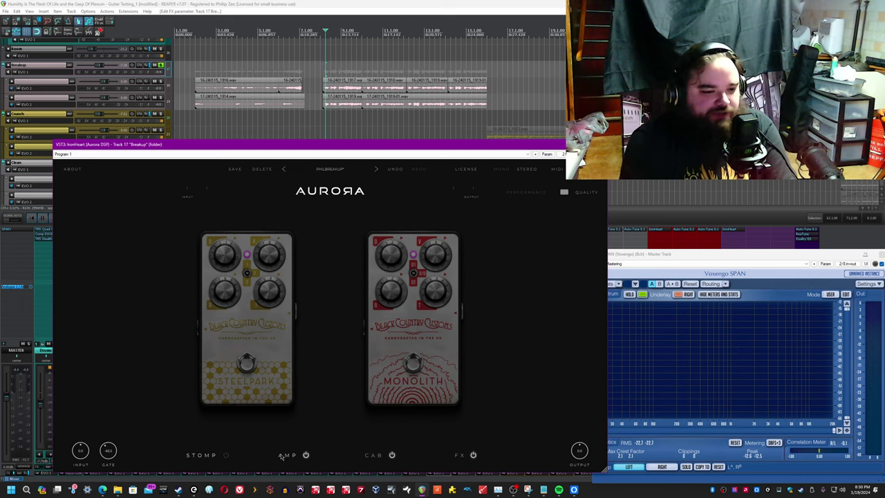
left_click(286, 456)
left_click(325, 4)
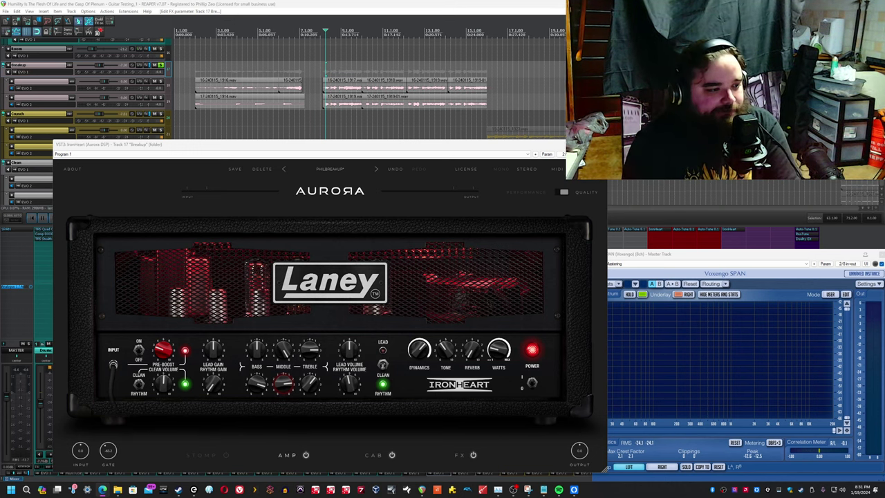
left_click(163, 349)
left_click(282, 2)
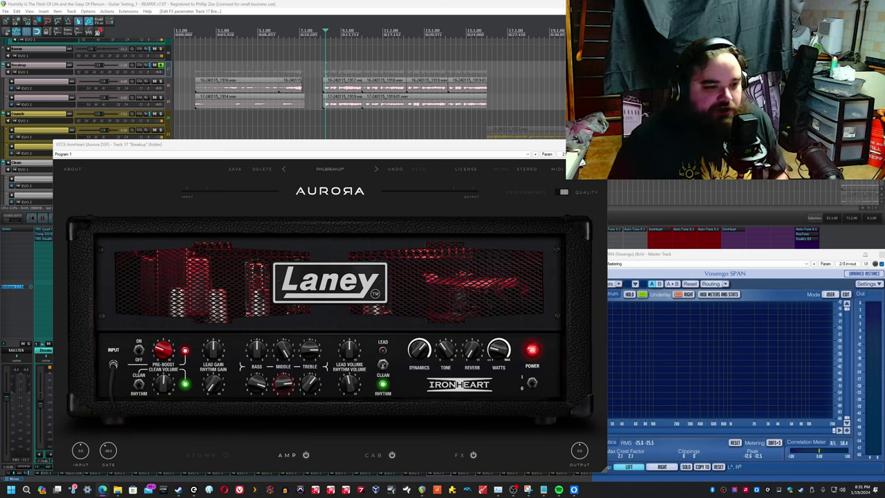
left_click(165, 347)
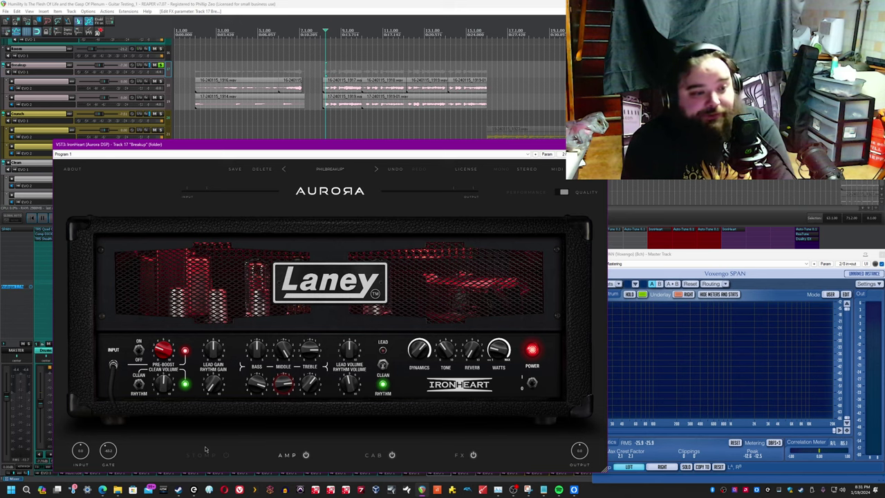
Step: Replay the riff while toggling the amp's pre-boost on and off for comparison, and stop playback
left_click(204, 4)
key("space")
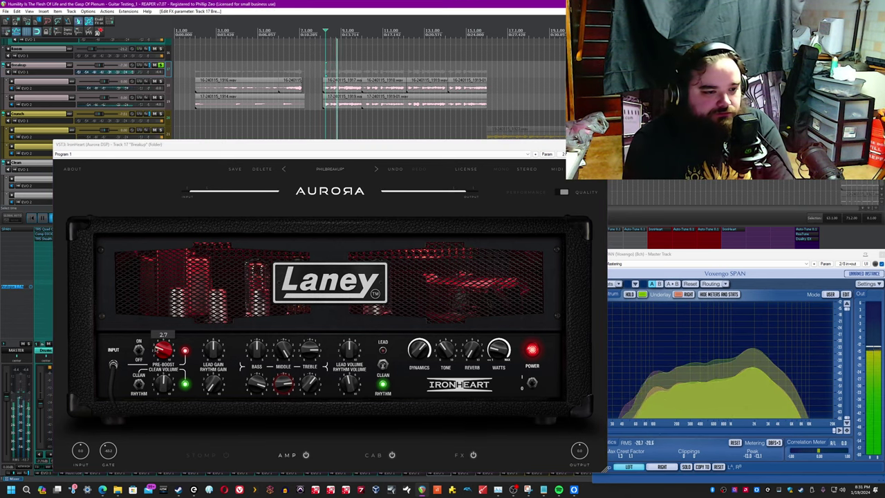
left_click(139, 349)
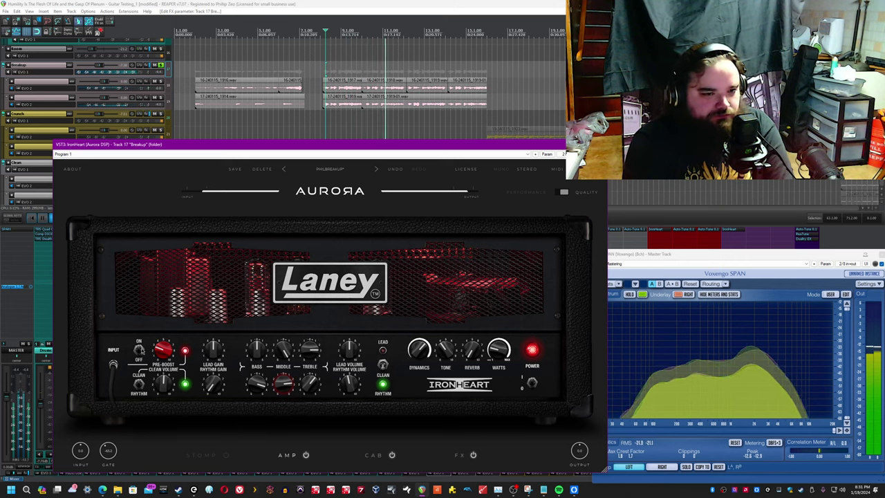
key("space")
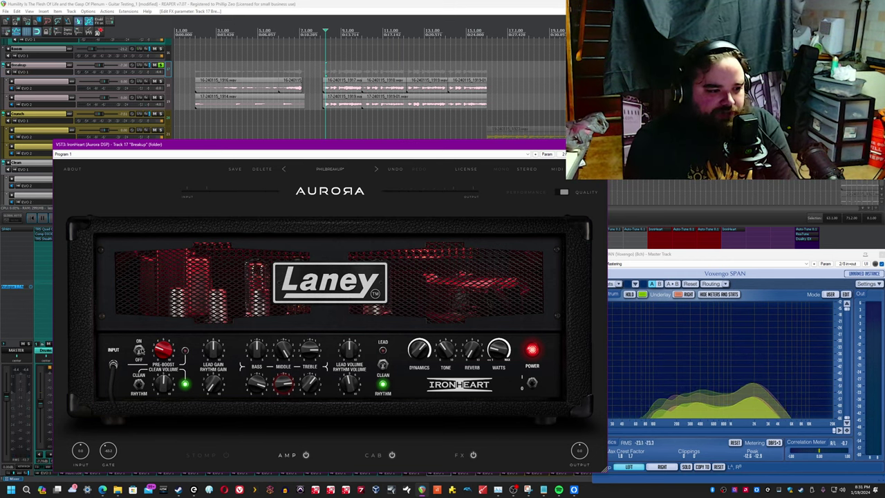
Step: Replay the riff while sweeping the pre-boost level down and back up and toggling pre-boost, and stop playback
key("space")
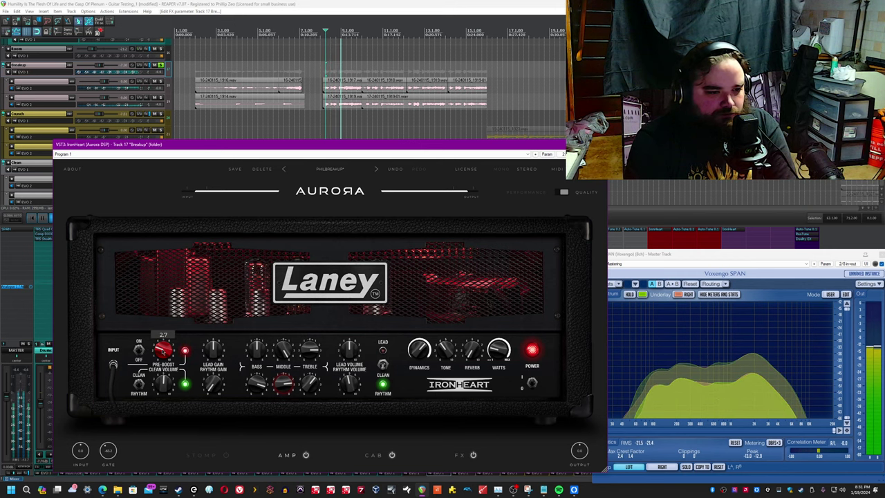
left_click_drag(162, 351, 150, 468)
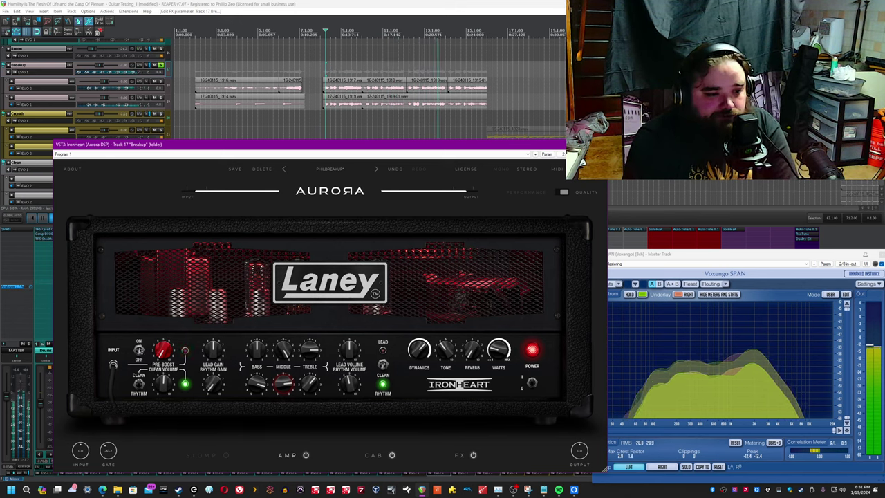
left_click(139, 350)
left_click_drag(164, 352, 164, 339)
key("space")
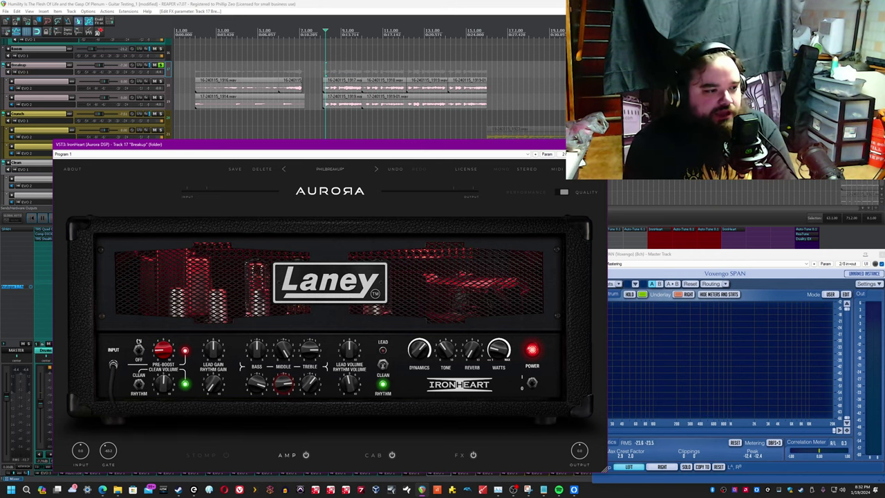
Step: Replay the riff to compare pre-boost off and on, stop playback, and fine-tune the pre-boost level
mouse_move(167, 352)
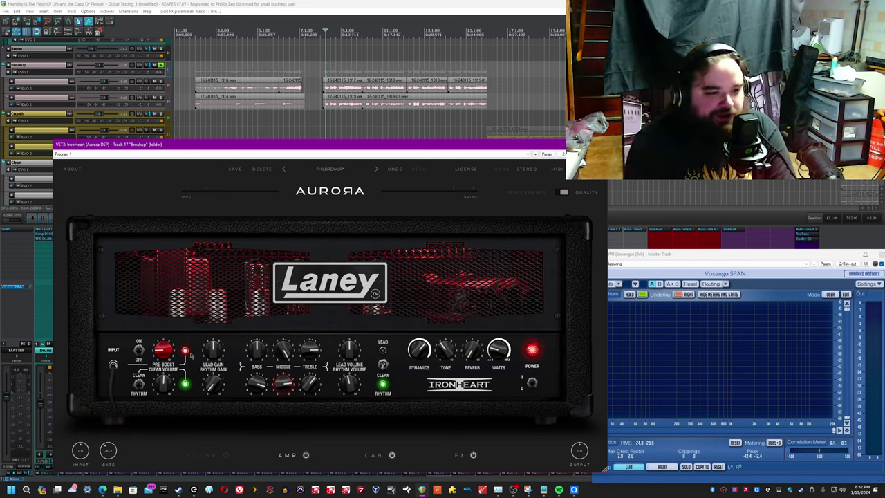
key("space")
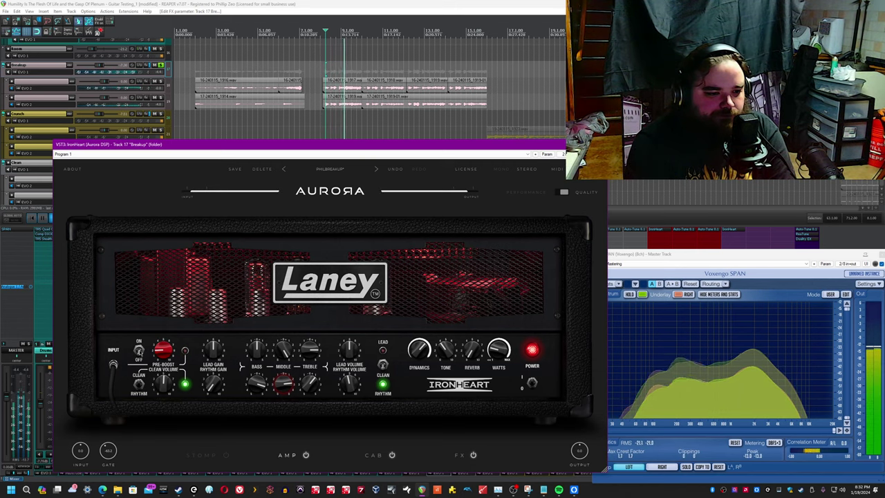
left_click(140, 352)
key("space")
left_click_drag(173, 350, 175, 352)
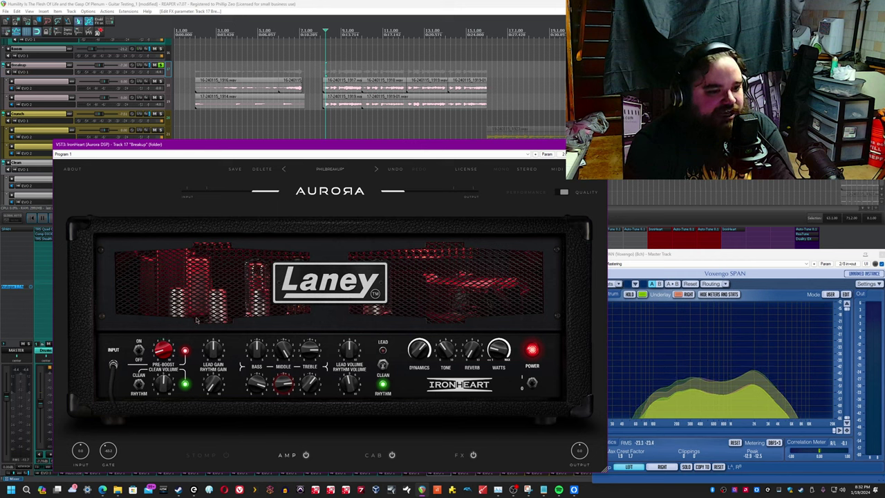
Step: Replay the riff while comparing the amp's clean and rhythm modes and adjusting the clean volume and rhythm volume
key("space")
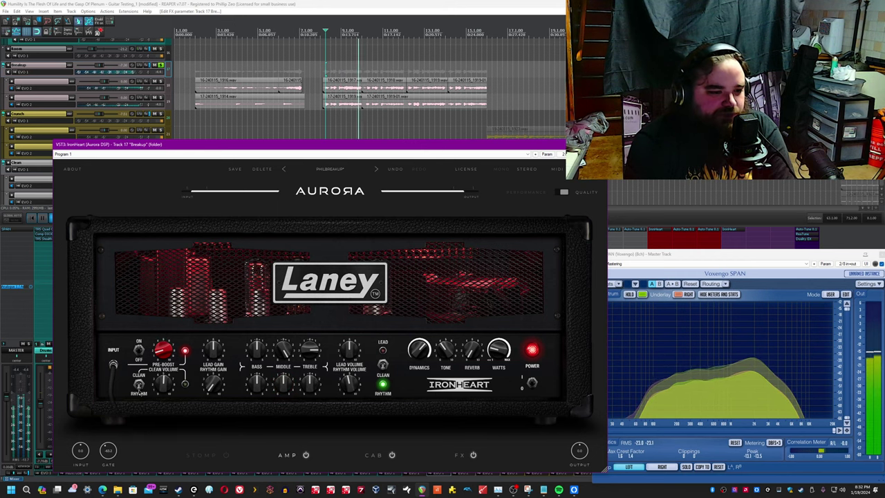
mouse_move(341, 391)
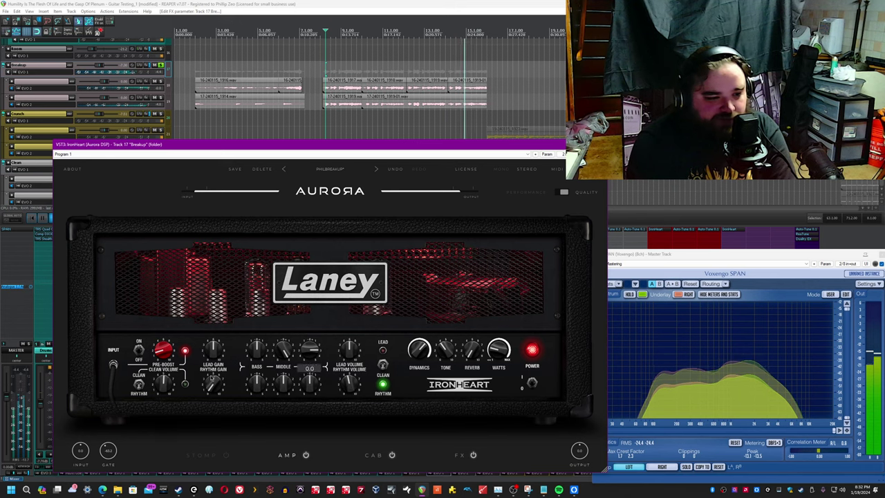
left_click_drag(168, 387, 168, 346)
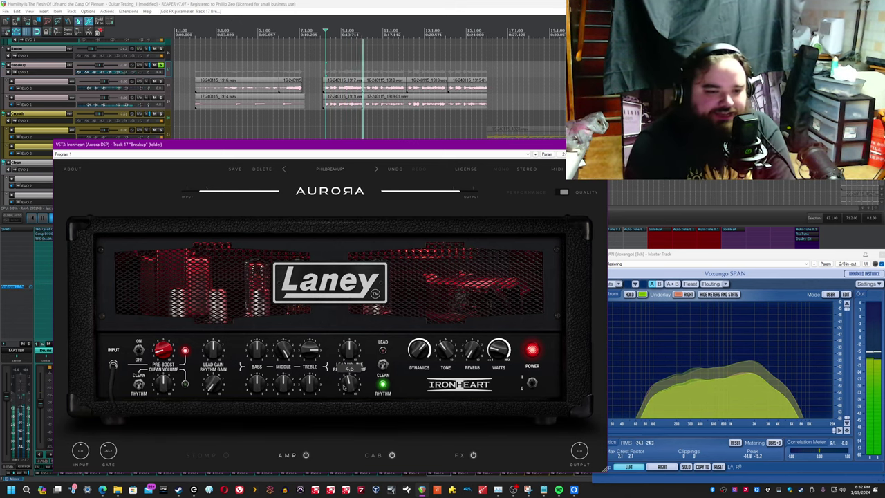
left_click_drag(353, 388, 355, 397)
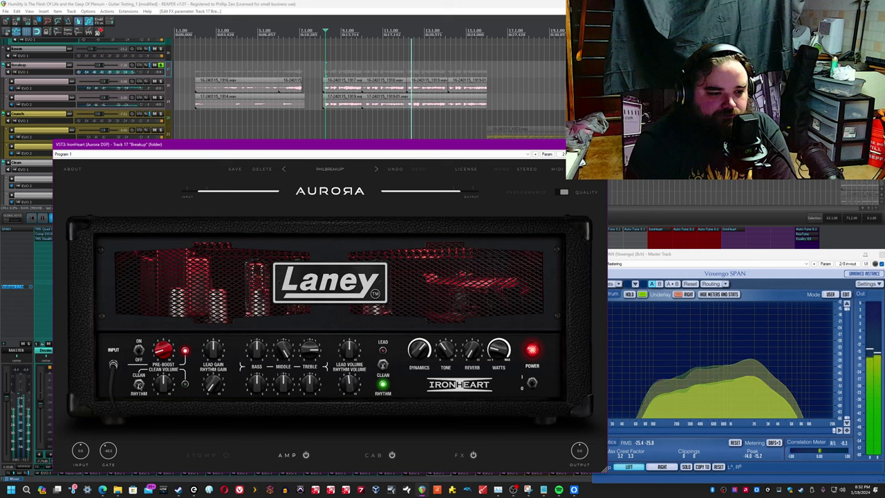
left_click(139, 386)
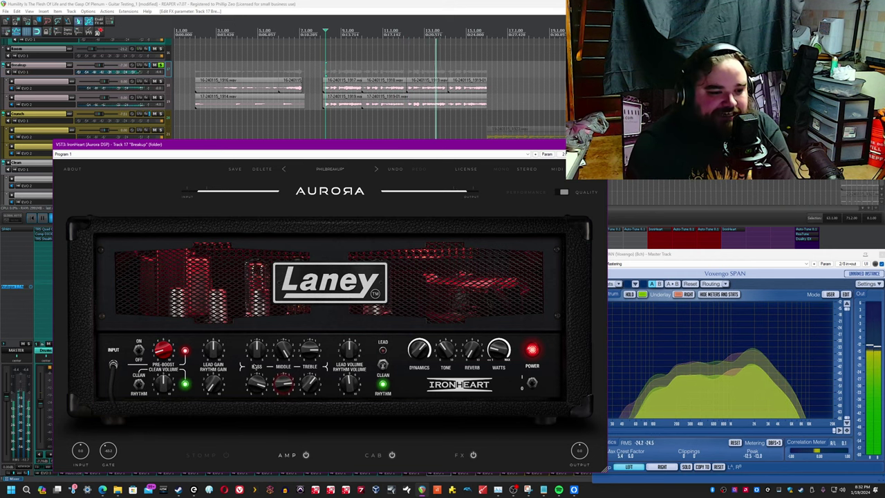
mouse_move(263, 384)
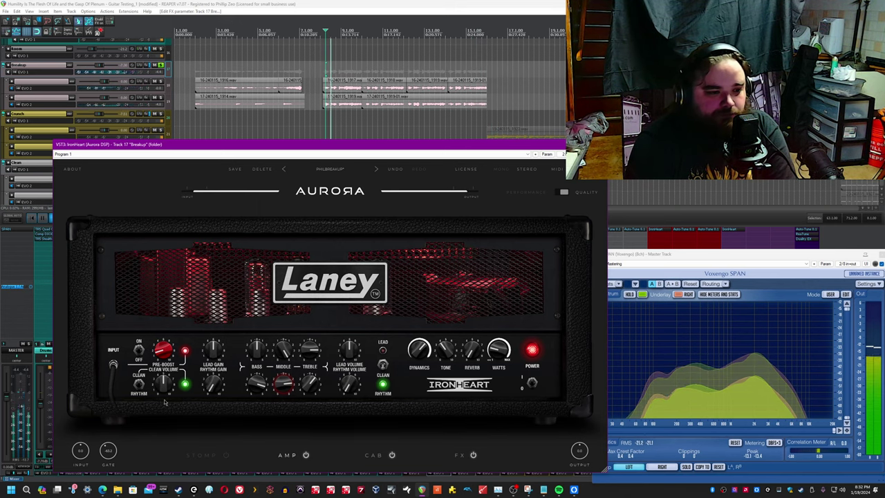
Step: Stop playback and switch the amp's rhythm channel back to clean mode
key("space")
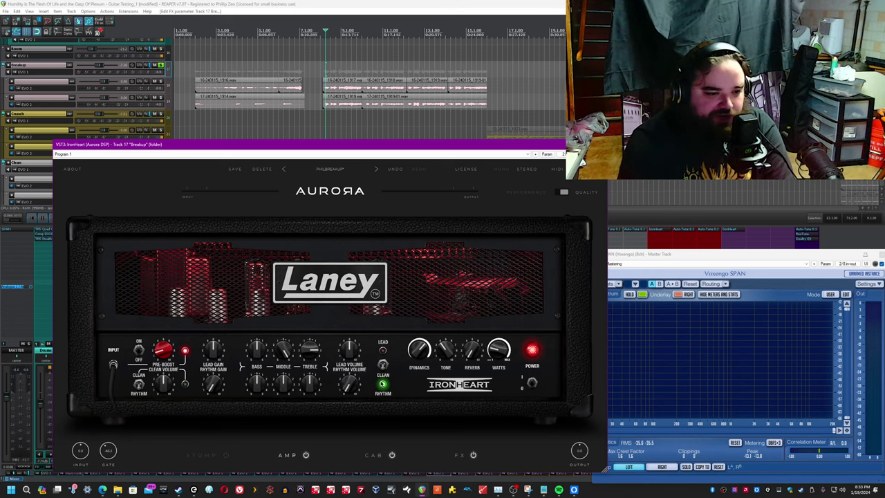
mouse_move(167, 390)
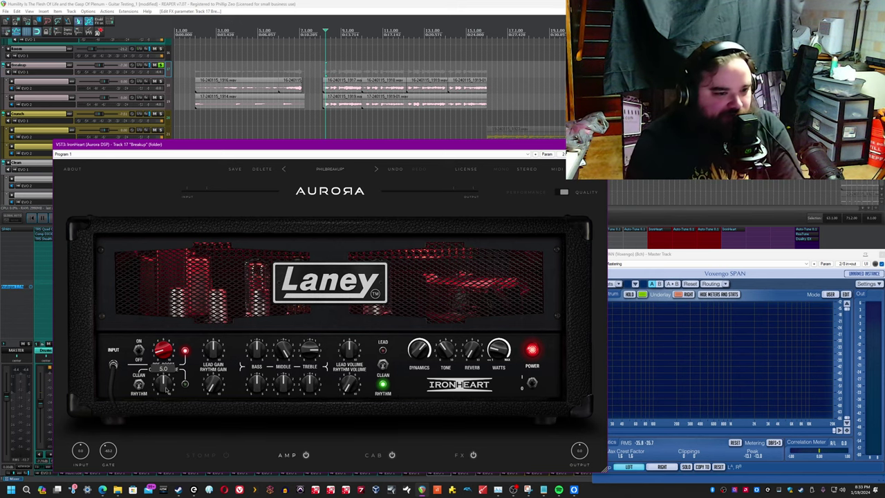
left_click(135, 388)
mouse_move(283, 392)
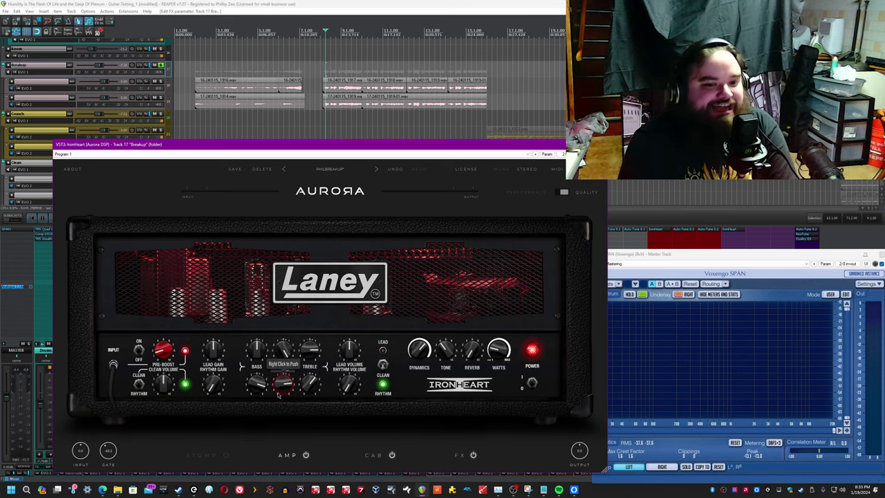
left_click(316, 3)
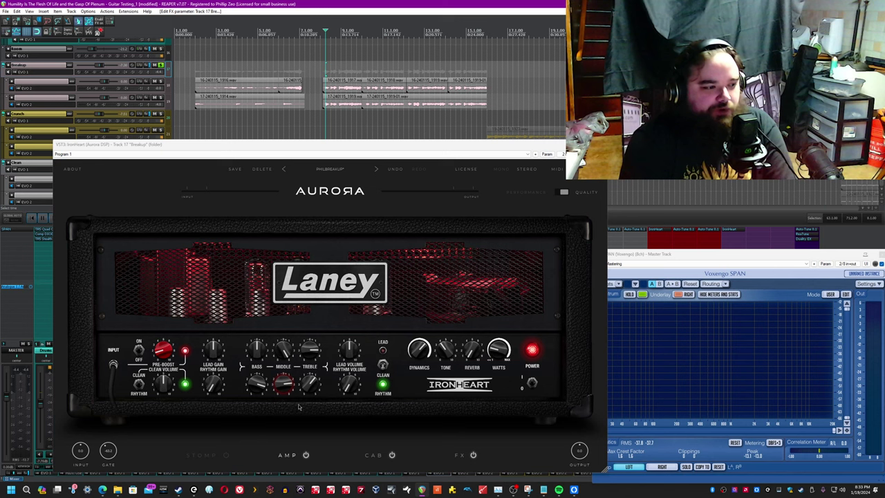
Step: Pull out the rhythm channel's bass knob and replay the riff while toggling the middle knob's pull function
left_click(255, 382)
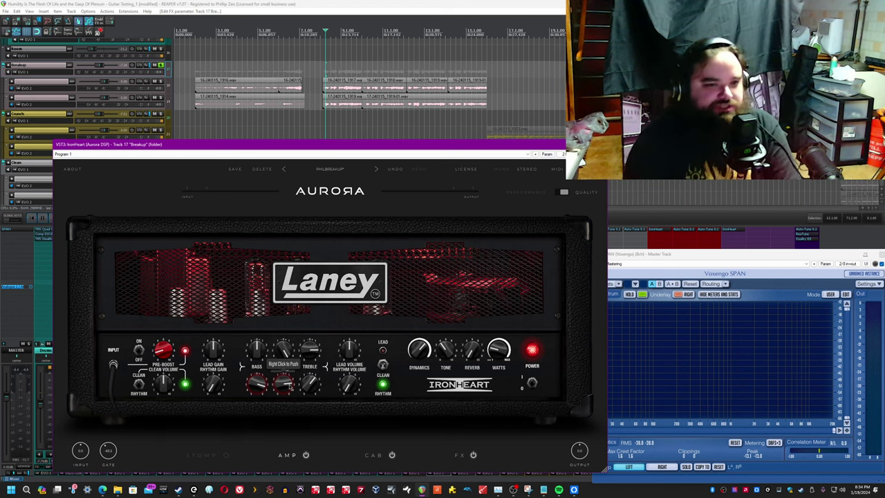
key("space")
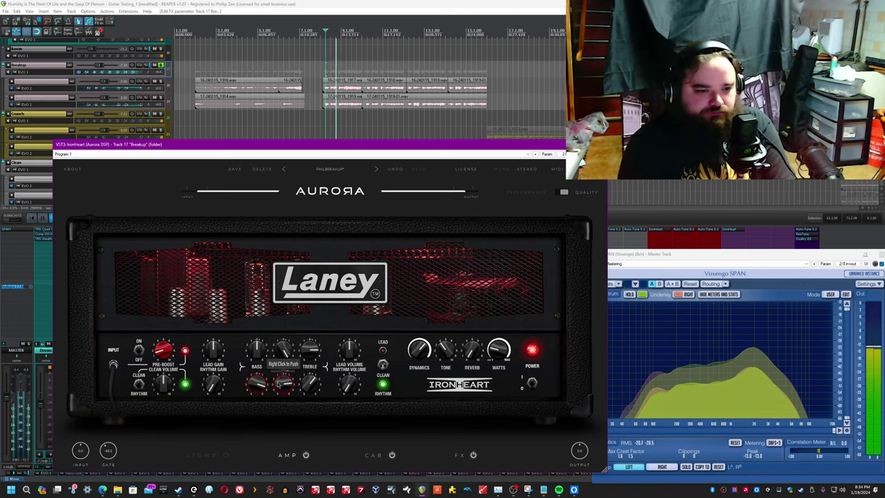
right_click(280, 384)
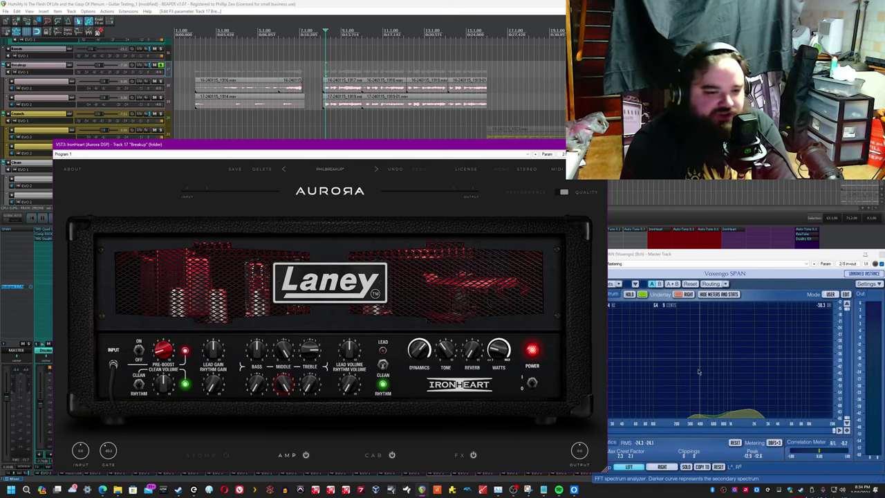
Step: Replay the riff with the rhythm channel's middle knob pulled out, adjust that knob from -5.0, and stop playback
mouse_move(284, 388)
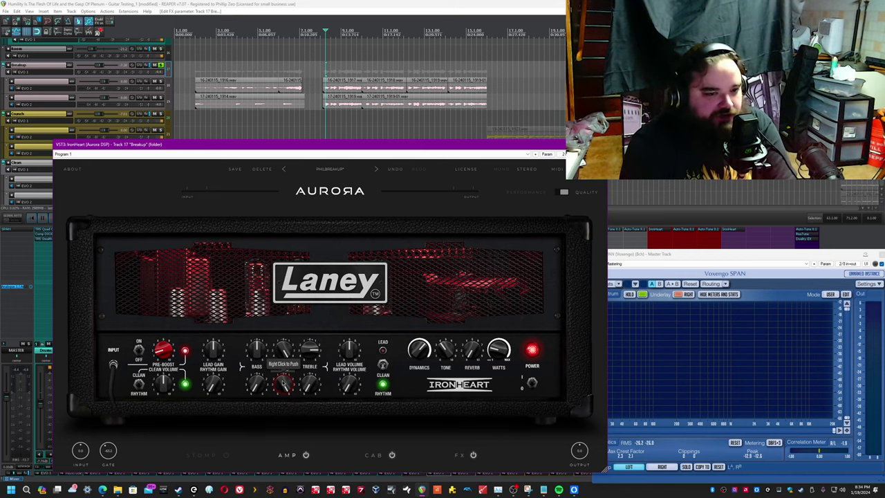
left_click(283, 384)
key("space")
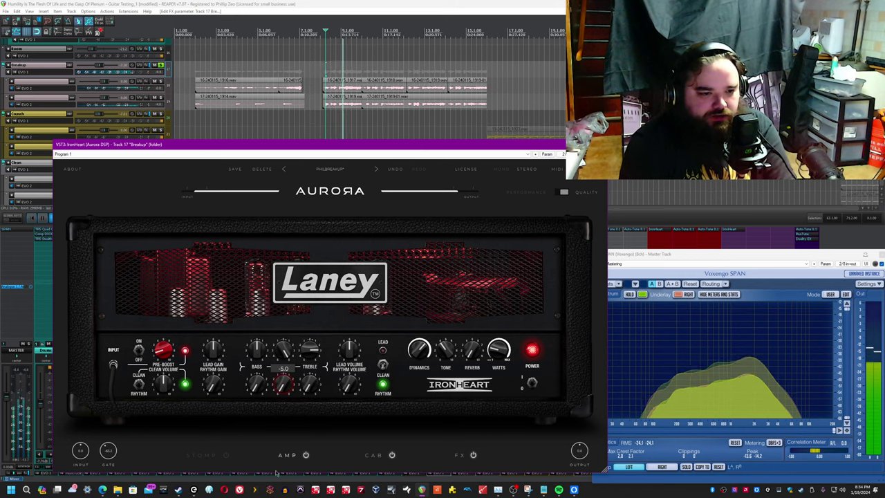
left_click_drag(279, 391, 287, 395)
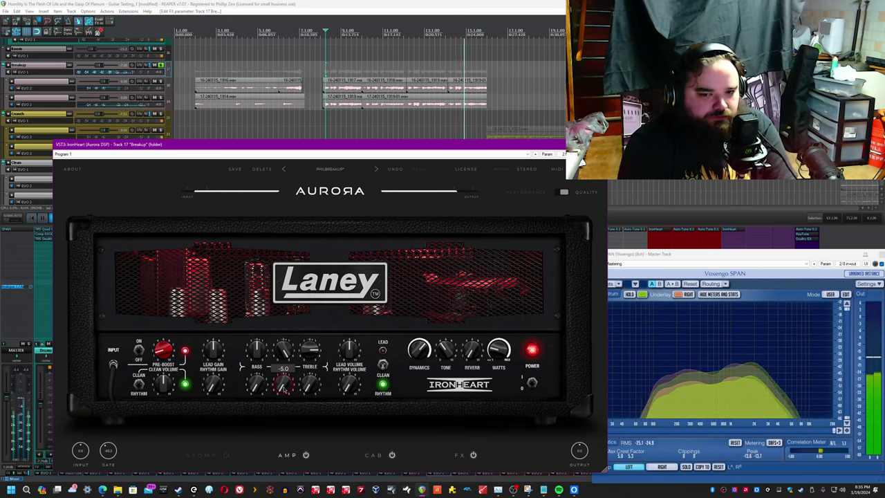
key("space")
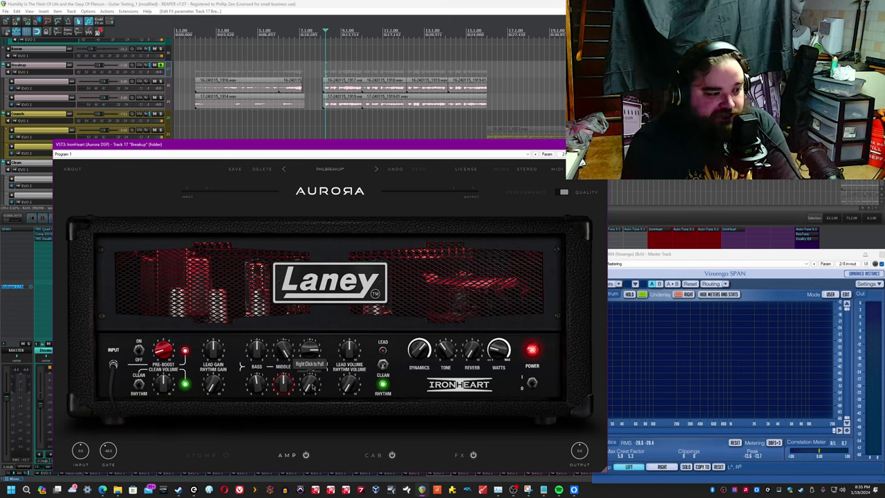
Step: Adjust the rhythm channel's treble knob and replay the riff while toggling its pull function
left_click_drag(313, 387, 326, 288)
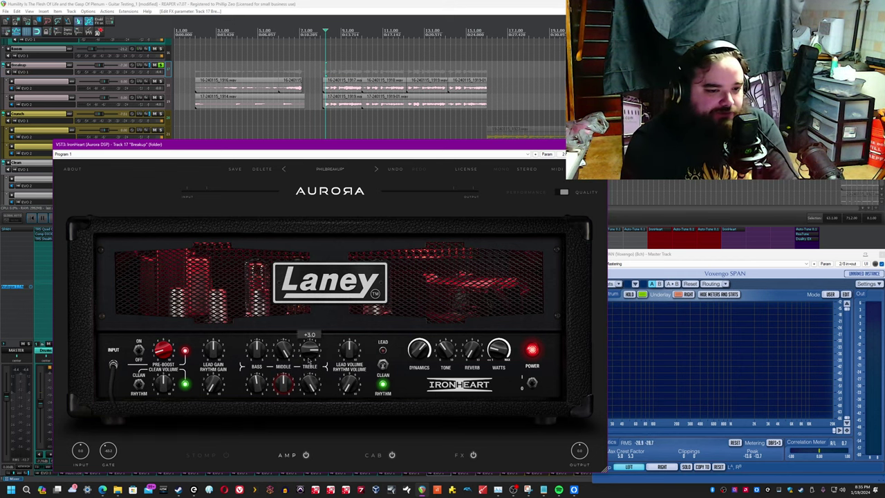
mouse_move(254, 389)
mouse_move(315, 380)
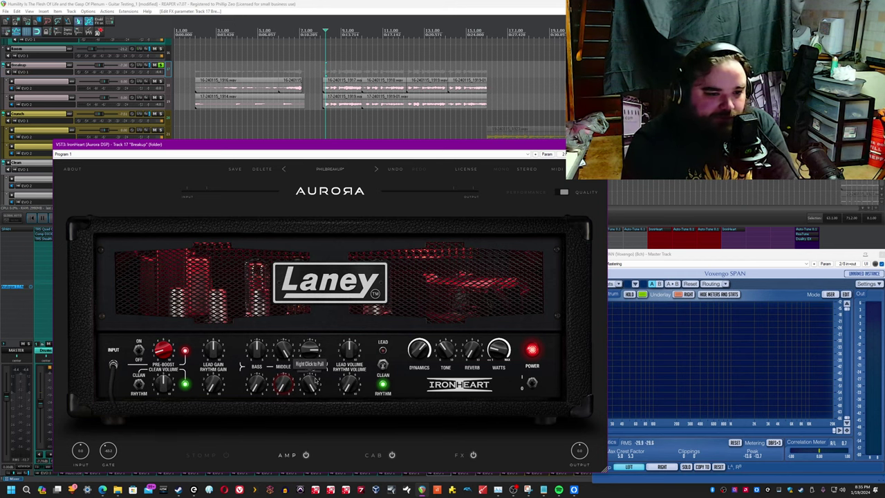
key("space")
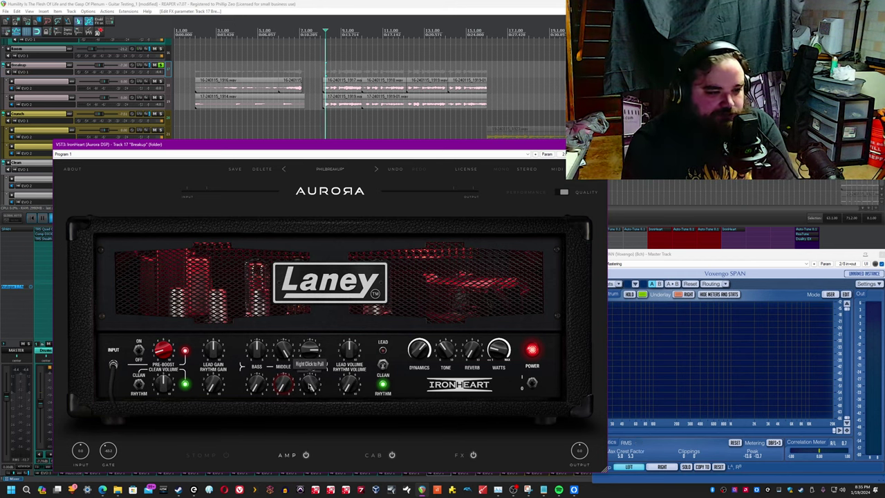
right_click(310, 388)
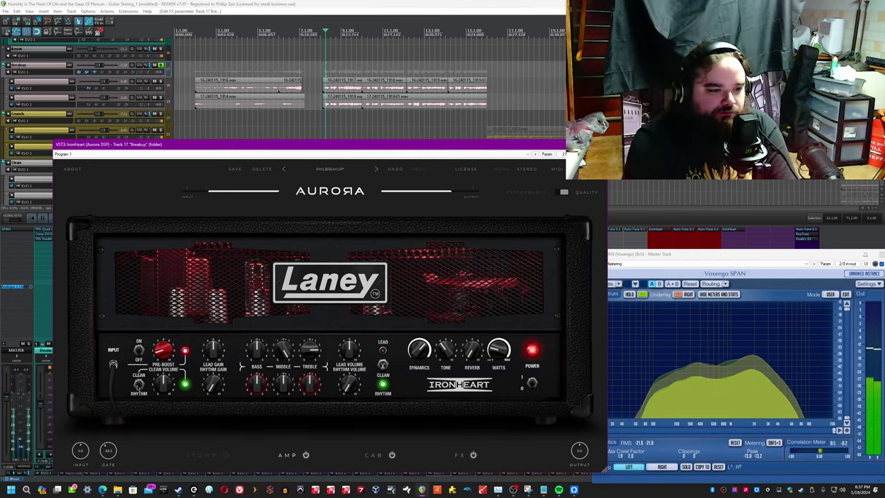
Step: Switch the amp from clean to rhythm mode and replay the riff while lowering the rhythm volume from 7.4
left_click(139, 385)
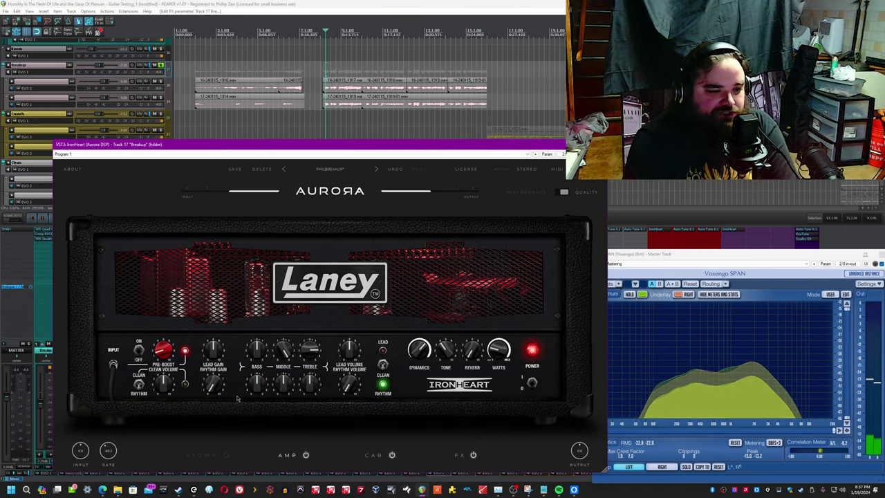
key("space")
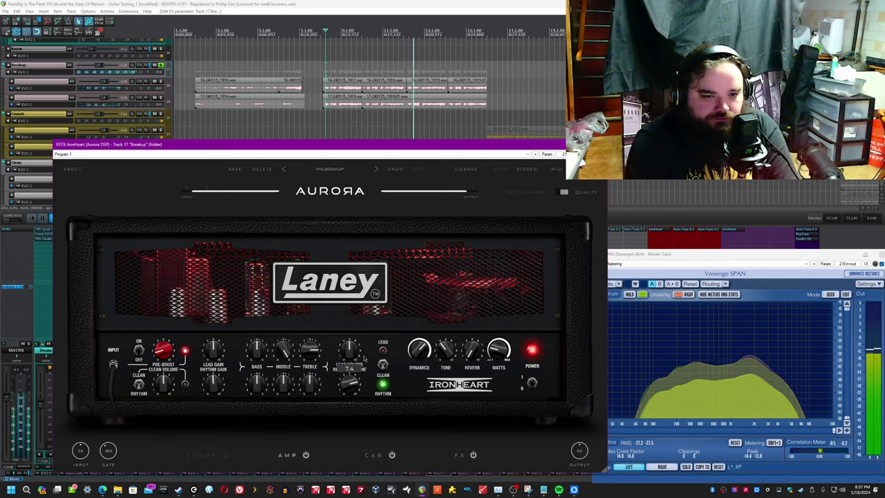
left_click_drag(358, 370, 354, 388)
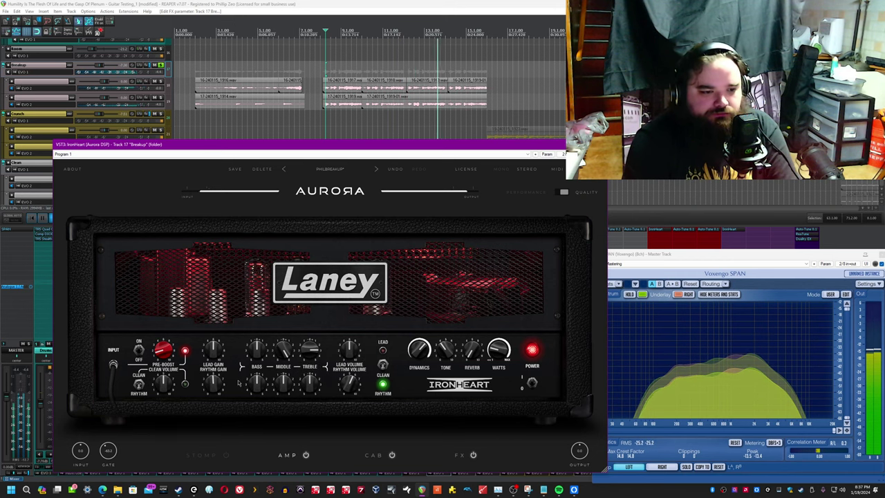
Step: Sweep the rhythm gain down and back up, including 1.7, while stopping and replaying the riff
left_click_drag(213, 385, 209, 463)
key("space")
key("space")
left_click_drag(201, 392, 225, 361)
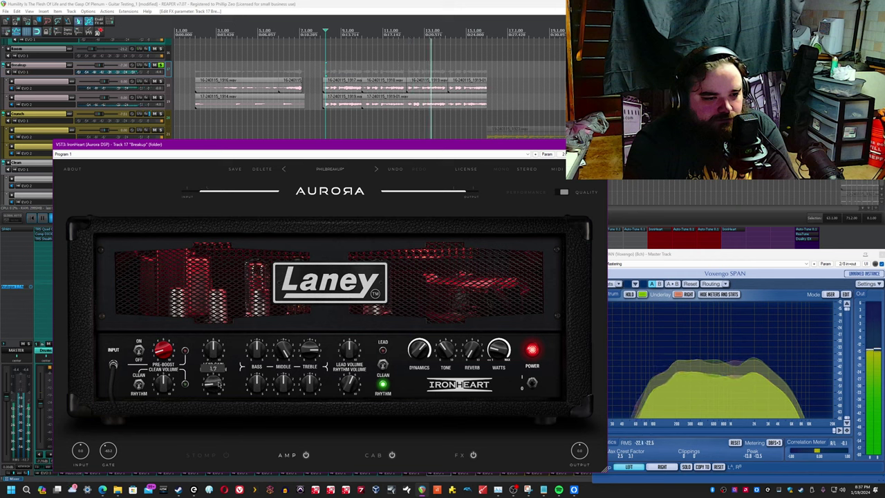
left_click_drag(211, 392, 216, 467)
Step: Play from the start of the first recorded clips with the rhythm gain adjusted to about 2.4, and stop playback
left_click(188, 69)
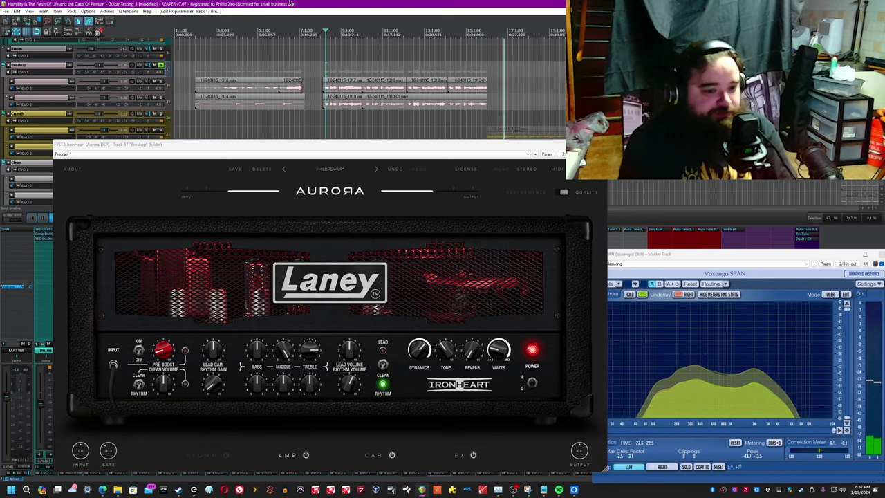
left_click(189, 70)
key("space")
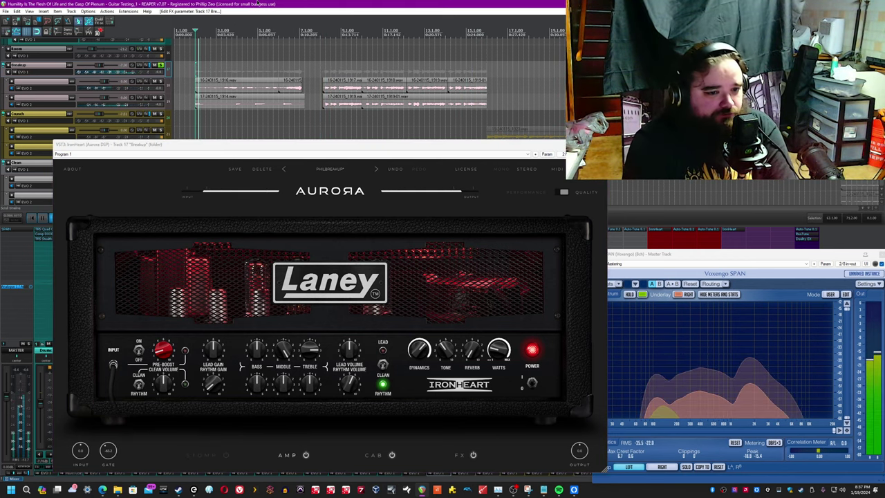
left_click_drag(214, 389, 216, 374)
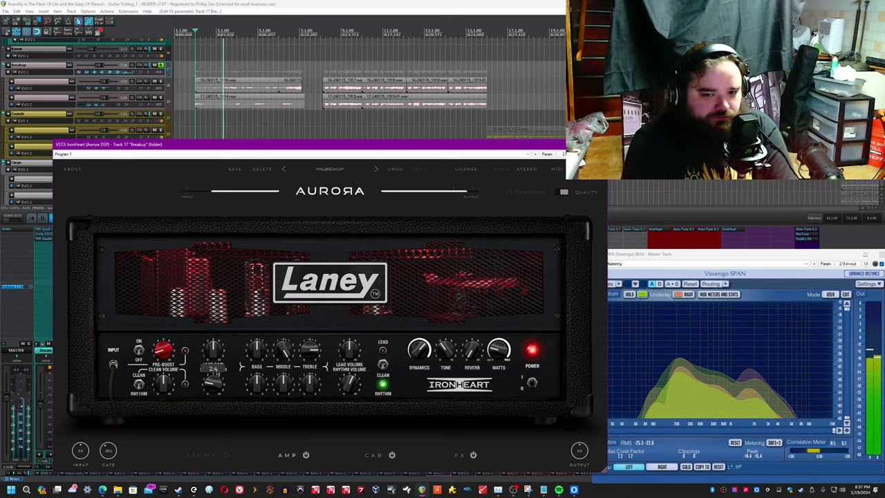
left_click(223, 3)
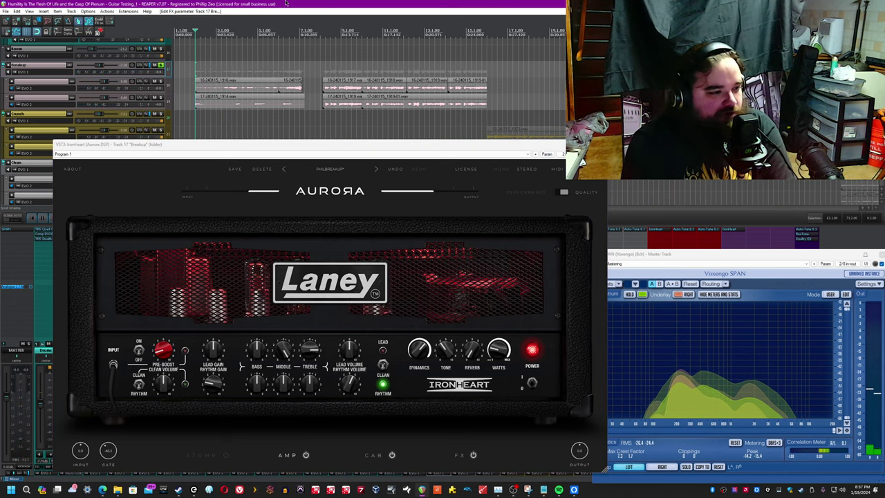
Step: Switch the amp to the lead channel and play the clips while lowering the lead volume and setting the lead gain to about 3.6
left_click(382, 365)
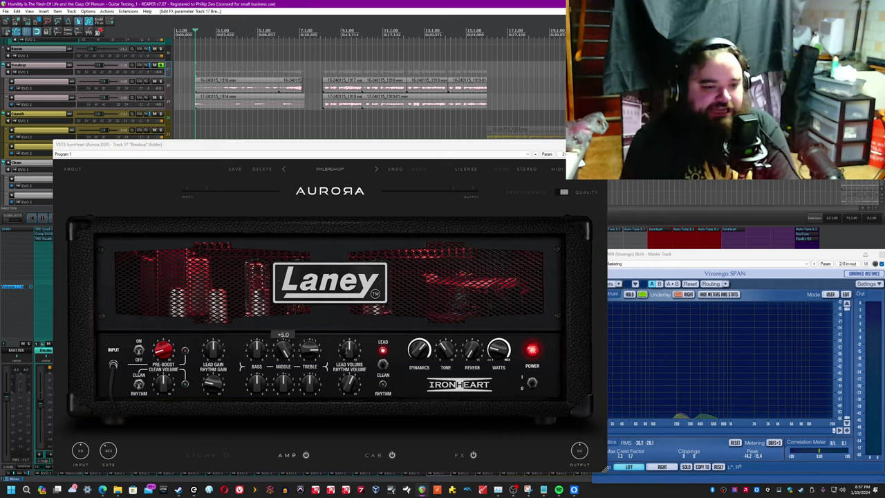
key("space")
left_click_drag(353, 349, 353, 368)
left_click_drag(213, 350, 153, 424)
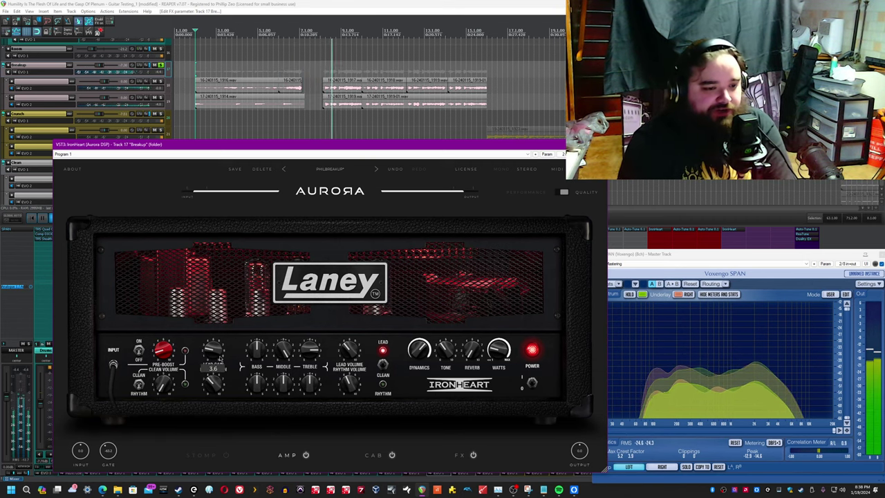
Step: Compare rhythm mode, clean mode and clean mode with pre-boost on during playback, and return to the lead channel
left_click(383, 365)
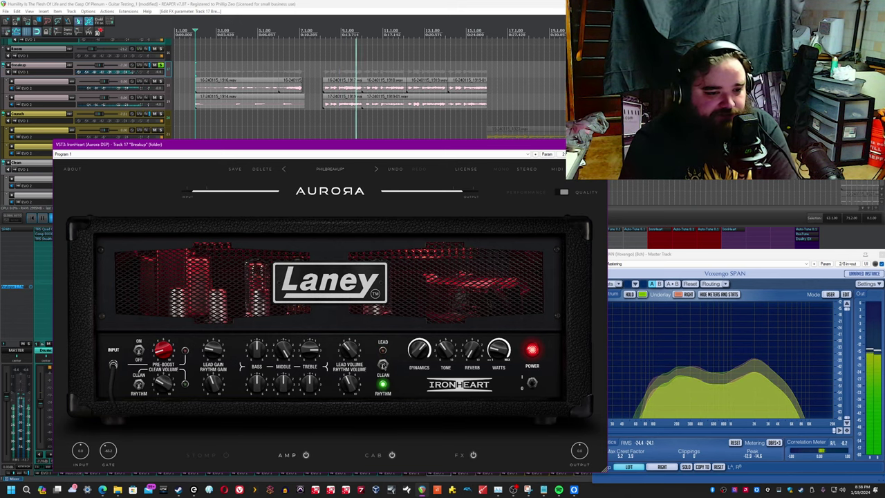
left_click(139, 385)
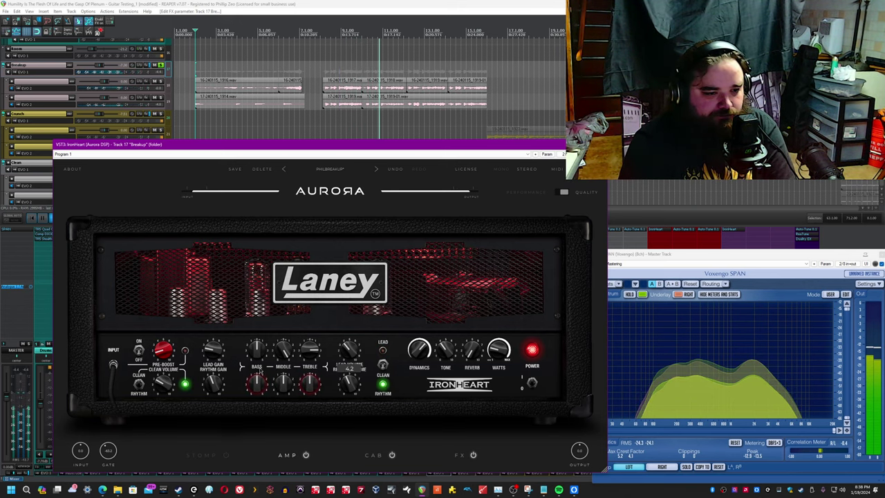
left_click(139, 354)
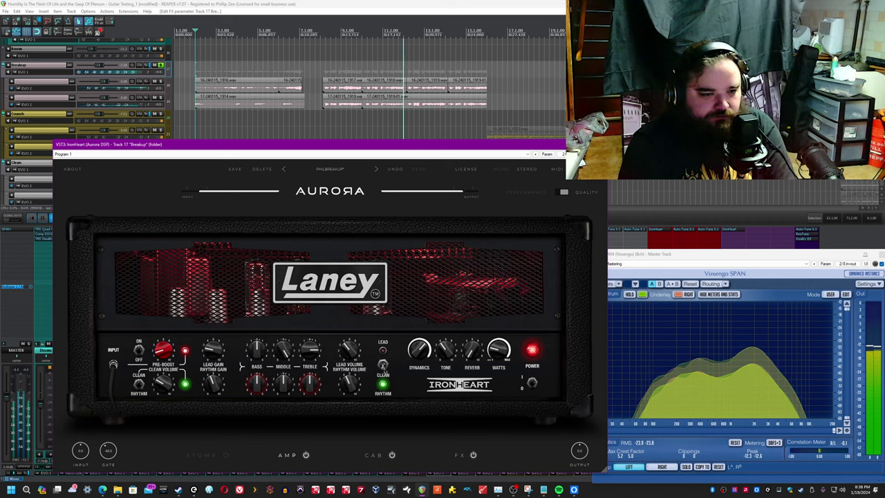
left_click(382, 364)
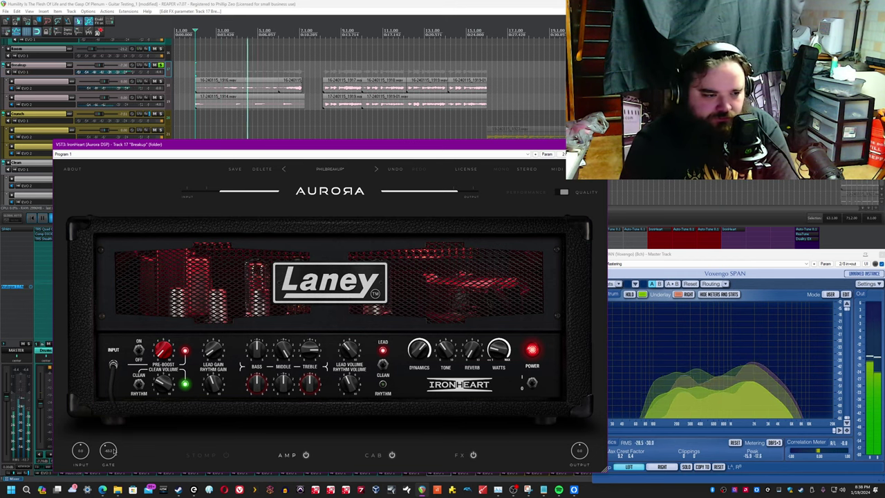
Step: Set the lead volume to 2.3 and the lead gain to 2.4 during playback, and stop playback
left_click_drag(350, 350, 351, 361)
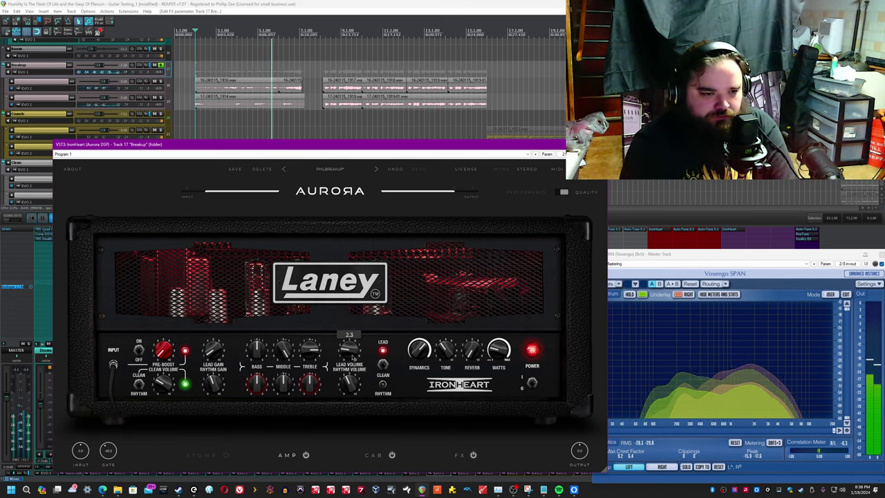
mouse_move(215, 346)
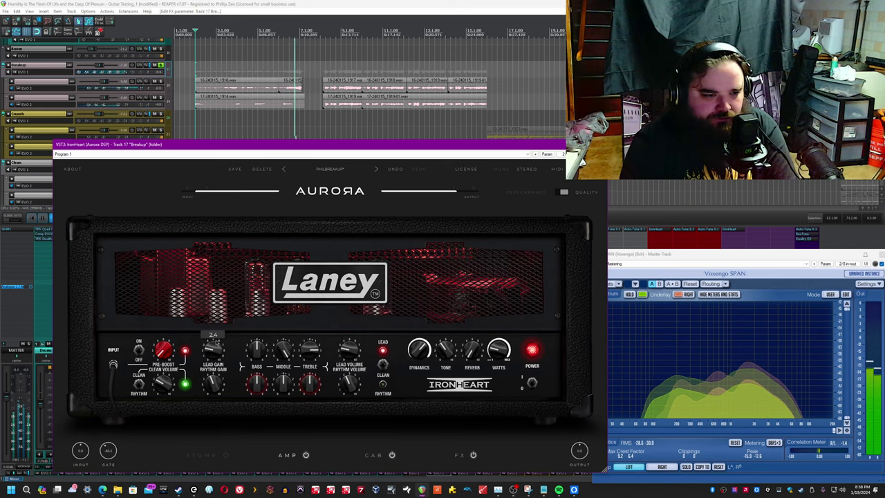
mouse_move(164, 349)
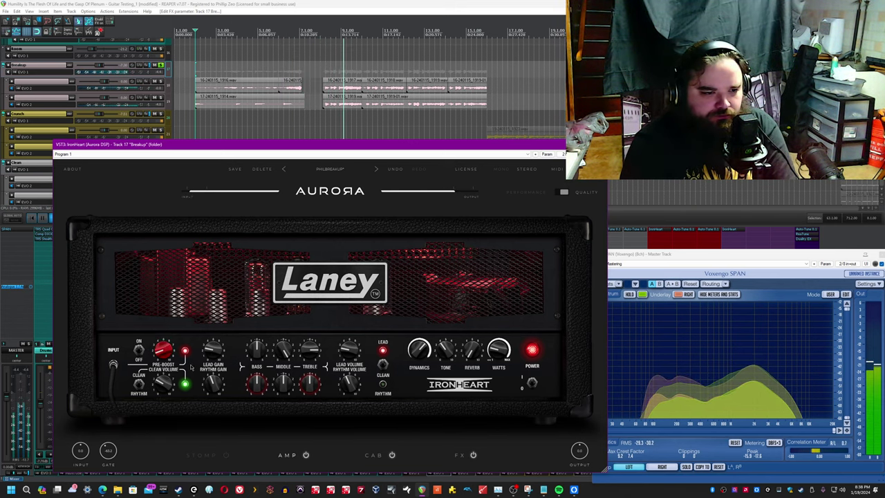
key("space")
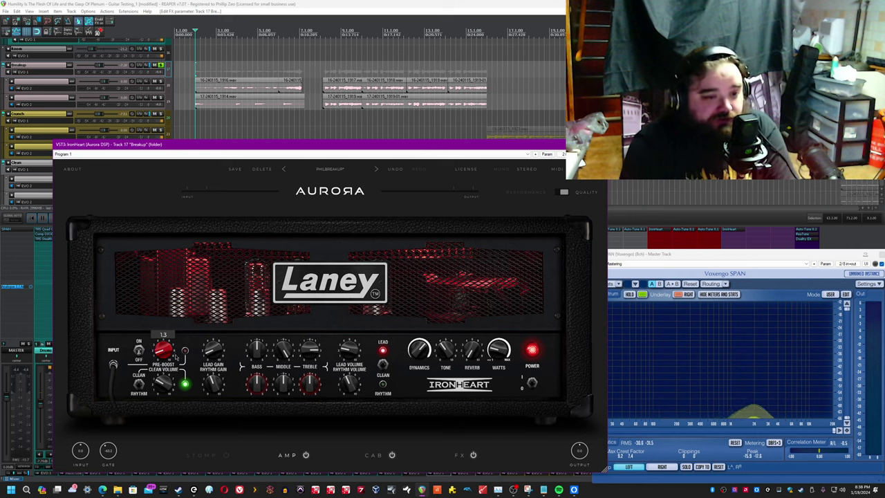
Step: Replay the riff while lowering the lead gain, continue playback from just before the second clips, and set the gain to about 2.2
key("space")
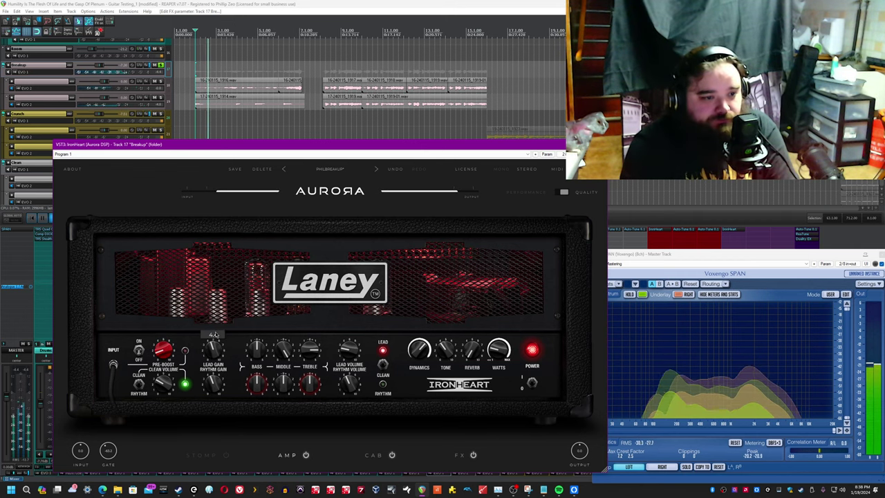
left_click_drag(215, 337, 215, 356)
left_click(320, 119)
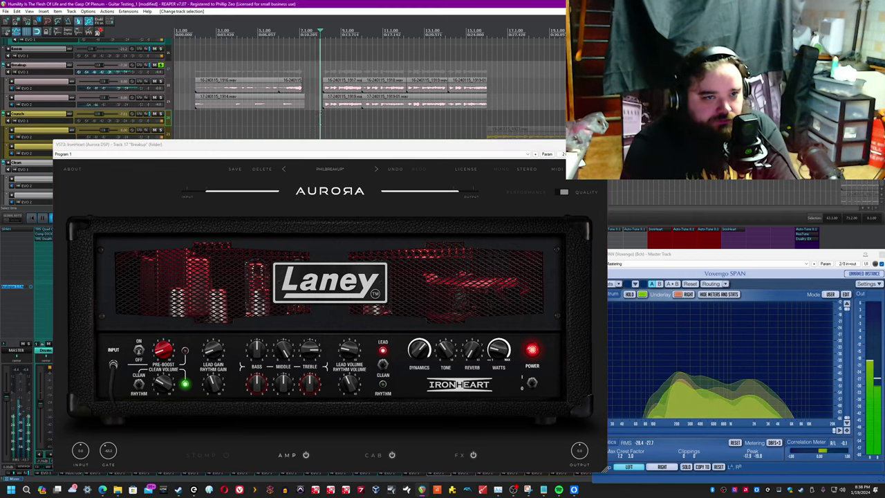
left_click(214, 351)
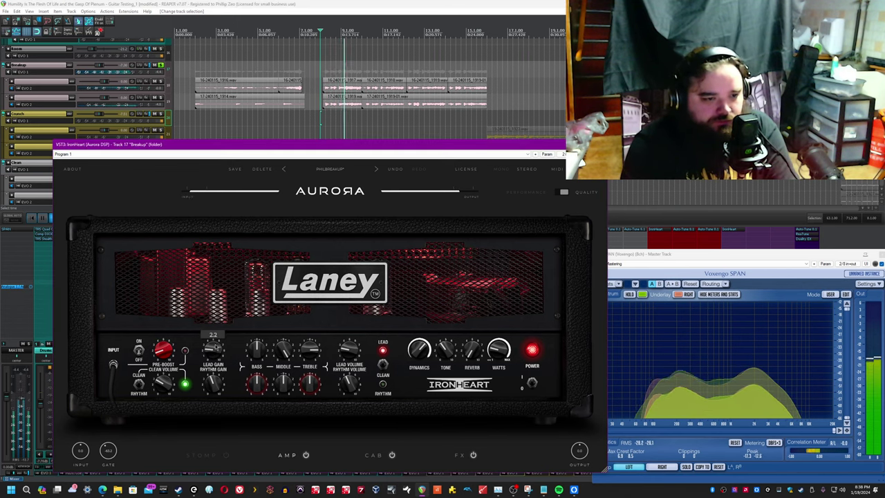
Step: Audition the amp's lead Middle control against playback of the Breakup guitar section
key("space")
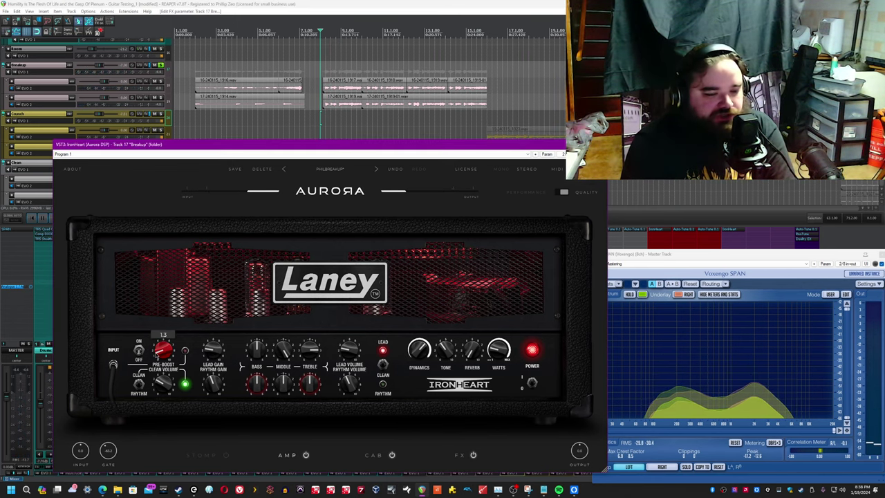
mouse_move(302, 365)
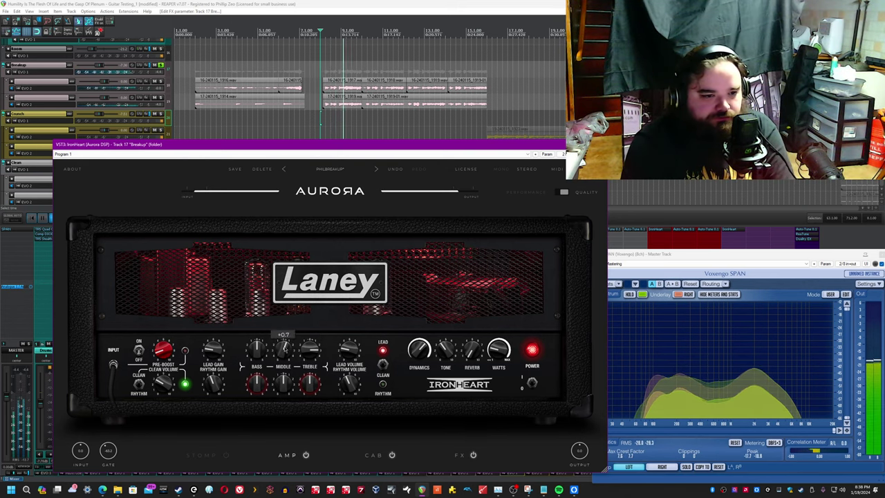
mouse_move(284, 353)
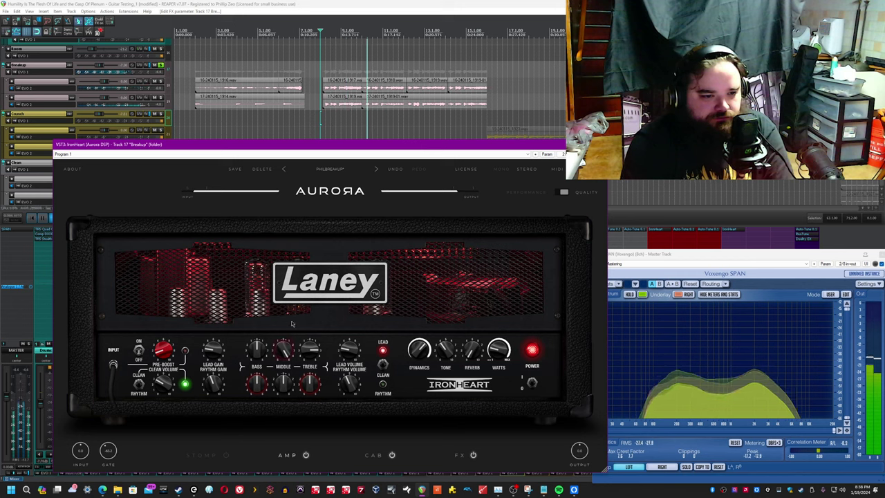
key("space")
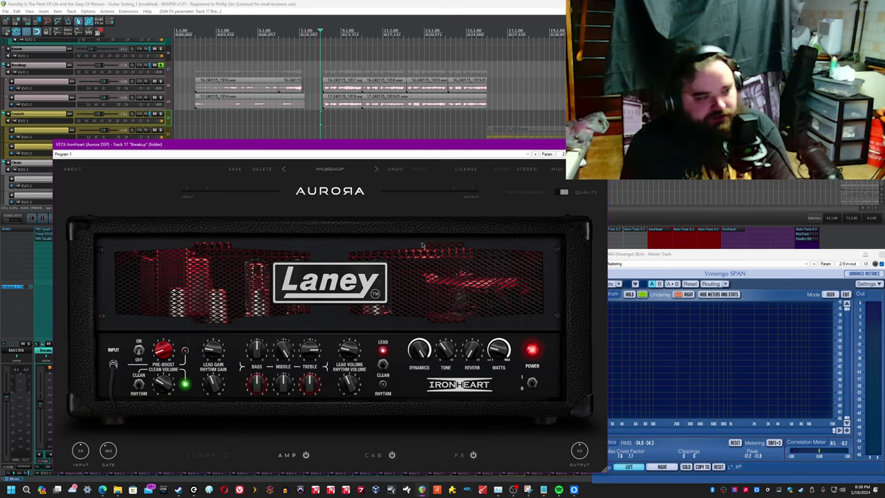
Step: Play the guitar section and lower the amp's Dynamics to 0.0
left_click(441, 3)
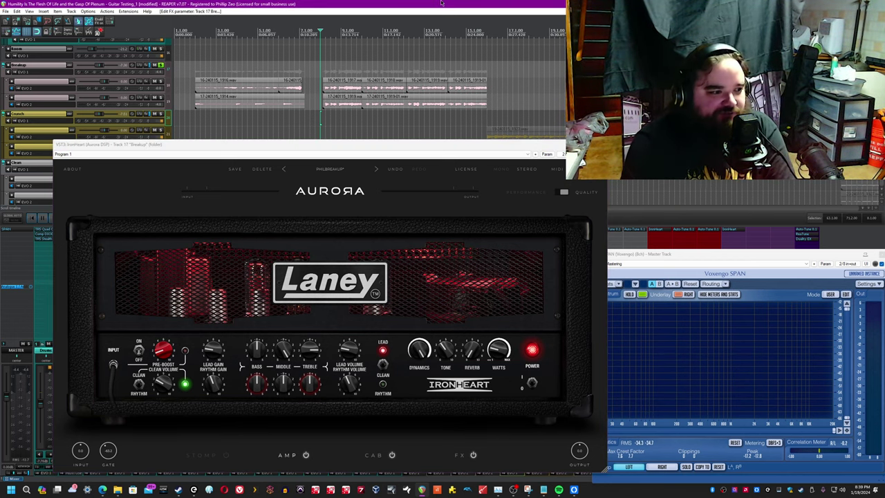
key("space")
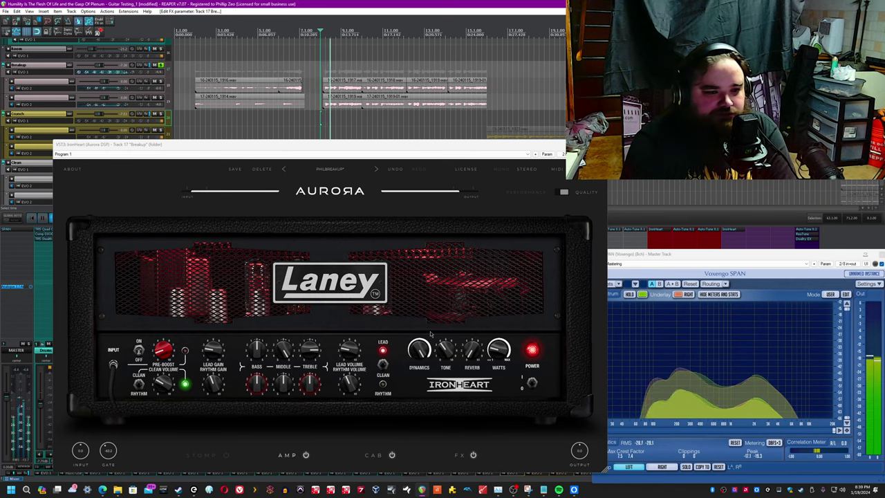
mouse_move(419, 351)
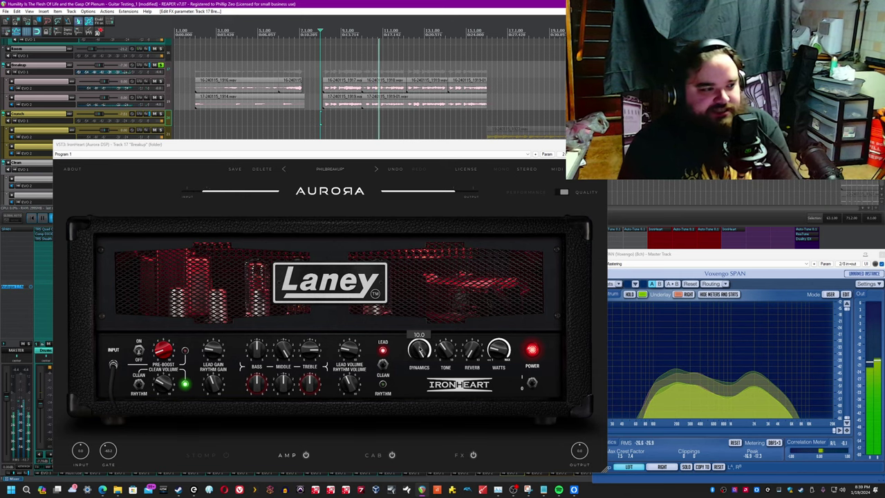
left_click_drag(418, 351, 406, 432)
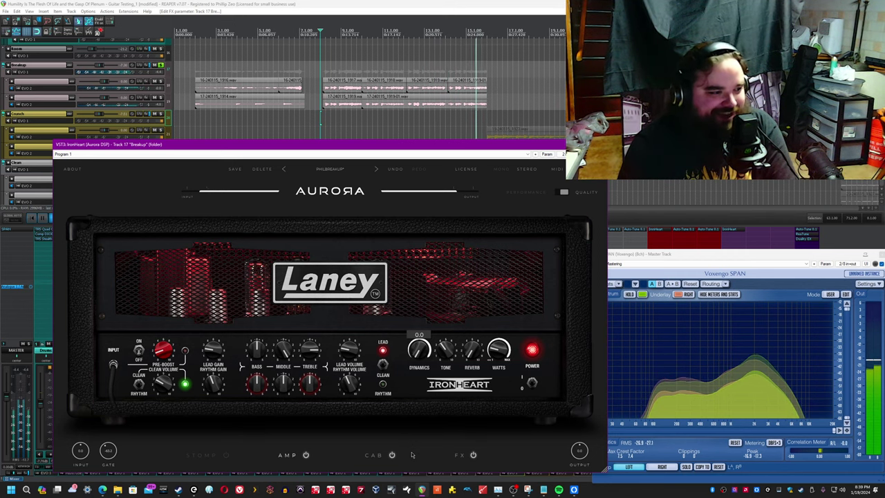
key("space")
Step: Adjust the lead Bass to +5.0 and raise Dynamics to 10.0 during guitar playback
left_click_drag(253, 351, 256, 360)
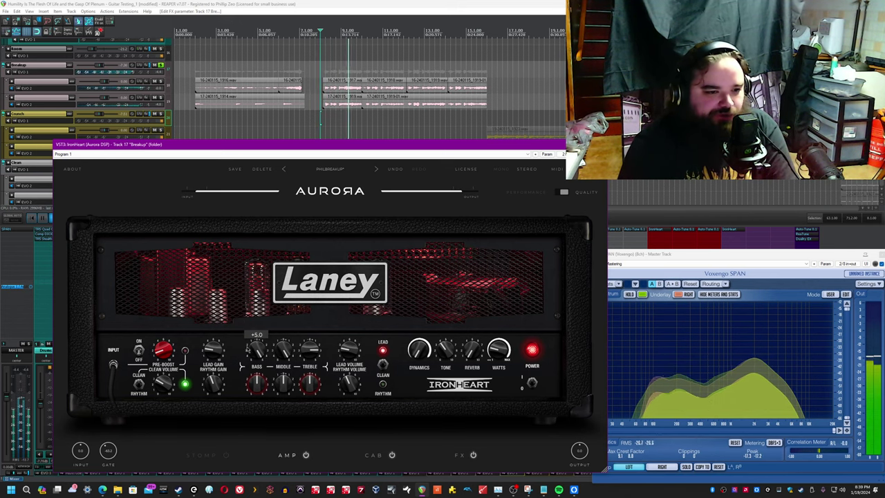
mouse_move(420, 346)
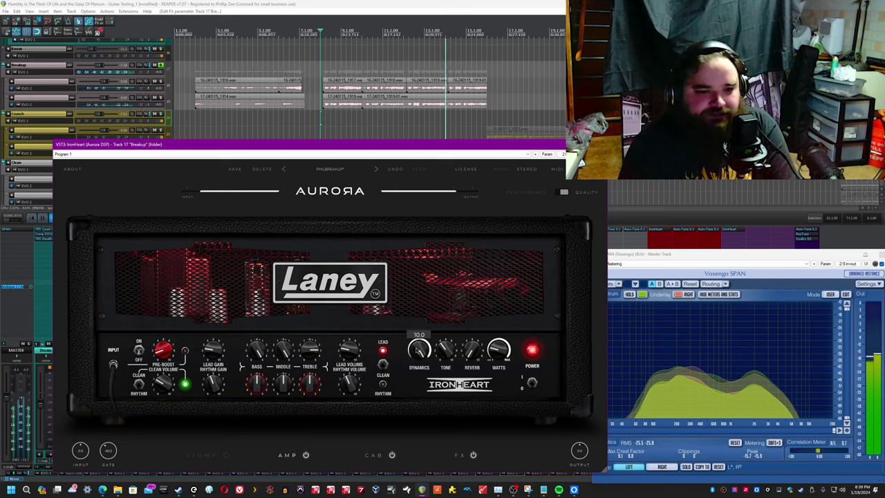
mouse_move(255, 350)
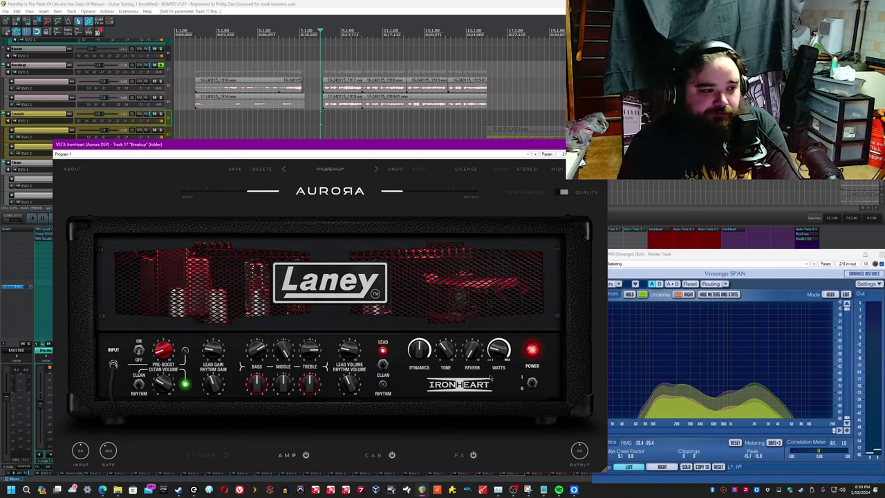
Step: Play the guitar section while sweeping the amp's Tone down to 0.0 and up again
mouse_move(471, 351)
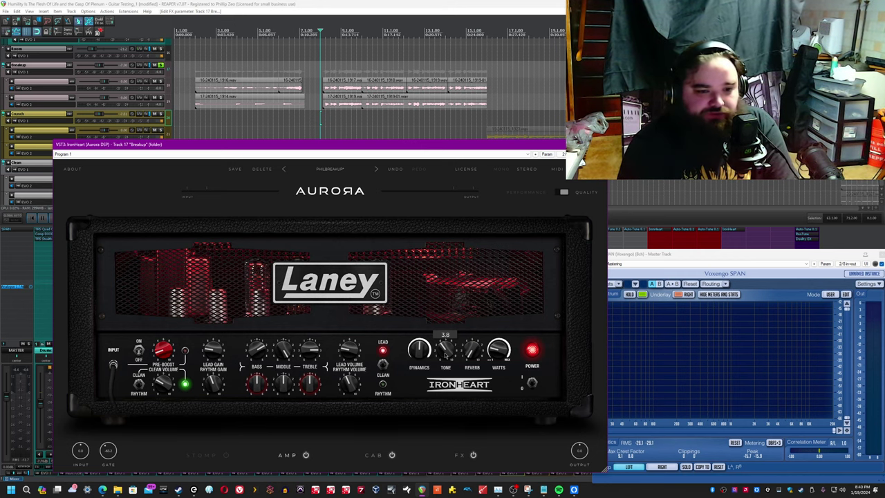
key("space")
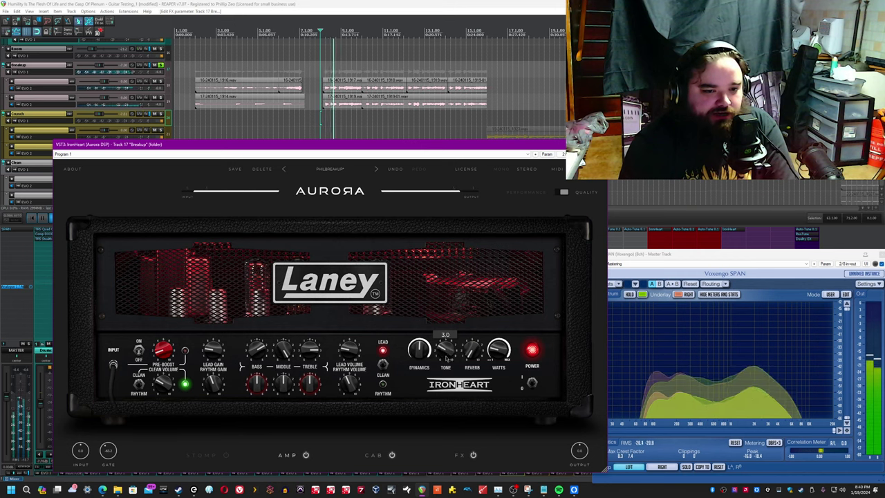
mouse_move(445, 361)
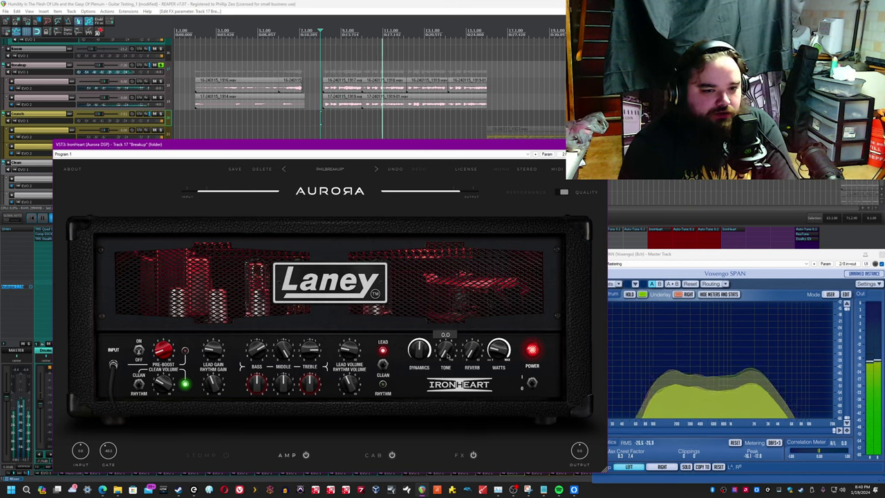
left_click_drag(447, 353, 448, 261)
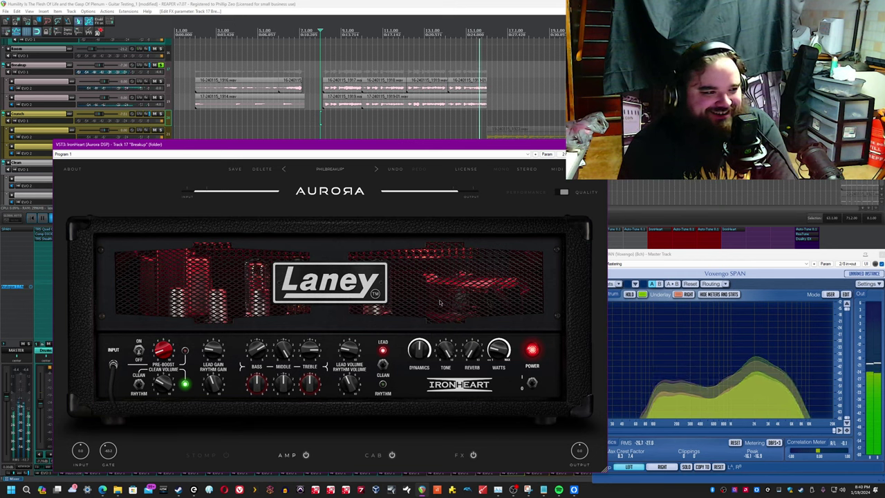
key("space")
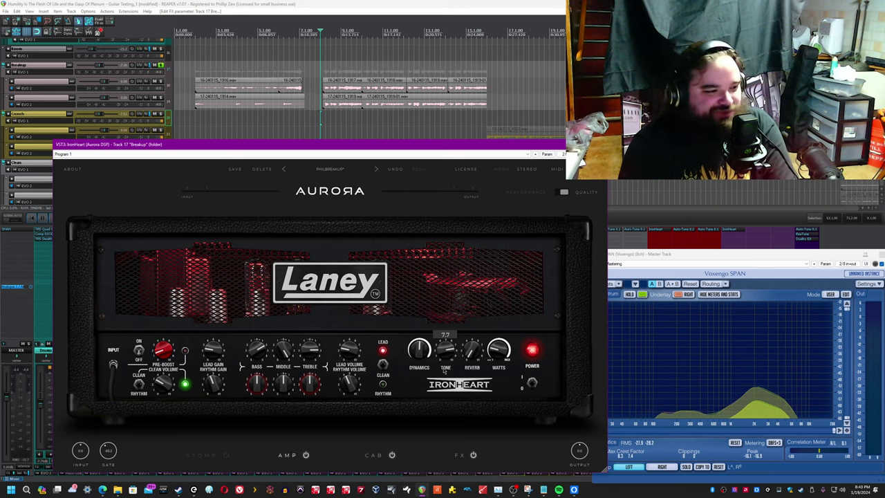
Step: Lower the amp's Tone in stages to 2.8, comparing the settings during guitar playback
left_click_drag(443, 374, 443, 387)
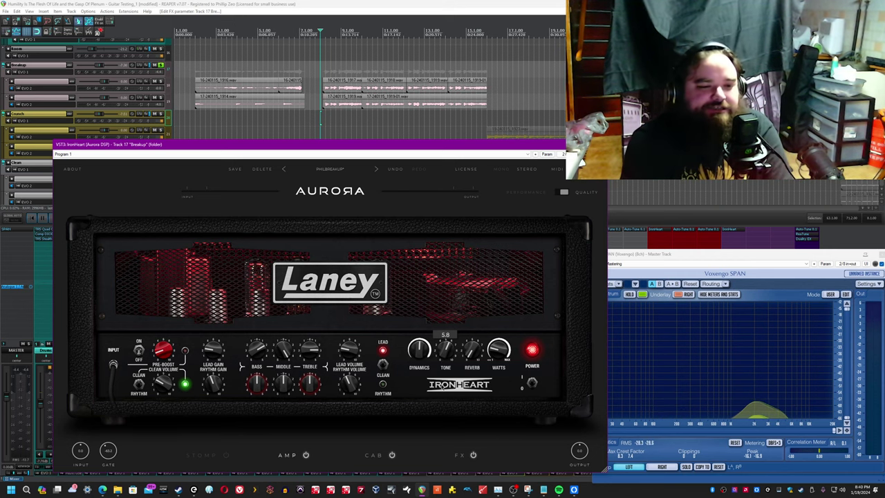
double_click(448, 360)
key("space")
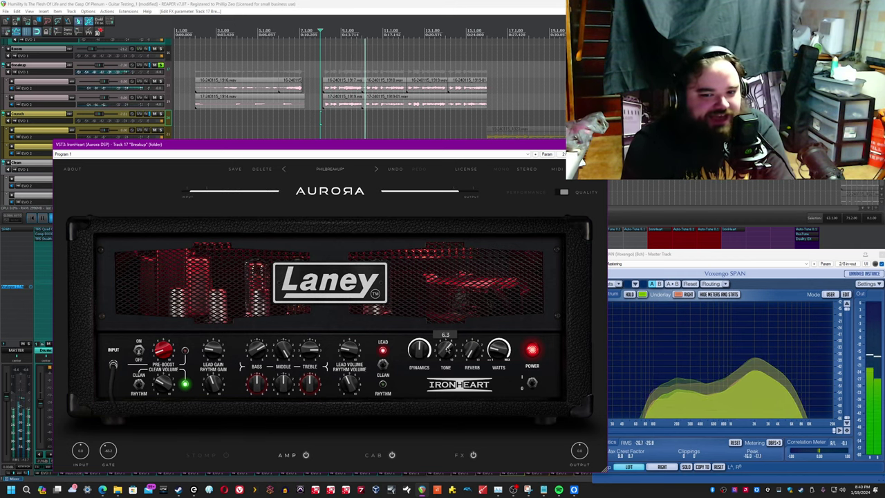
left_click_drag(447, 349, 420, 361)
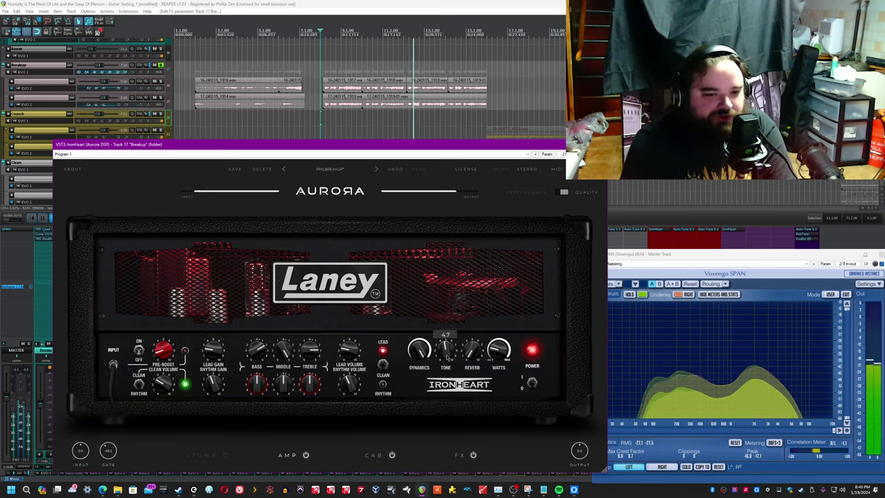
left_click_drag(448, 359, 447, 371)
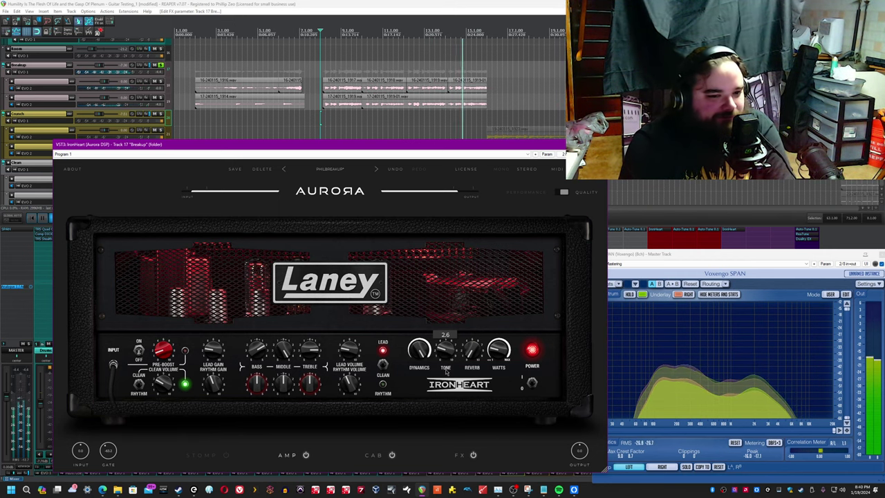
left_click_drag(448, 371, 453, 360)
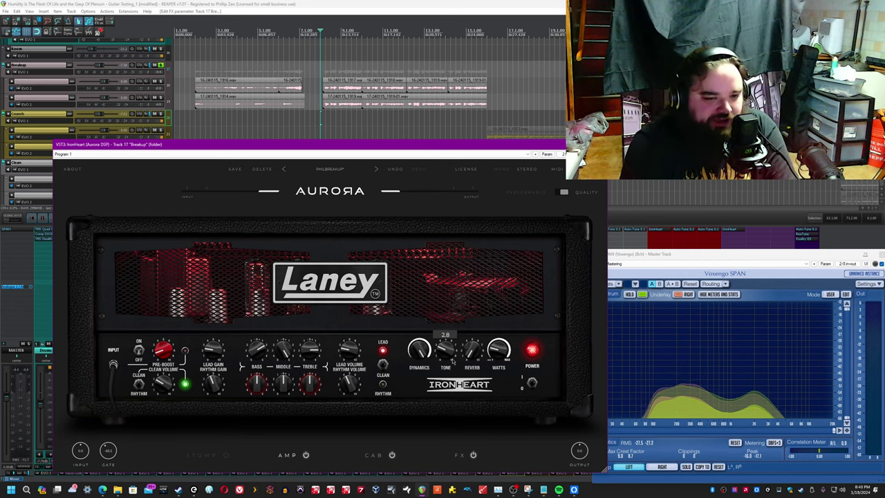
Step: Set the amp's Dynamics to 5.2 and return focus to the project window
mouse_move(428, 355)
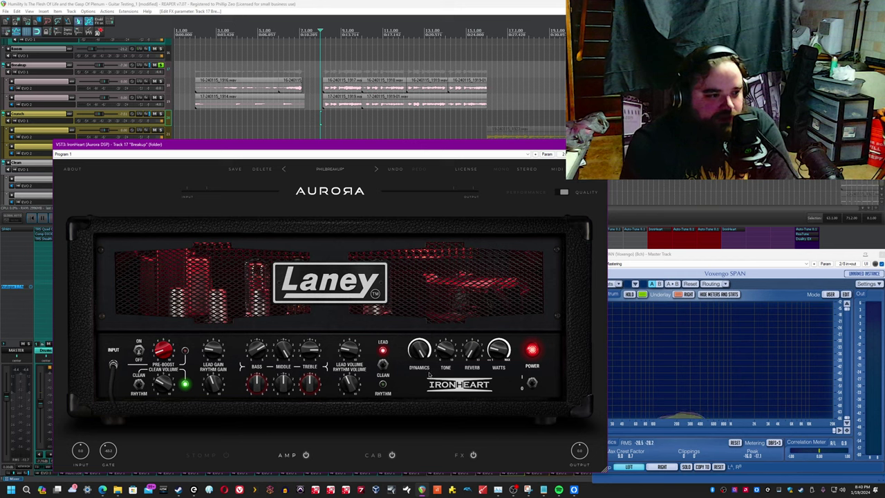
left_click_drag(422, 352, 426, 408)
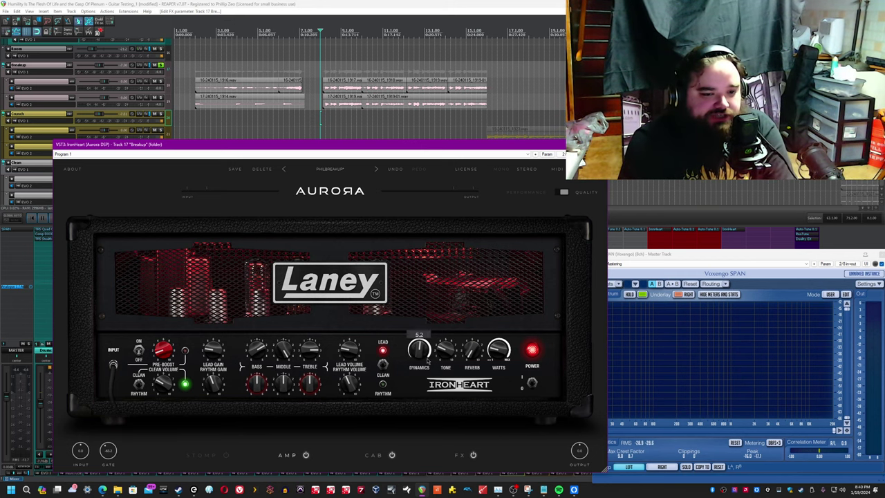
left_click(350, 3)
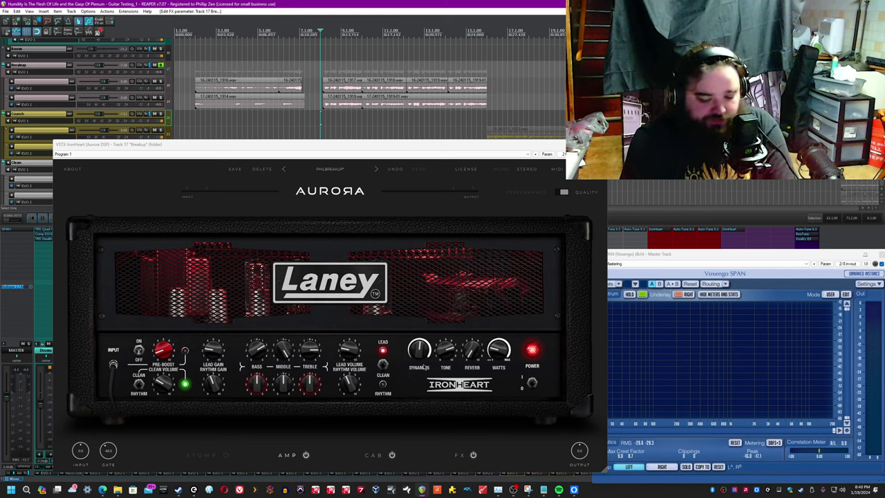
Step: Raise the amp's Reverb through 4.4 to 10.0 while the guitar section plays
left_click(475, 354)
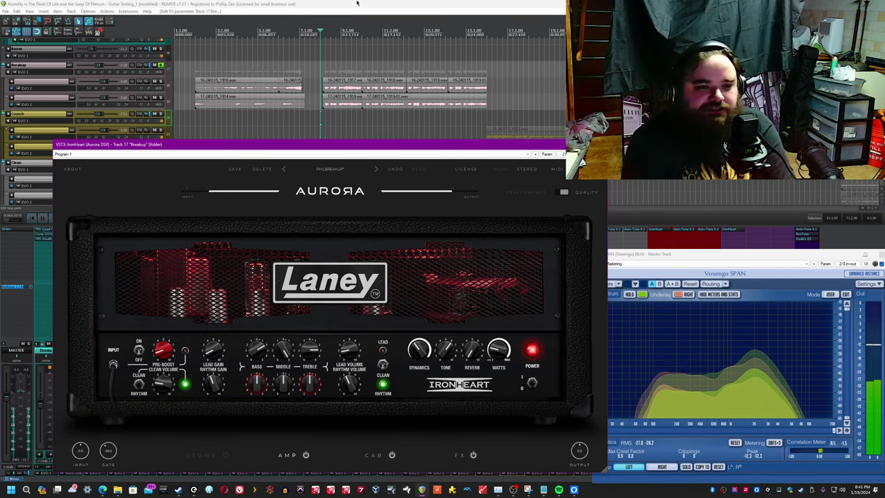
left_click(358, 2)
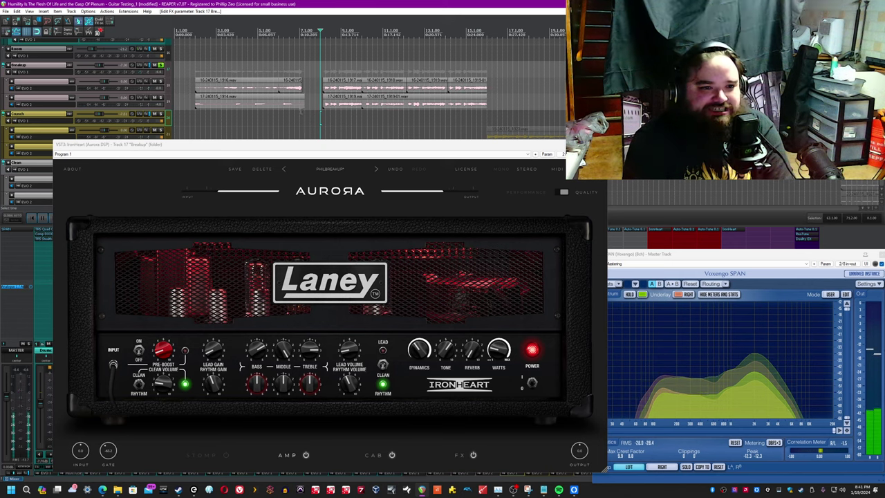
left_click(473, 353)
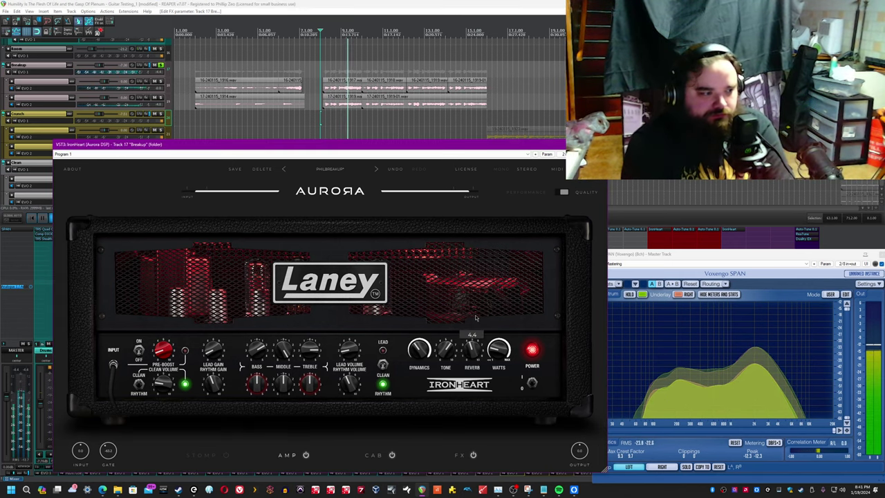
mouse_move(473, 350)
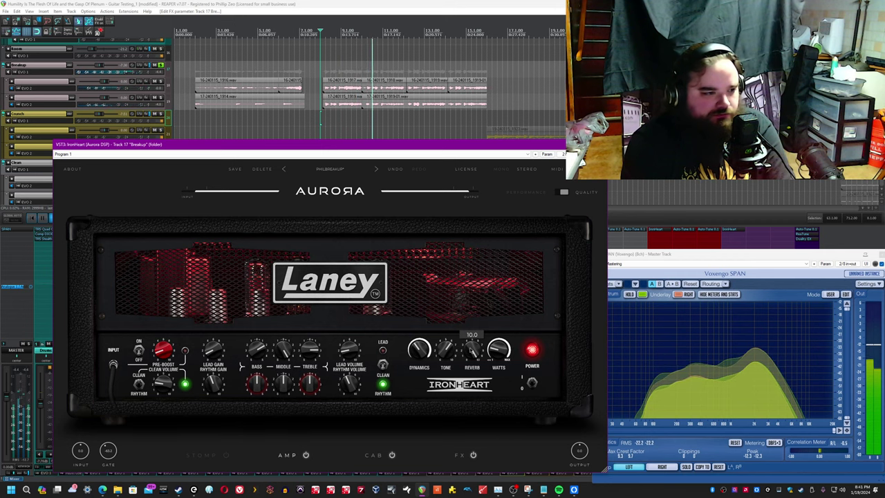
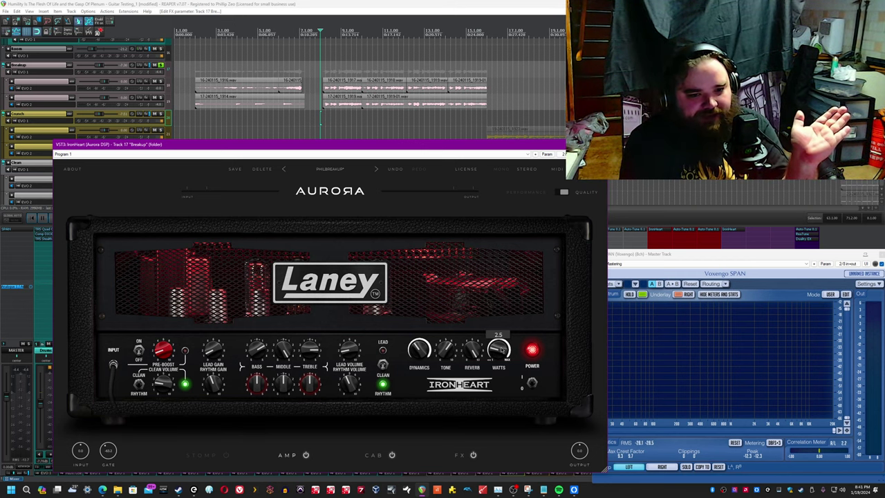
Step: Compare low and high Watts settings during guitar playback, ending at 10.0 with the plugin's output level reduced
key("space")
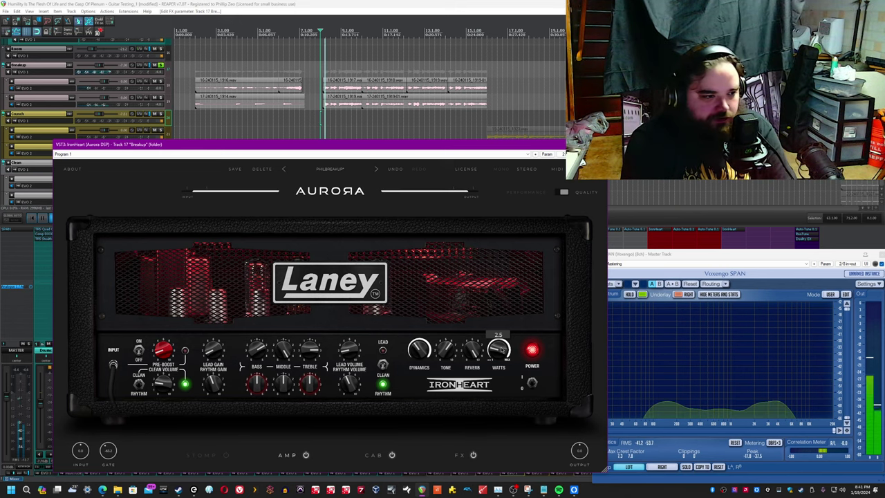
left_click_drag(501, 350, 502, 419)
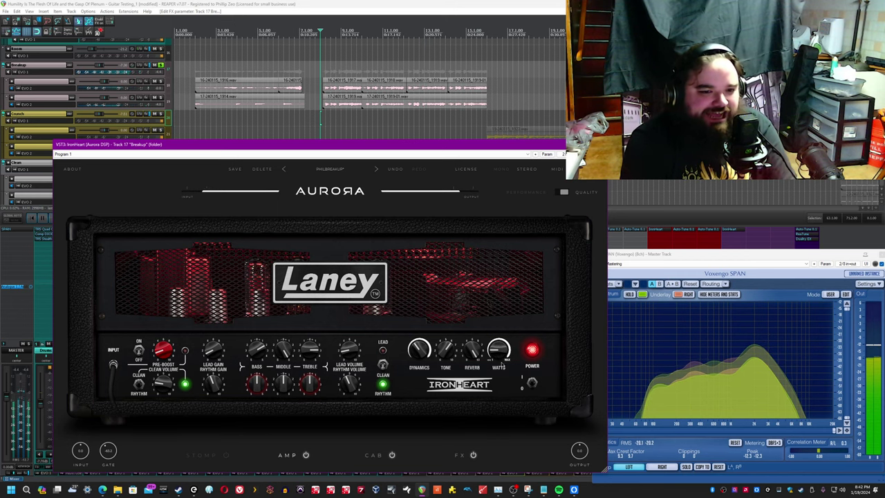
left_click_drag(501, 346, 503, 354)
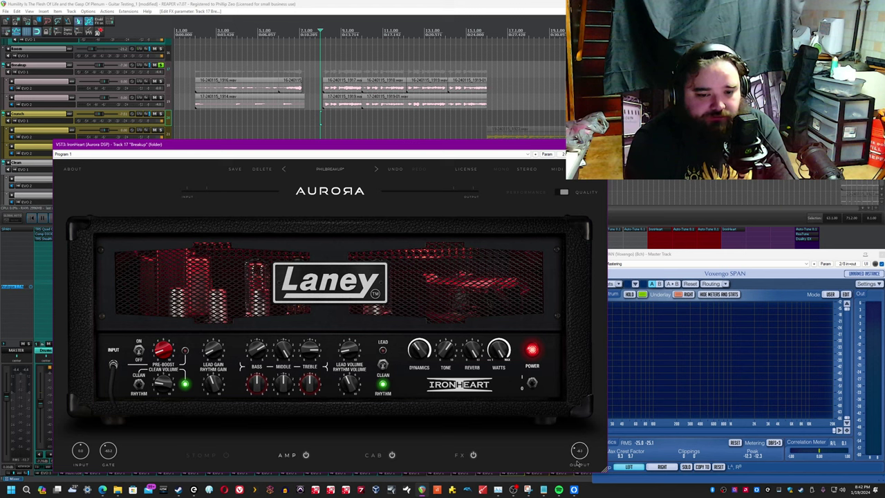
Step: Play the guitar section, lower the amp's Watts from maximum, and restore the output level to 0.0
key("space")
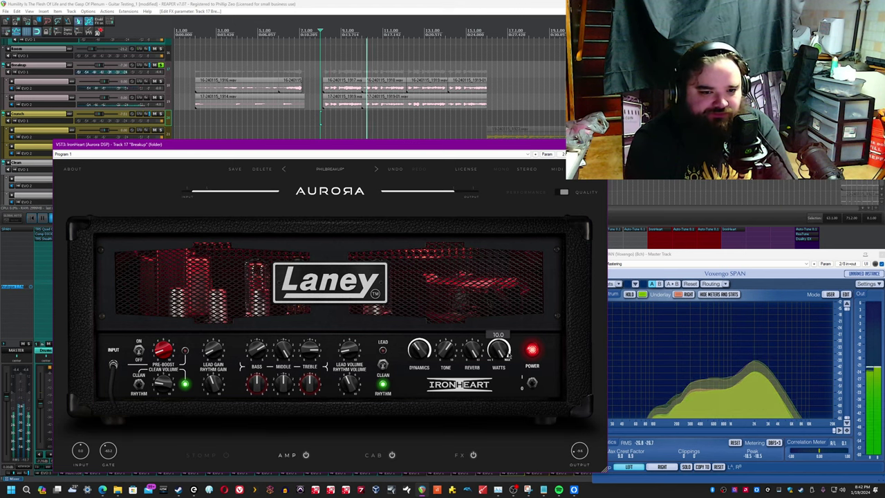
left_click_drag(500, 353, 502, 397)
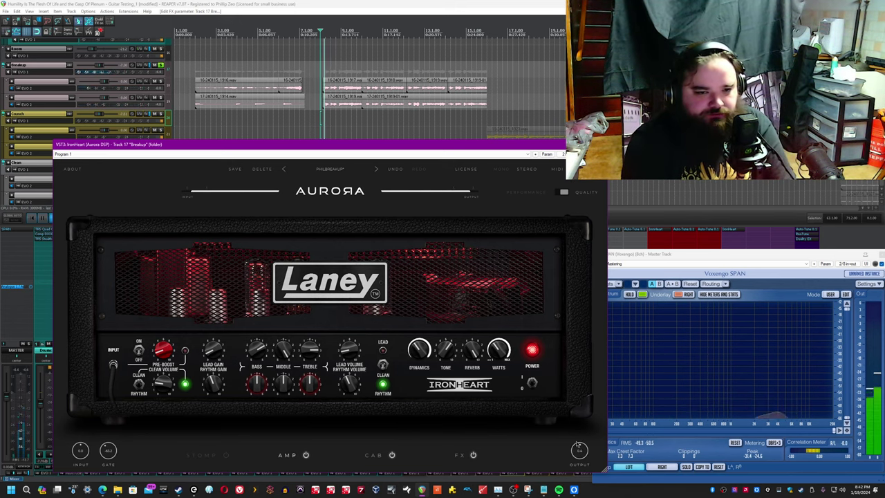
mouse_move(499, 352)
left_mouse_down()
mouse_move(495, 375)
mouse_move(496, 361)
left_mouse_up()
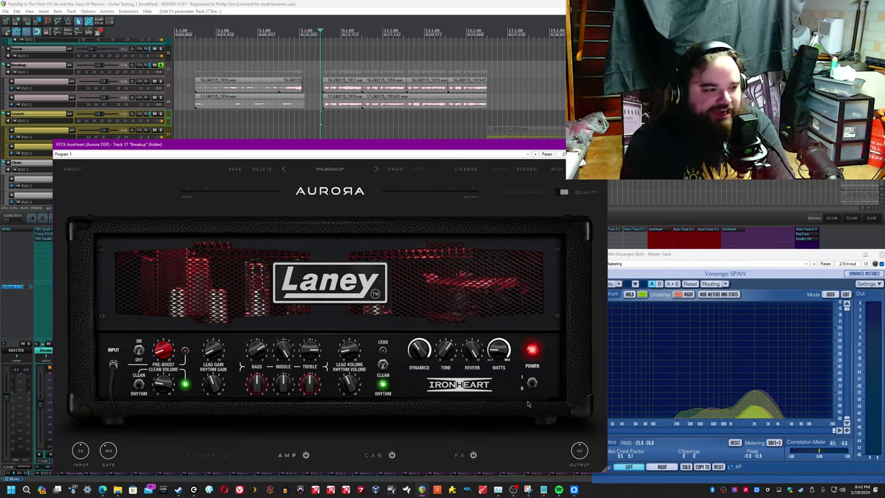
Step: Play the guitar section and switch the IronHeart head's Power switch off
left_click(320, 125)
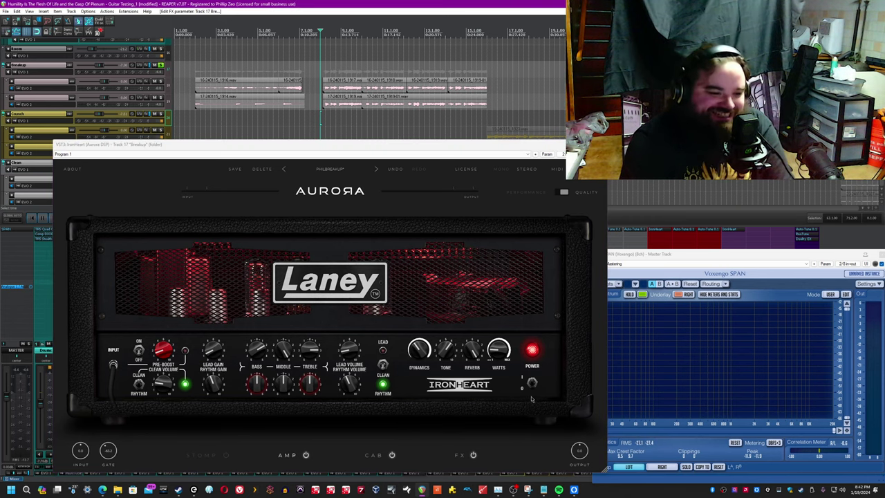
left_click(517, 406)
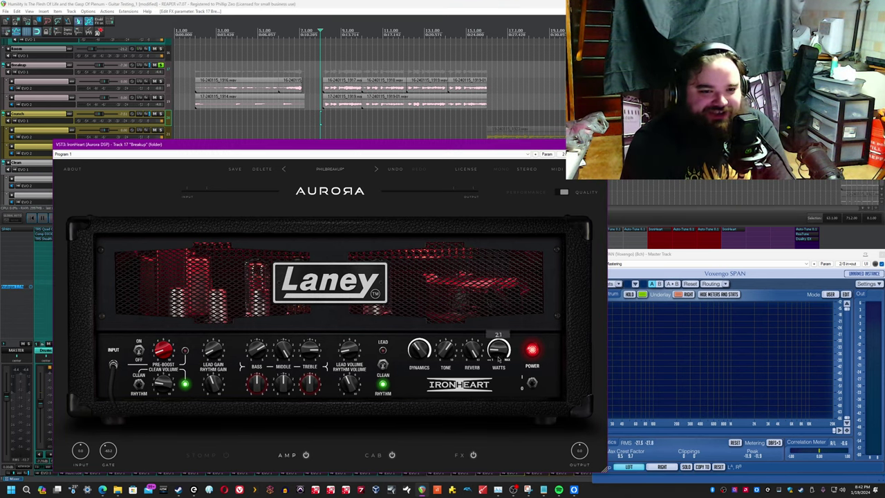
key("space")
left_click(533, 386)
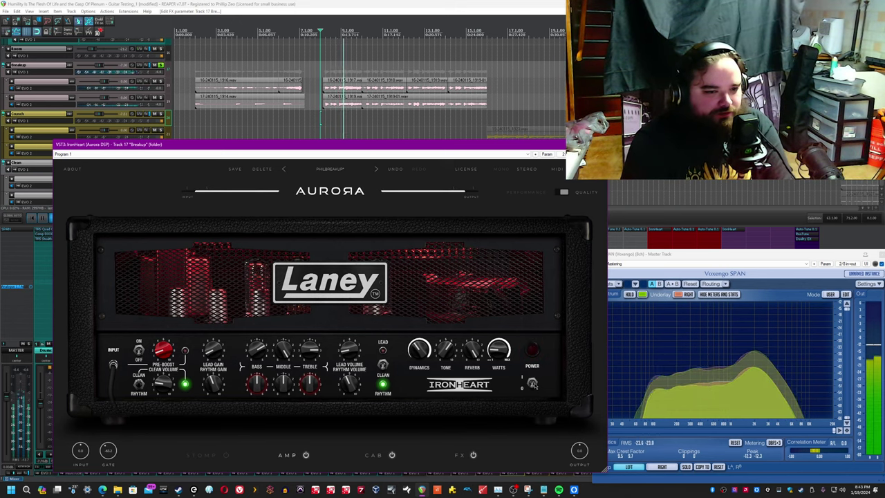
Step: Bypass and re-enable the plugin's amp section twice to compare the tone during playback, and stop the playback
left_click(306, 455)
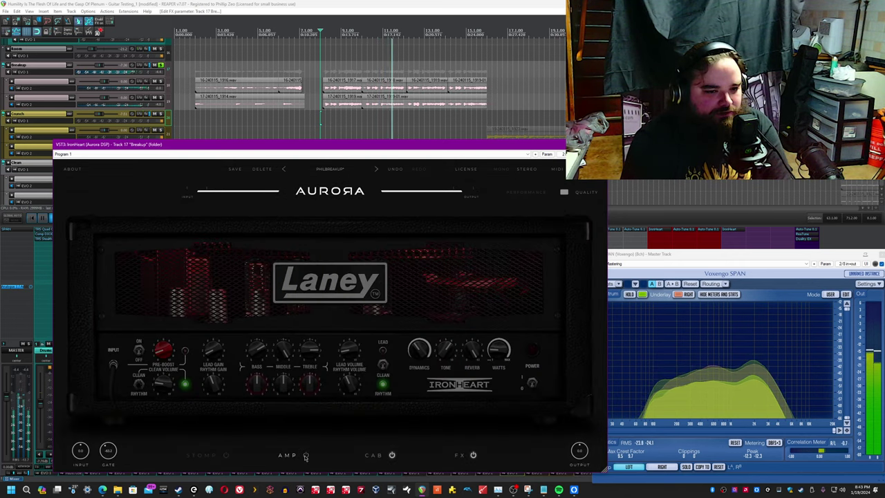
left_click(306, 455)
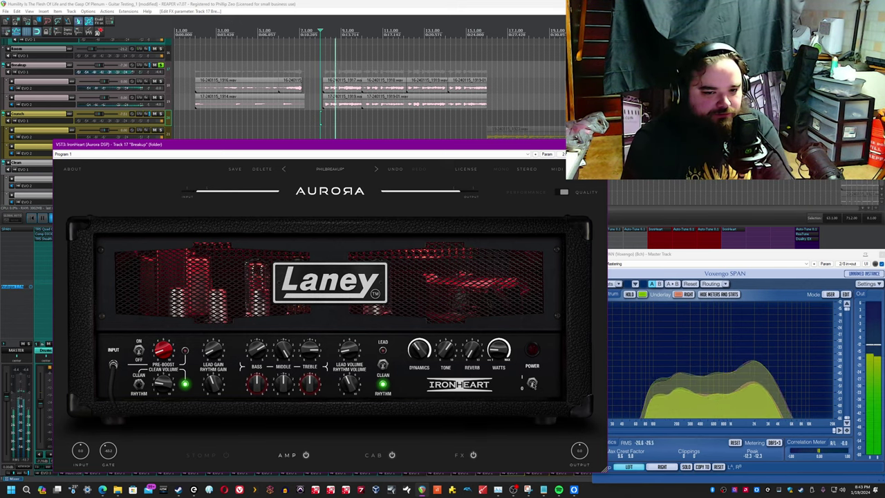
left_click(306, 455)
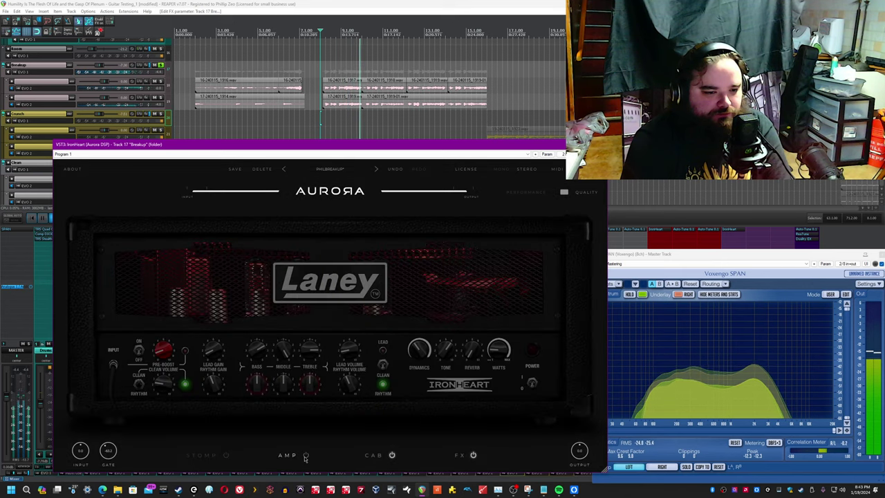
left_click(305, 455)
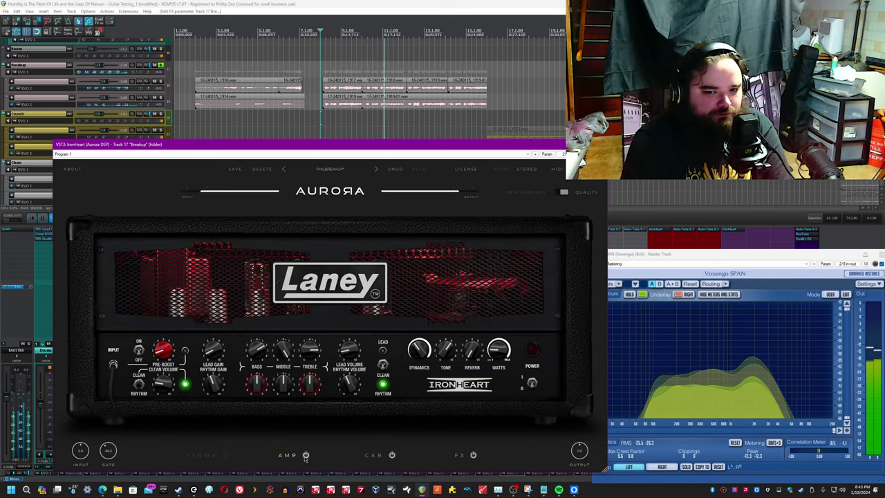
key("space")
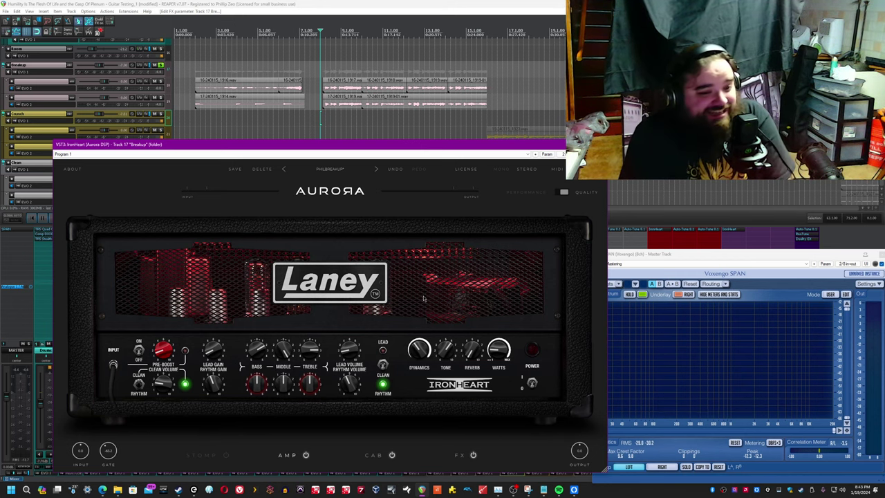
Step: Open the cab section and compare the LA 4x12 and GS 4x12 IRs by switching each off and back on during playback
mouse_move(245, 351)
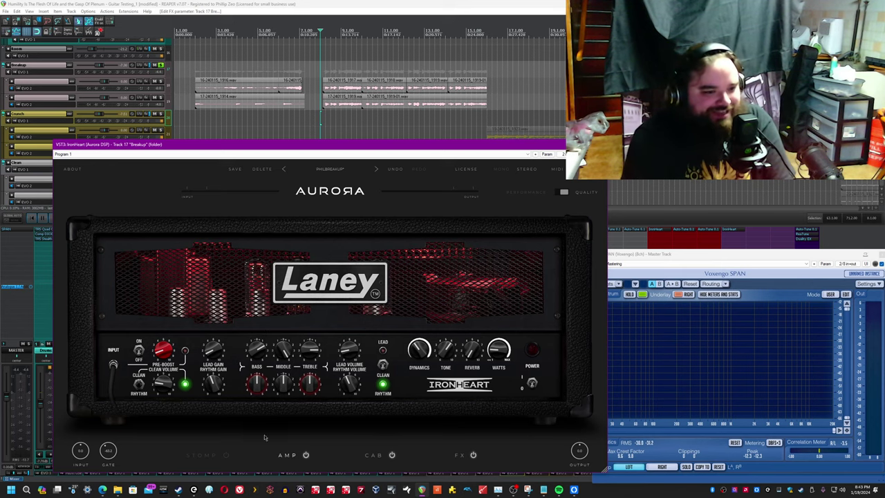
left_click(374, 454)
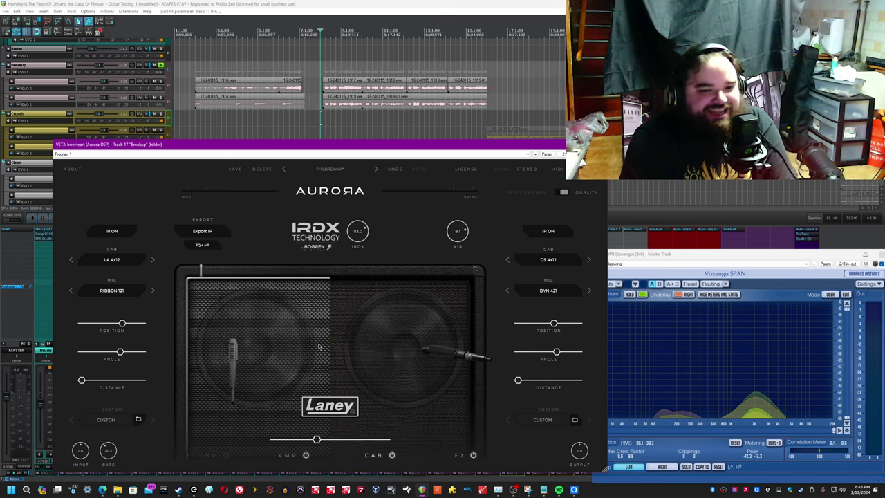
left_click(351, 8)
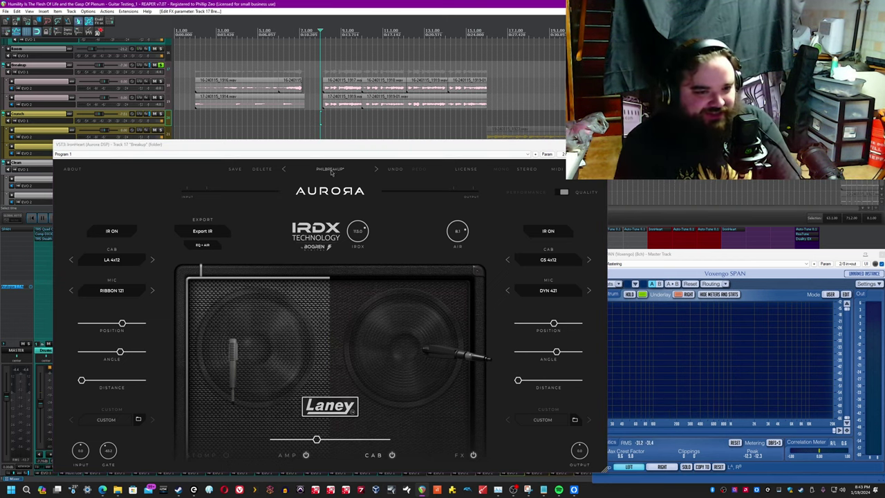
left_click(116, 257)
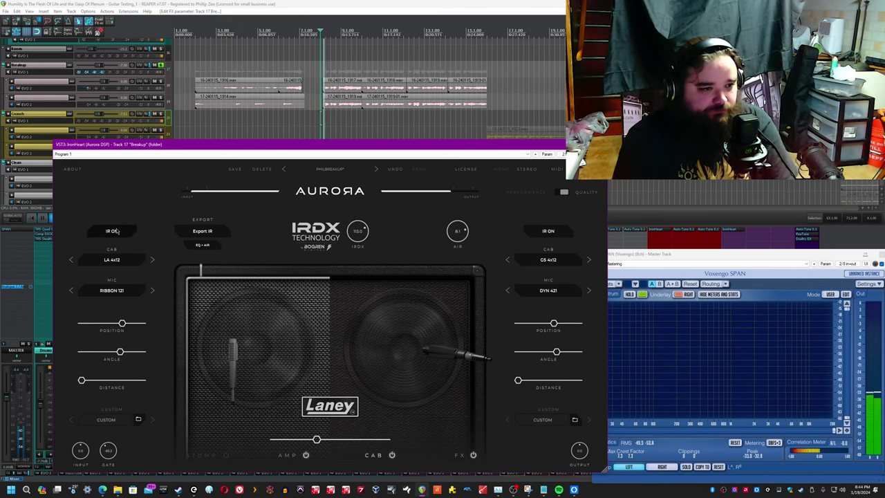
left_click(114, 233)
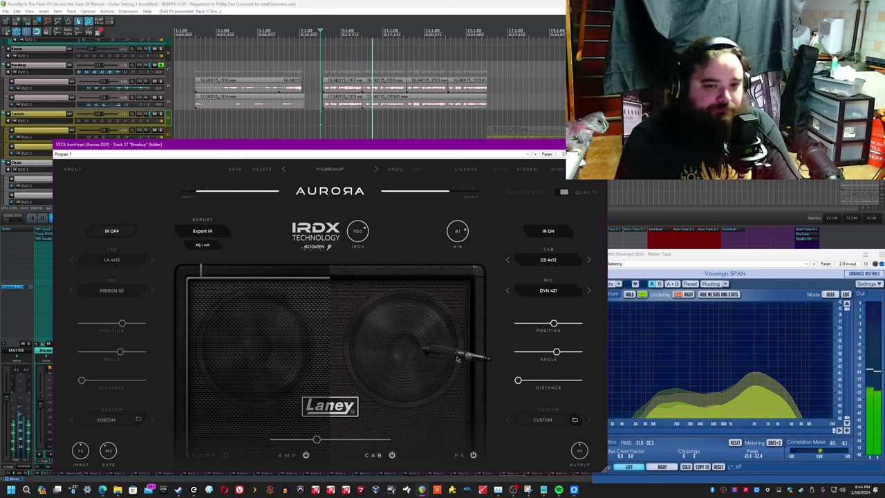
left_click(548, 232)
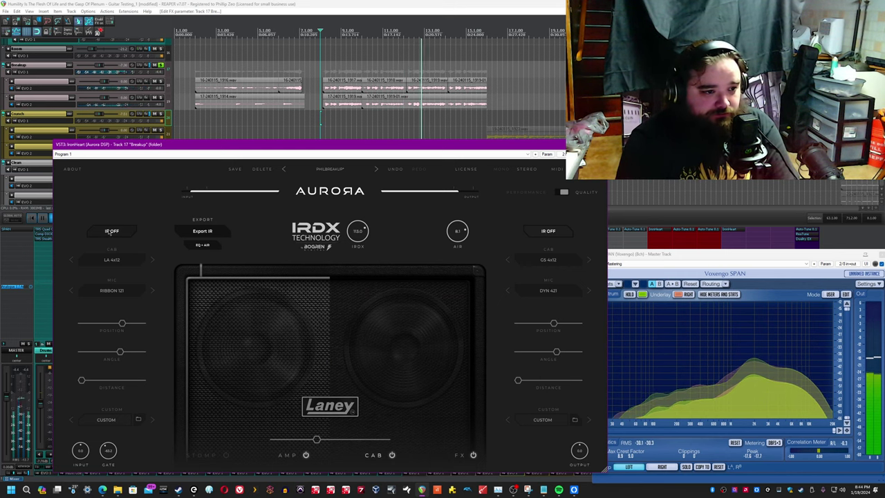
left_click(111, 231)
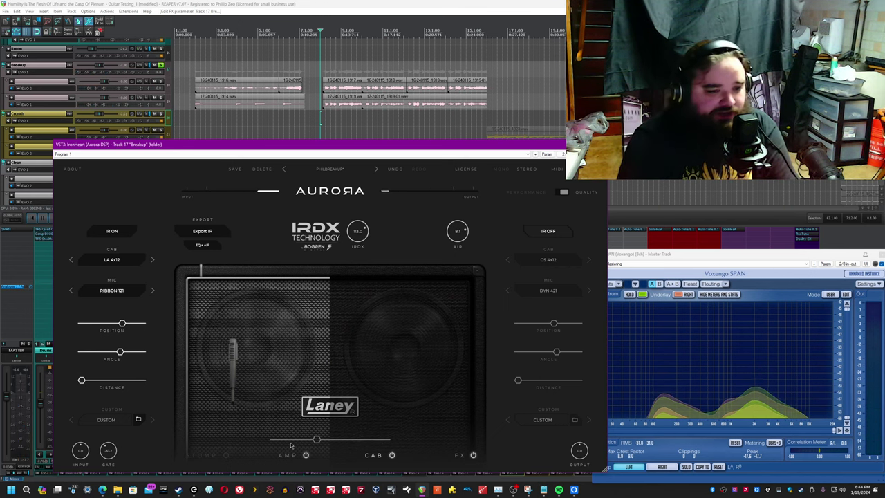
left_click(551, 232)
Step: Check the blend balance between the two cabs, and toggle the GS 4x12 IR off and back on
mouse_move(316, 439)
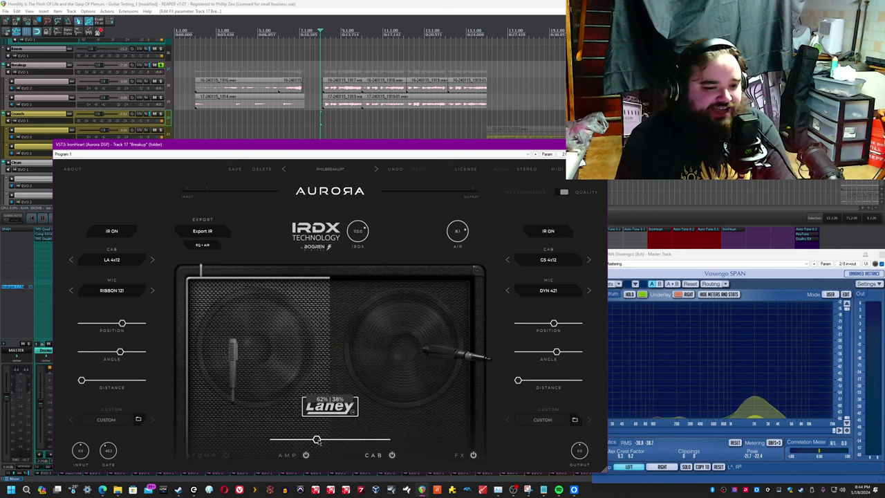
left_click(545, 231)
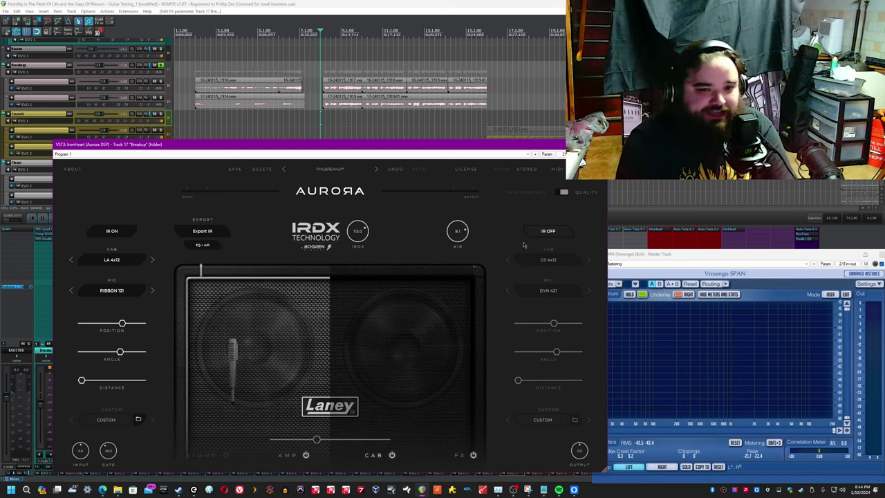
left_click(545, 230)
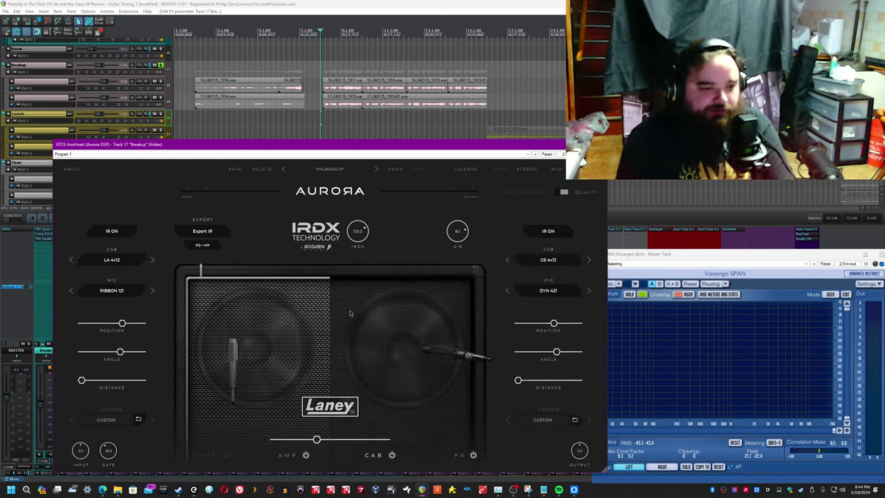
Step: Look through the cabinet choices of both IR slots, leaving LA 4x12 on the first and GS 4x12 on the second
left_click(118, 258)
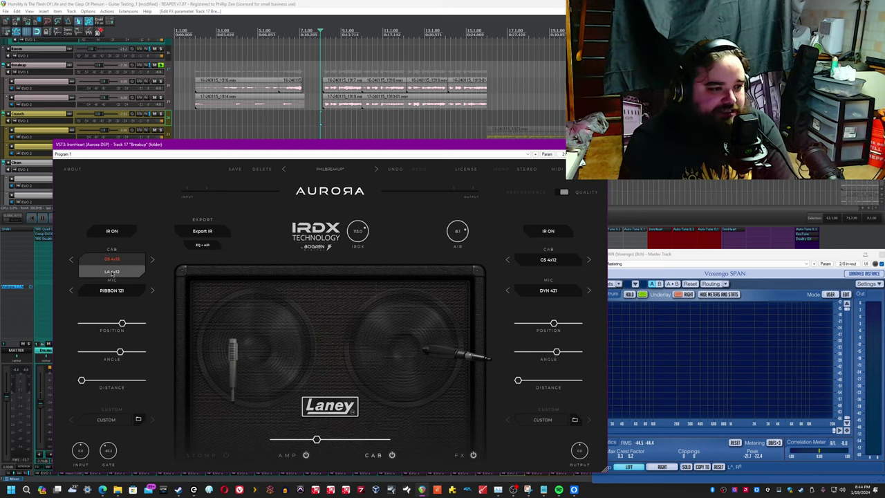
left_click(112, 272)
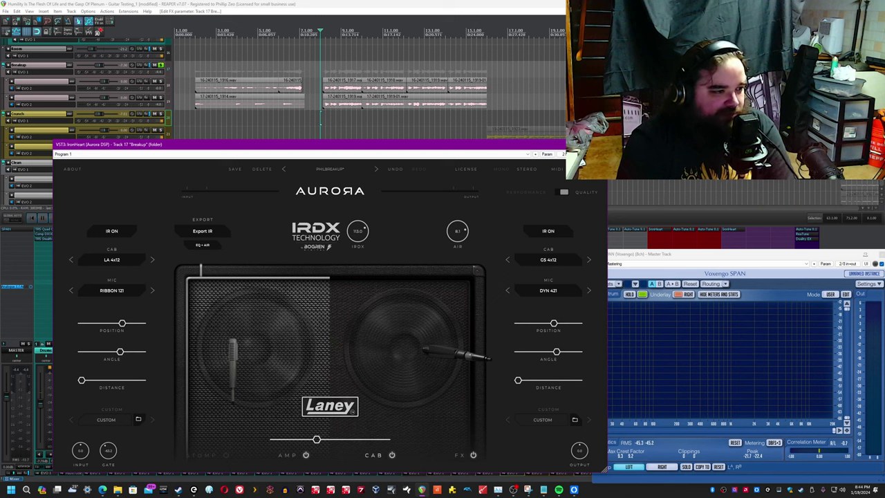
left_click(547, 260)
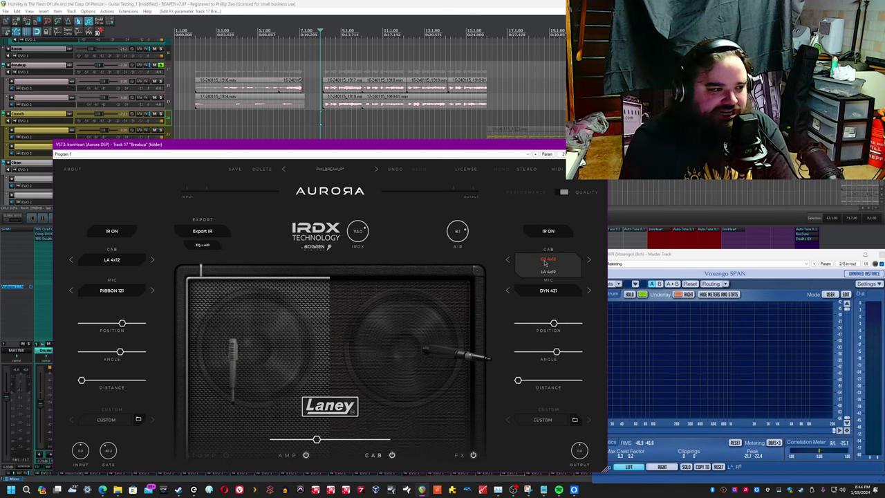
left_click(543, 260)
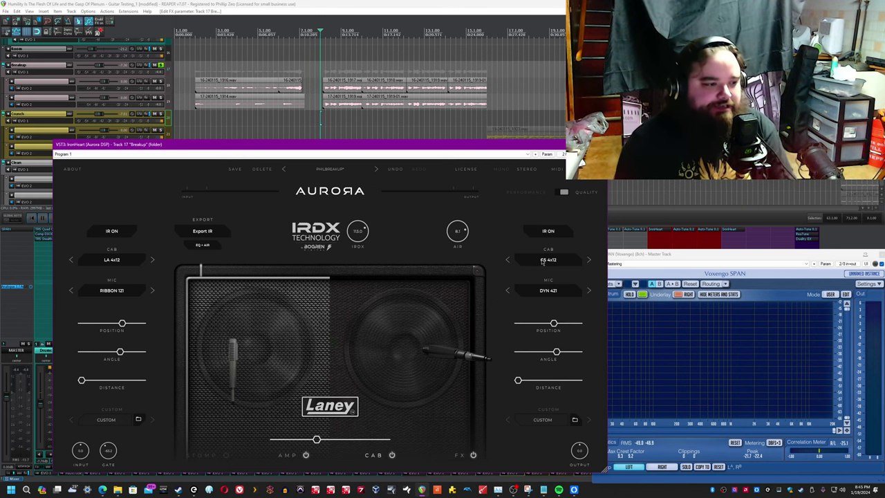
left_click(125, 261)
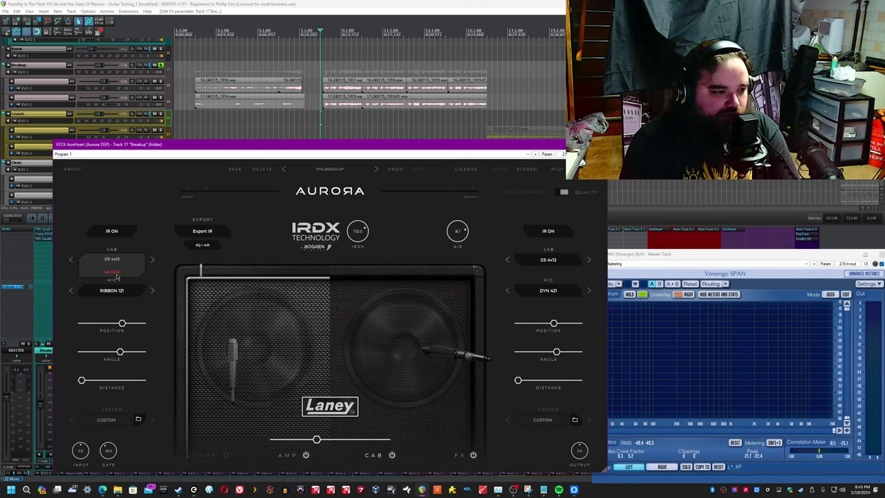
left_click(116, 275)
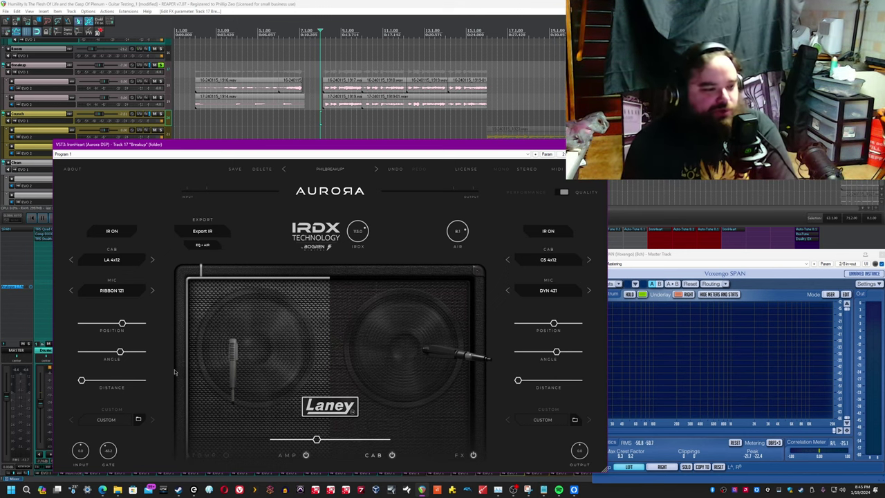
Step: Play the guitar section, turn the second IR off, and switch the first cab to GS 4x12 and back to LA 4x12
key("space")
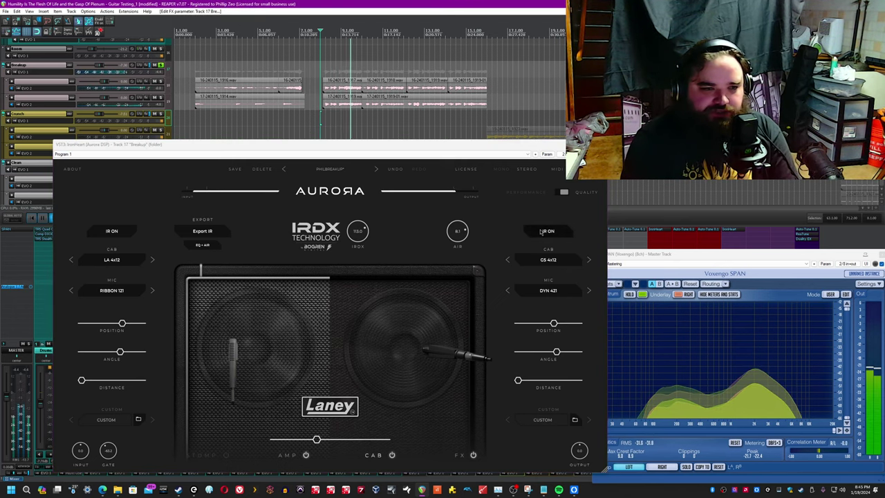
left_click(548, 232)
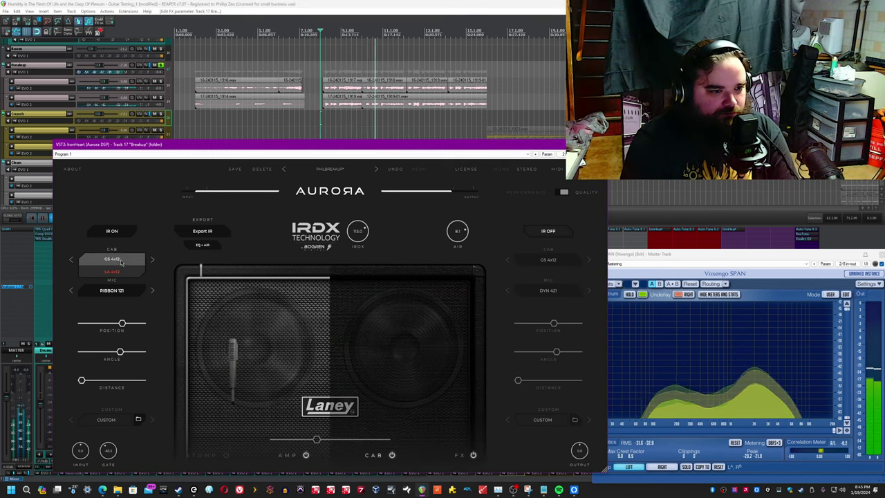
left_click(120, 260)
left_click(120, 260)
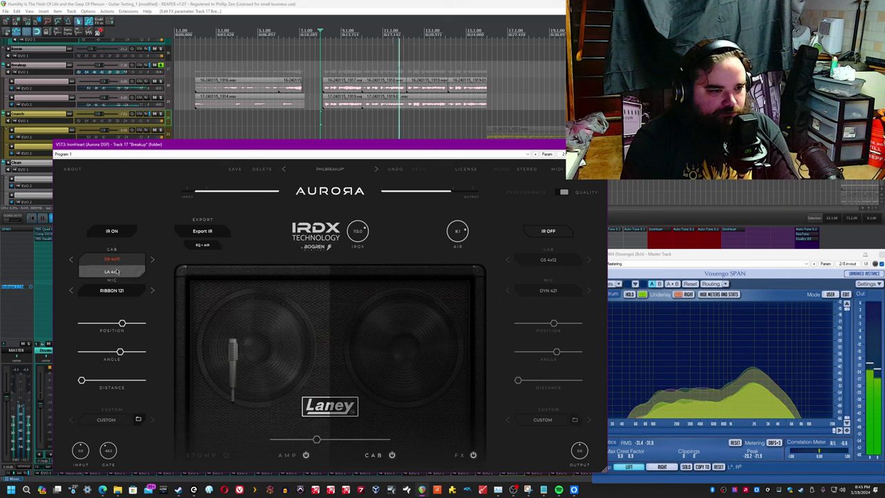
left_click(116, 272)
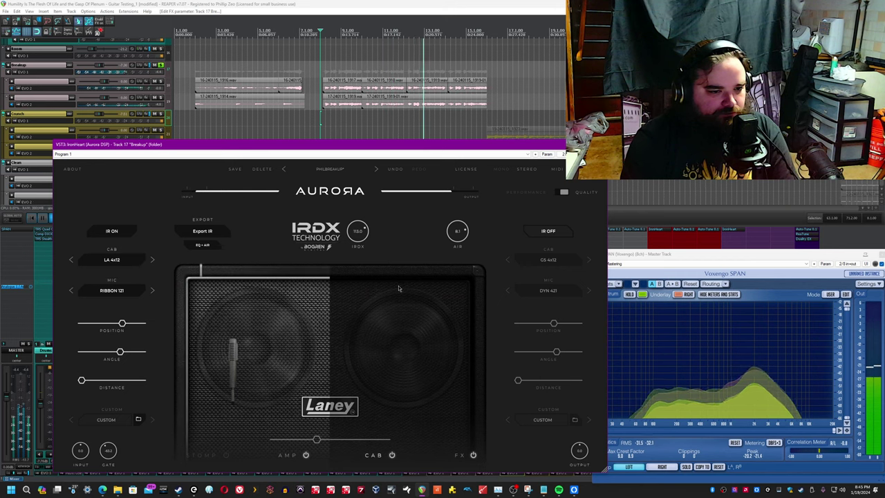
Step: Reselect LA 4x12 for the first IR slot, and change its cab to GS 4x12
left_click(119, 260)
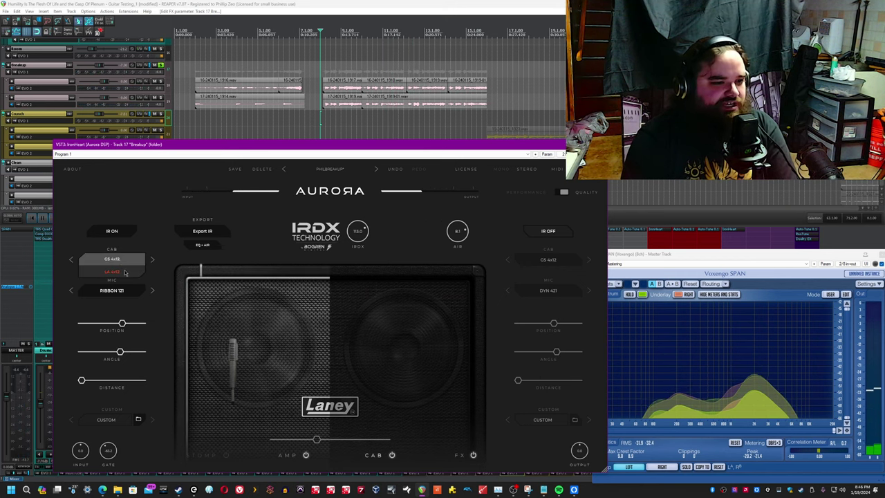
left_click(124, 274)
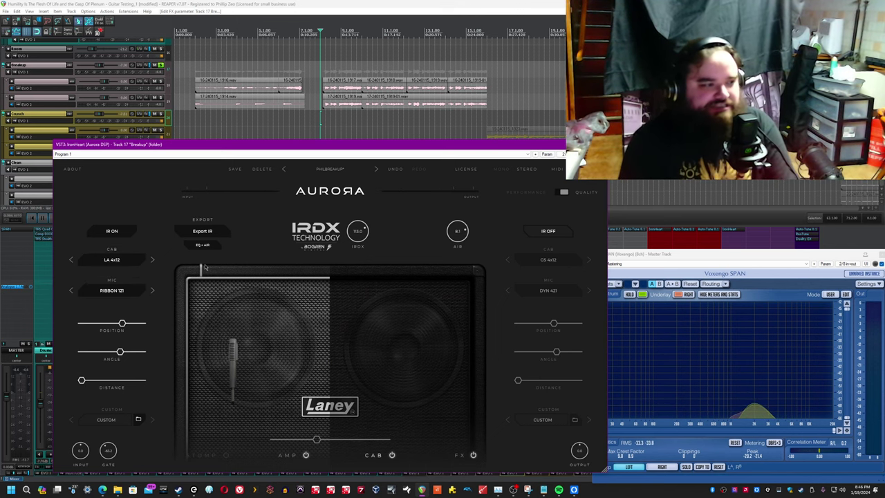
left_click(90, 260)
left_click(91, 265)
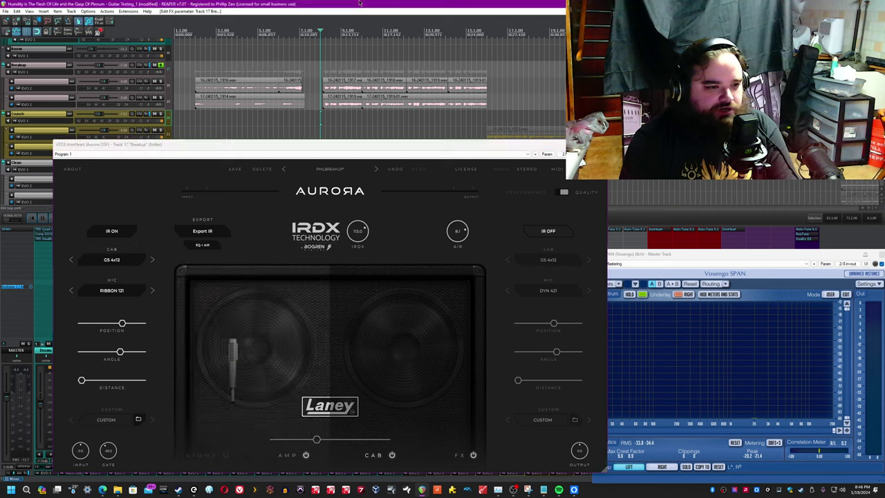
Step: Alternate the first IR slot's cab between LA 4x12 and GS 4x12, finish on LA 4x12, and turn the second IR on
left_click(109, 262)
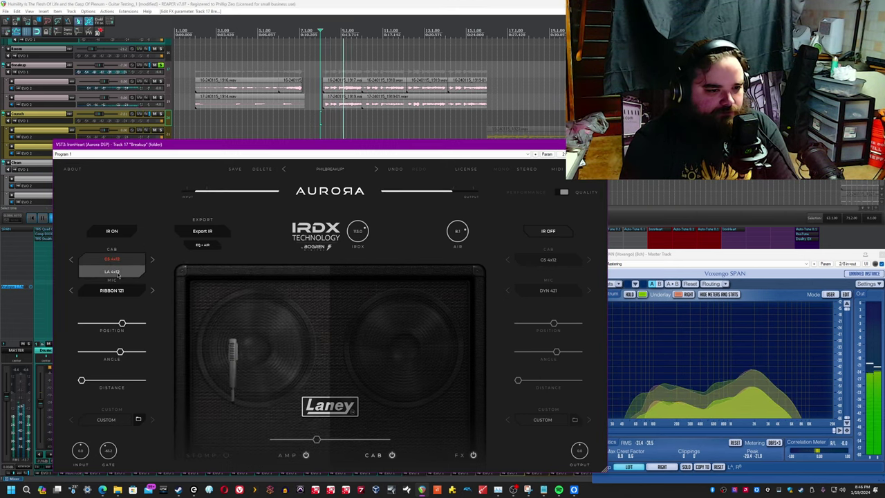
left_click(113, 272)
left_click(121, 260)
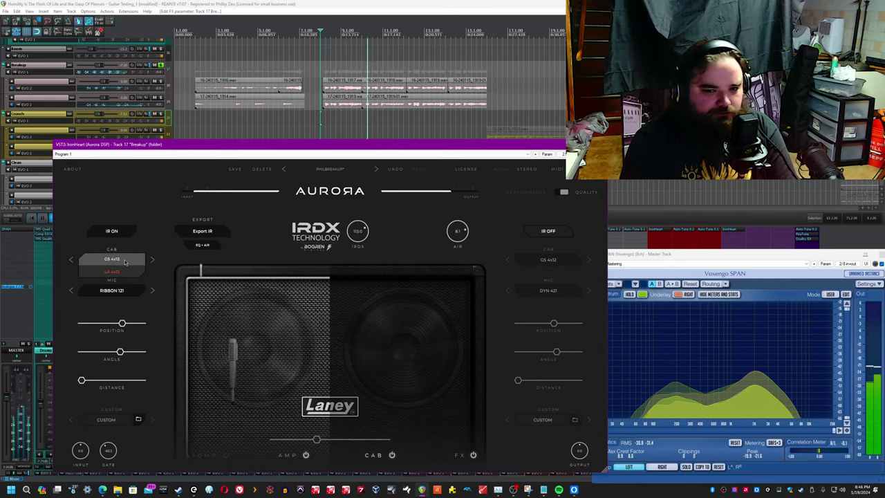
left_click(122, 265)
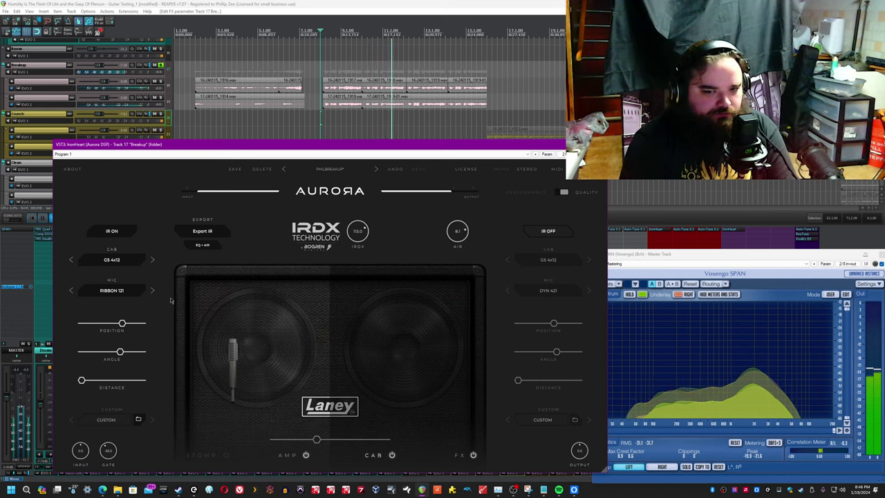
left_click(133, 263)
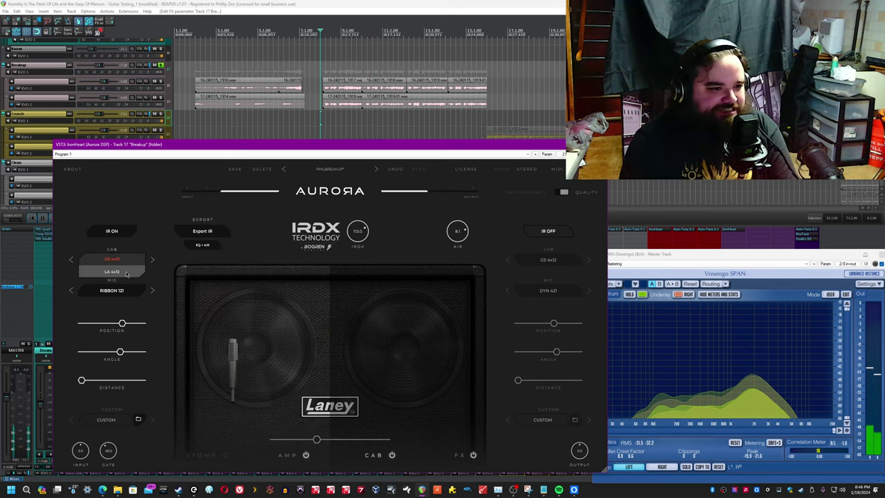
left_click(126, 273)
left_click(537, 232)
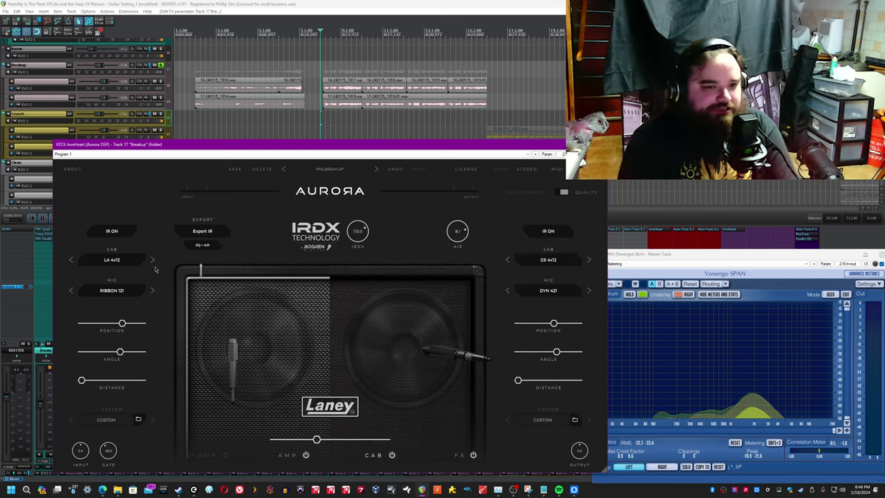
Step: Play the guitar section and audition the first cab's mics in turn: DYN 421, RIBBON 121, DYN 57 and TUBE 47
left_click(110, 293)
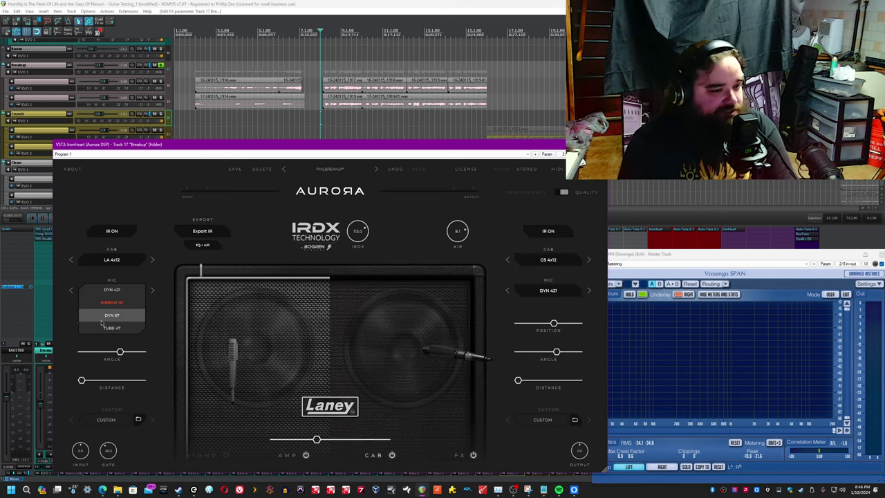
left_click(112, 289)
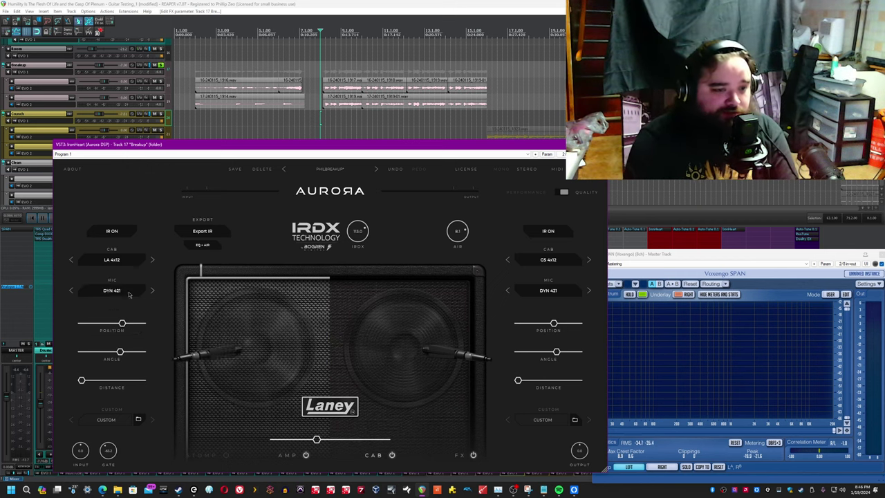
key("space")
left_click(152, 290)
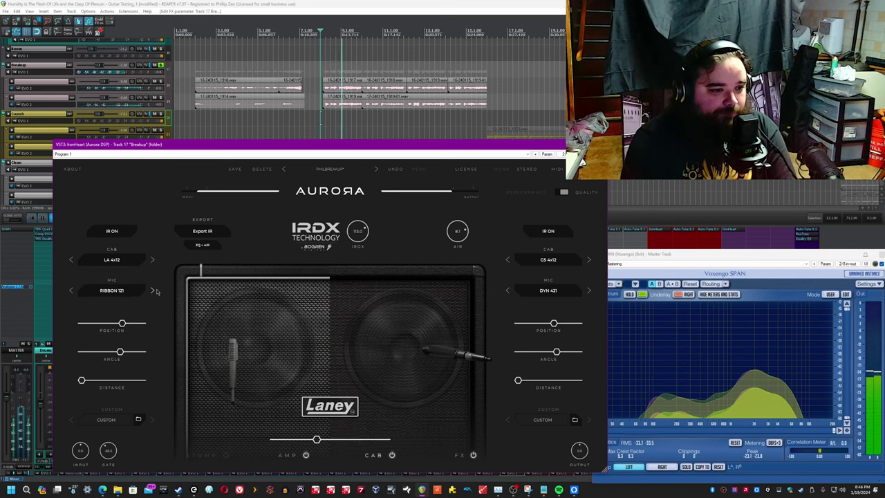
left_click(153, 291)
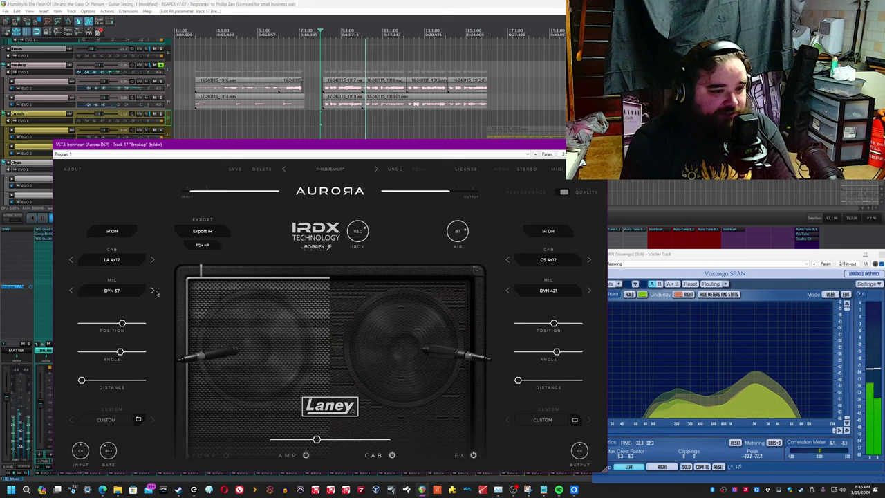
left_click(153, 290)
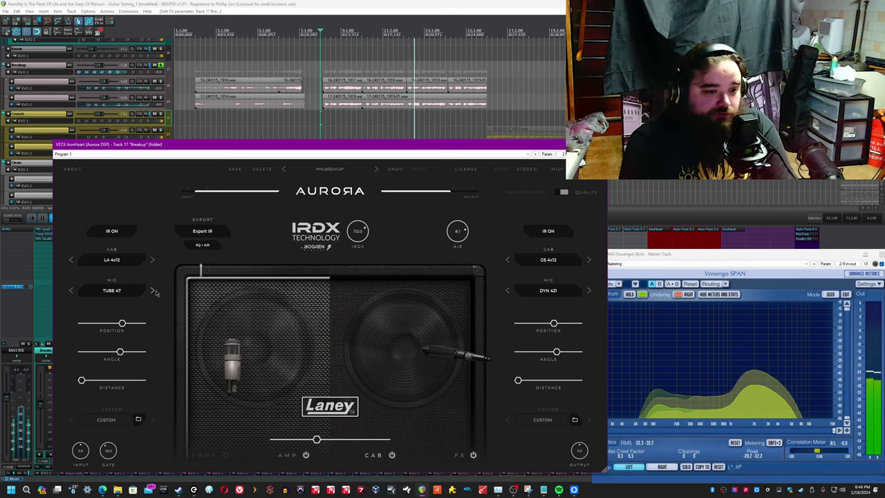
Step: Return the first cab's mic to DYN 421, and step through the mics to DYN 57
left_click(115, 291)
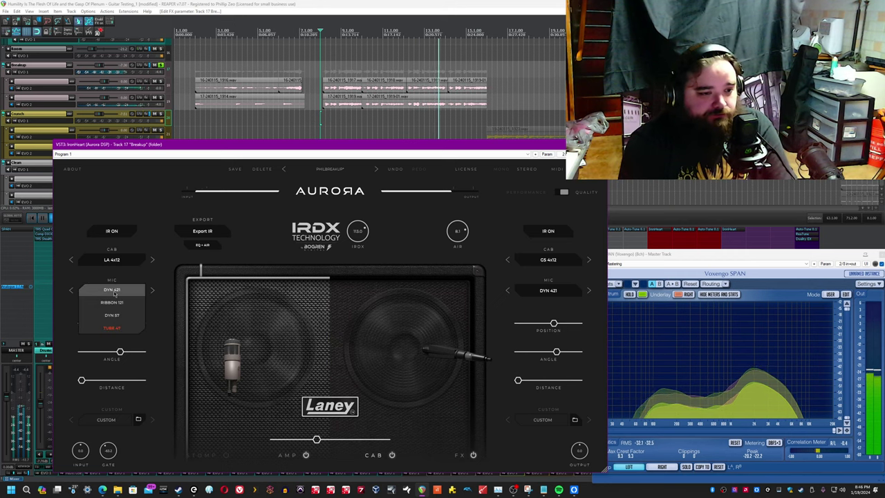
left_click(123, 299)
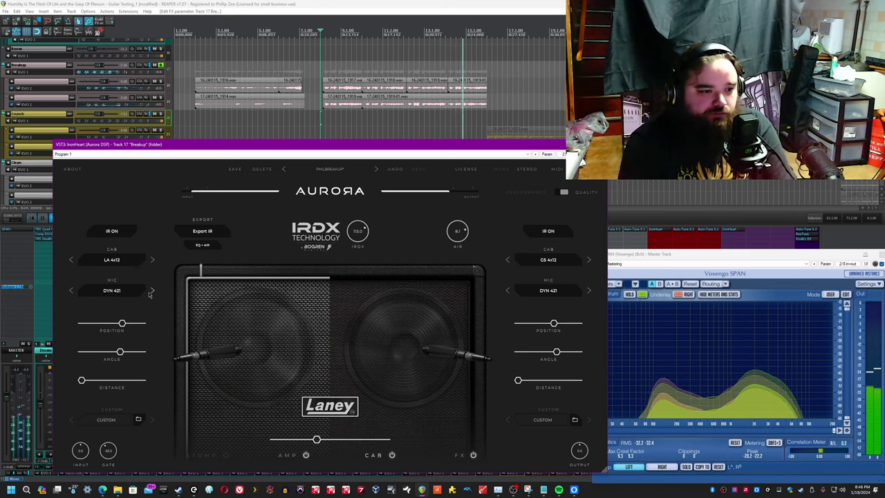
left_click(152, 293)
left_click(152, 291)
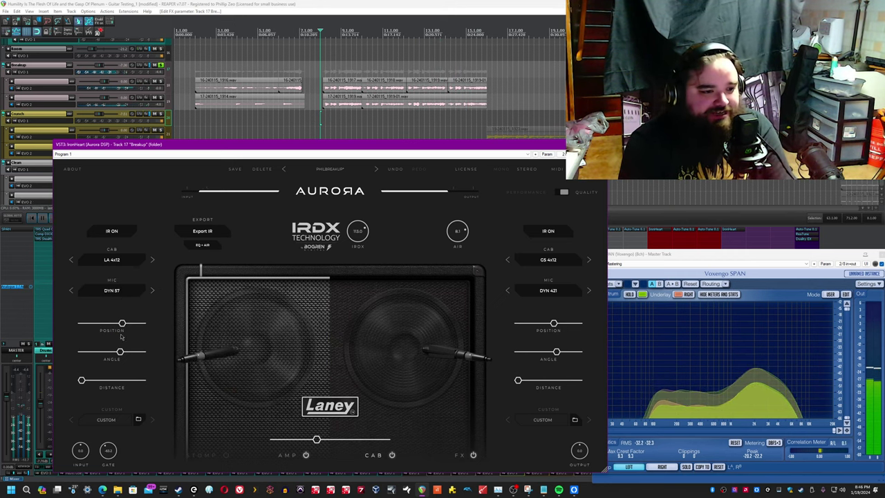
Step: Shift the first mic's position close to the speaker's center, pull it slightly away from the cab, and start playback
left_click_drag(122, 323, 258, 348)
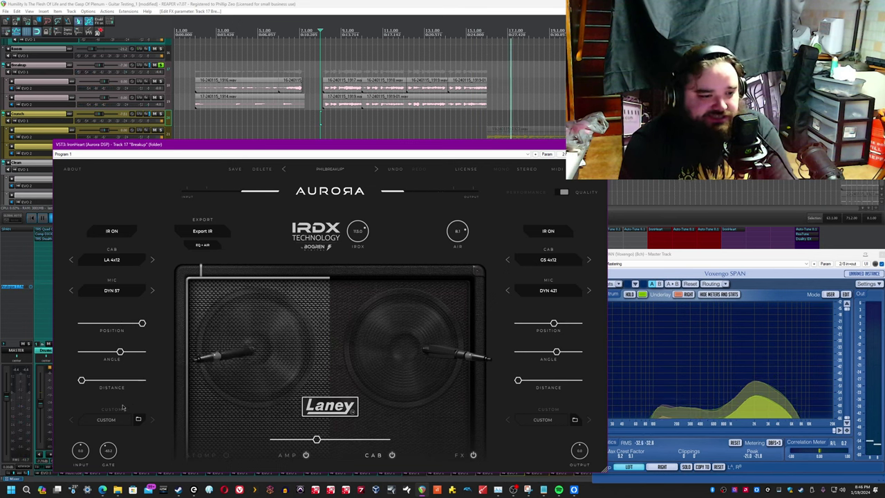
mouse_move(82, 382)
left_mouse_down()
mouse_move(134, 384)
mouse_move(89, 383)
left_mouse_up()
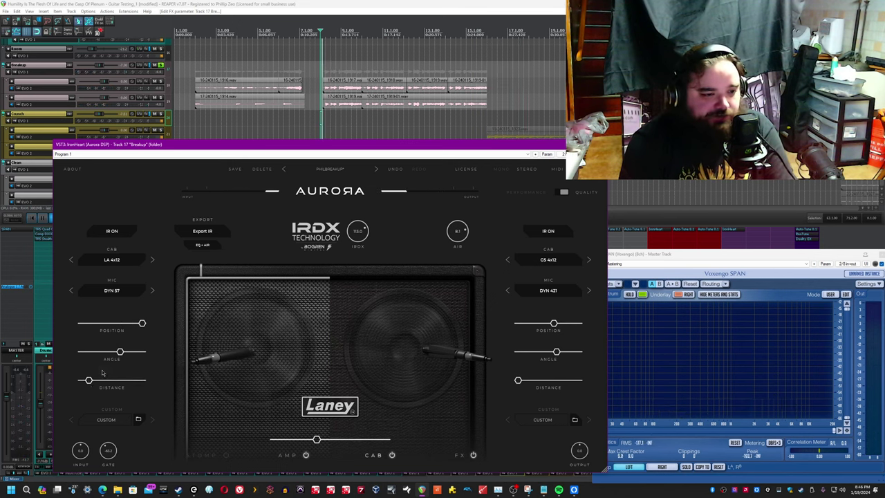
key("space")
Step: Set the first mic's angle to its minimum and reposition the mic between the speaker's edge and center
left_click_drag(119, 356, 77, 357)
left_click_drag(243, 358, 226, 347)
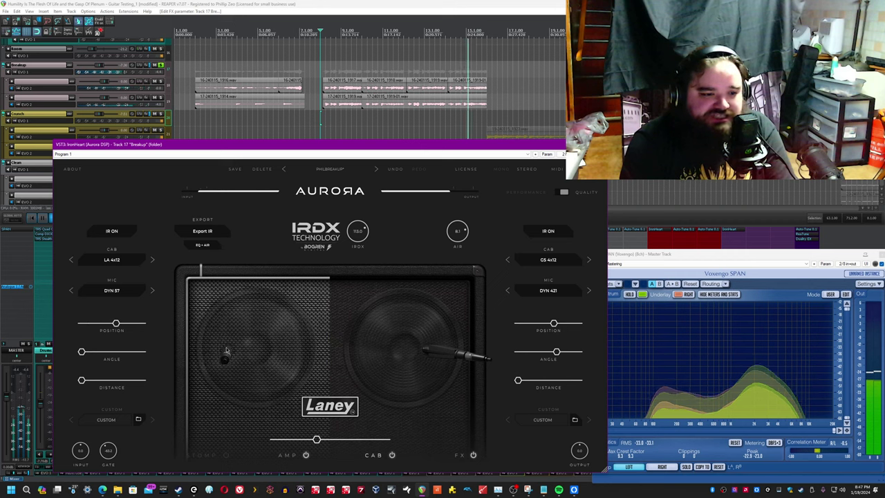
left_click(341, 2)
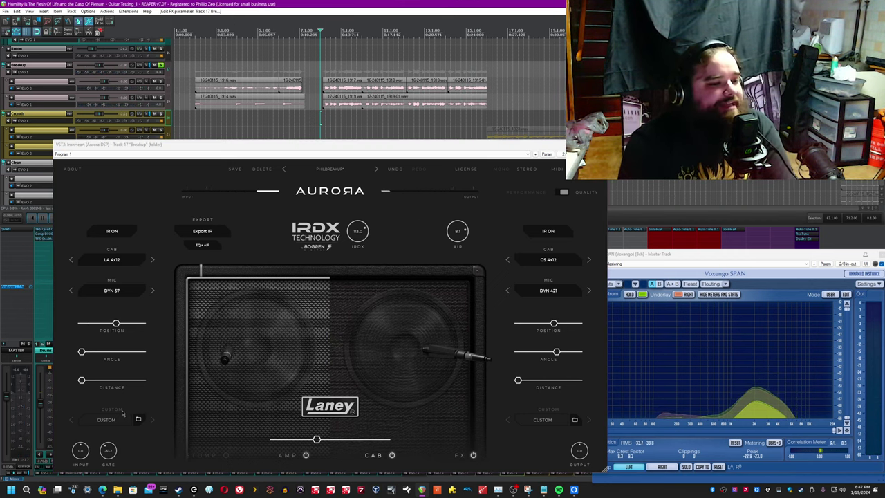
mouse_move(126, 386)
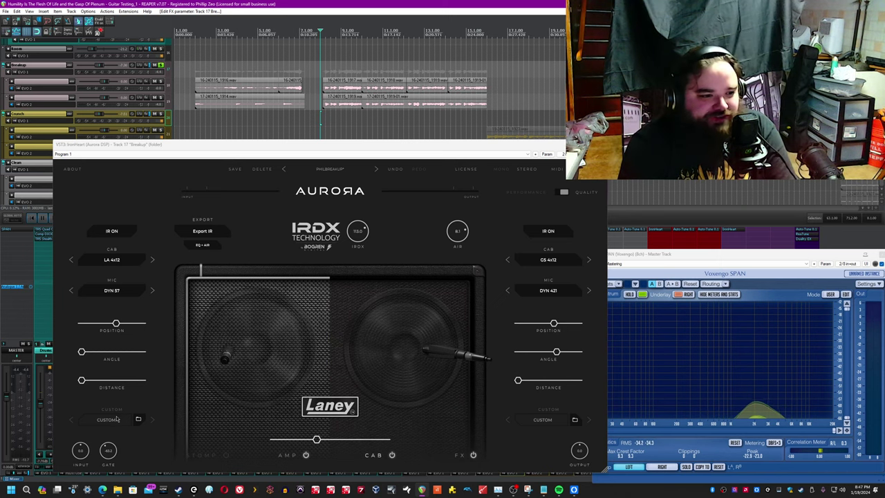
left_click(179, 396)
mouse_move(231, 354)
left_mouse_down()
mouse_move(241, 340)
mouse_move(235, 346)
left_mouse_up()
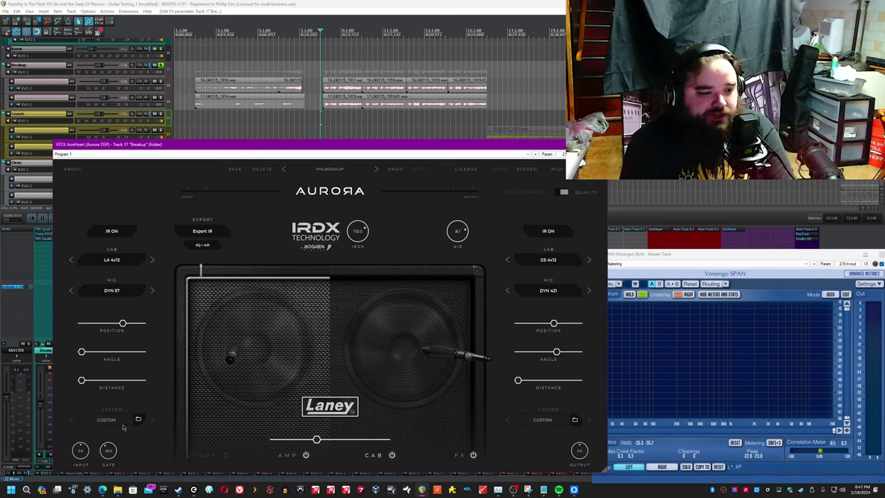
Step: Load the custom IR SC-Sigma...-44-Dark into the first IR slot
left_click(138, 419)
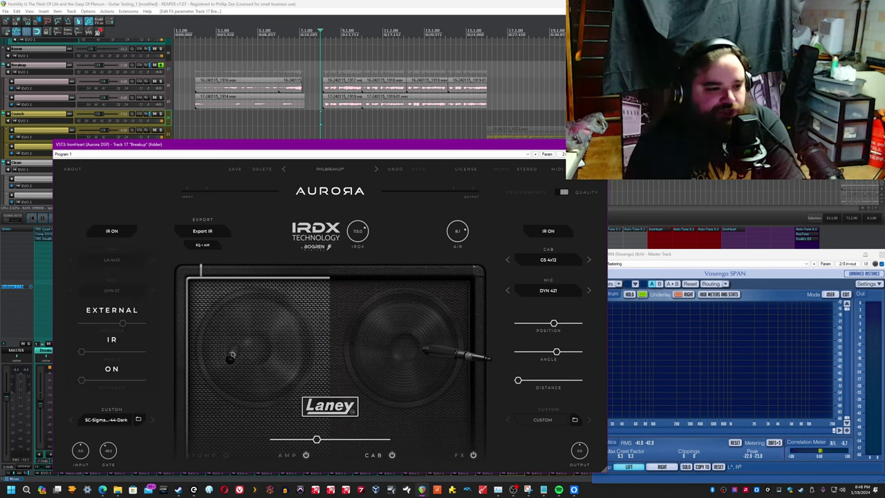
left_click(282, 4)
mouse_move(319, 440)
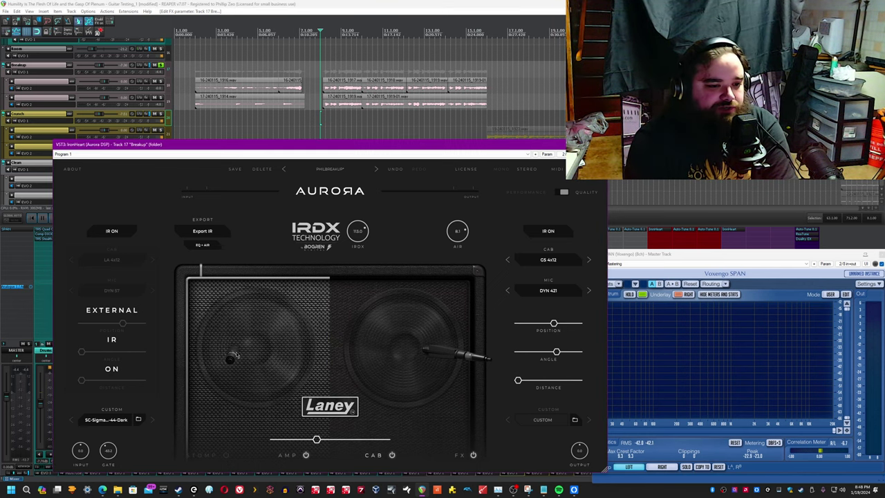
Step: Play the section while toggling the custom IR against the built-in cab, switching the second IR off and back on
left_click(112, 422)
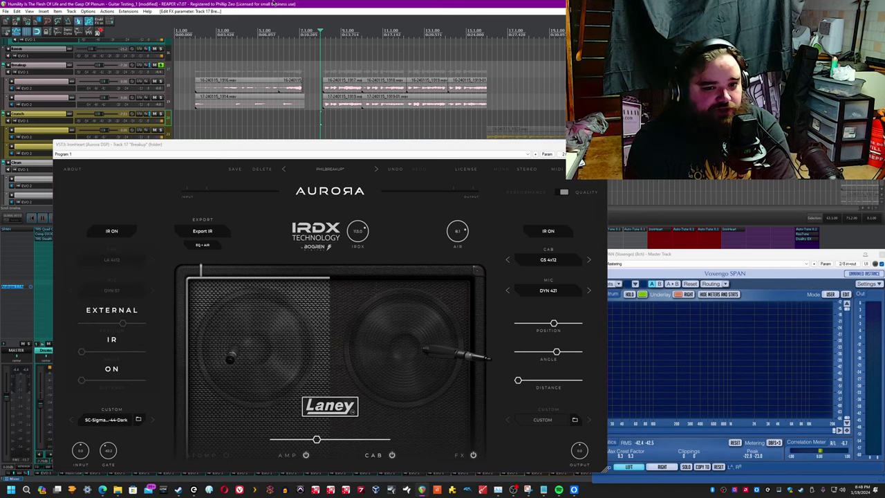
key("space")
left_click(111, 425)
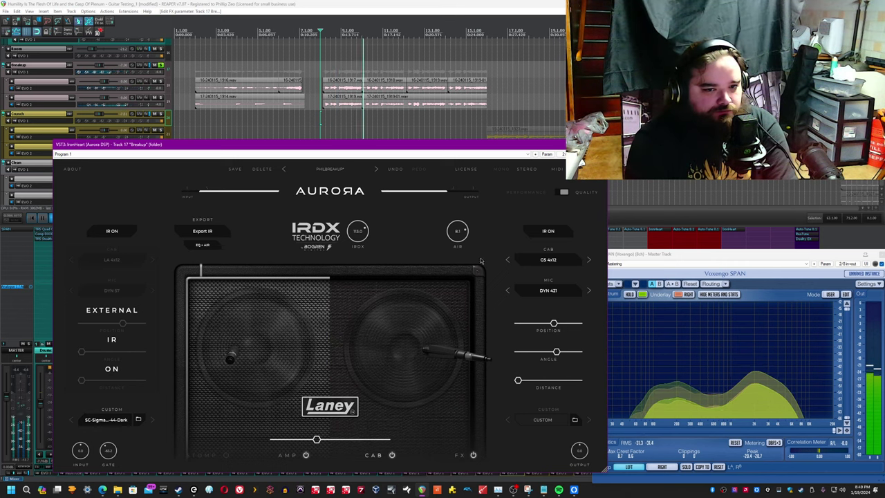
left_click(548, 230)
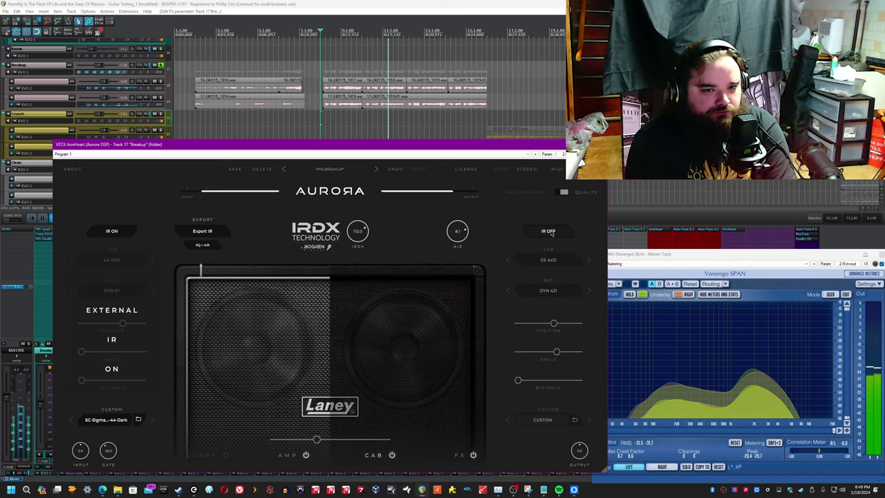
left_click(112, 422)
left_click(112, 423)
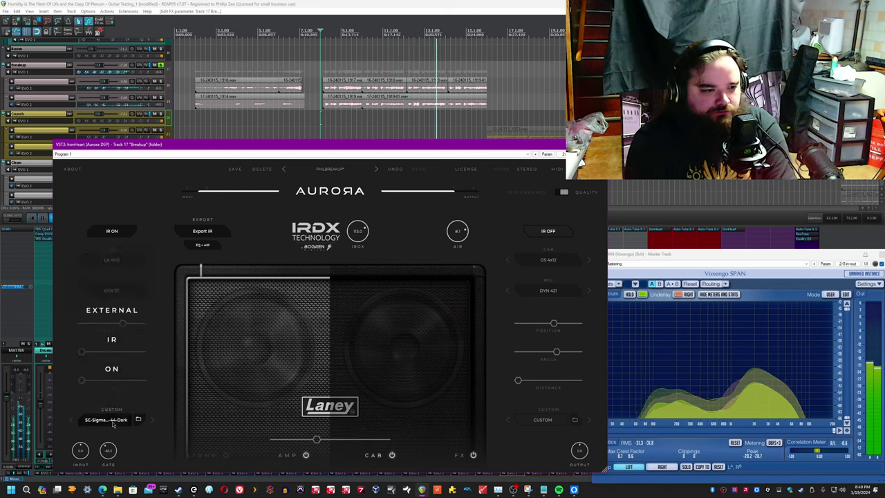
left_click(551, 233)
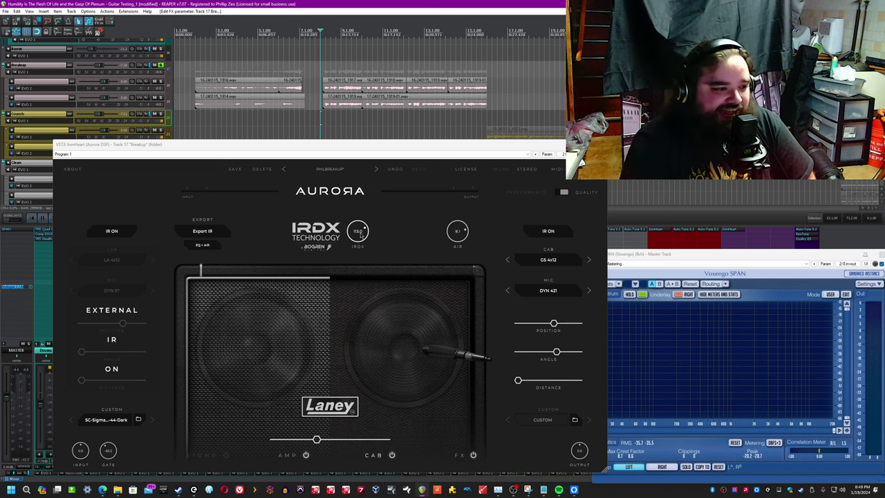
Step: Play the section while sweeping IRDX between 150.0 and 0.0, and settle it at 110.0
left_click(320, 237)
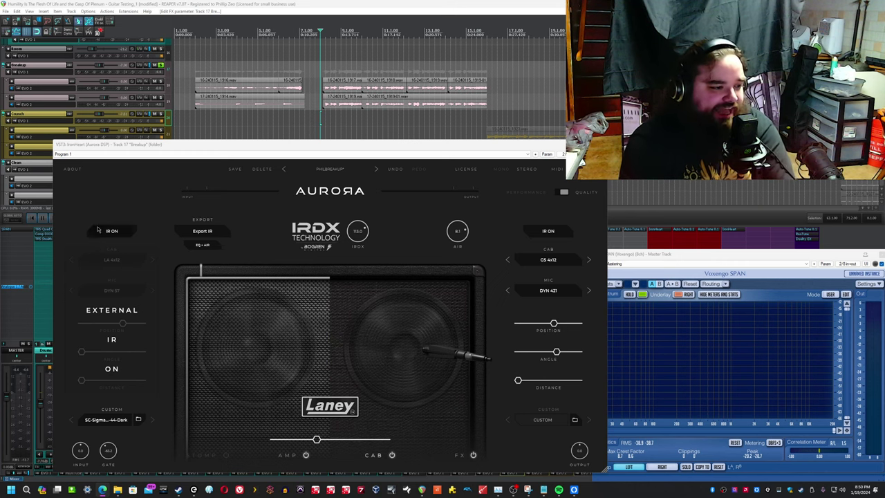
left_click(323, 3)
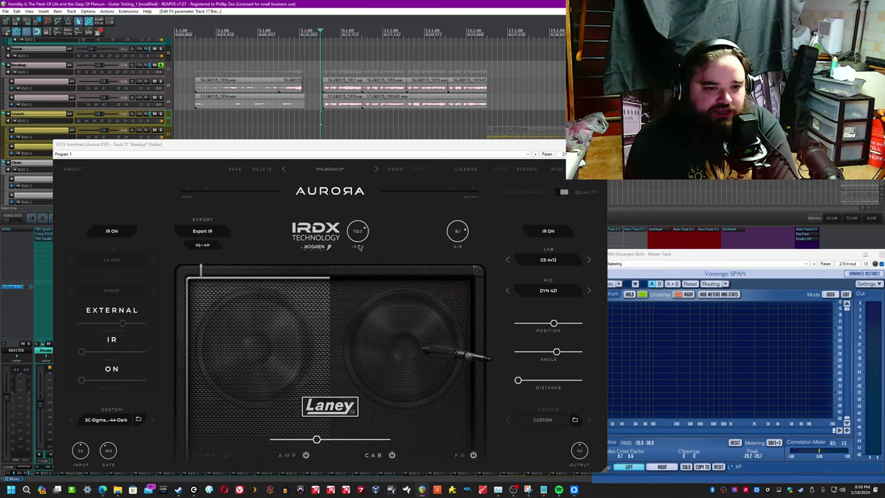
key("space")
left_click(361, 213)
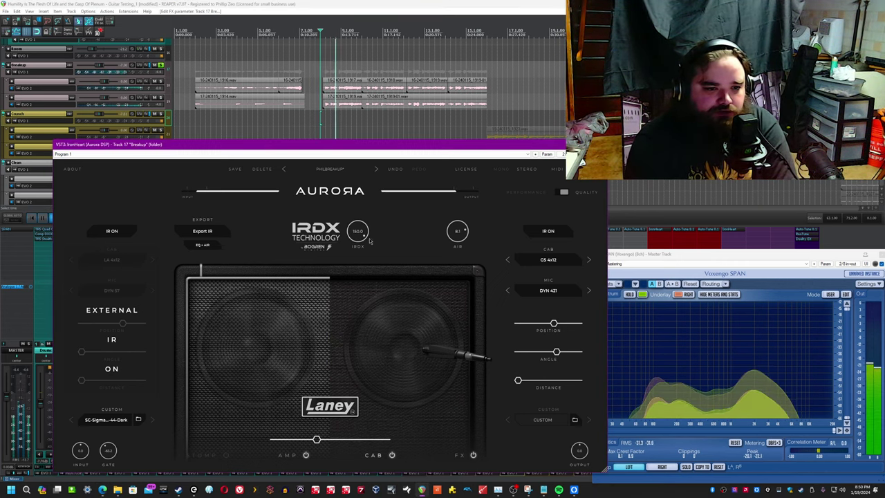
left_click_drag(359, 232, 378, 470)
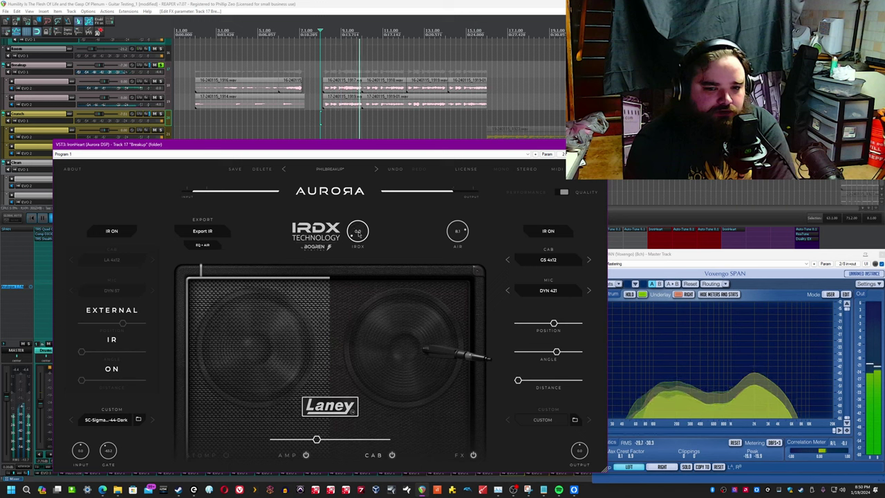
left_click_drag(358, 234, 365, 135)
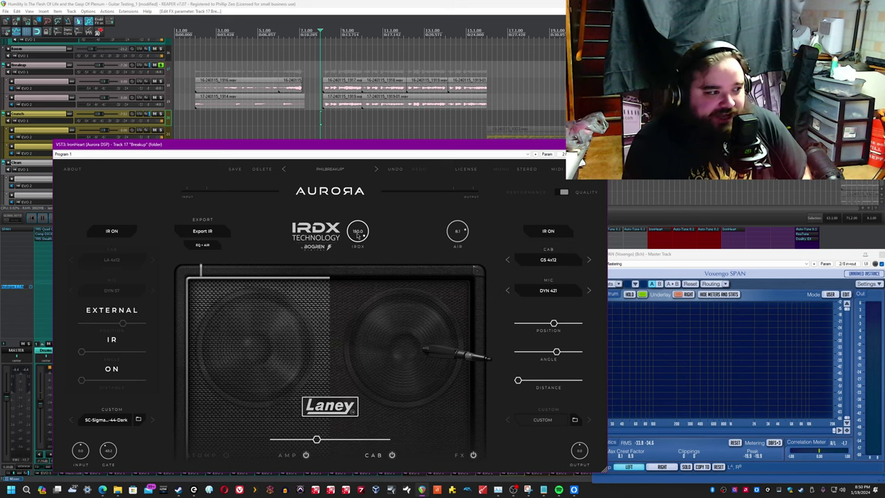
left_click_drag(359, 258, 359, 258)
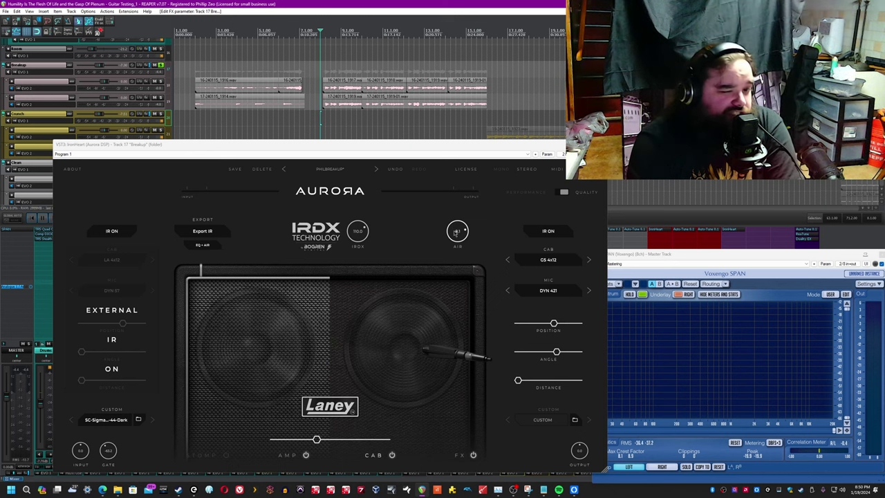
Step: Raise Air to 10.0 during playback, and lower it to 3.0
key("space")
left_click_drag(456, 232, 464, 208)
key("space")
left_click(433, 4)
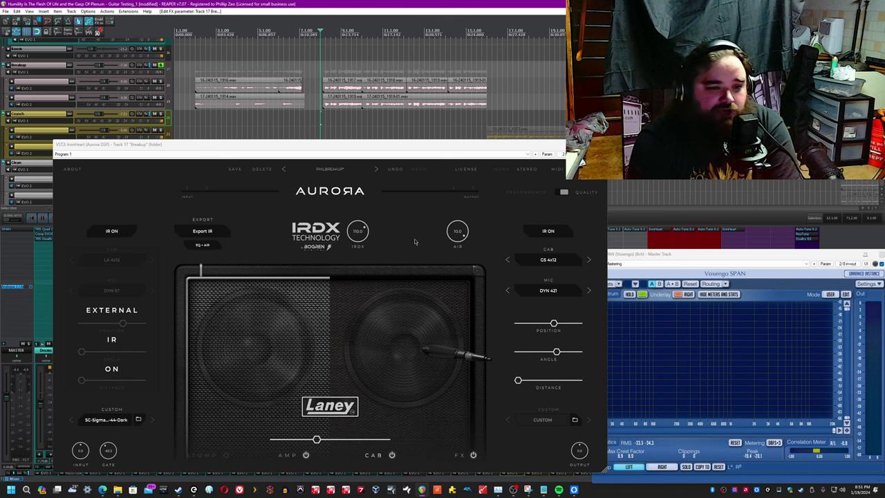
left_click(463, 233)
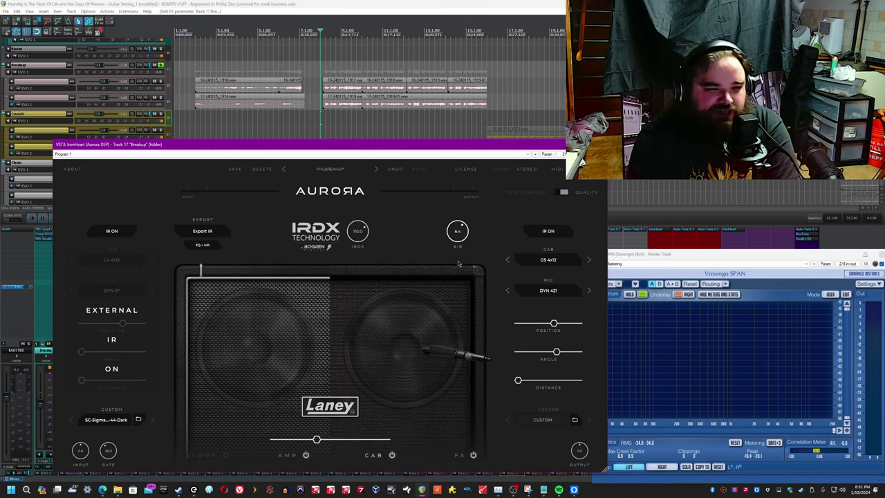
left_click(352, 4)
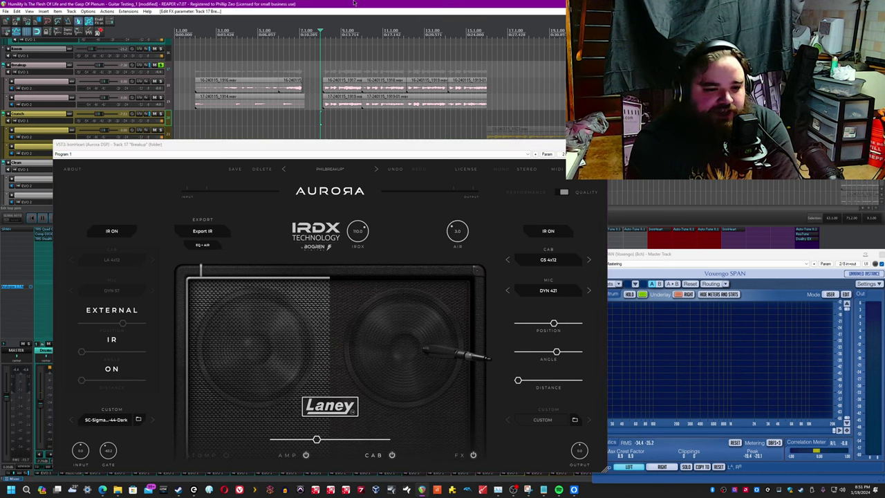
Step: Play the section while raising Air to 6.0 in the cab section, and settle it at 7.1
left_click(290, 455)
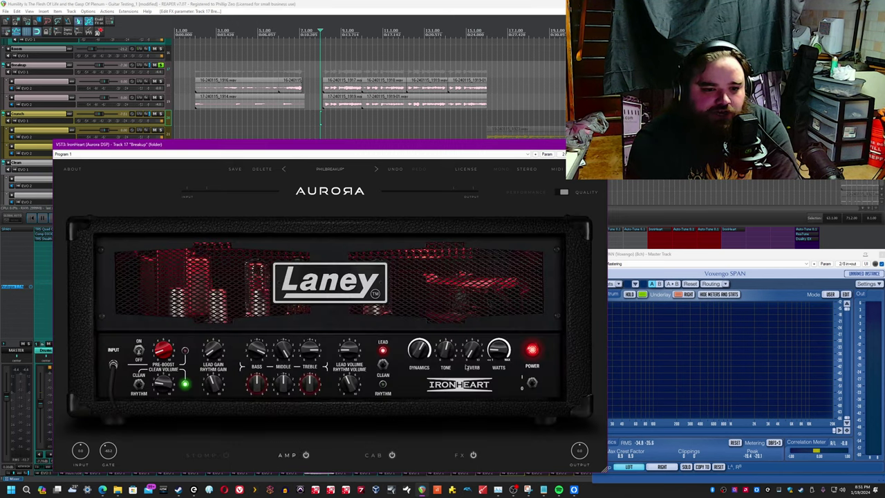
left_click(380, 455)
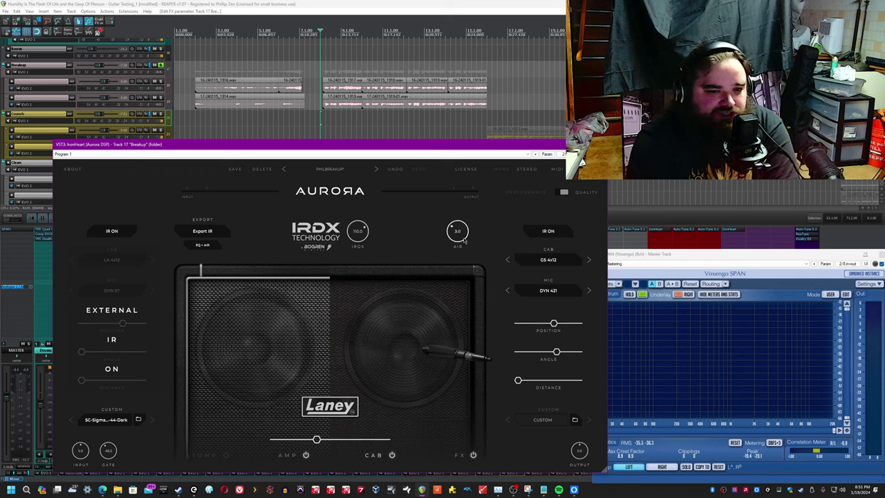
left_click(423, 6)
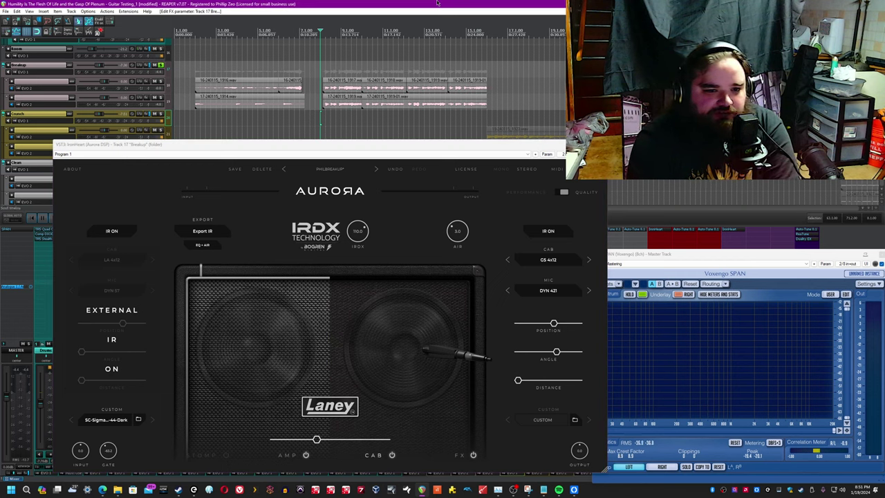
key("space")
left_click_drag(457, 231, 476, 217)
key("space")
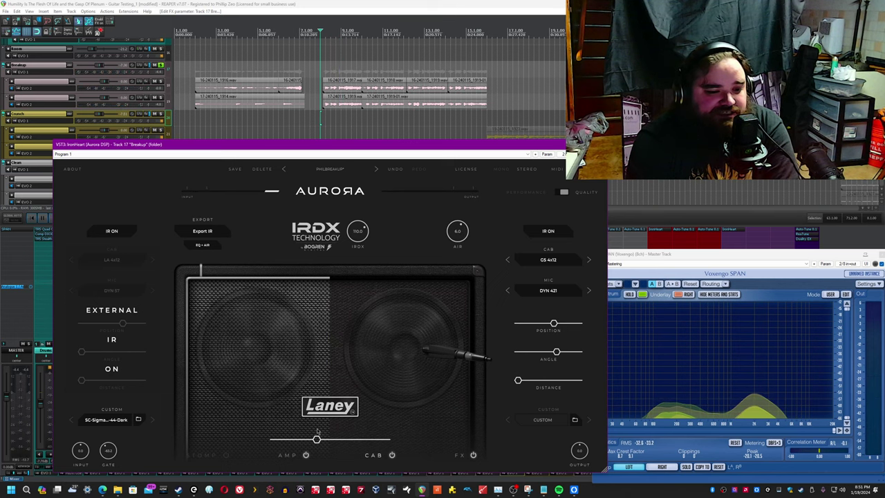
left_click(411, 3)
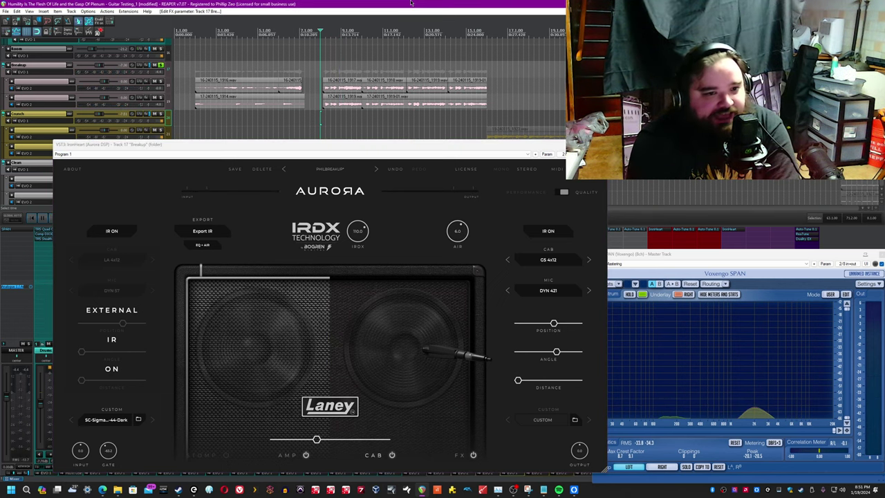
key("space")
left_click_drag(453, 231, 454, 224)
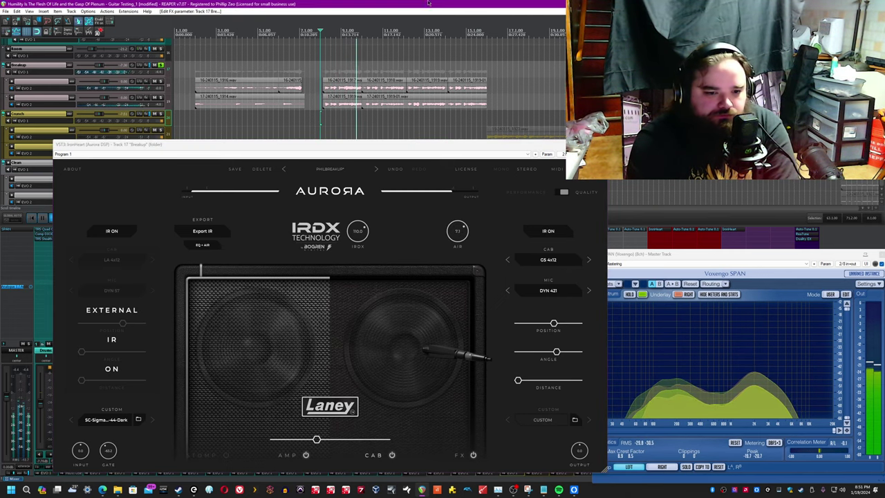
key("space")
Step: Open the IR export's save dialog to view its Documents destination, and close it without saving
left_click(459, 457)
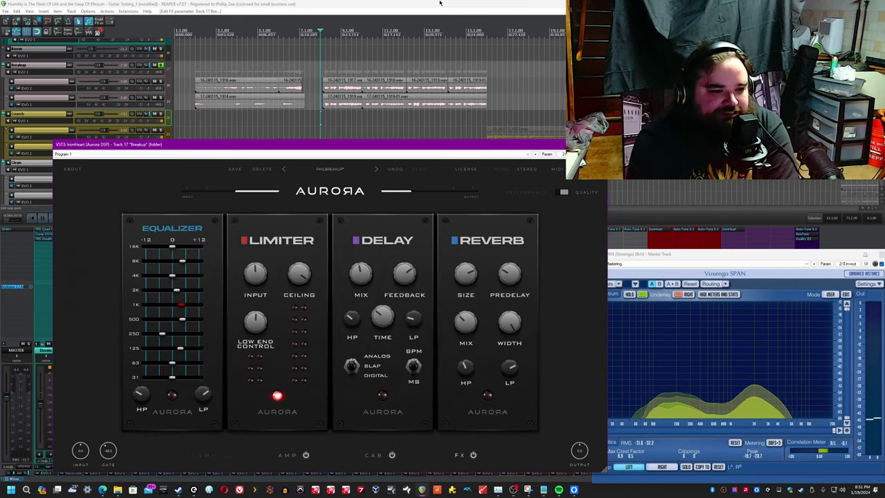
left_click(373, 456)
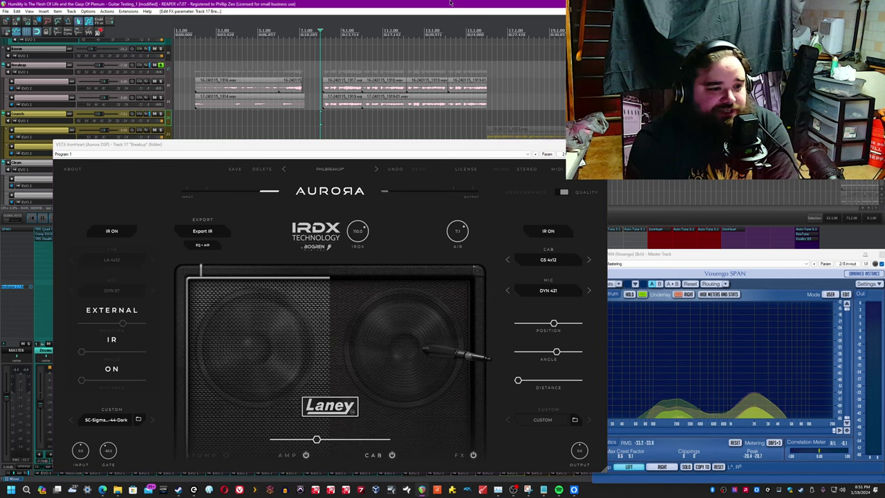
left_click(213, 232)
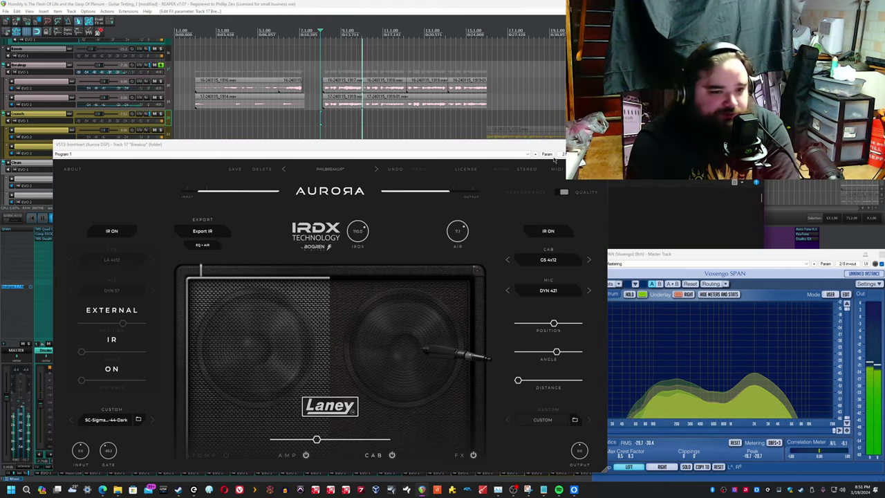
left_click_drag(546, 45, 553, 67)
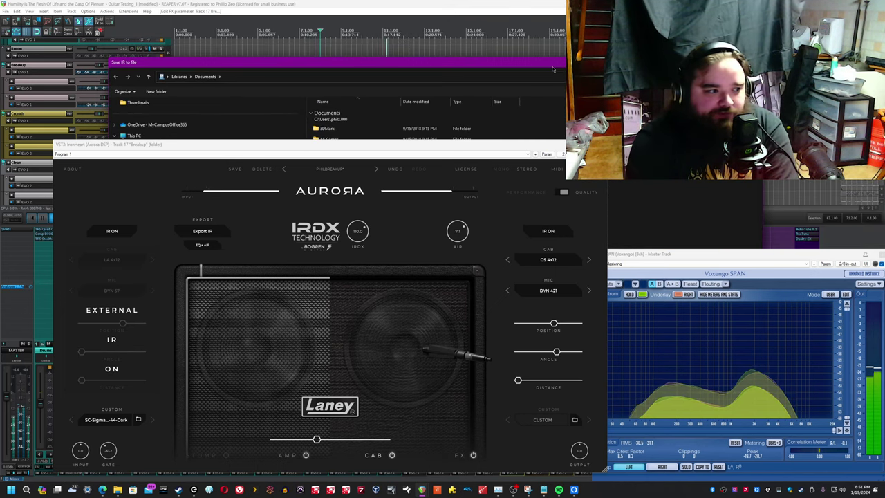
left_click(754, 60)
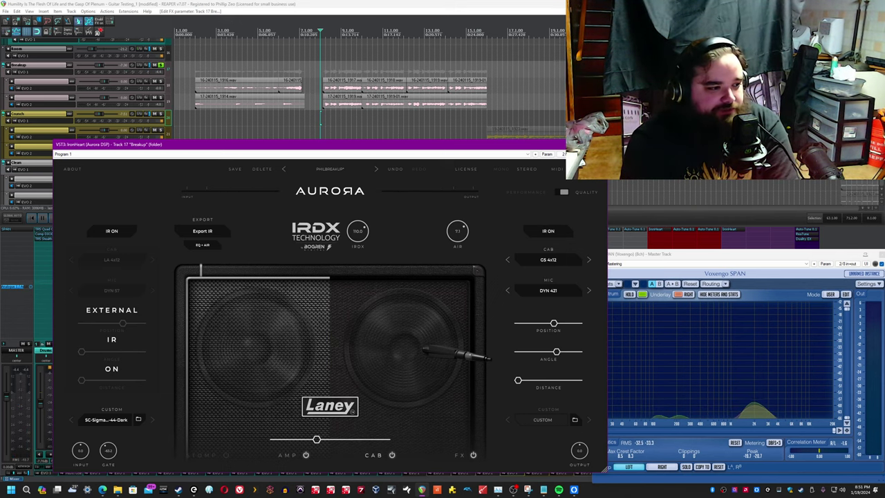
Step: Show the FX section, place the playhead at the start of the first Breakup clips, and play with the equalizer enabled
left_click(458, 455)
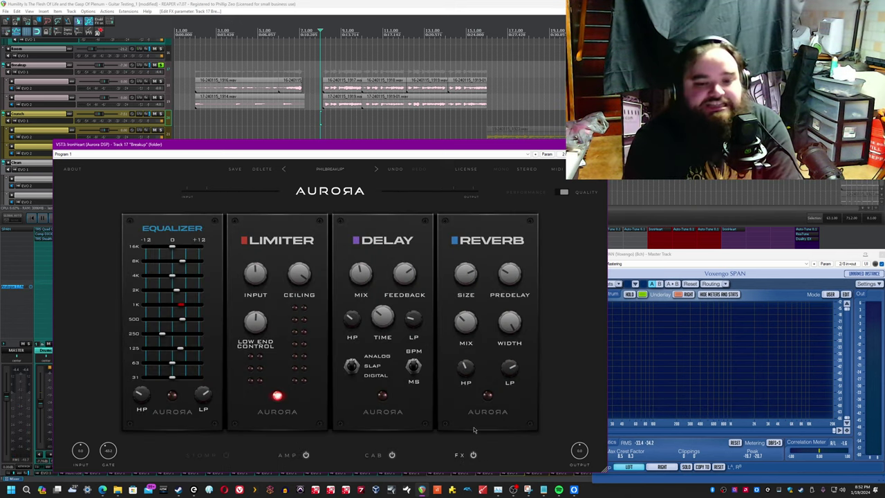
left_click(332, 3)
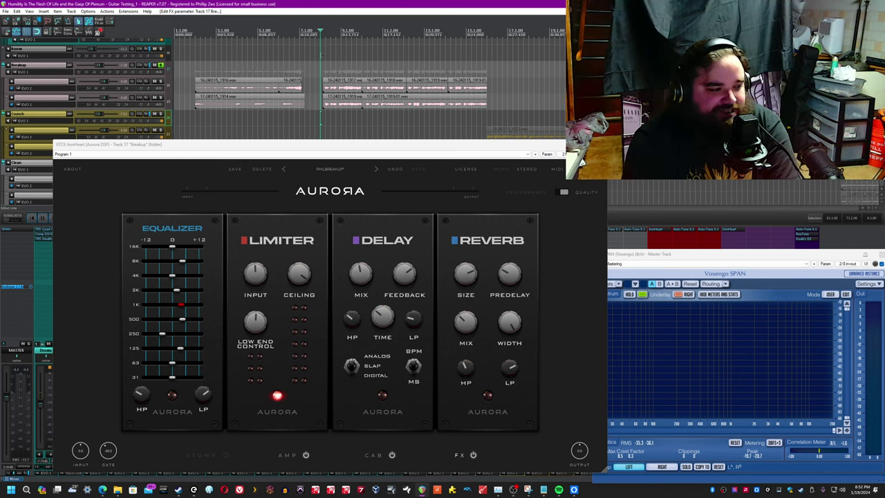
left_click(195, 64)
left_click(196, 223)
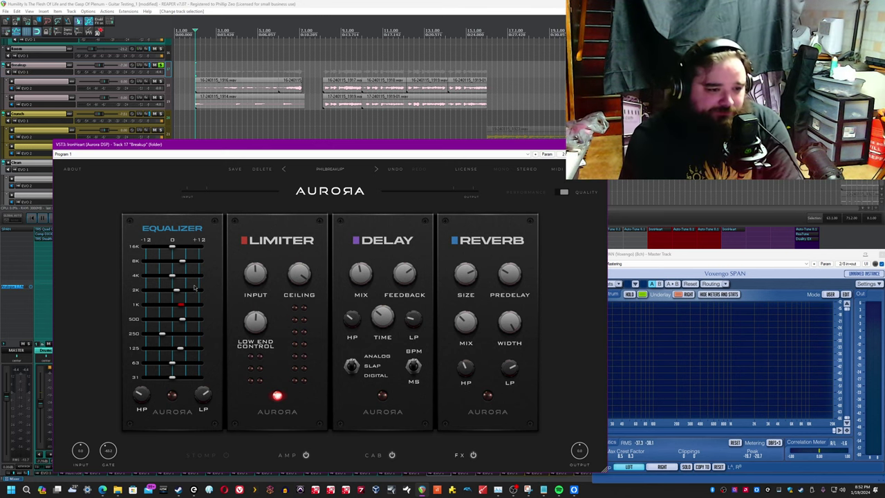
key("space")
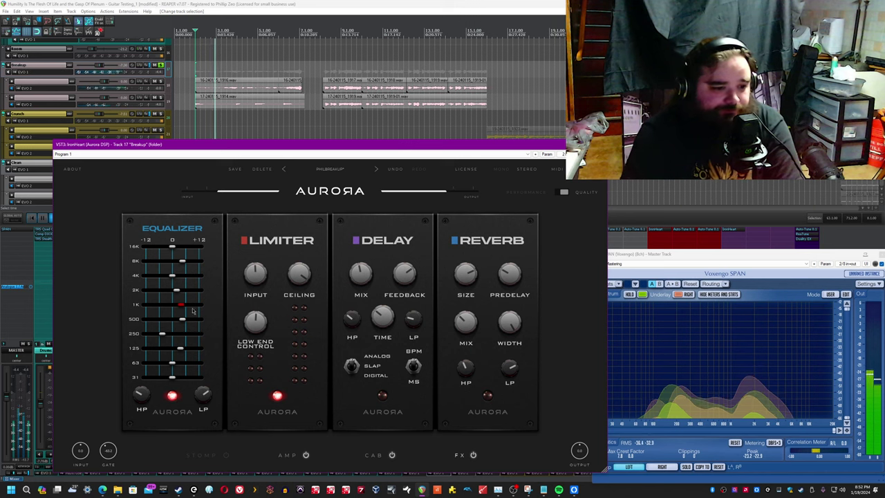
Step: Sweep the equalizer bands from 16K down to 31 towards -12 and +12 during playback, and settle them all near 0
mouse_move(173, 246)
left_mouse_down()
mouse_move(105, 255)
mouse_move(183, 249)
mouse_move(175, 248)
left_mouse_up()
left_click(175, 260)
left_click_drag(79, 275, 237, 279)
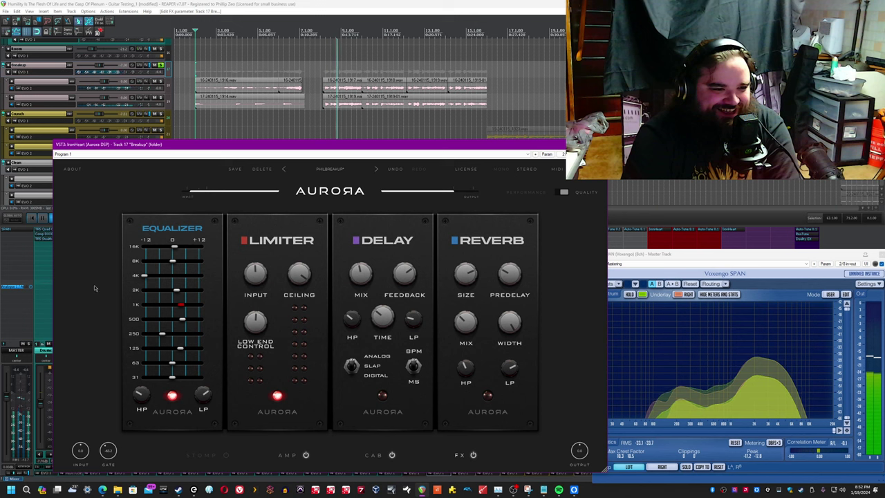
mouse_move(178, 295)
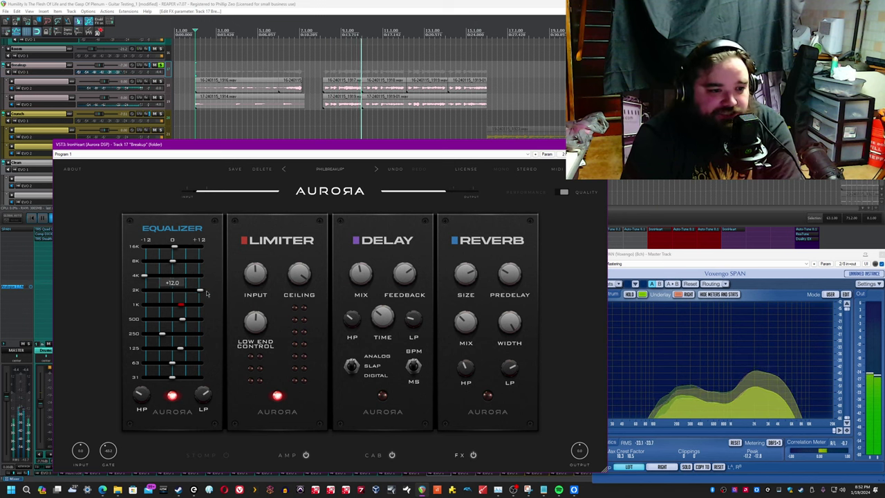
left_click_drag(144, 296, 235, 318)
left_click_drag(162, 334, 127, 341)
left_click_drag(180, 348, 235, 376)
left_click(238, 74)
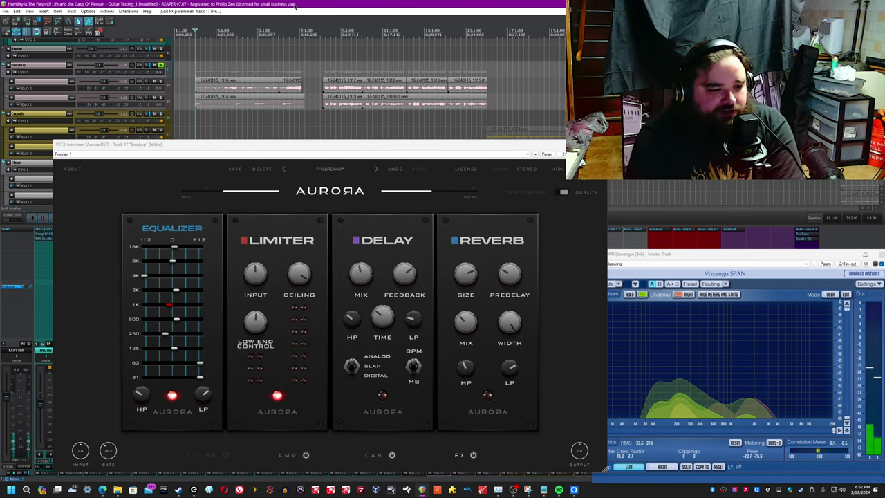
left_click(174, 373)
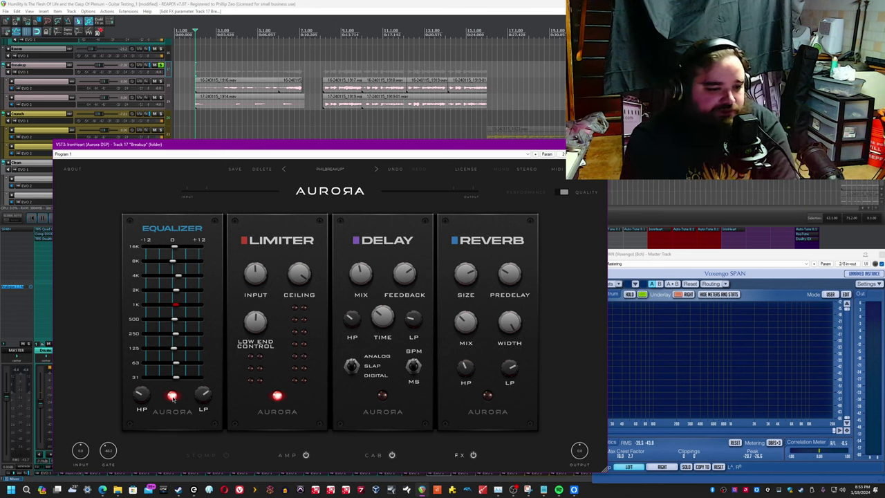
Step: During playback, lower the equalizer's LP filter to 4.0 kHz, raise its HP filter and 2K band, and switch the equalizer off
key("space")
mouse_move(203, 396)
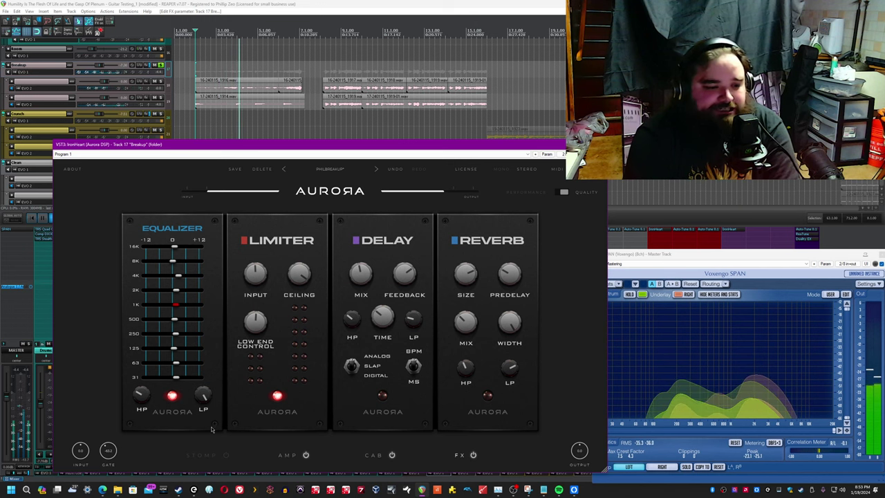
mouse_move(144, 396)
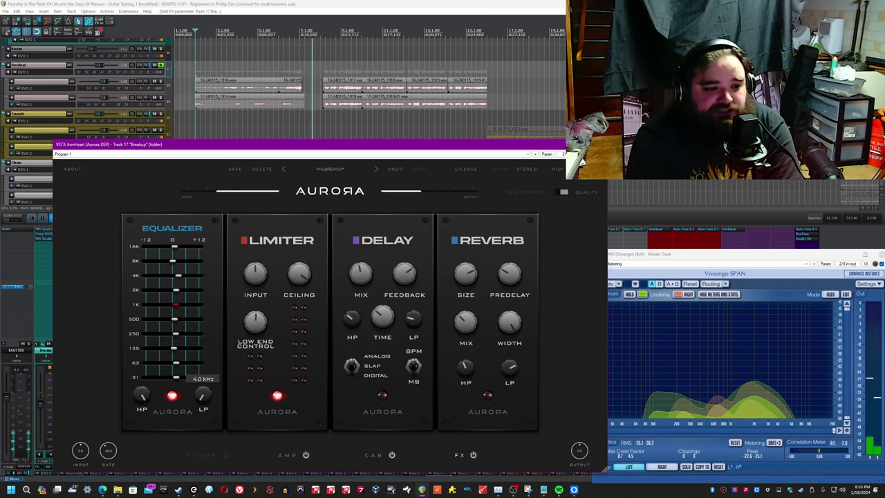
mouse_move(186, 354)
mouse_move(176, 291)
left_mouse_down()
mouse_move(198, 292)
mouse_move(183, 295)
left_mouse_up()
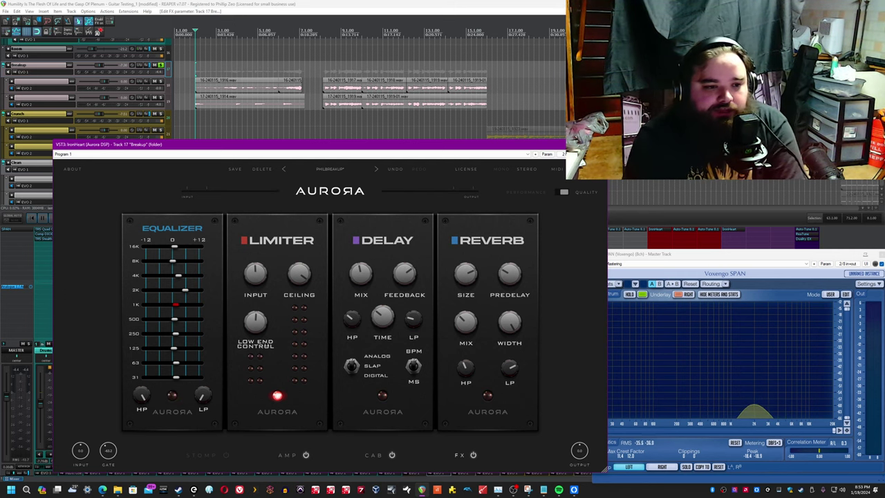
Step: Play the section while driving the limiter's Input up, and set its Ceiling to -2.0 dB
left_click(289, 2)
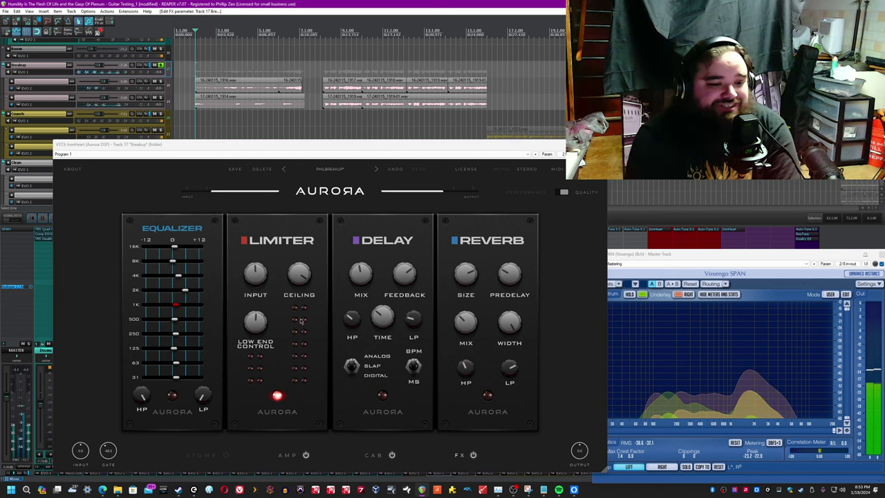
left_click(286, 256)
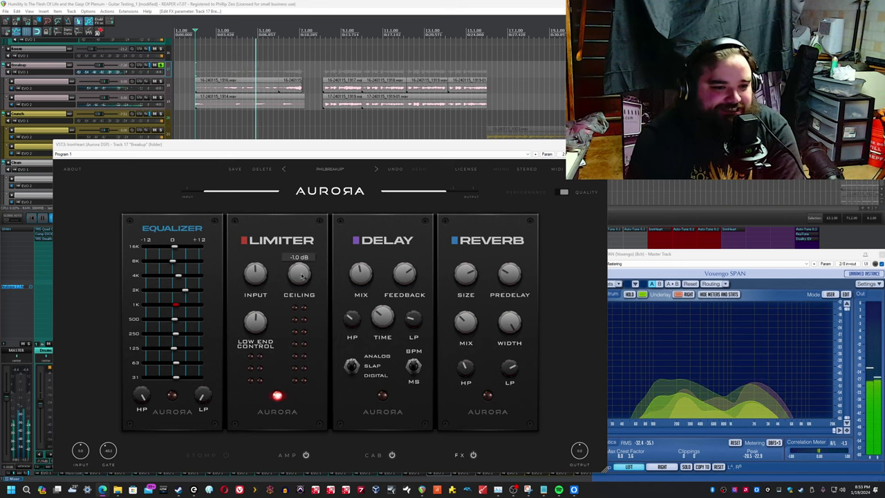
mouse_move(252, 282)
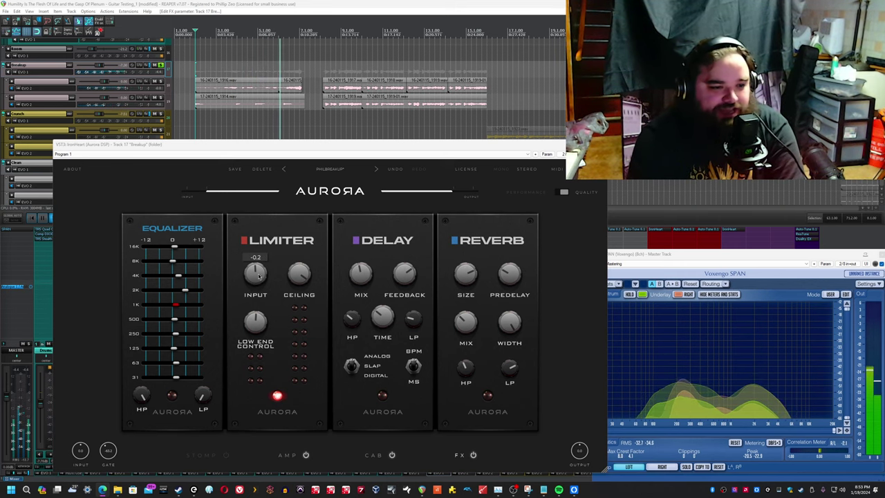
left_click_drag(253, 280, 294, 275)
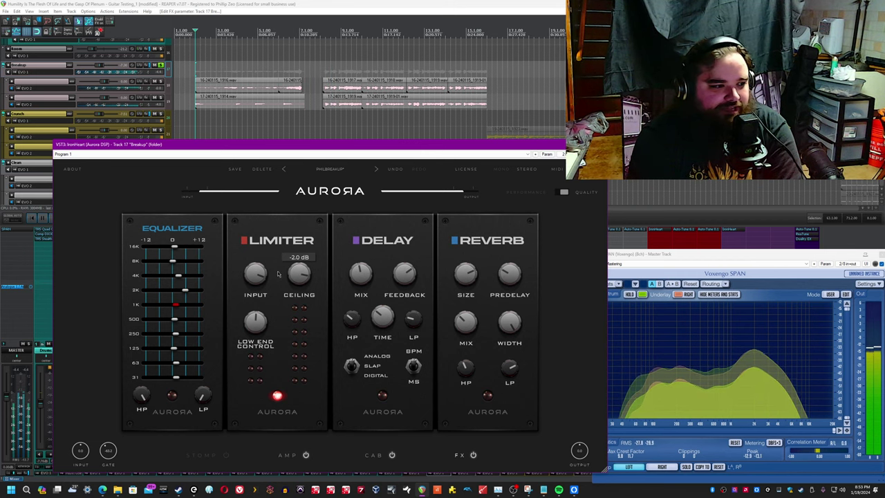
Step: Play the section while sweeping the limiter's Low End Control between 10.0 and 0.0, and settle it slightly above midway
mouse_move(263, 266)
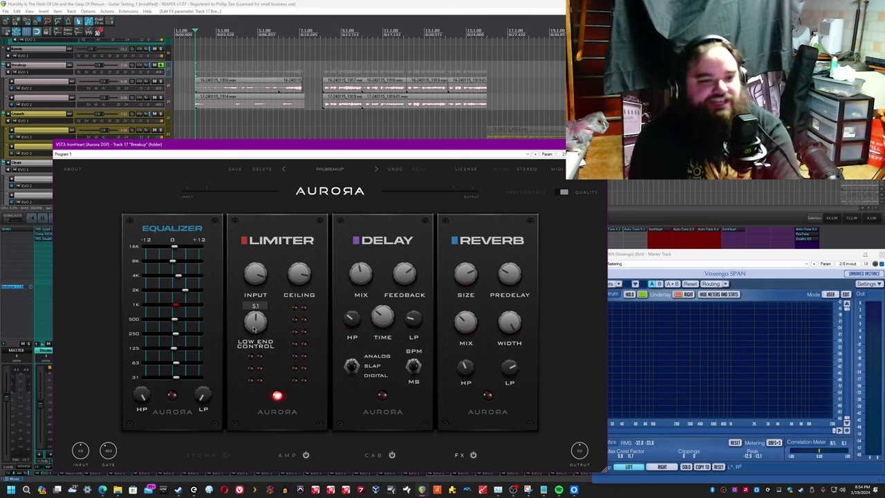
key("space")
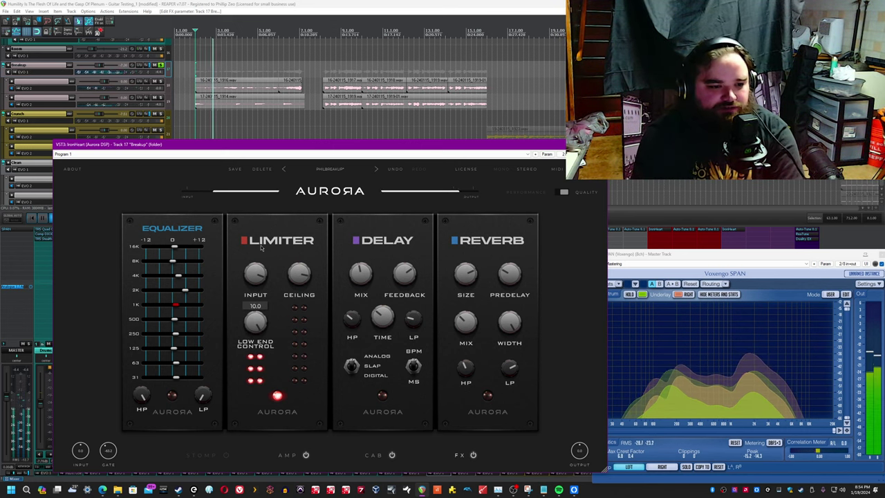
left_click_drag(254, 331, 270, 410)
mouse_move(258, 325)
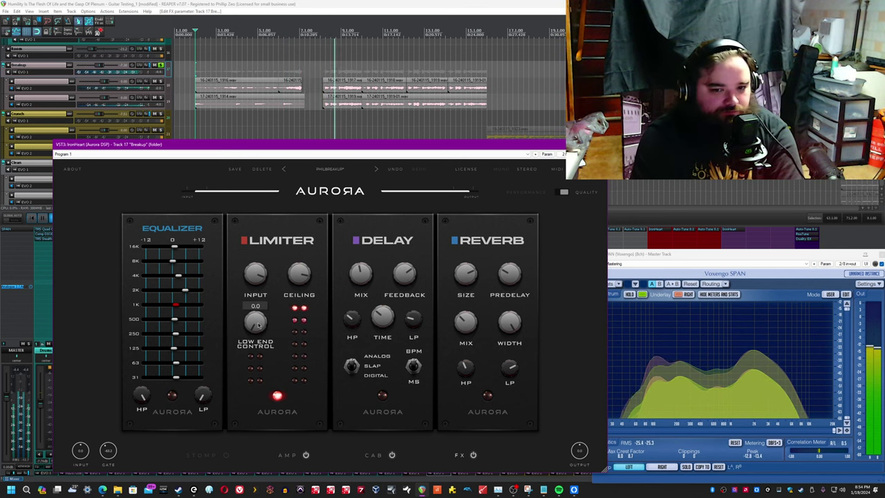
left_click_drag(257, 312, 268, 273)
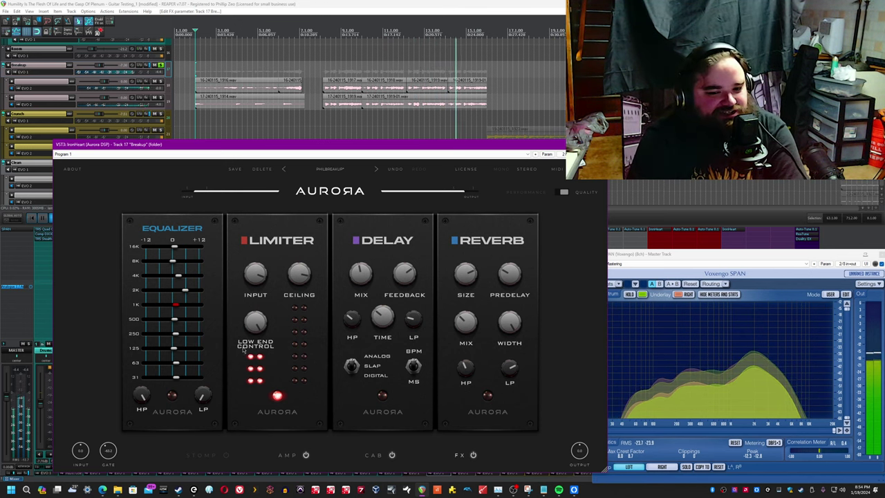
left_click_drag(254, 323, 252, 374)
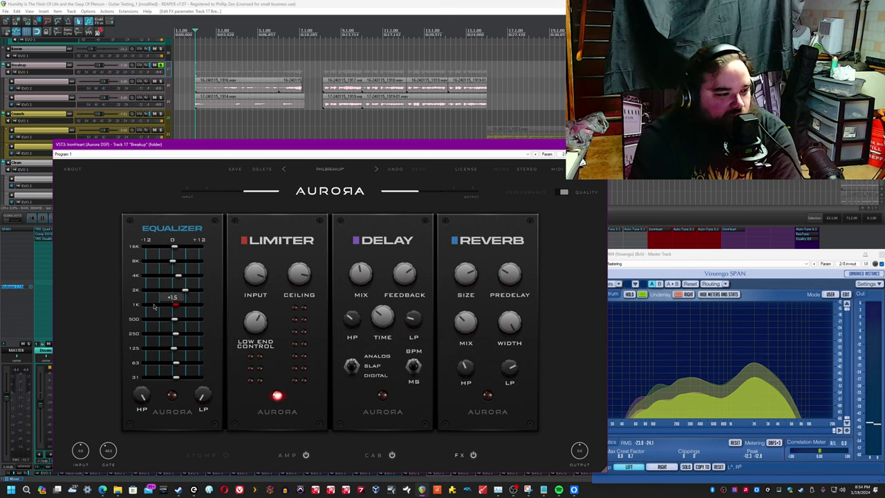
Step: Play from the start of the Breakup clips while comparing the limiter on and off, leaving it off
left_click(198, 123)
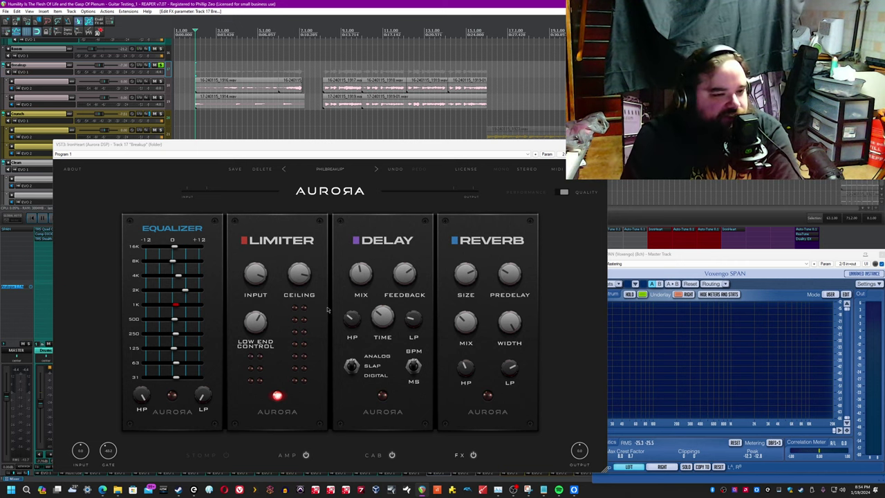
left_click(310, 351)
key("space")
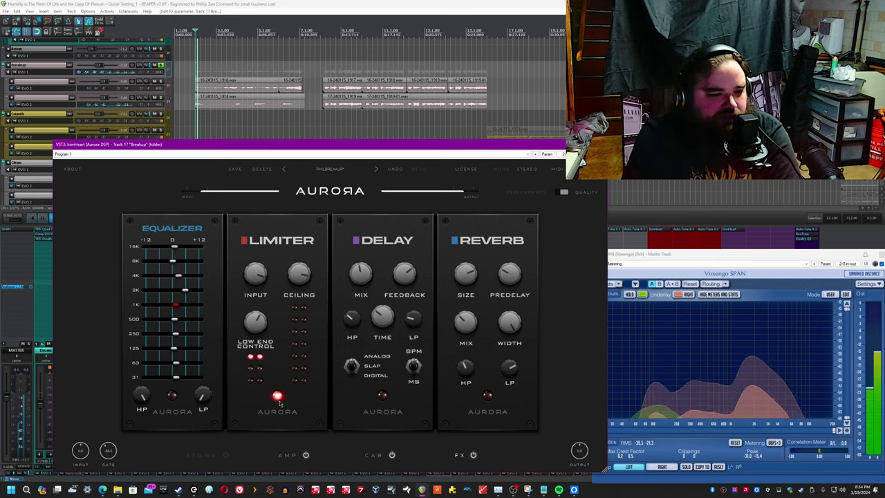
left_click(277, 396)
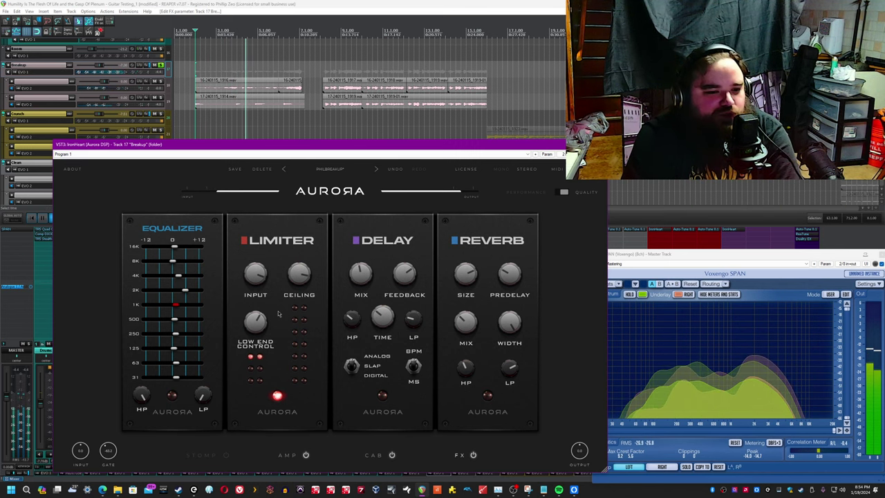
left_click(275, 397)
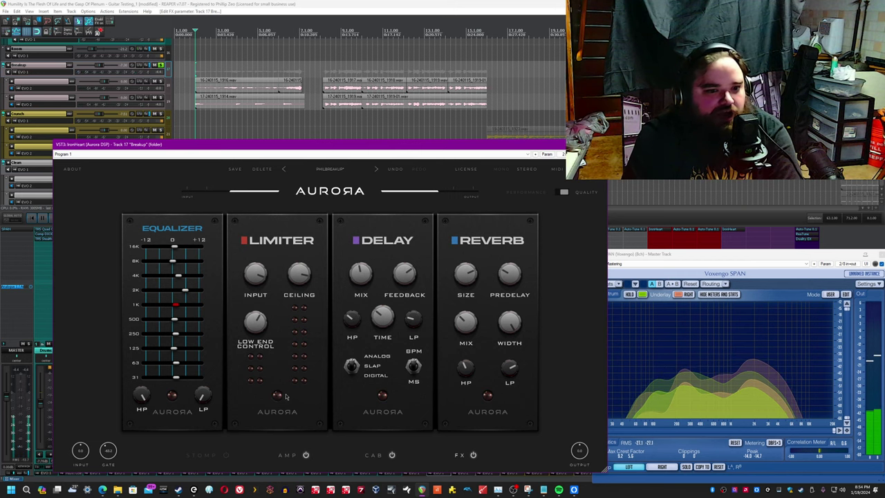
Step: Switch the delay on and play the second group of Breakup clips with its Mix at 100% and Feedback raised to 0.8
left_click(315, 61)
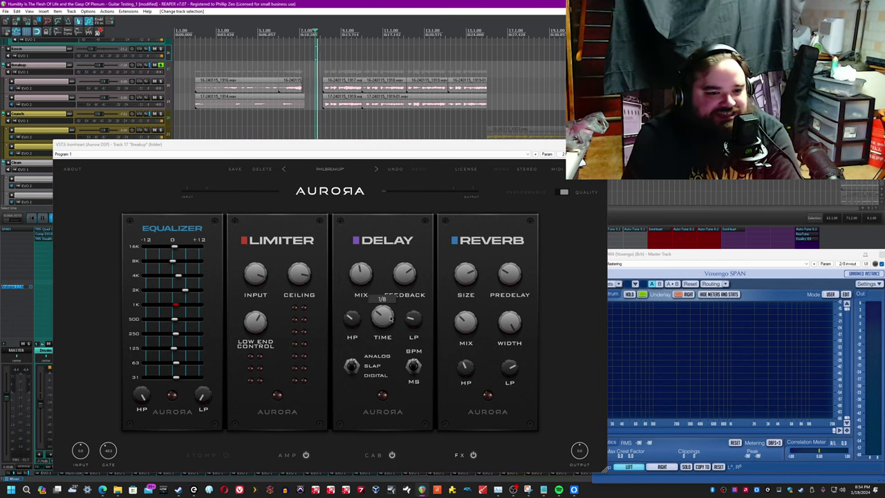
left_click(383, 395)
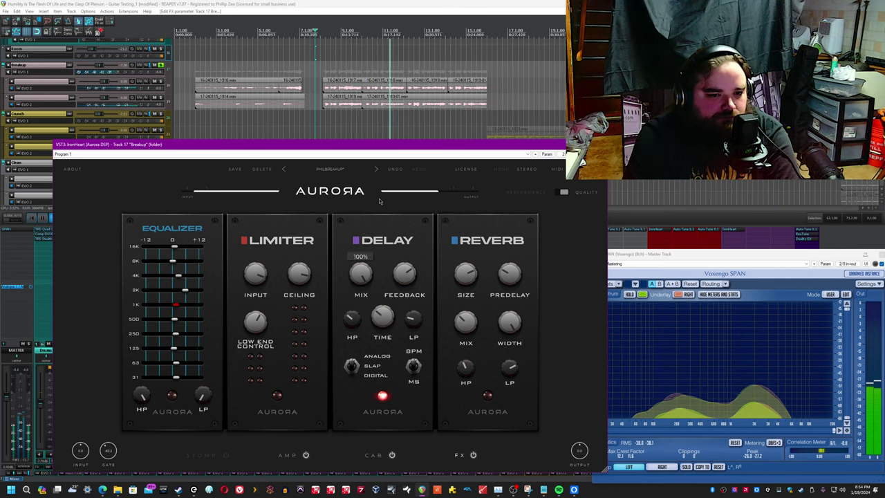
mouse_move(406, 277)
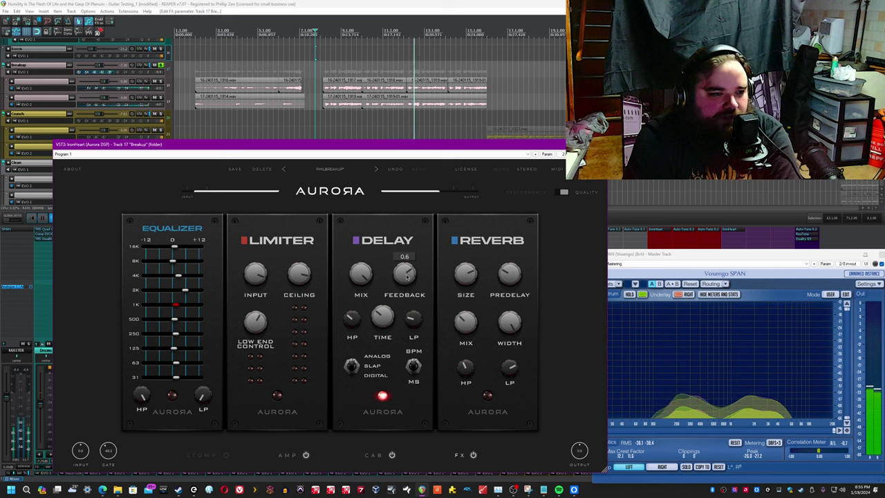
mouse_move(406, 279)
left_mouse_down()
mouse_move(407, 263)
mouse_move(406, 277)
left_mouse_up()
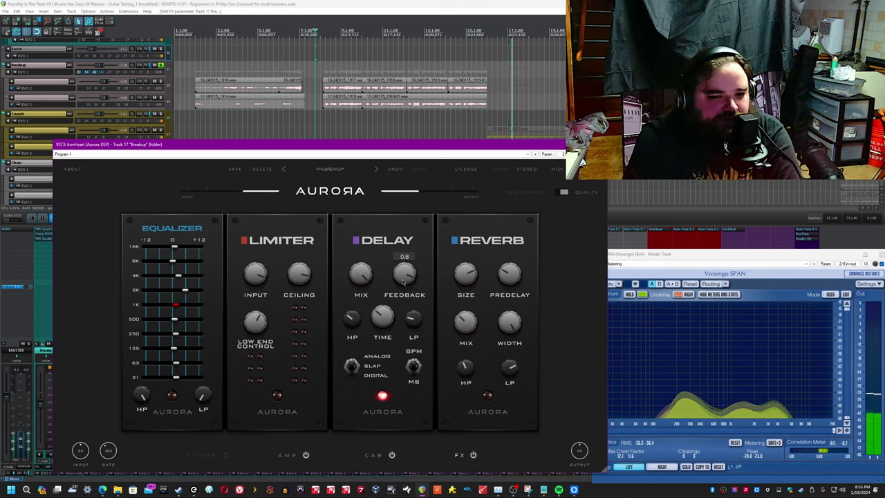
Step: Replay the section from its start with the delay's Feedback and Mix turned down
left_click(237, 24)
key("space")
key("space")
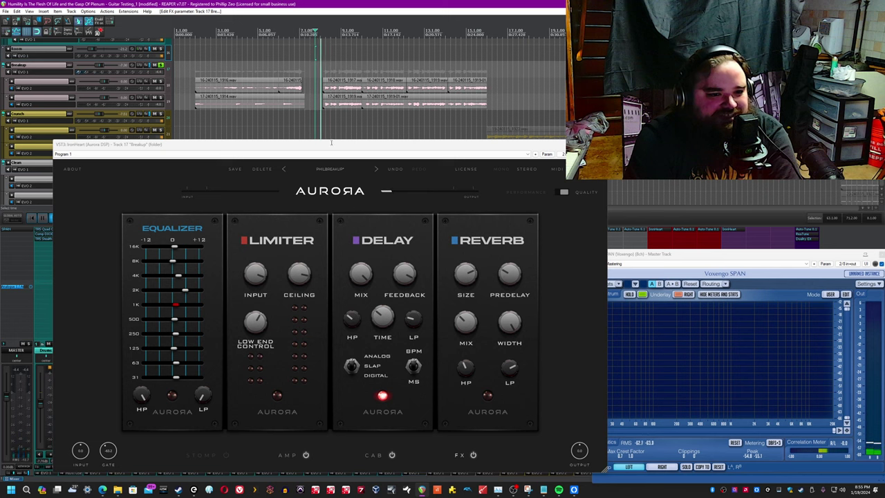
left_click_drag(402, 277, 406, 274)
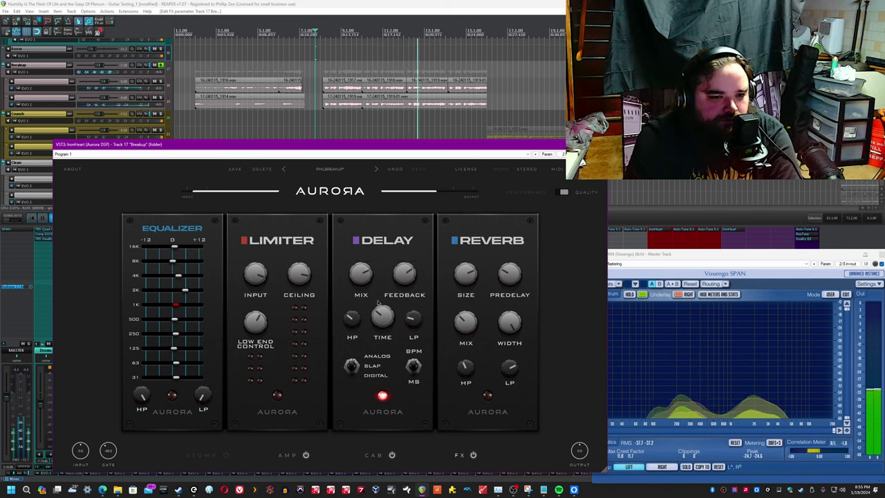
Step: Set the delay's Time to 1/8 D, raise its LP filter, and set its HP filter to 600 Hz
left_click_drag(386, 317, 406, 258)
mouse_move(412, 320)
left_click_drag(418, 313, 424, 283)
left_click_drag(353, 318, 361, 293)
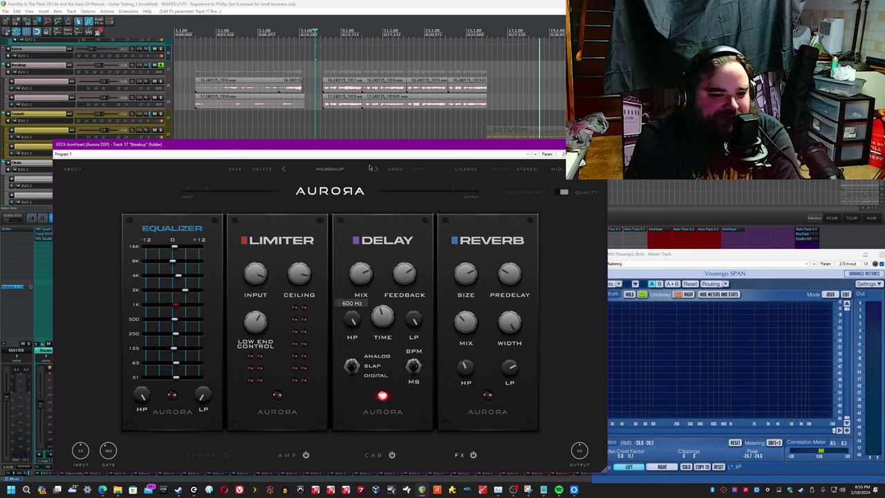
Step: Replay the section while lowering the delay's LP filter and Mix
left_click(355, 3)
left_click(336, 149)
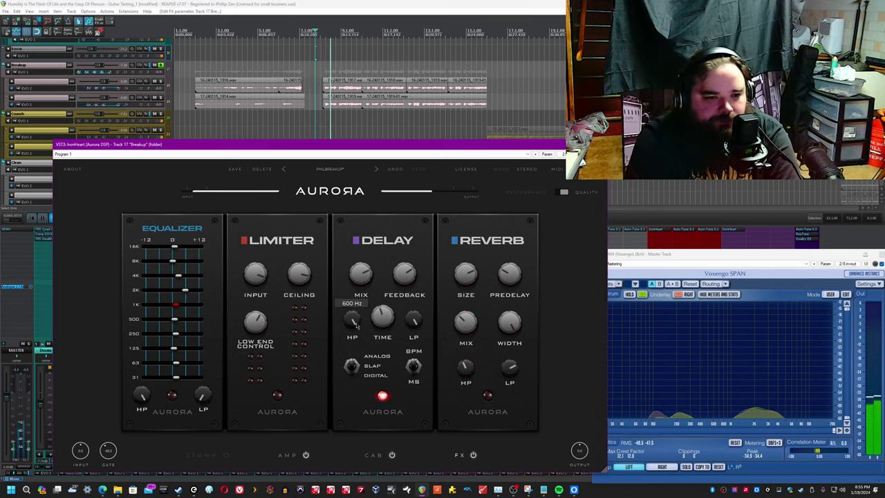
mouse_move(424, 325)
left_click_drag(423, 325, 418, 372)
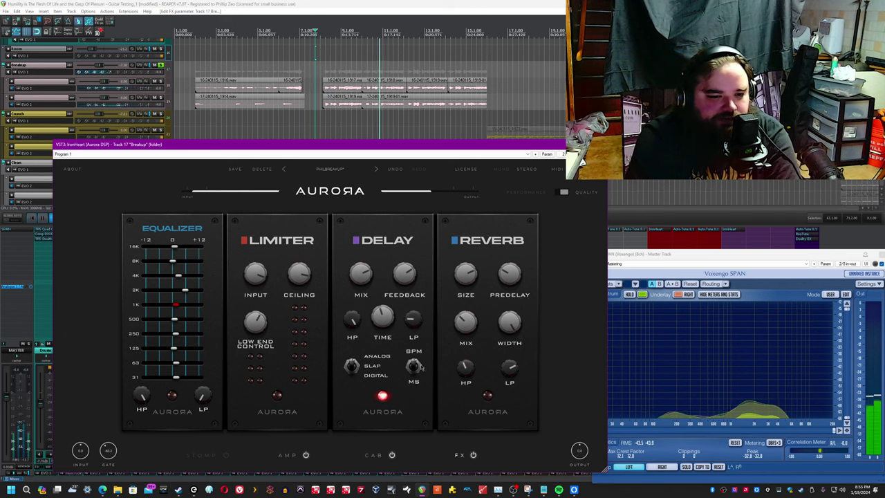
left_click_drag(360, 271, 361, 299)
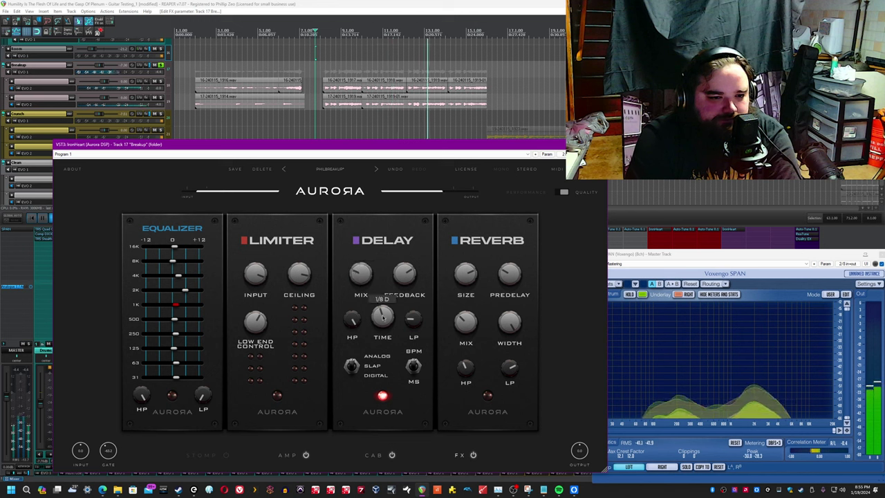
Step: During playback, raise the delay's Feedback to 0.7 and sweep its Time from 1/8 to the maximum
mouse_move(382, 318)
mouse_move(406, 271)
mouse_move(369, 279)
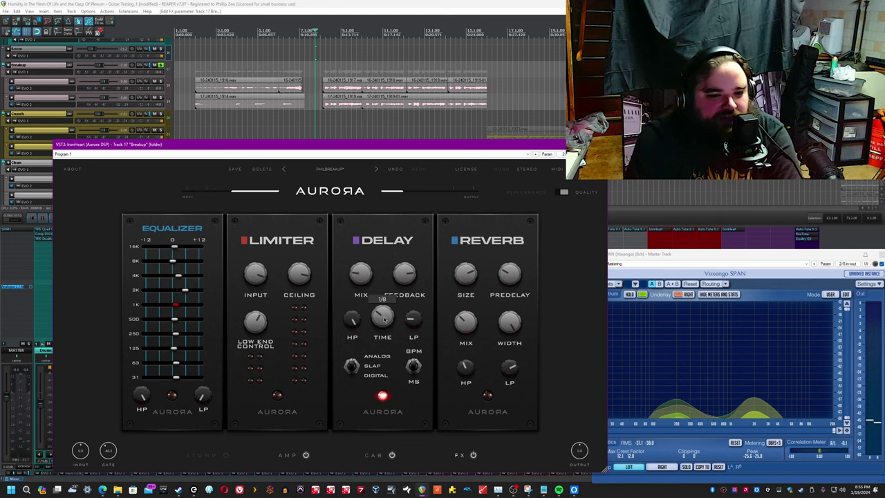
left_click_drag(384, 318, 386, 336)
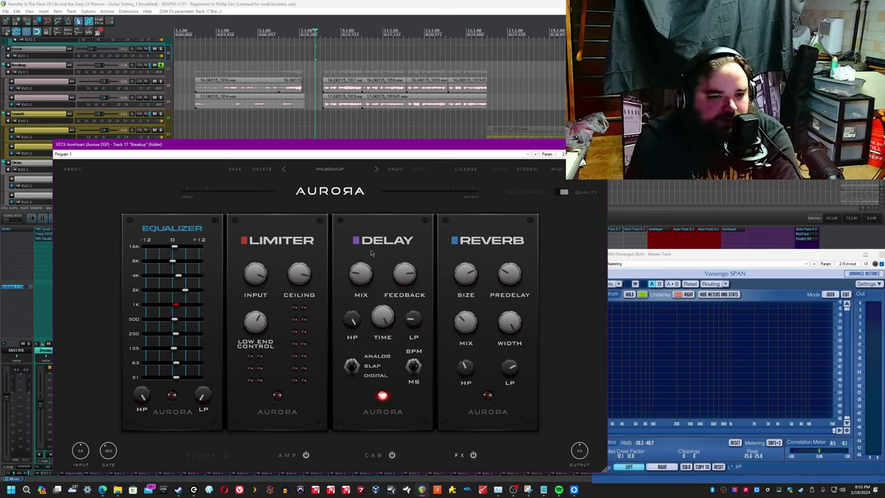
Step: Stop playback, readjust the delay's HP and LP filters, and set its Time in milliseconds to 300 ms
left_click(321, 3)
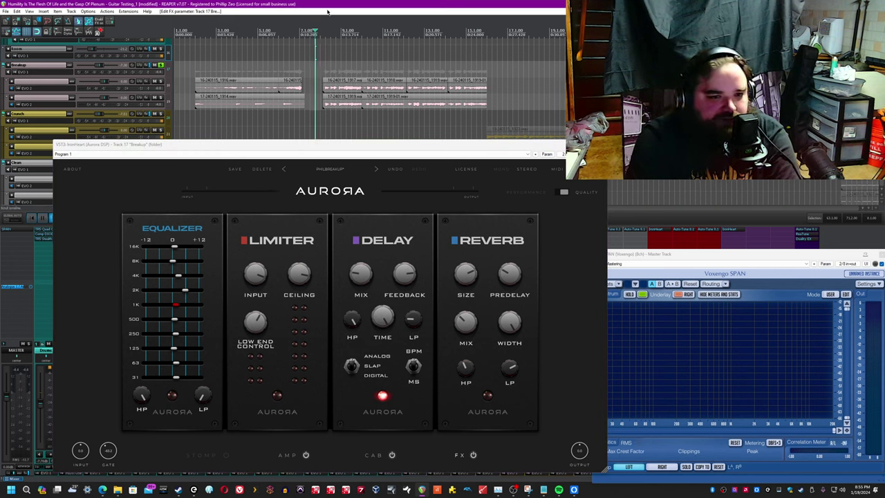
left_click(419, 325)
mouse_move(351, 322)
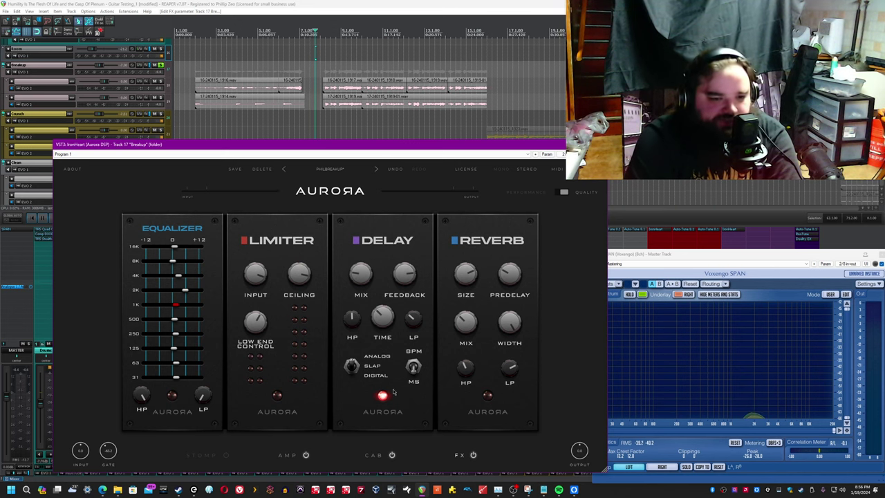
mouse_move(383, 314)
left_click_drag(383, 314, 379, 331)
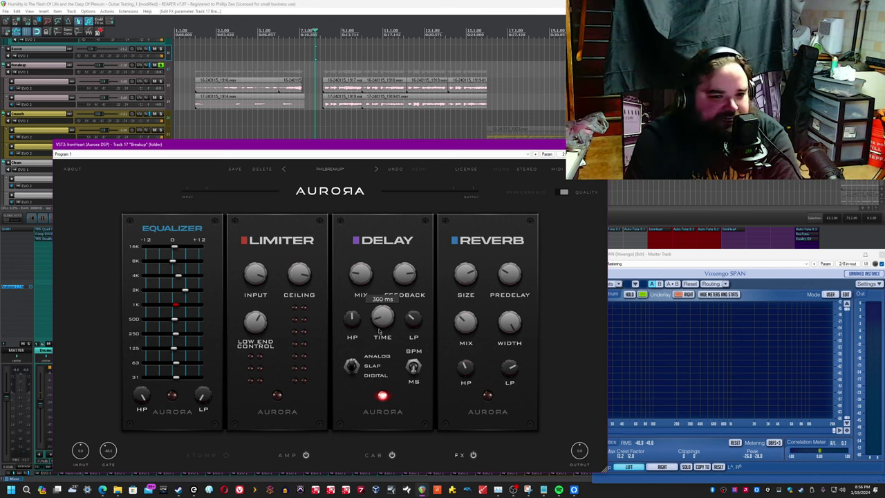
Step: Play the section while raising the delay's Mix and extending its Time to 2.00 s
key("space")
mouse_move(353, 282)
left_click_drag(353, 283, 356, 263)
left_click_drag(384, 323, 388, 277)
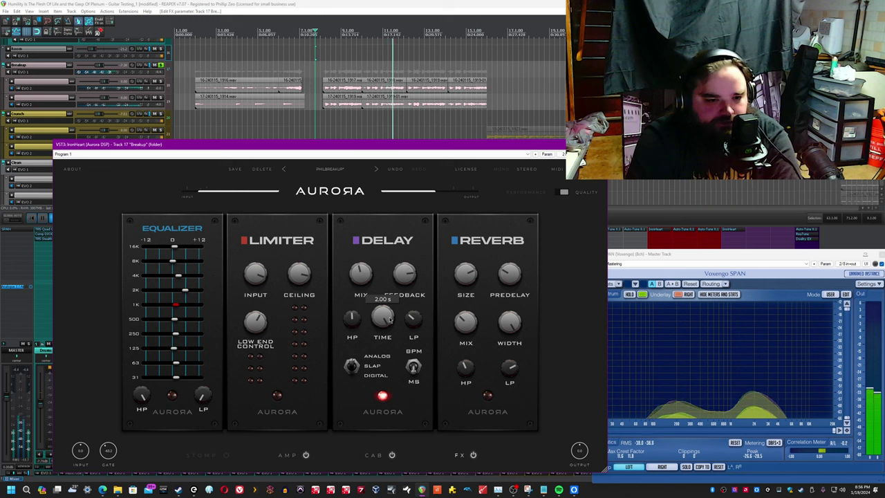
mouse_move(365, 282)
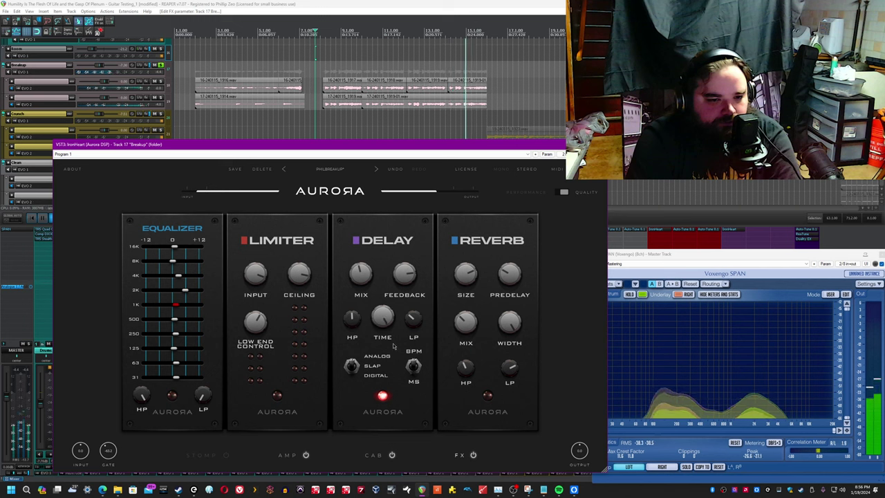
Step: Play the section in Slap mode, setting the delay's Feedback to 0.3 and bringing its Mix down to about 25%
mouse_move(380, 320)
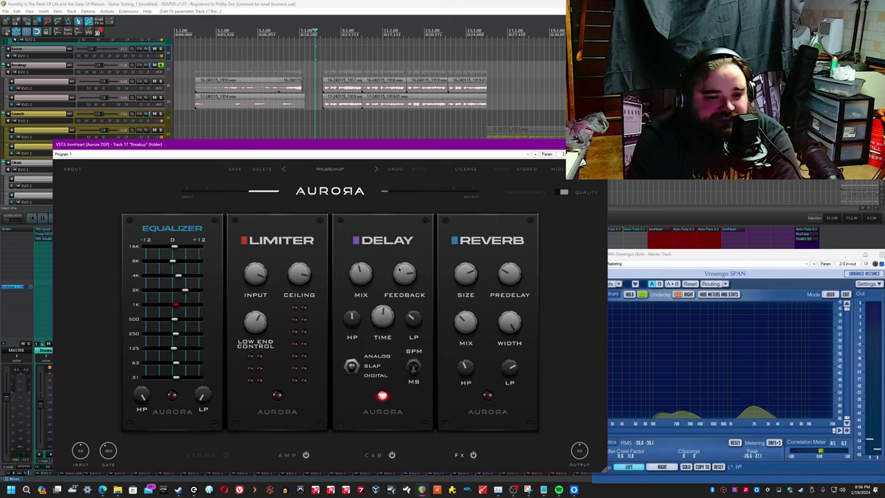
mouse_move(415, 284)
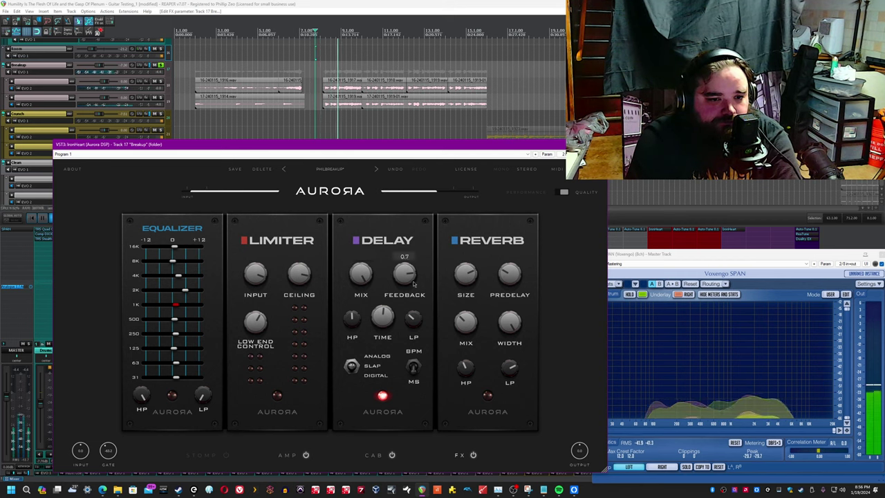
left_click_drag(399, 313, 394, 326)
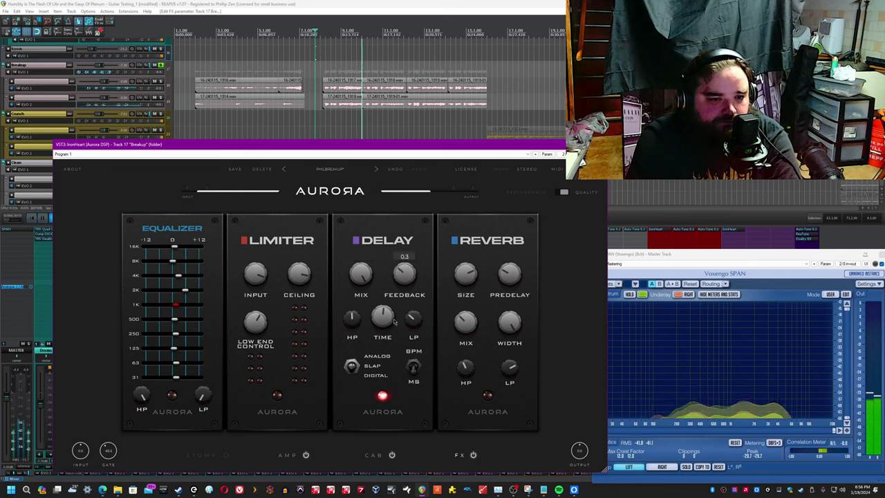
left_click_drag(362, 278, 364, 346)
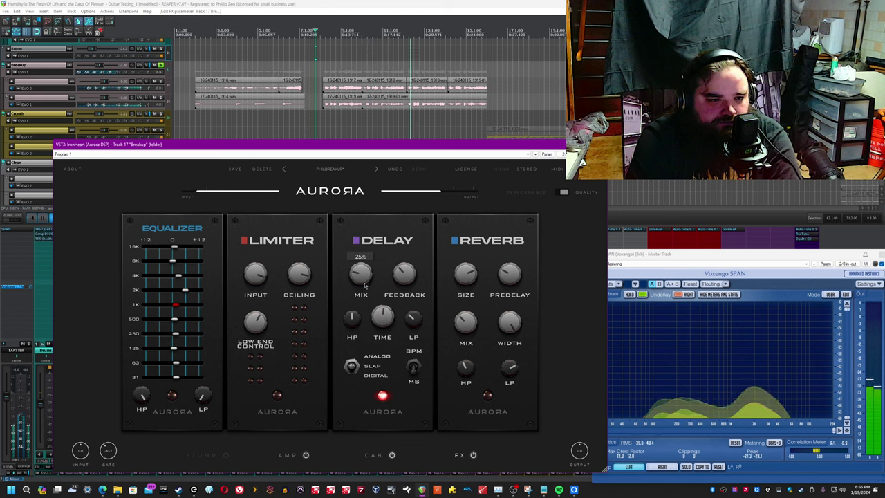
left_click_drag(365, 284, 366, 274)
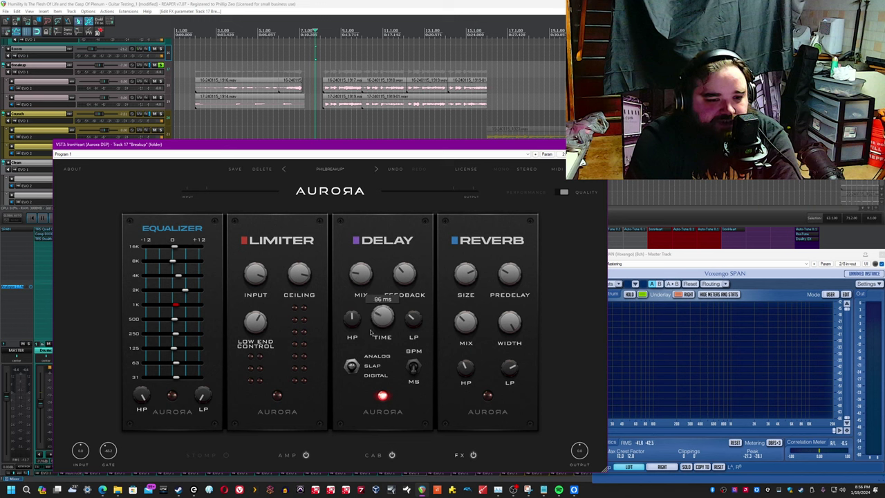
Step: Play the section while sweeping the slap delay's Time between 60 ms and its maximum
key("space")
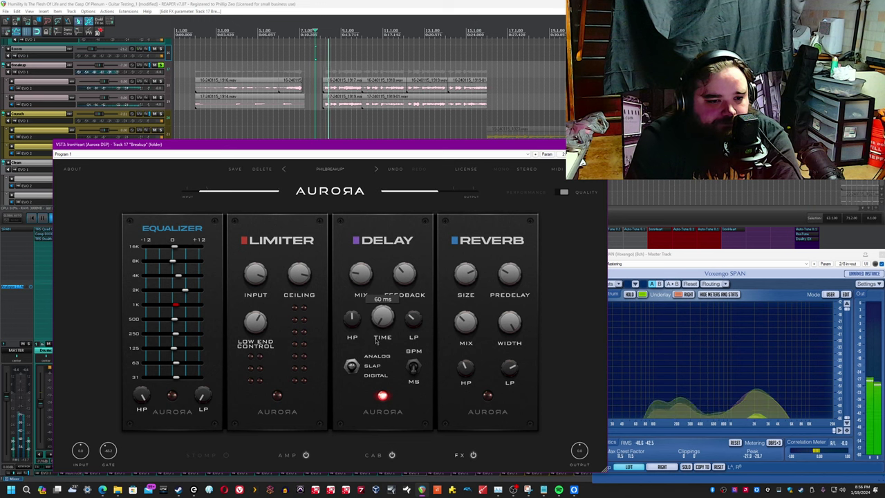
left_click_drag(381, 317, 388, 329)
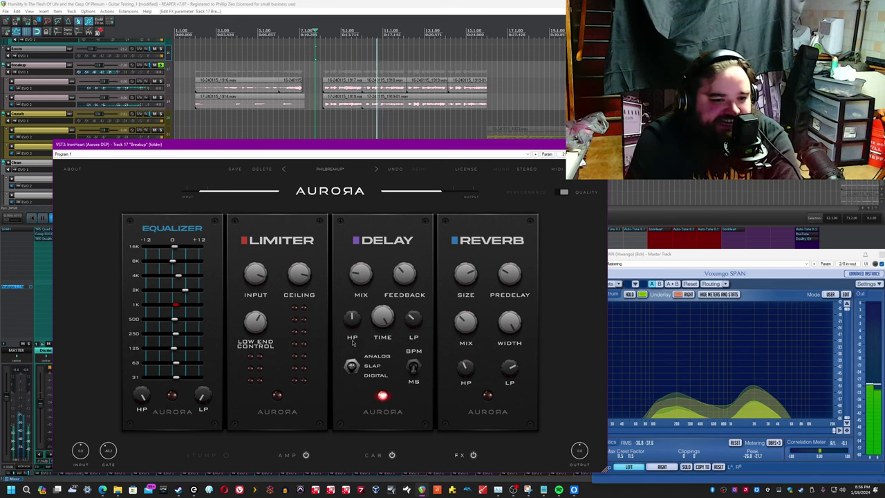
mouse_move(382, 322)
left_click_drag(382, 323, 379, 326)
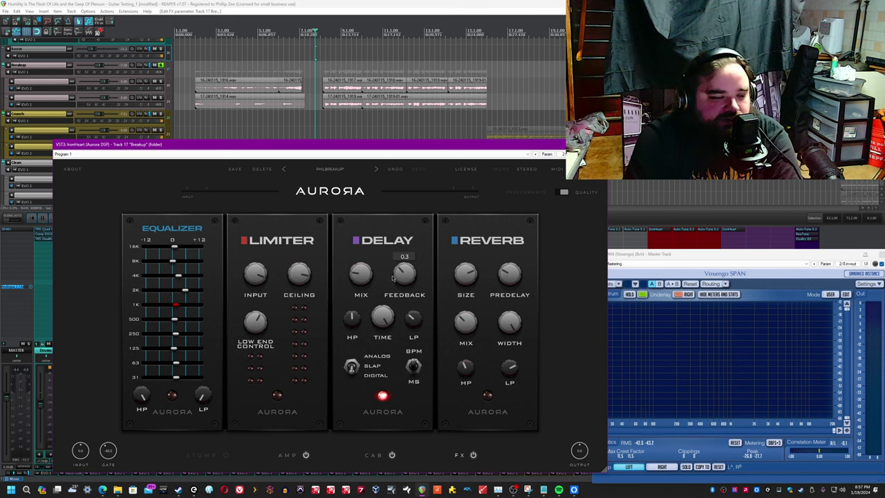
Step: Play the section in Digital mode at 1/2 Time with Feedback raised to 0.8, sweeping the delay's Mix from 100% down to 3%
left_click(315, 105)
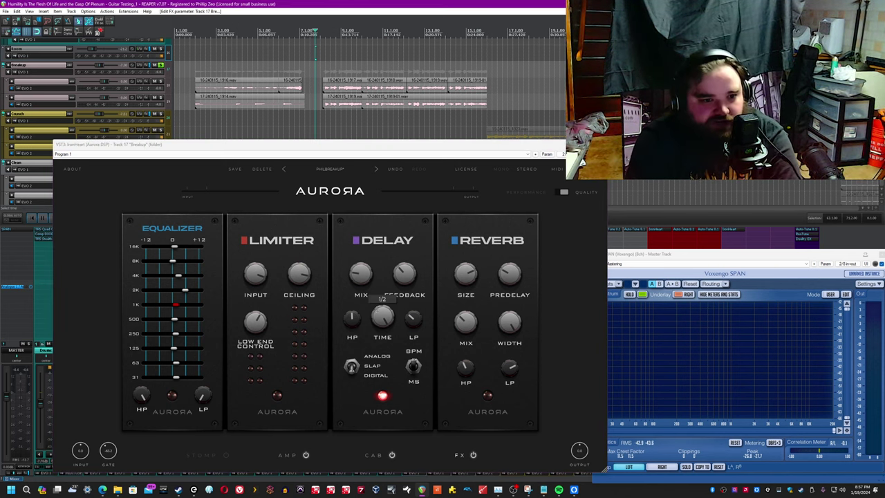
mouse_move(404, 281)
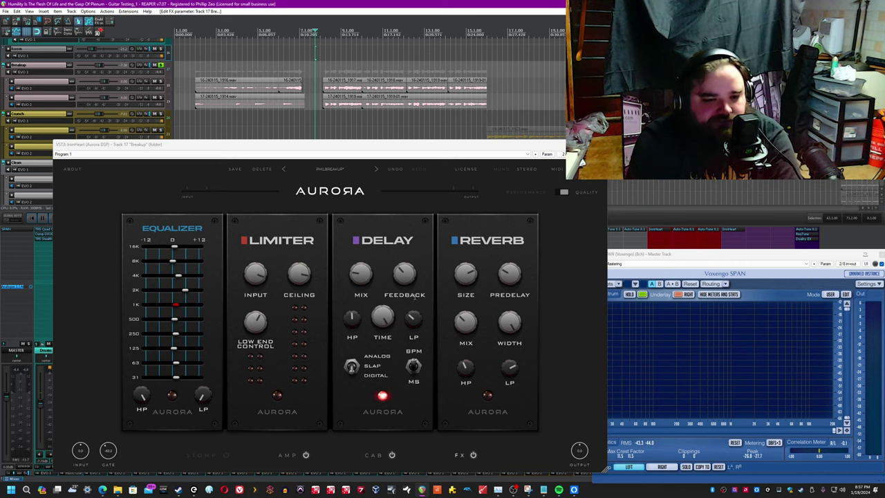
key("space")
left_click_drag(411, 279, 411, 228)
left_click_drag(366, 276, 366, 175)
mouse_move(401, 272)
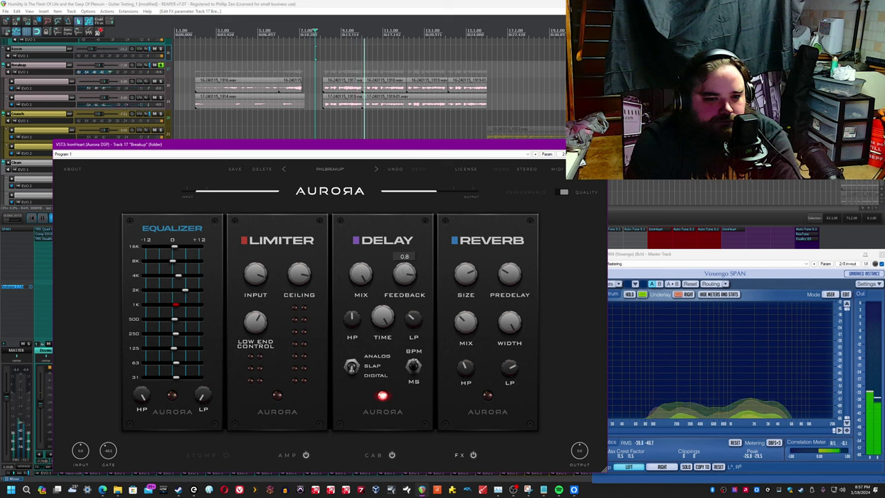
left_click_drag(360, 274, 359, 306)
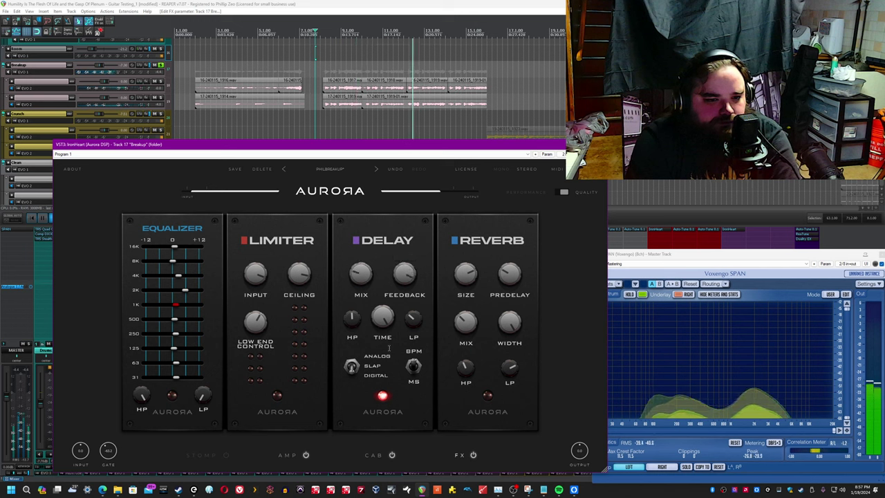
left_click_drag(365, 276, 367, 289)
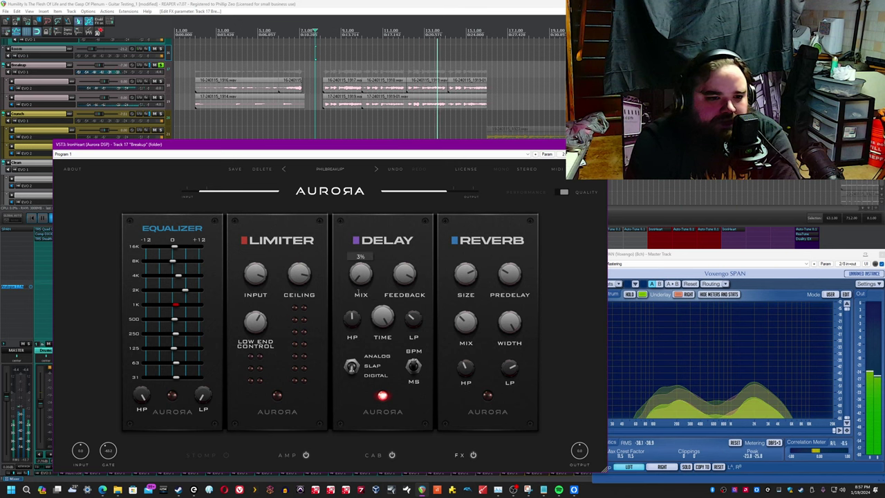
Step: Lower the delay's HP filter and raise its LP filter, and save the project
left_click(406, 4)
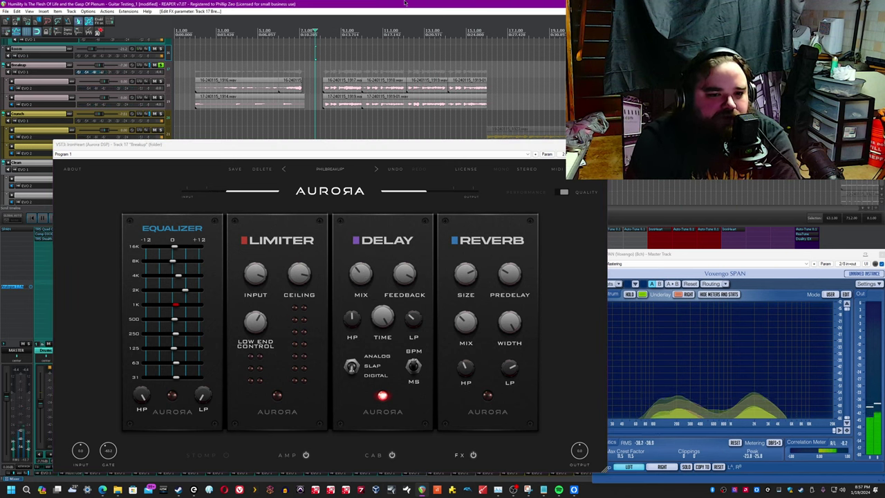
key("ctrl+s")
left_click_drag(355, 321, 356, 328)
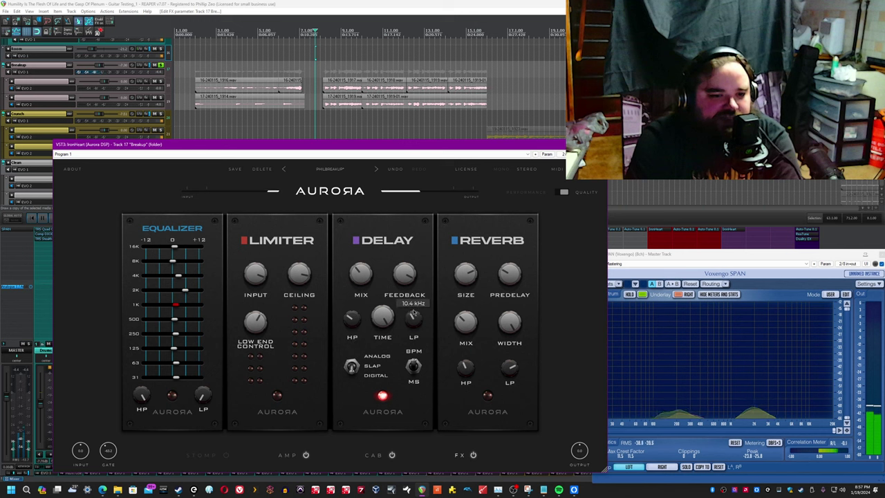
left_click(377, 3)
key("ctrl+s")
Step: Lower the delay's Mix, play the section with the plugin's Output raised, and switch the delay off
left_click_drag(360, 275, 361, 281)
left_click(362, 4)
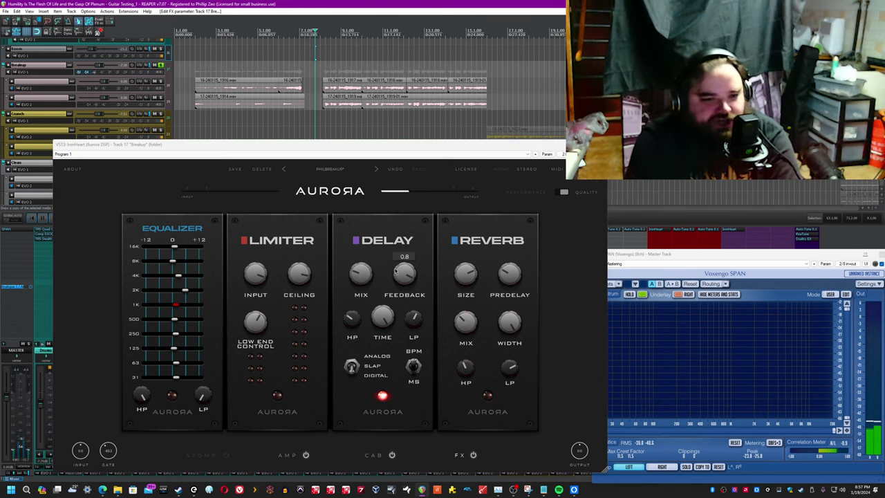
left_click_drag(360, 275, 360, 280)
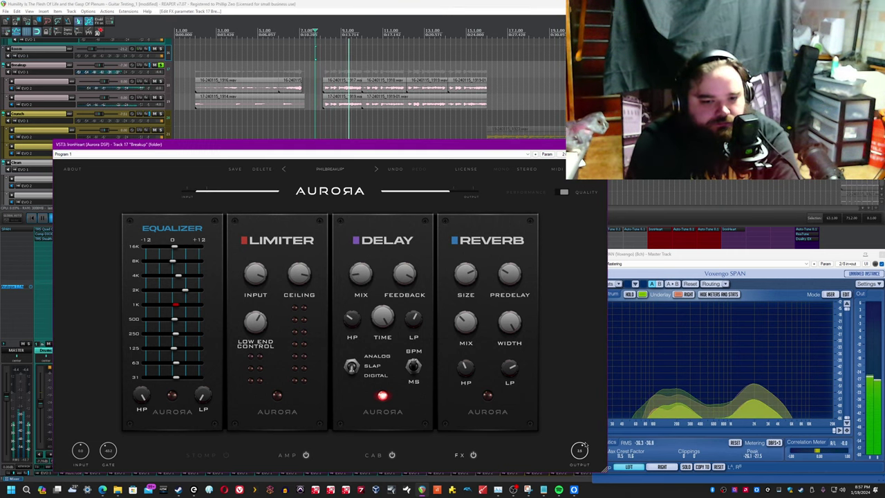
left_click(385, 397)
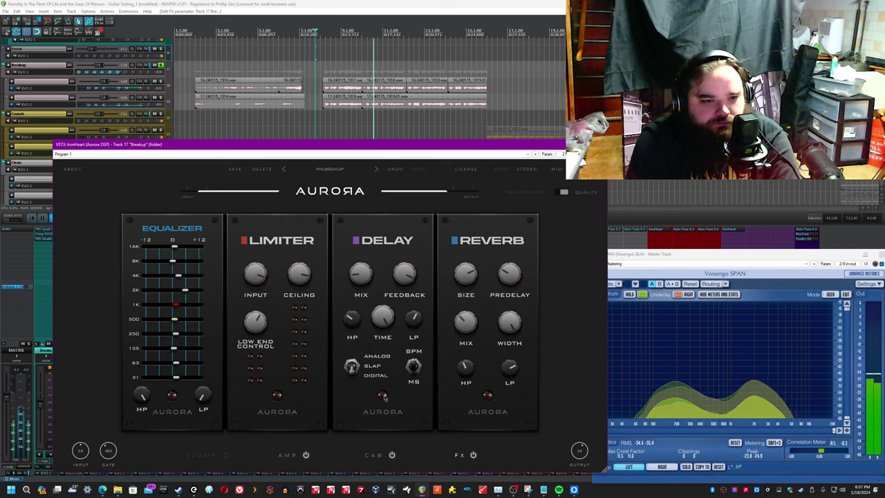
Step: Compare the section with the delay on and off, leave the delay off and turn the reverb on
left_click(384, 397)
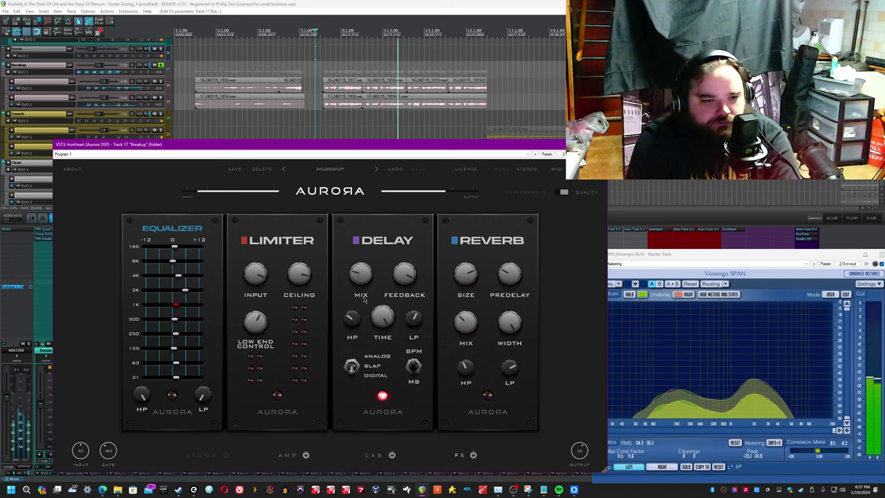
left_click(379, 399)
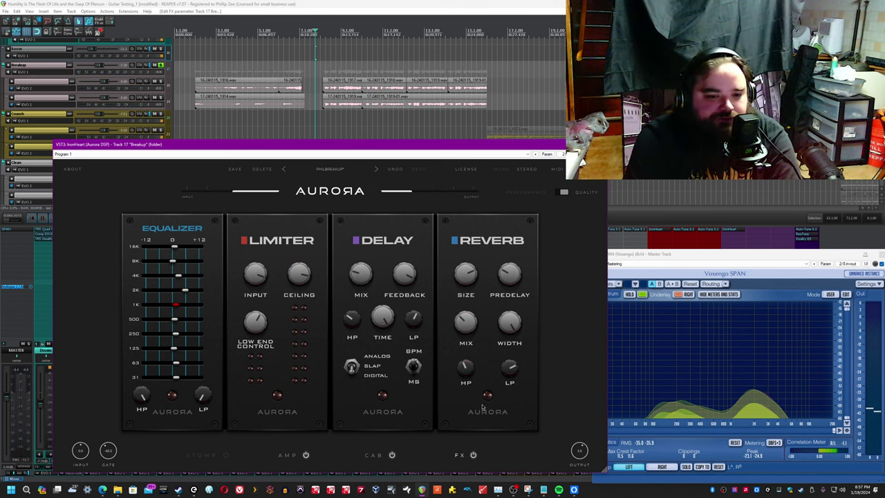
left_click(486, 398)
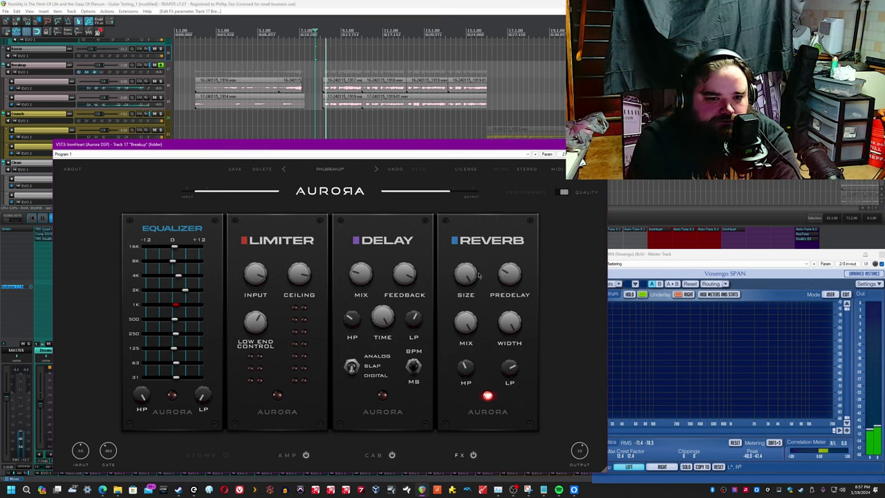
Step: Play the section while sweeping the reverb's Size between 10.0 and 0.0 and its Predelay up to the maximum
mouse_move(473, 276)
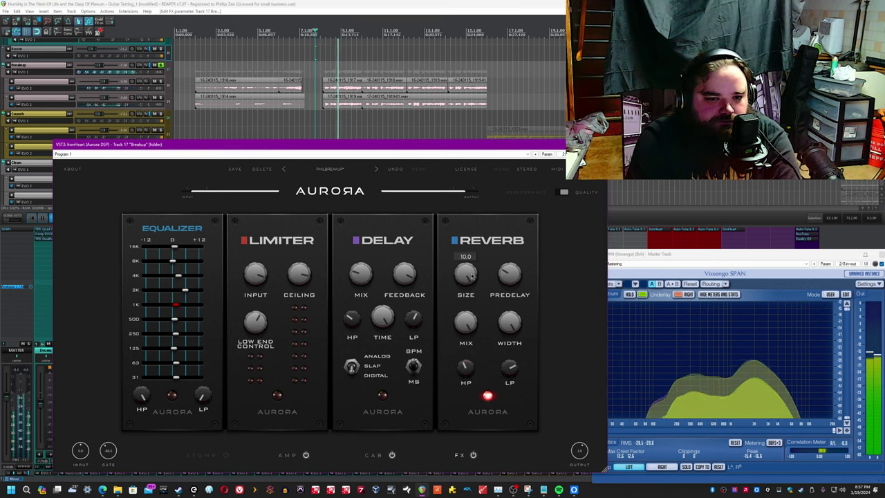
left_click_drag(467, 292, 466, 357)
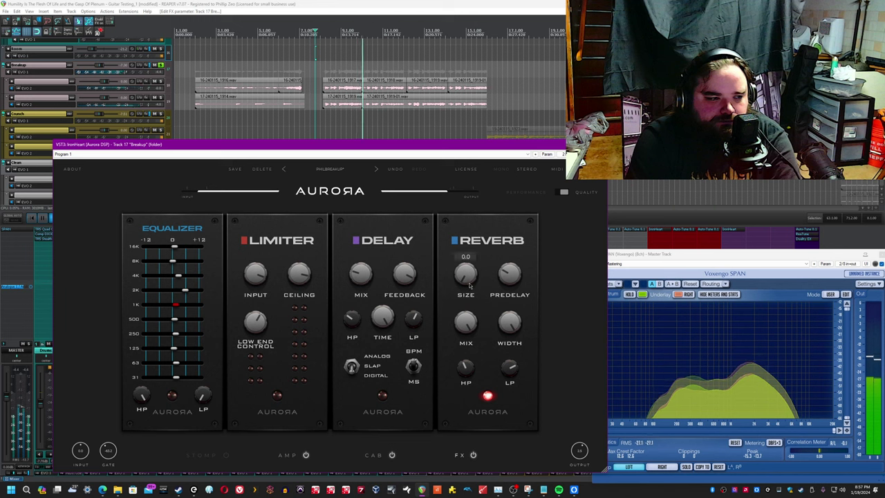
left_click_drag(475, 302, 485, 251)
mouse_move(517, 278)
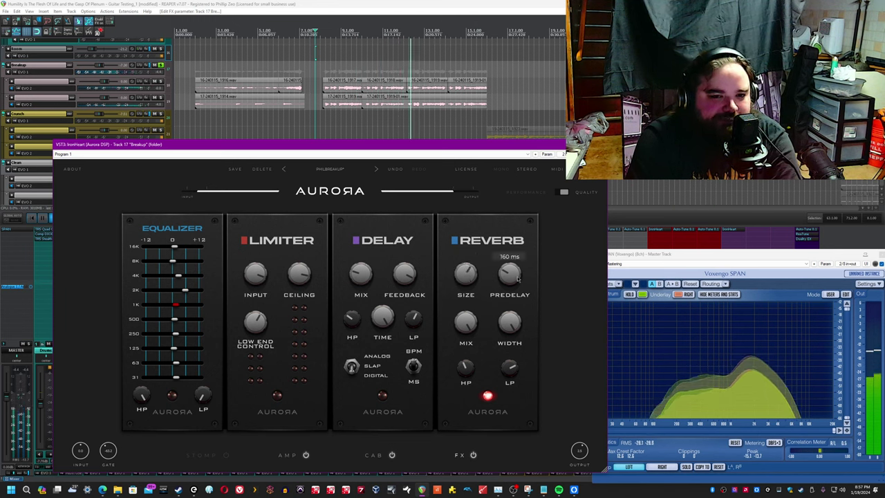
left_click_drag(516, 286, 514, 324)
left_click_drag(512, 282, 518, 191)
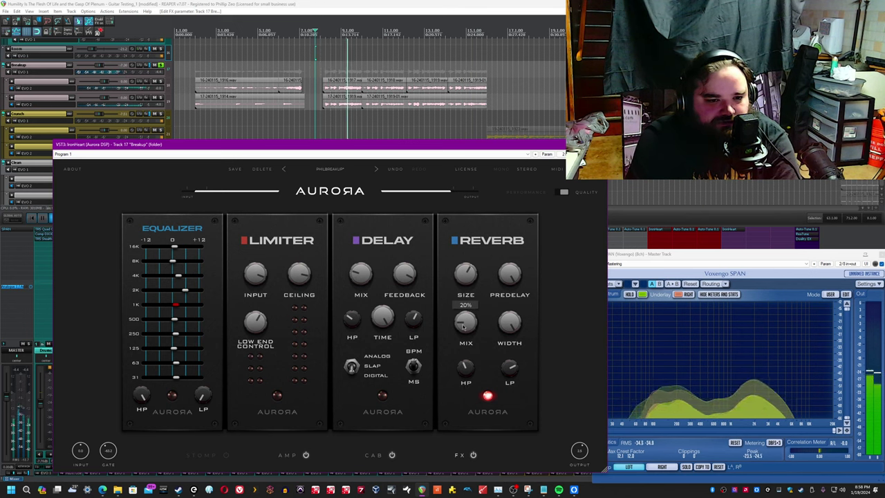
Step: Set the reverb's Width to 0.0 and Mix to 13%, lower its Size, and stop the playback
mouse_move(517, 336)
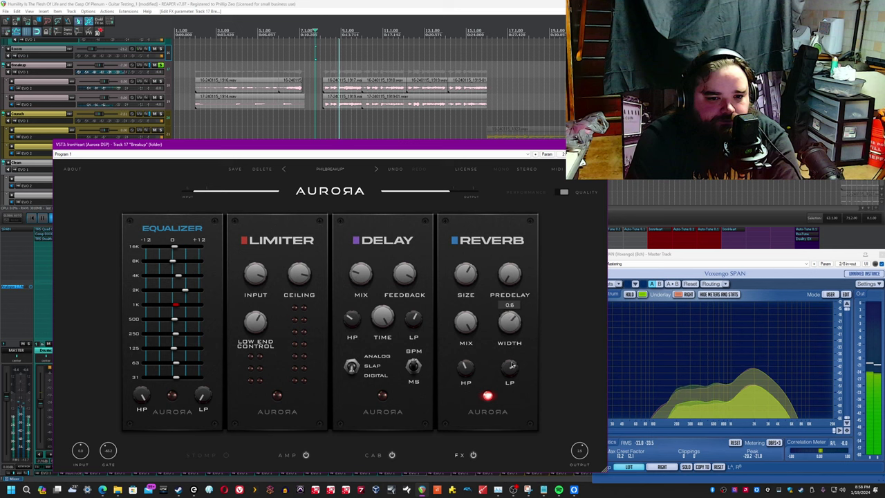
left_click_drag(512, 368, 504, 419)
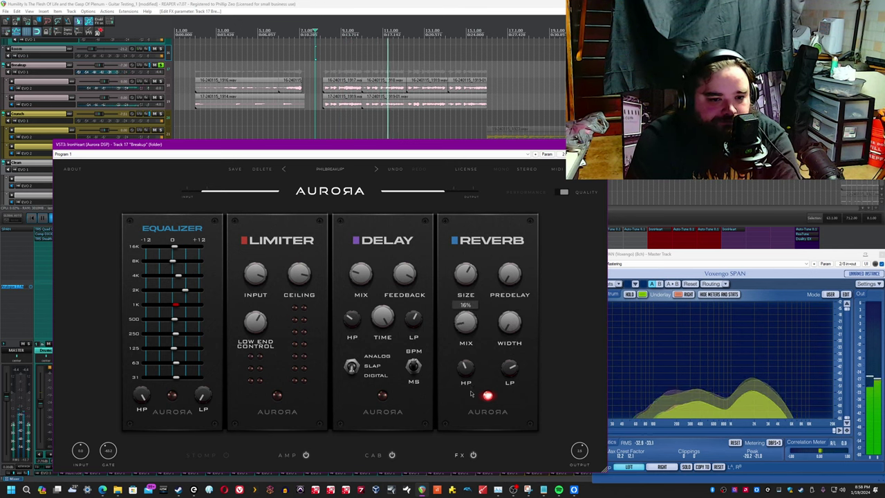
left_click(411, 3)
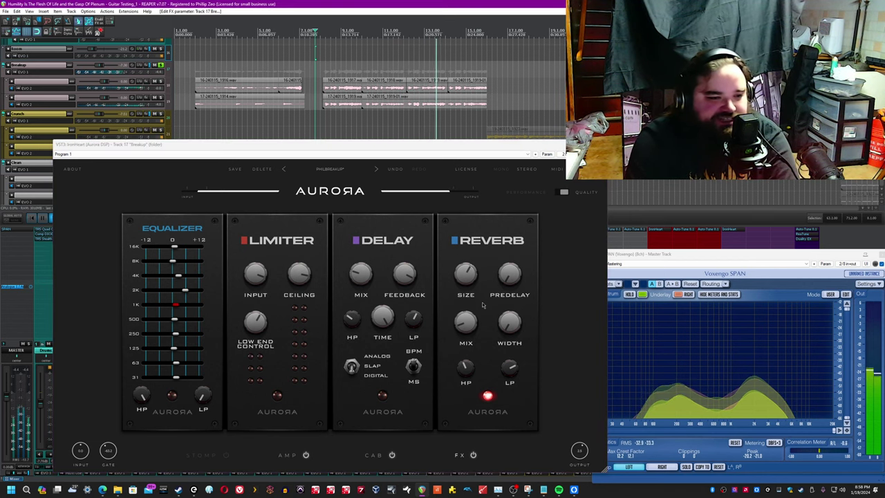
left_click(468, 285)
left_click_drag(468, 284, 468, 297)
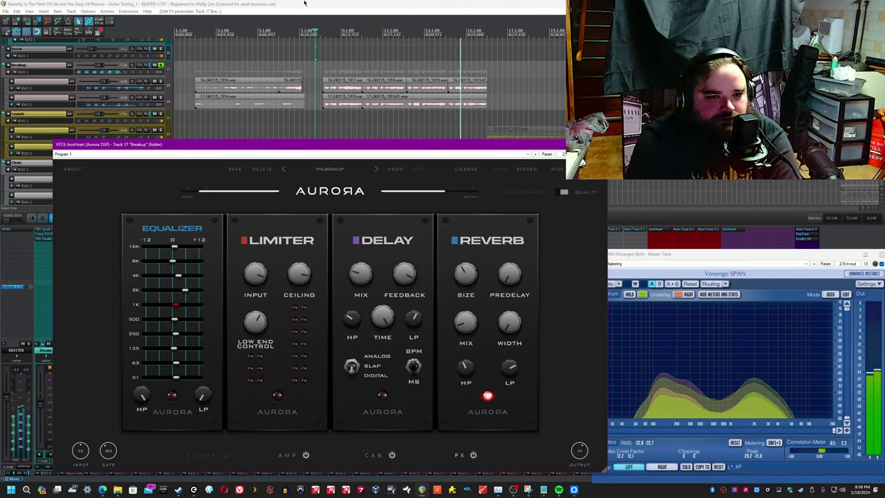
left_click(288, 3)
key("space")
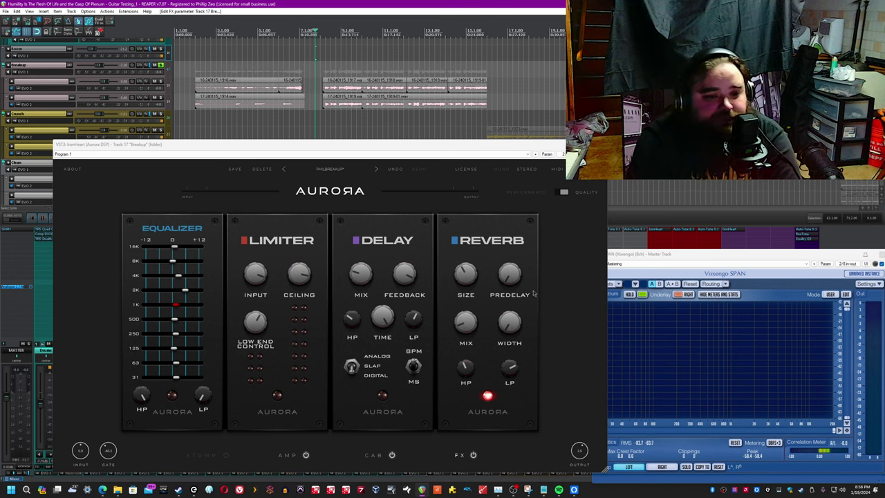
Step: Play the section with the reverb's Mix raised, sweep its Size up to 7.4, and lower both controls
mouse_move(476, 288)
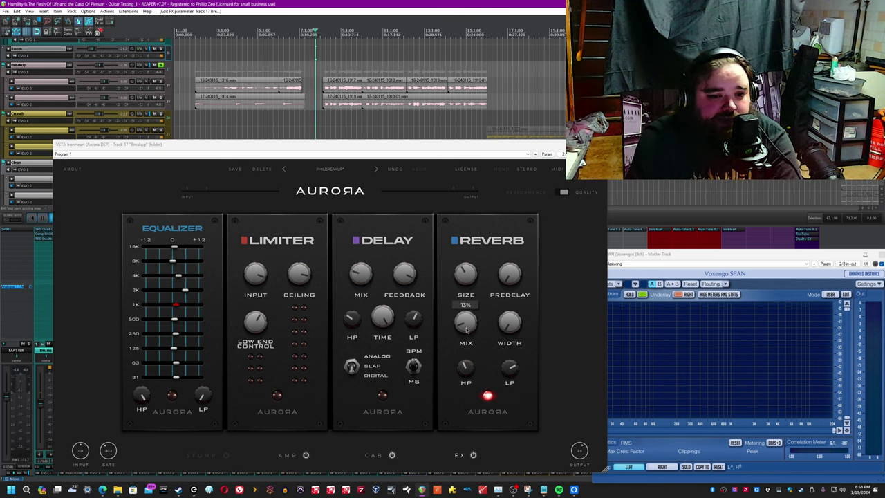
left_click_drag(466, 329, 478, 307)
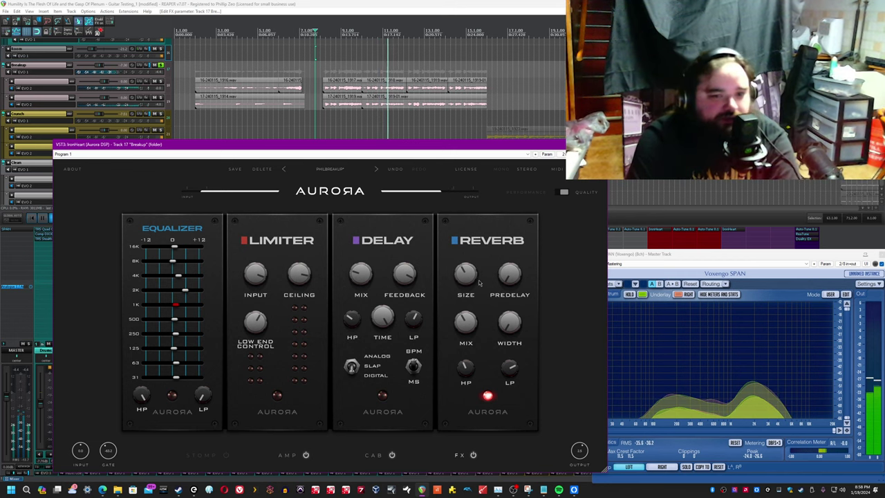
mouse_move(469, 280)
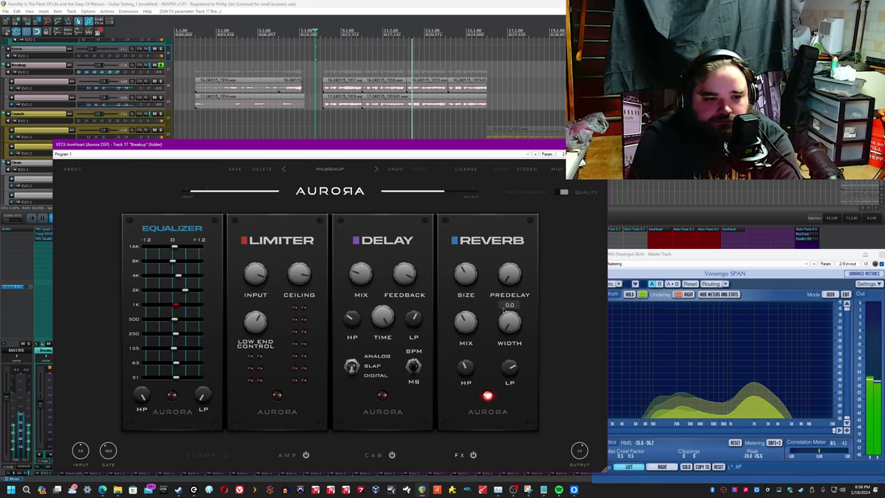
left_click_drag(462, 278, 472, 263)
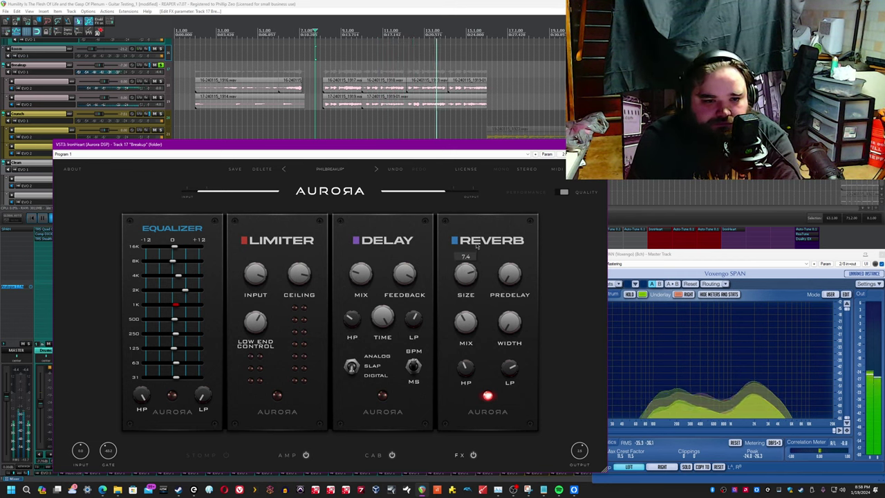
mouse_move(464, 335)
Step: Stop the playback, switch the reverb off and save the project
left_click(437, 3)
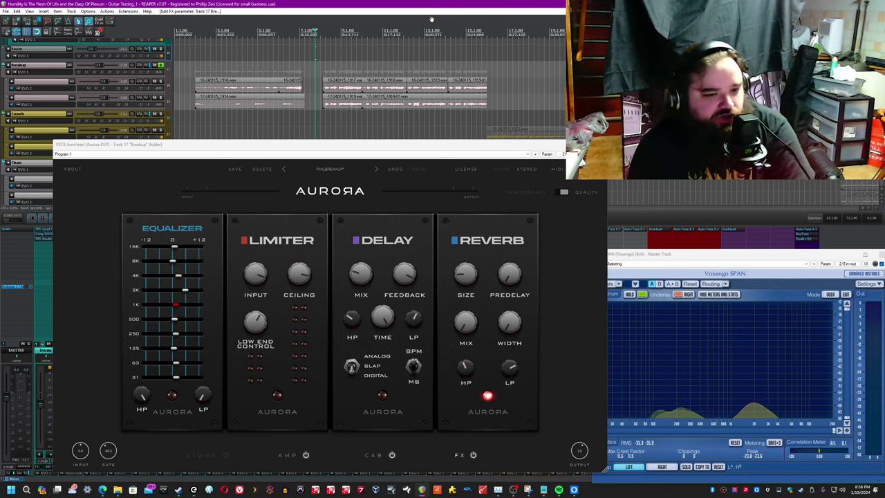
left_click(491, 396)
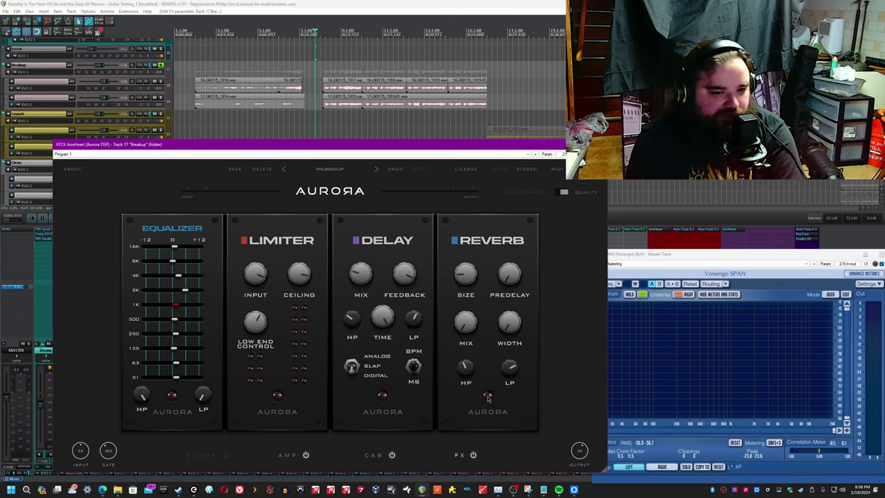
key("ctrl+s")
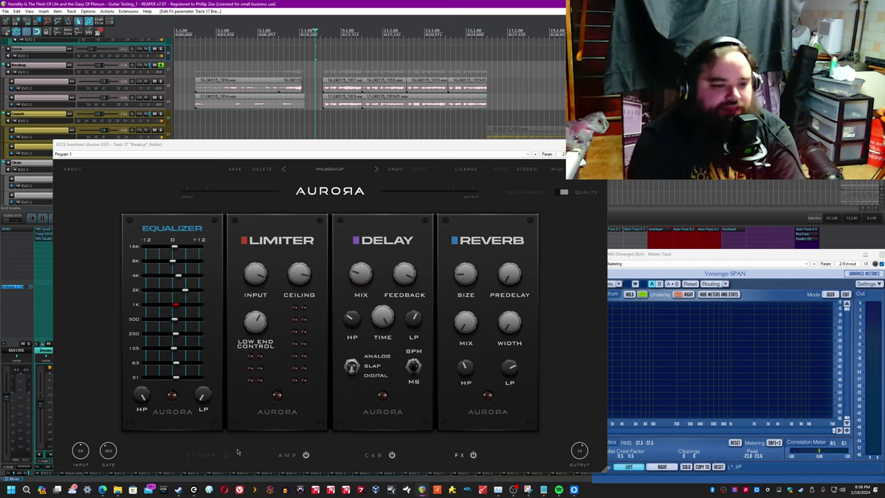
Step: Show the plugin's stomp section and reload the PhilBreakup preset from the Clean user presets
left_click(208, 455)
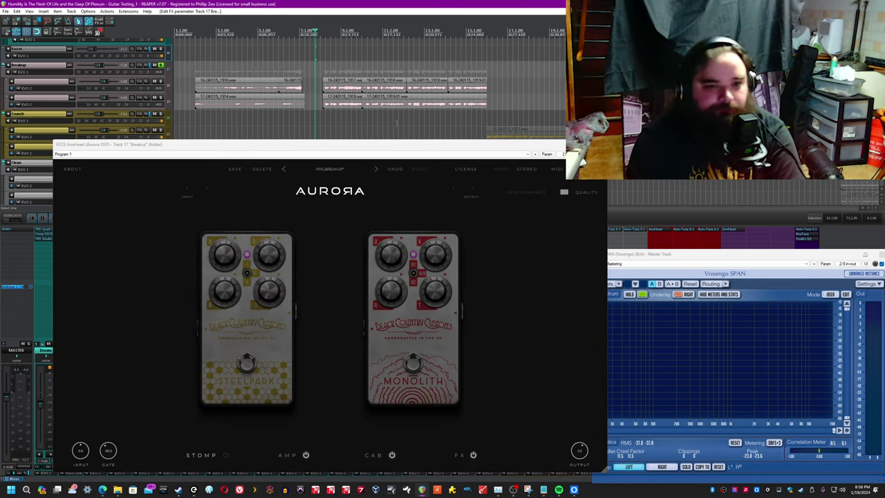
left_click(330, 170)
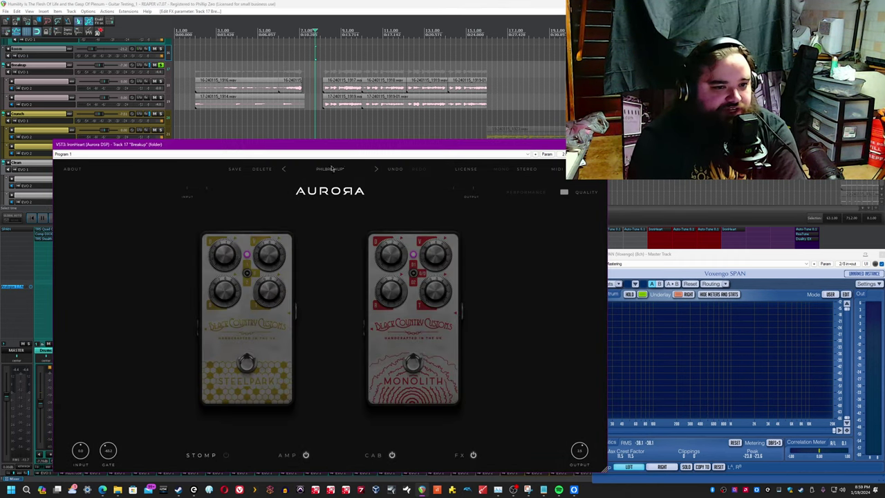
mouse_move(338, 191)
mouse_move(416, 195)
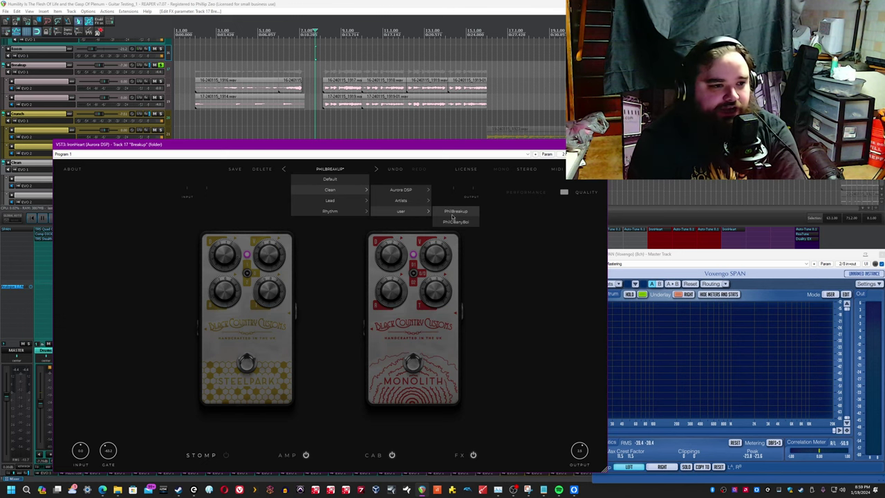
left_click(454, 213)
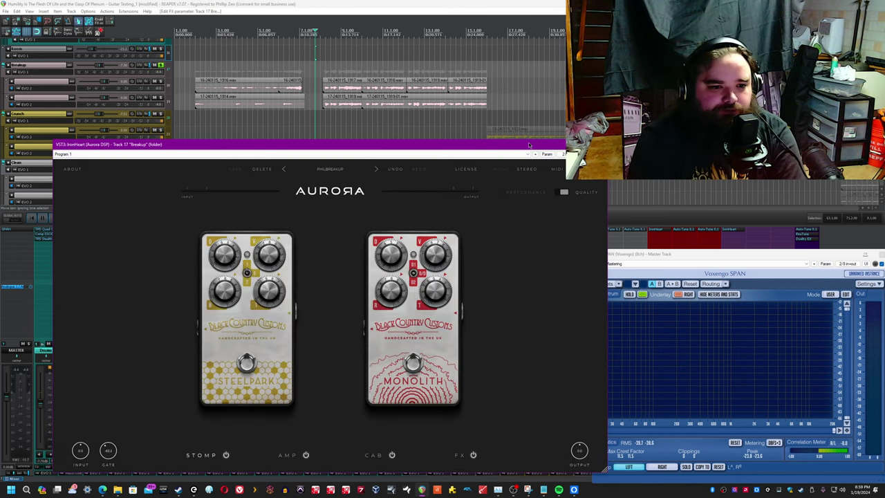
Step: Put the edit cursor at the first Breakup clip, unsolo the Breakup track and show the plugin's amp section
left_click_drag(529, 144, 498, 134)
left_click(196, 74)
left_click(160, 66)
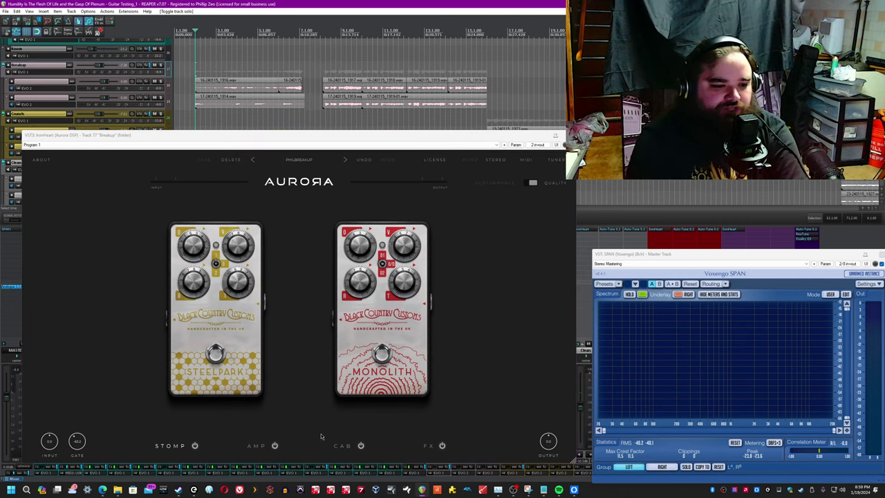
left_click(255, 445)
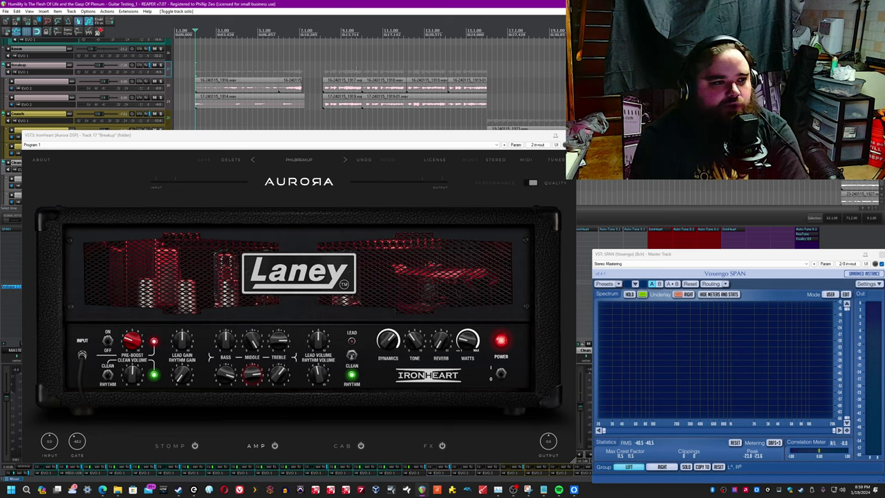
Step: Look over the other guitar tracks and play the full mix from the start of the timeline
scroll(173, 89, "down", 10)
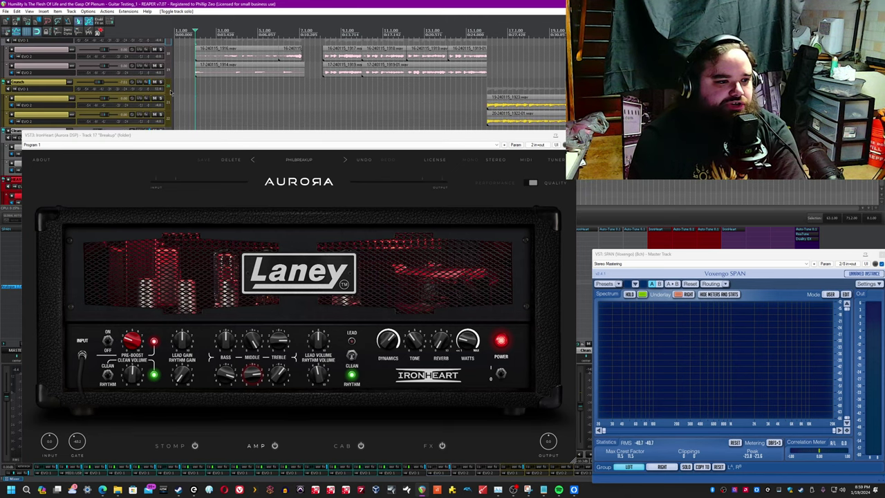
scroll(172, 92, "down", 2)
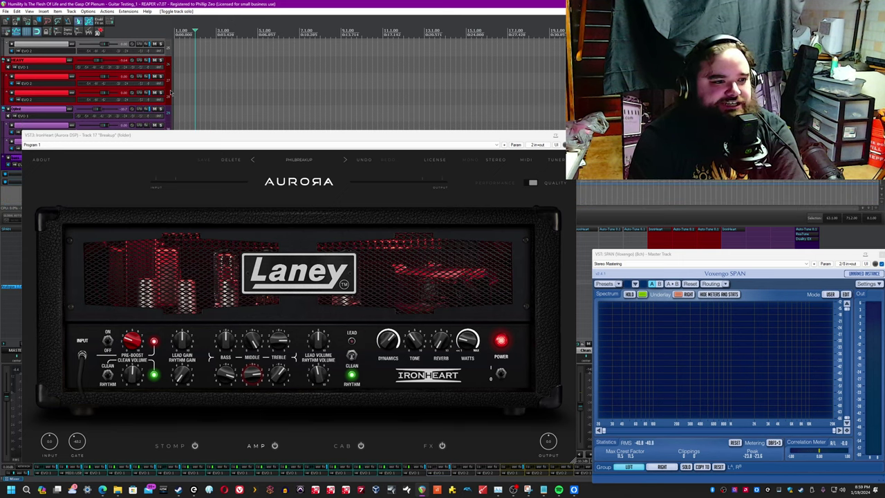
scroll(172, 92, "up", 5)
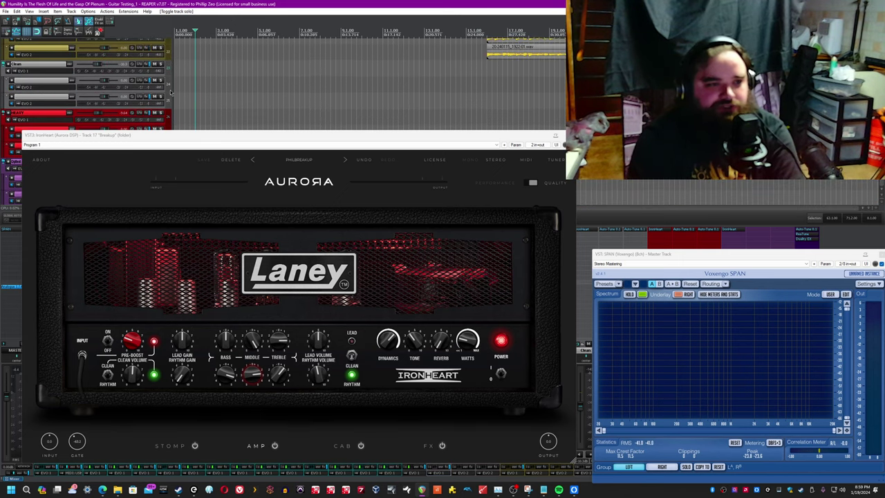
scroll(171, 92, "up", 6)
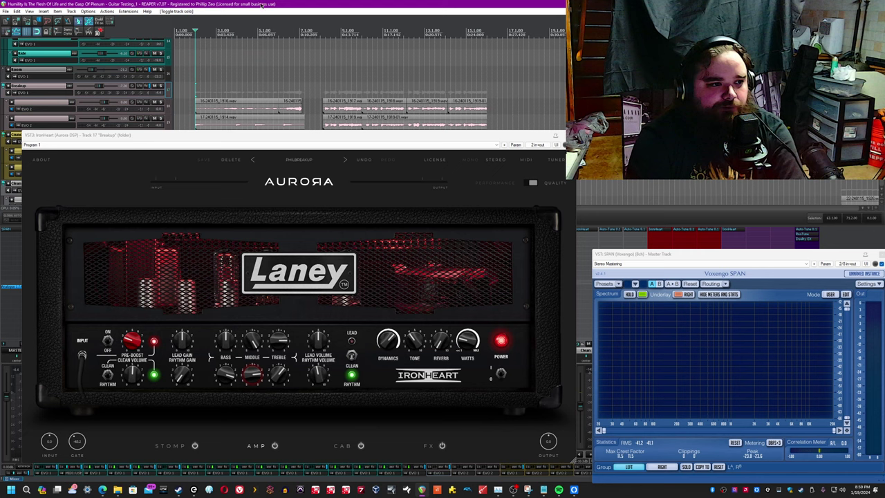
key("w")
left_click(182, 74)
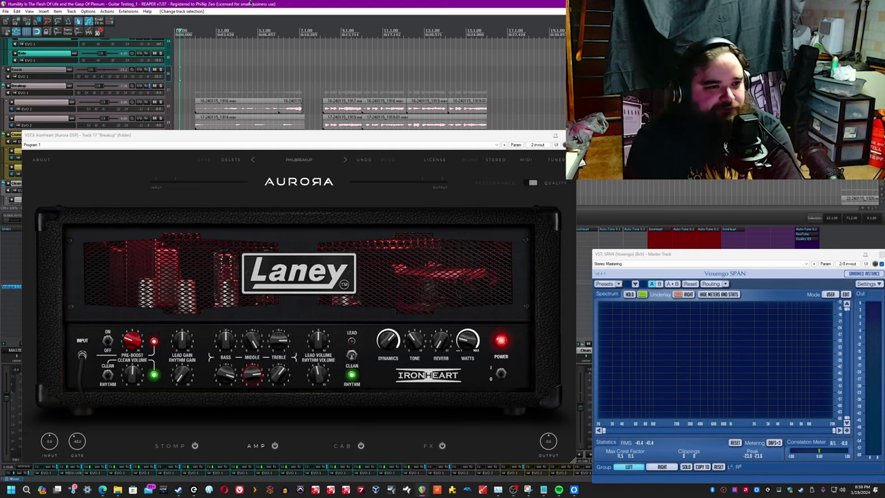
key("space")
Step: Reposition the amp plugin window higher over the timeline and close the SPAN analyzer while the mix plays
scroll(346, 76, "up", 3)
left_click_drag(431, 138, 424, 113)
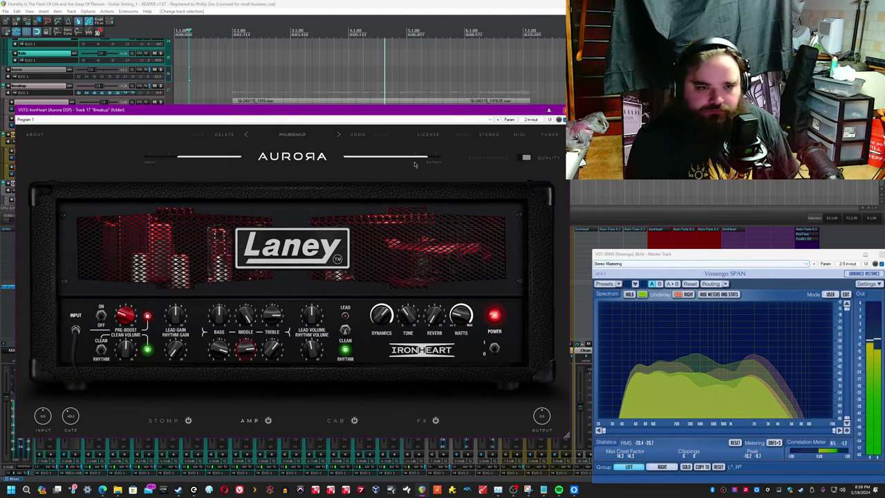
left_click(882, 255)
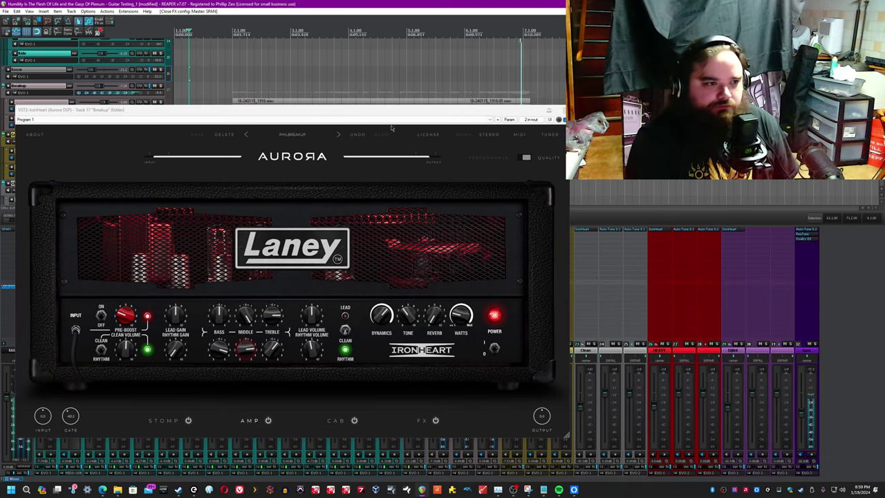
Step: Select the Crunch track and show the cab section of the Breakup track's amp plugin
scroll(169, 93, "down", 4)
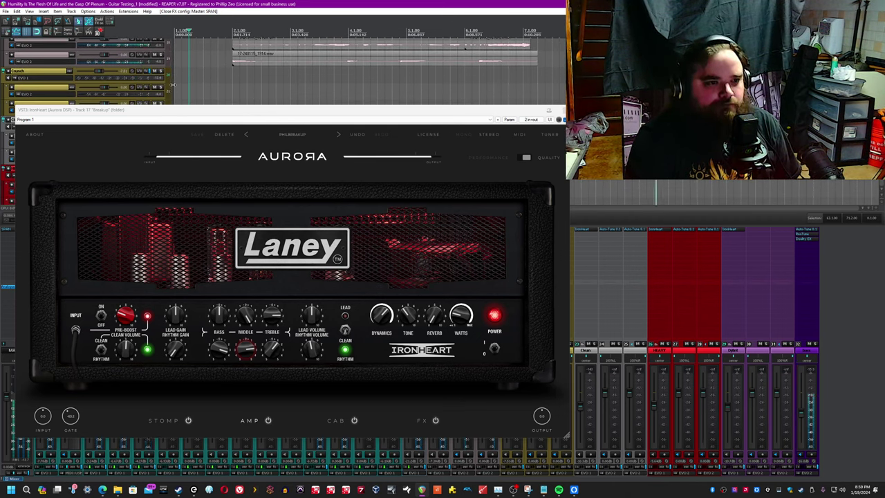
left_click(168, 79)
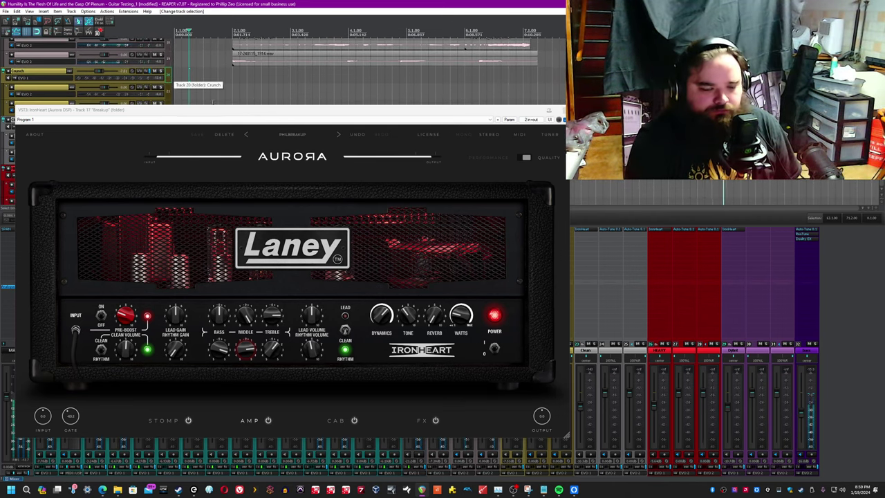
left_click(336, 421)
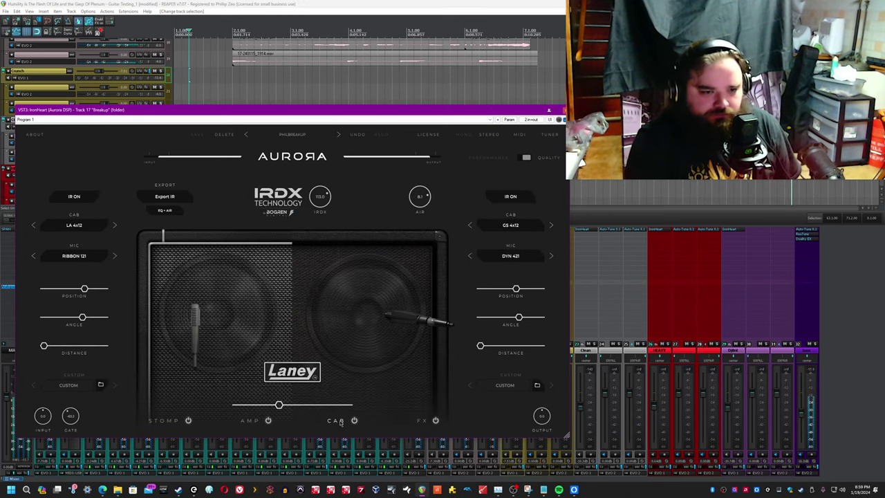
Step: View the Breakup track's FX rack in the amp plugin and close the plugin window
left_click(424, 421)
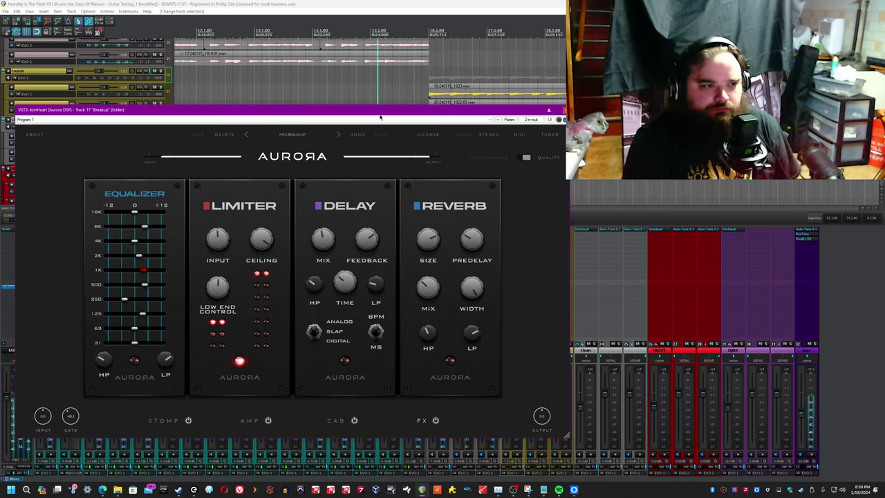
left_click(563, 110)
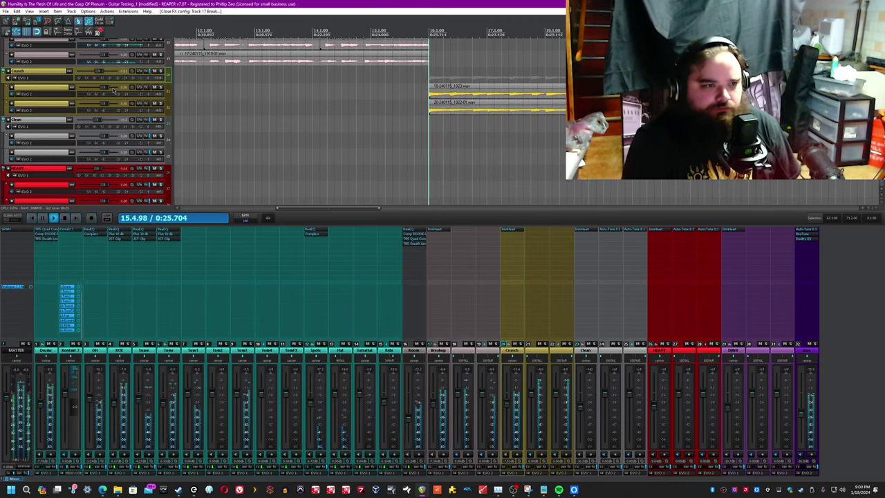
Step: Open the Crunch track's amp plugin, review its cab, FX and amp sections during playback, and close it
left_click(146, 73)
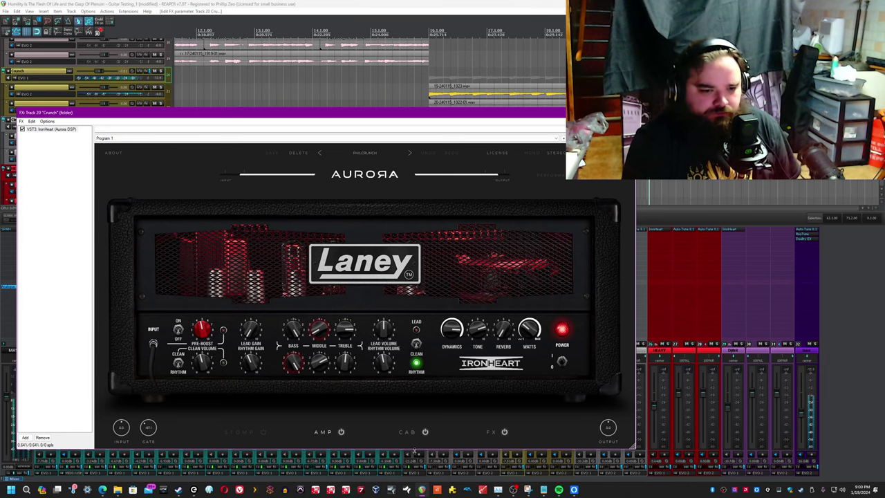
left_click(407, 433)
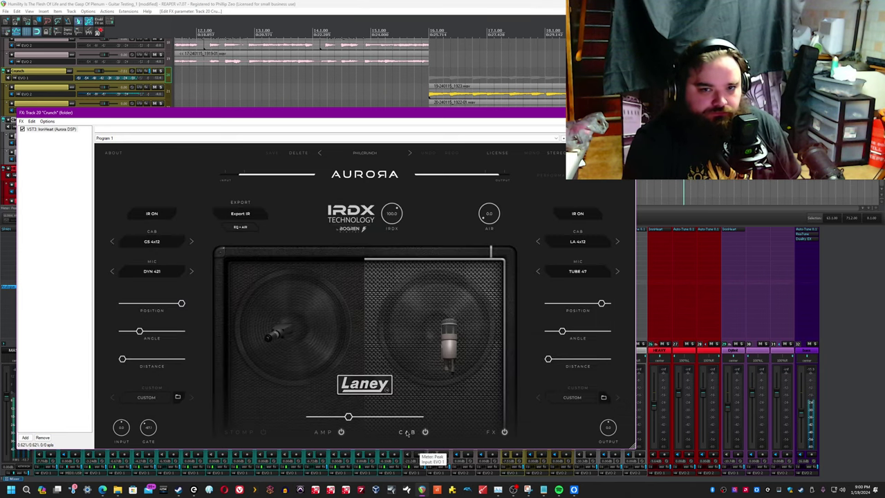
left_click(491, 432)
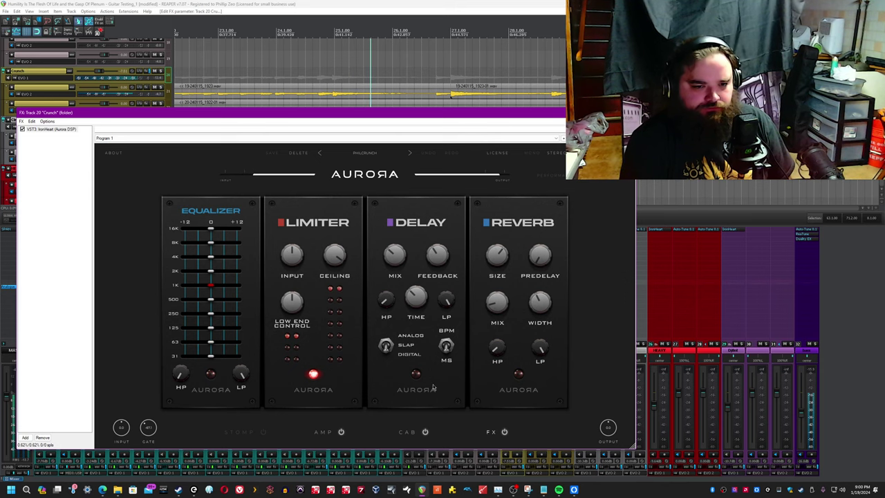
left_click(394, 432)
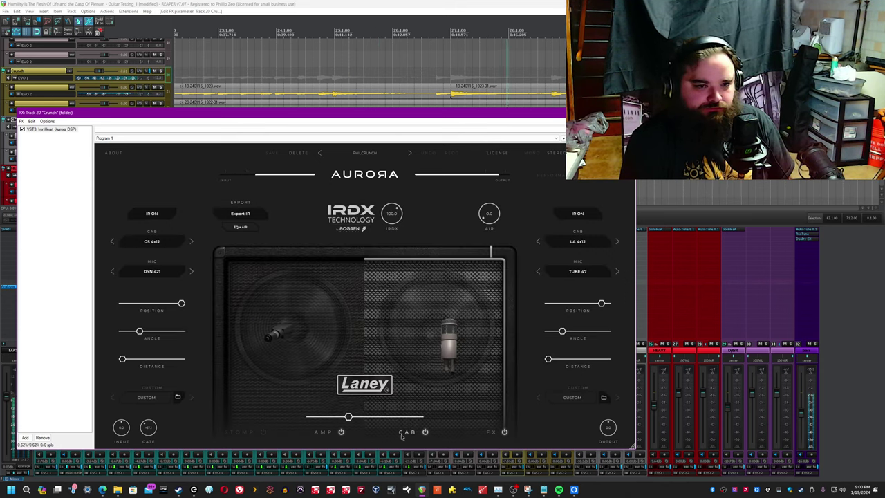
left_click(324, 432)
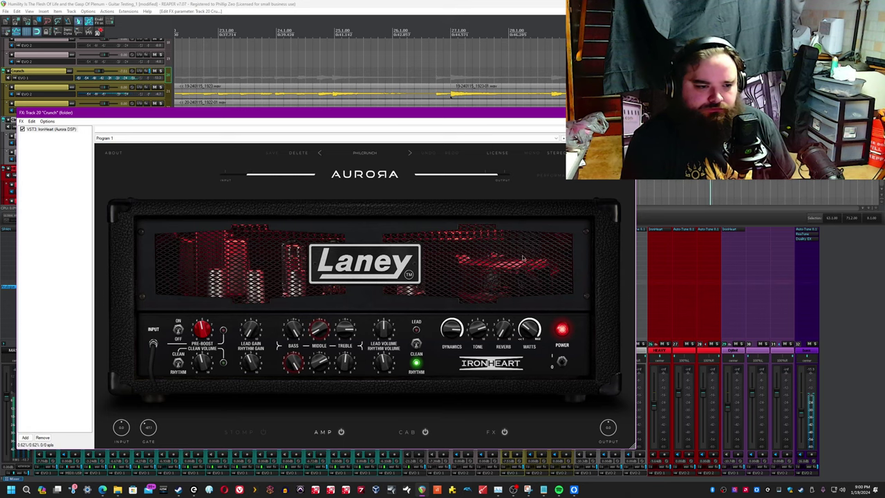
left_click(632, 112)
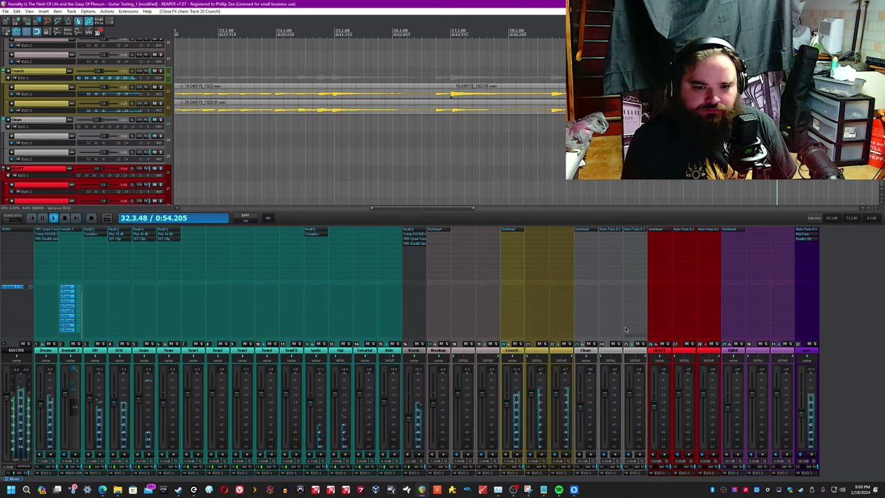
Step: Open the Clean track's amp plugin, enlarge it, review its amp, cab and FX sections during playback, and close it
left_click(583, 230)
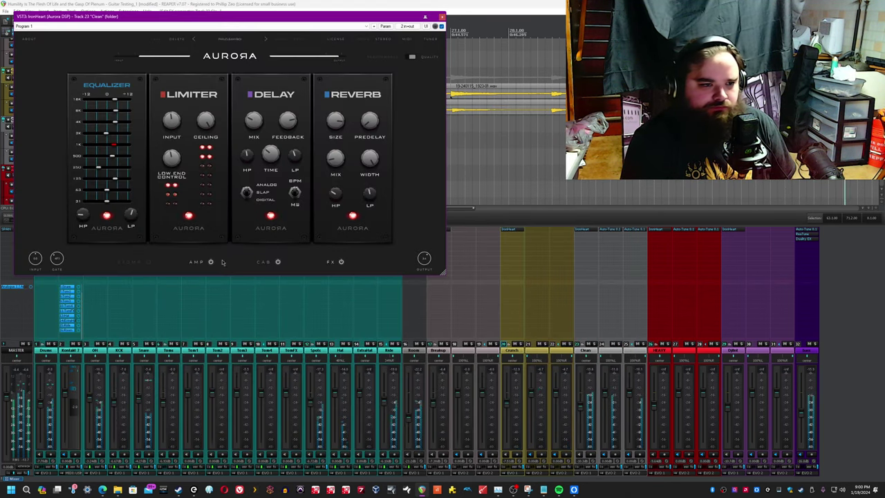
left_click(196, 263)
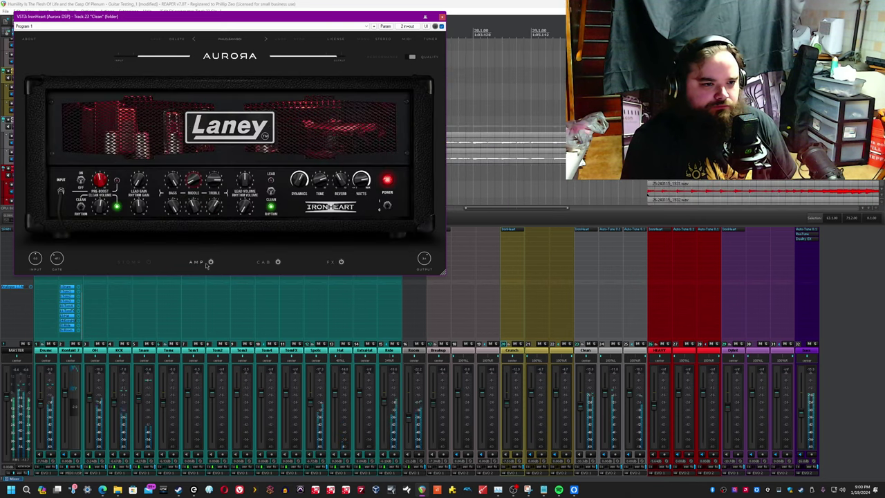
left_click_drag(444, 275, 567, 347)
left_click_drag(341, 17, 350, 83)
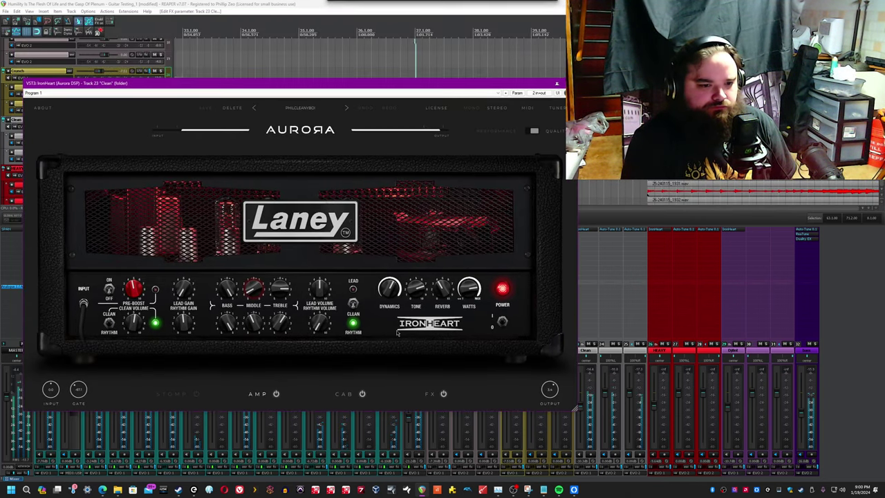
left_click(343, 394)
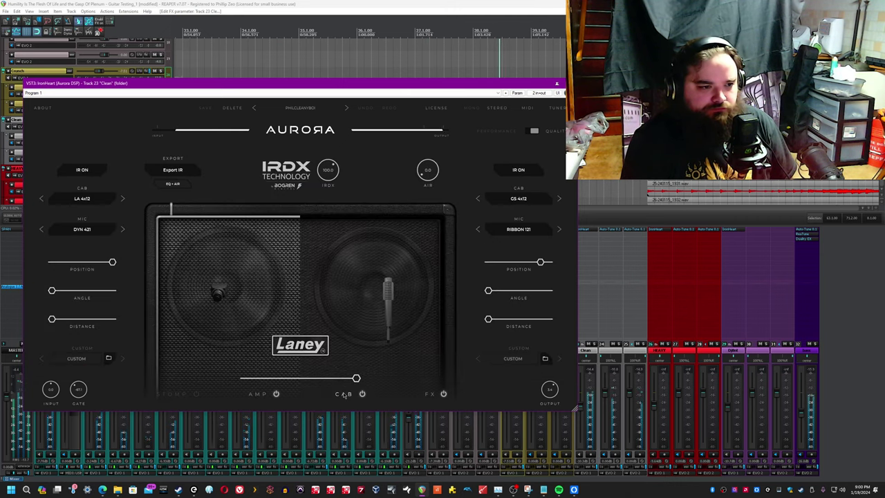
left_click(430, 394)
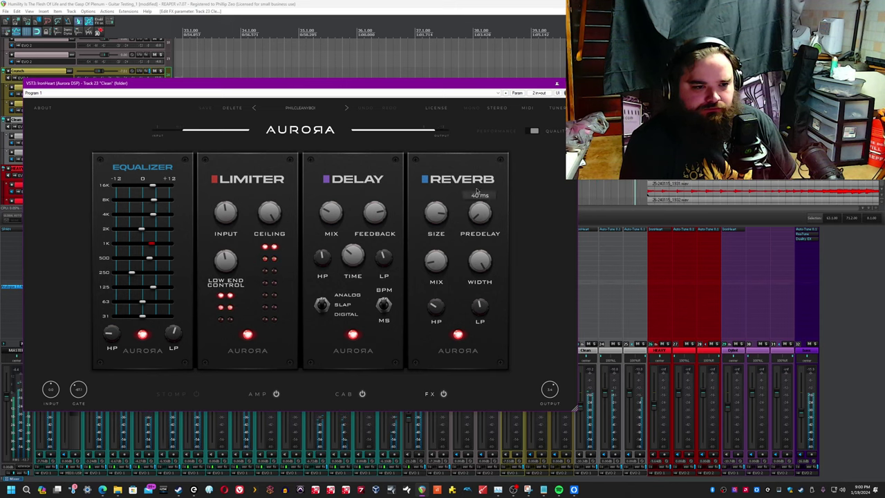
left_click(557, 83)
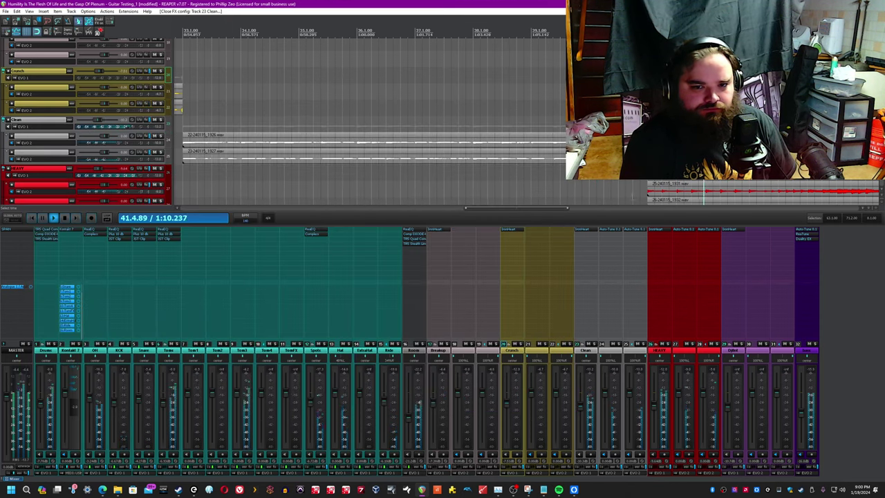
Step: Open the HEAVY track's amp plugin, enlarge it, and review its amp, cab and FX sections during playback
left_click(670, 234)
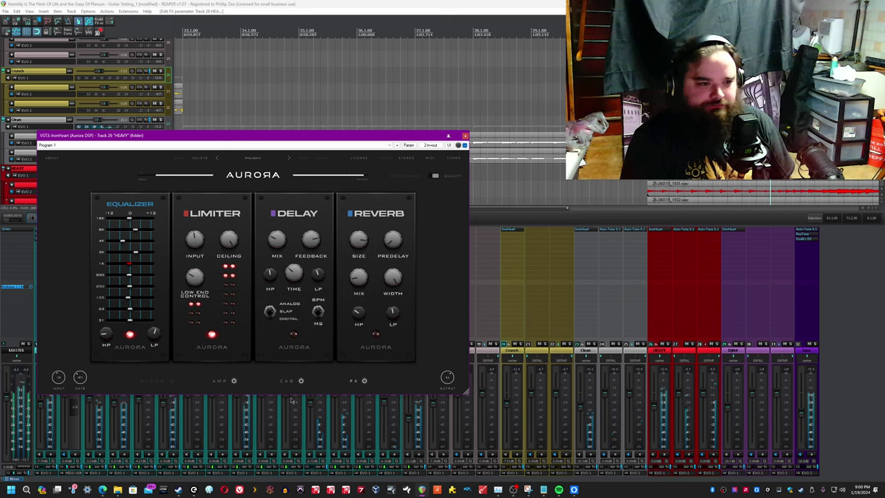
left_click(218, 380)
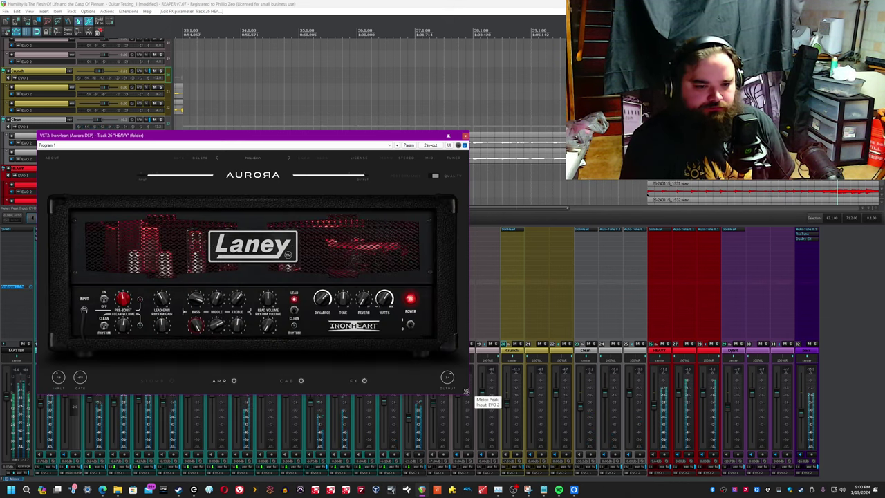
left_click_drag(467, 392, 538, 438)
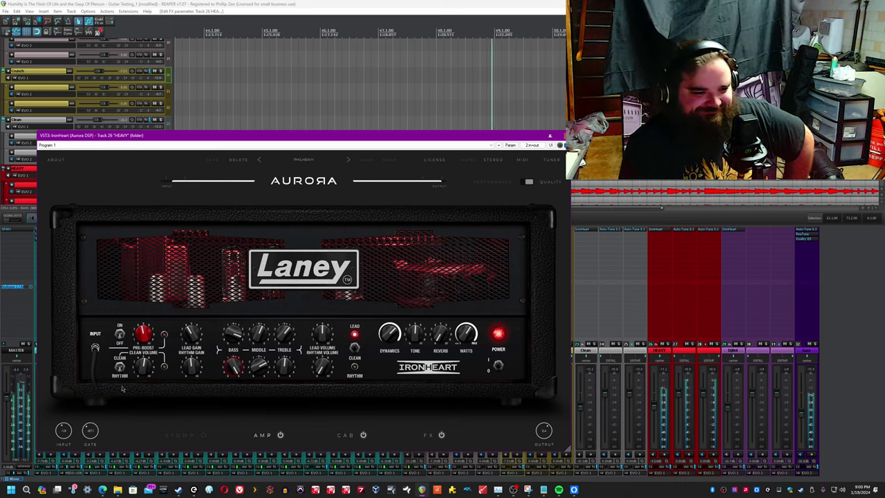
left_click(346, 435)
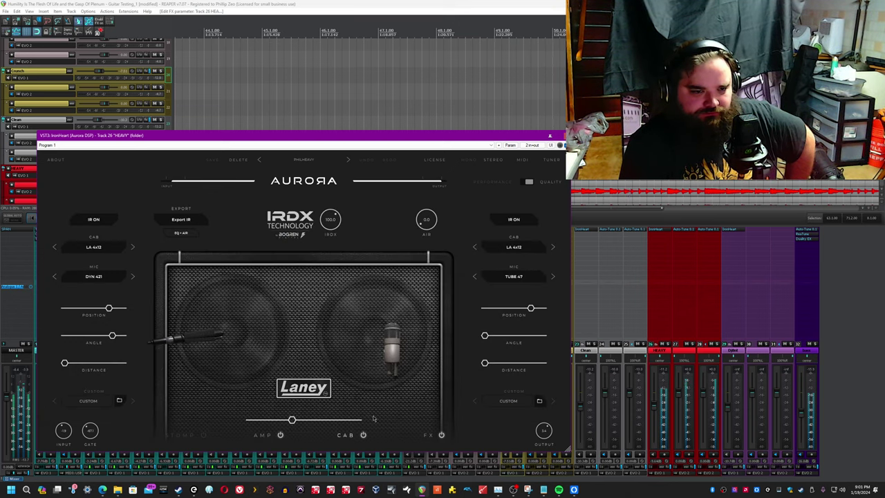
left_click(428, 436)
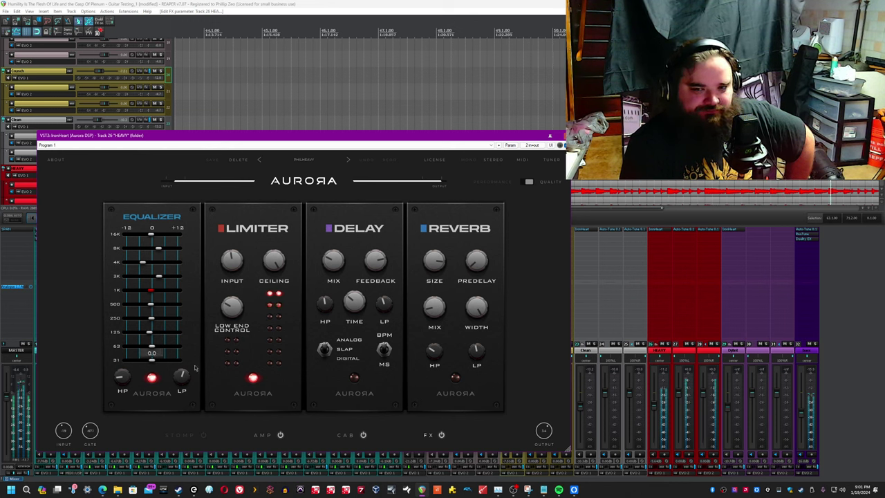
key("space")
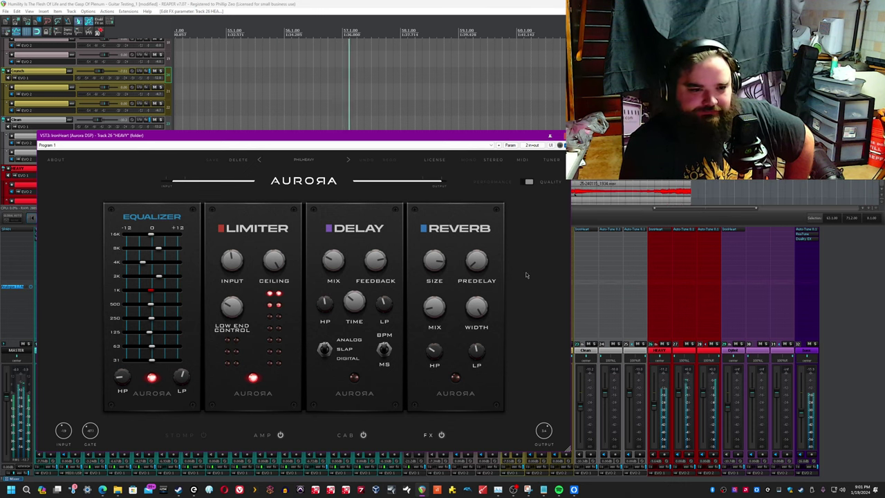
Step: Save the project, then select the Dj0nt track and close the HEAVY track's plugin window
left_click(27, 21)
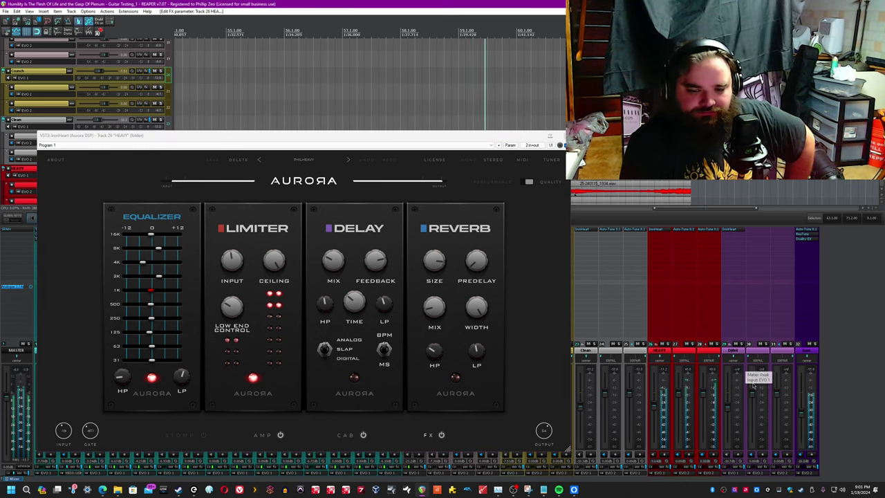
left_click(735, 352)
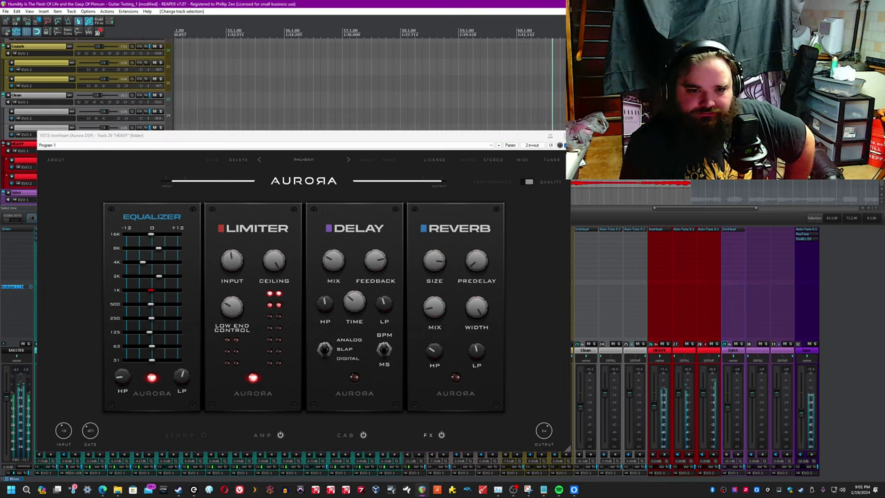
left_click(565, 135)
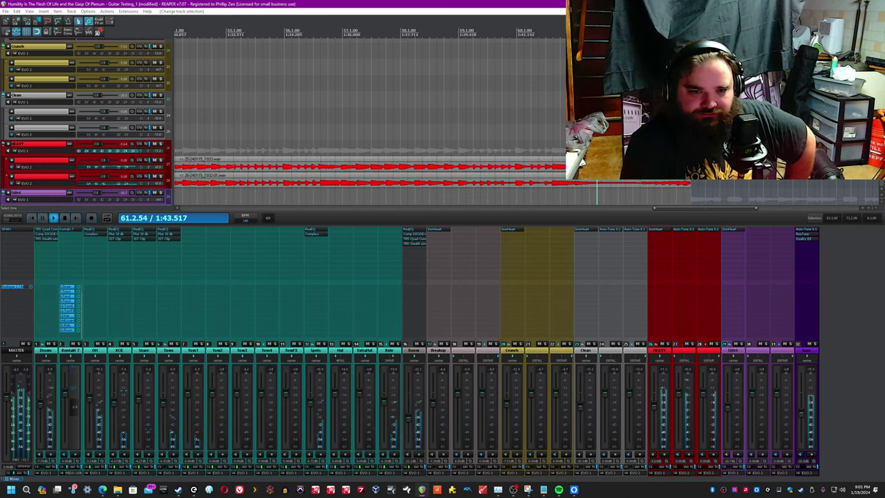
Step: Open the Dj0nt track's amp plugin, enlarge and reposition it, and review its amp, cab and FX sections during playback
left_click(730, 230)
left_click_drag(520, 200, 321, 160)
left_click(254, 406)
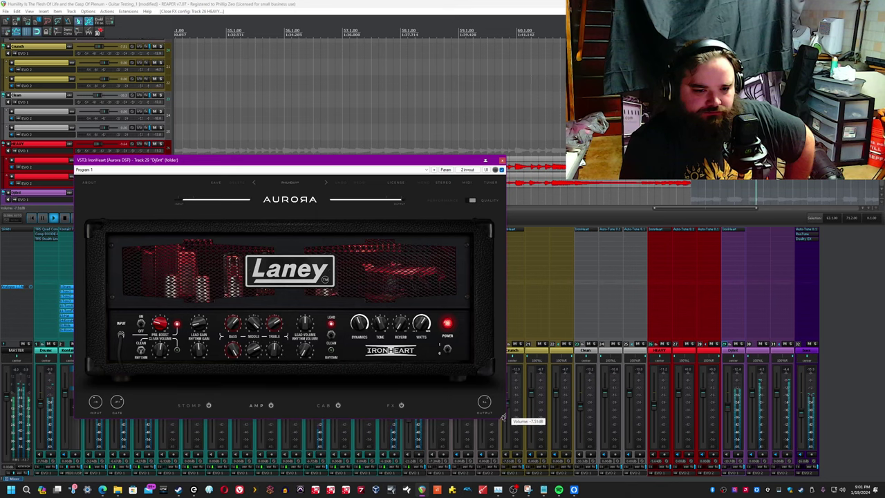
left_click_drag(505, 417, 612, 468)
left_click_drag(365, 160, 345, 119)
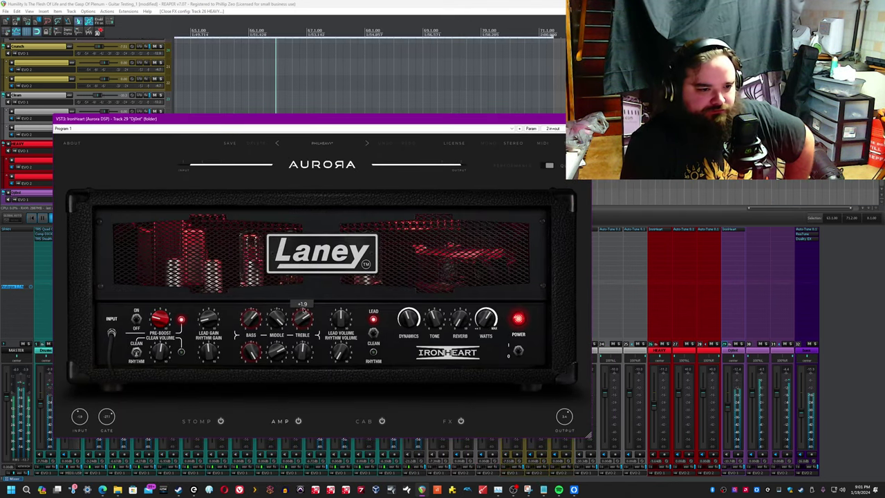
left_click(361, 422)
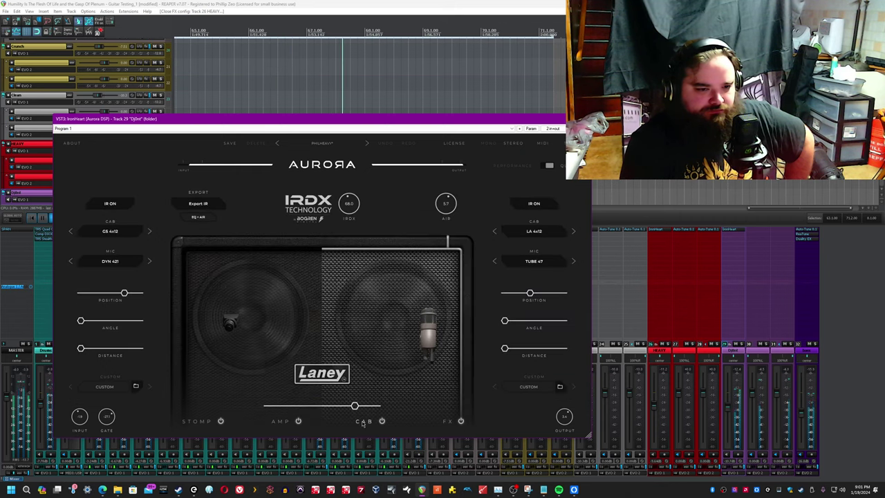
left_click(447, 421)
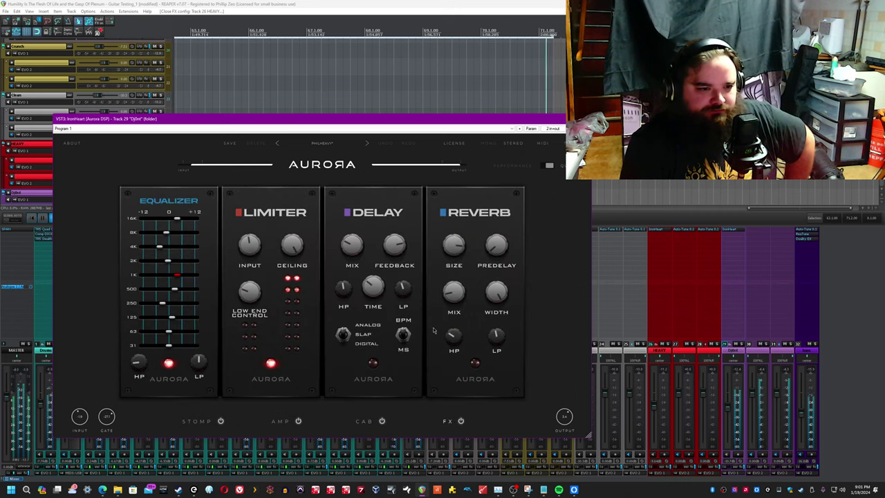
Step: Save the Dj0nt amp plugin's settings as a preset named PhilDjont, close the plugin and save the project
left_click(445, 3)
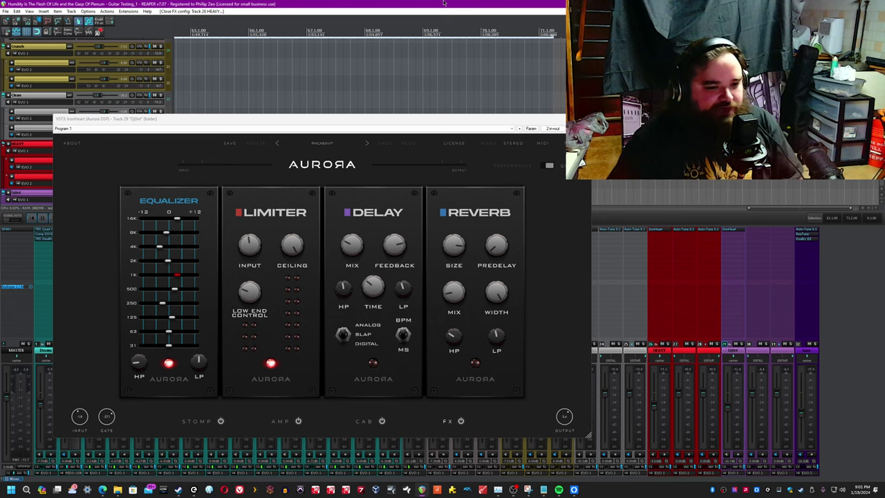
left_click(229, 144)
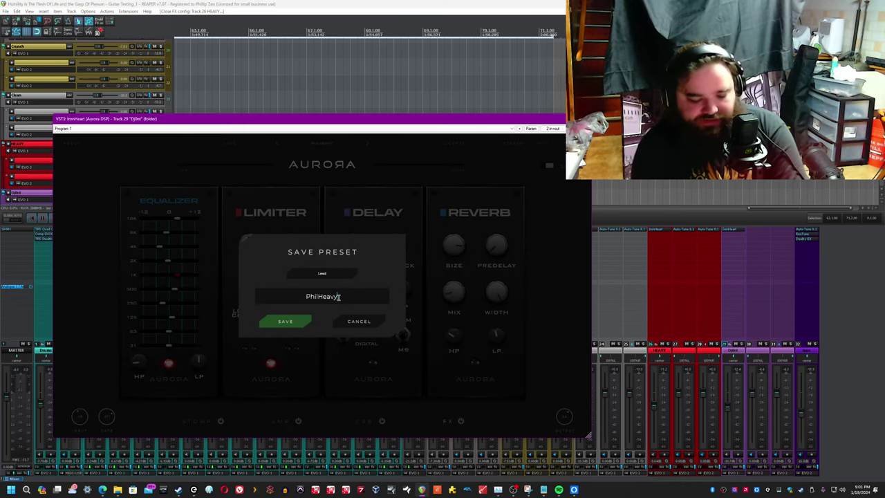
type("Djont")
key("Return")
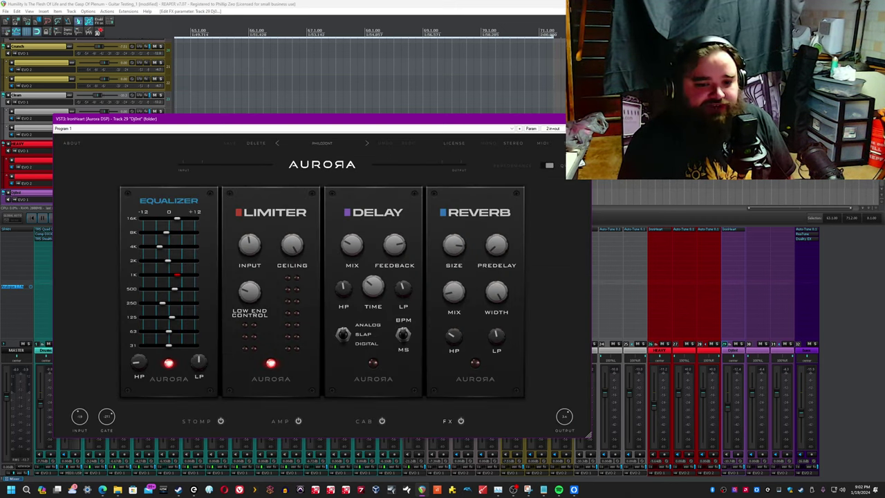
left_click(583, 119)
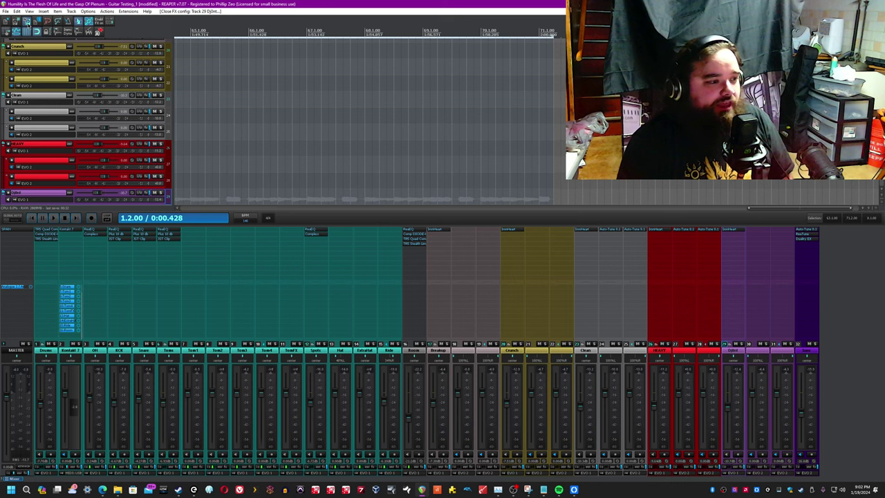
left_click(26, 21)
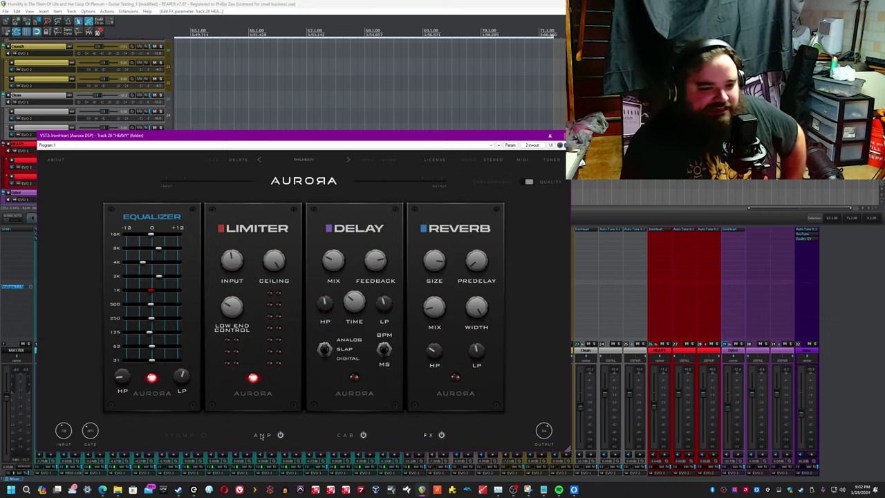
Step: Review the amp, stomp, cab and FX sections of the HEAVY track's plugin, and return to the amp section
left_click(262, 435)
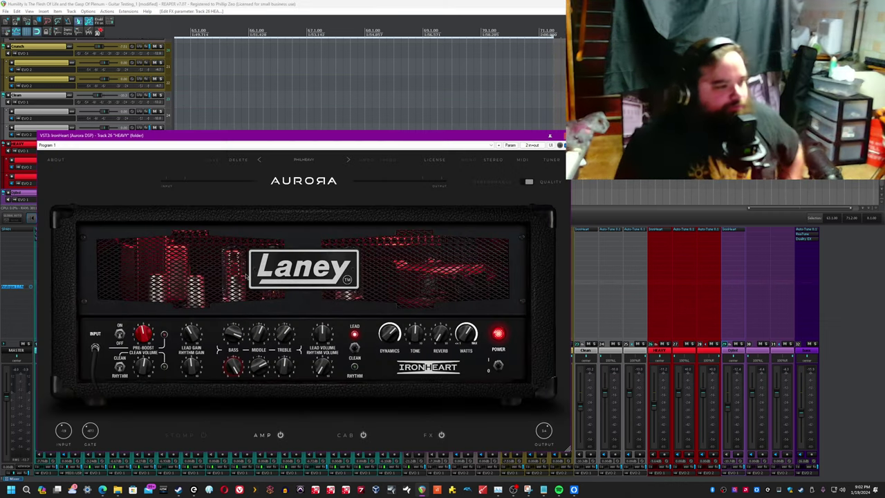
left_click(180, 435)
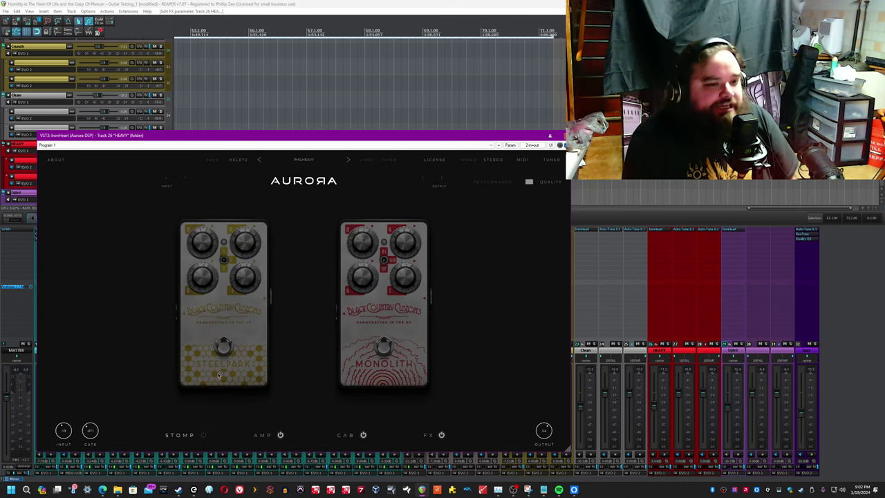
left_click(345, 437)
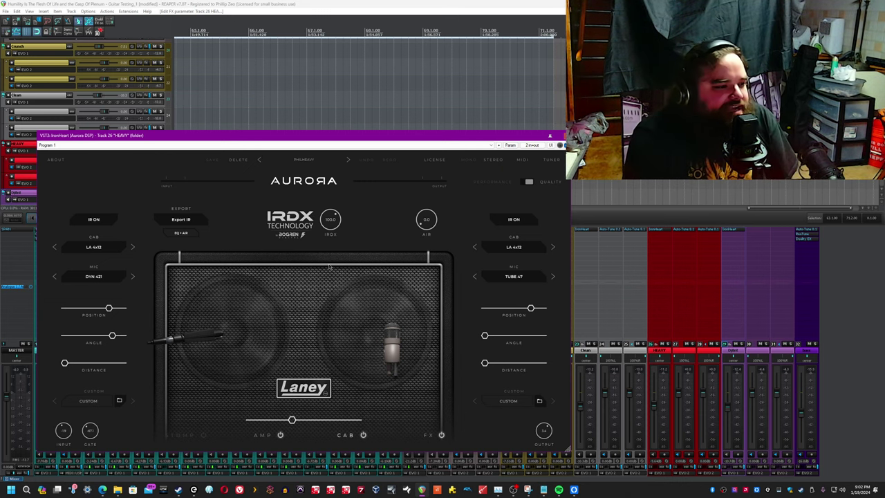
left_click(428, 434)
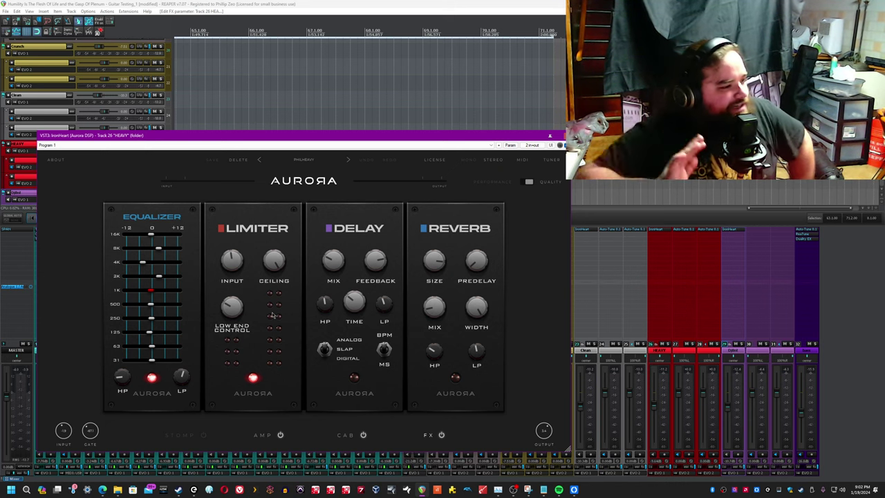
left_click(263, 435)
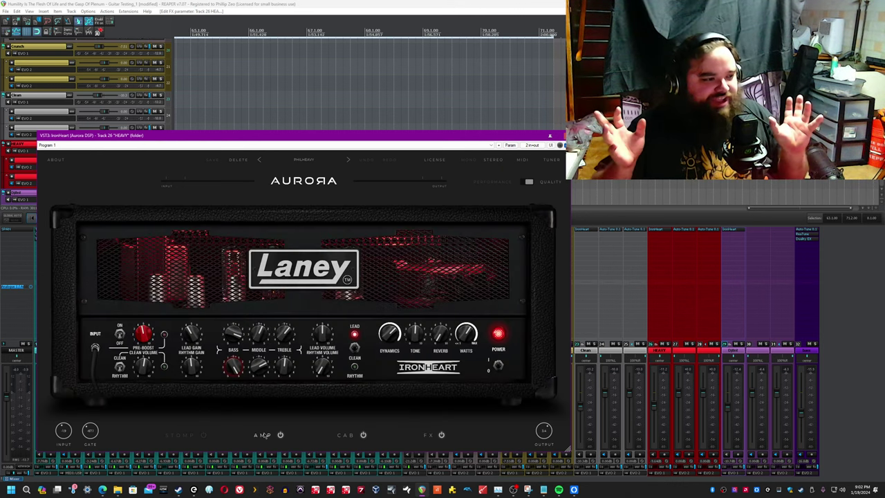